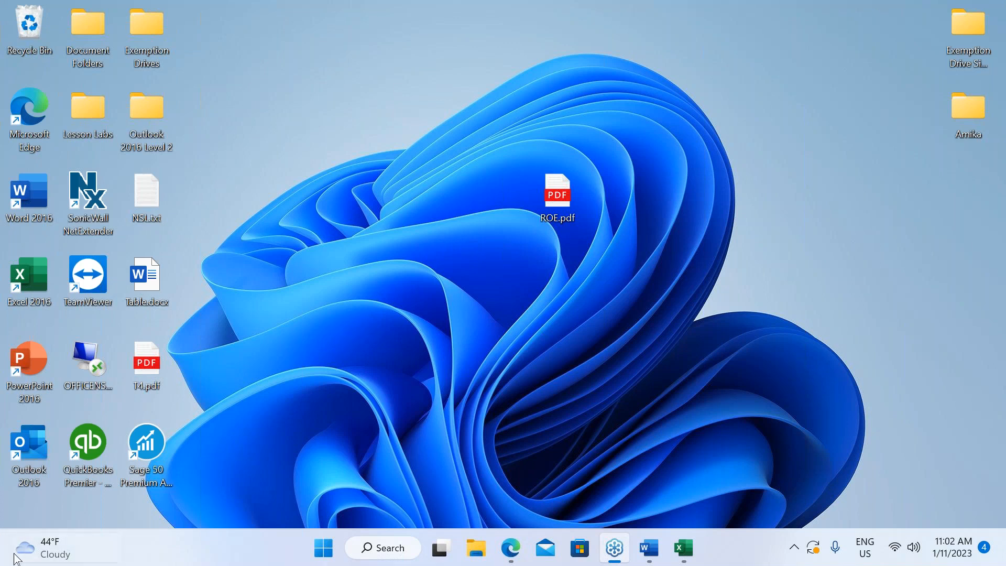
{"action": "mouse_move", "coordinate": [28, 532]}
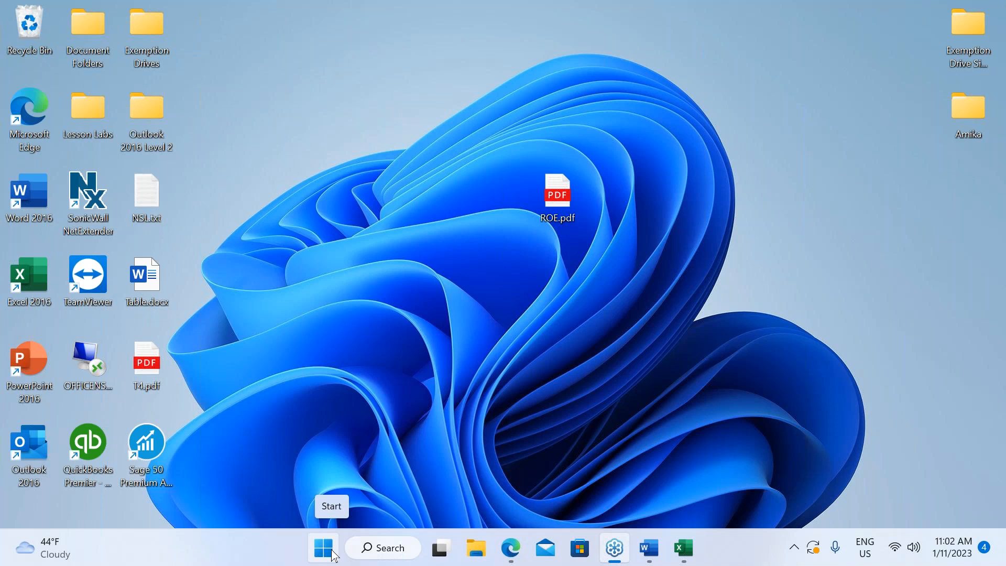
{"action": "left_click", "coordinate": [33, 540]}
{"action": "left_click", "coordinate": [692, 358]}
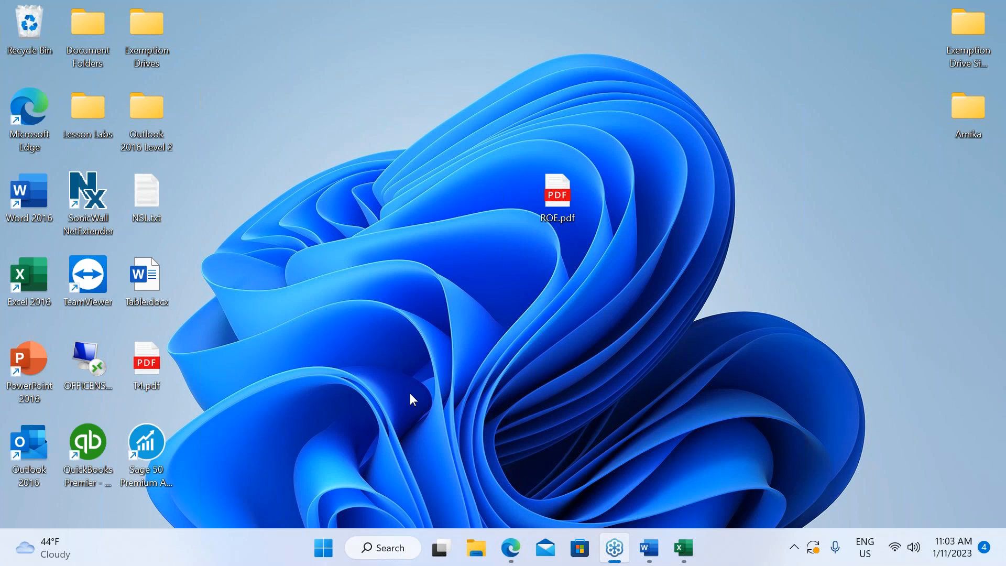
{"action": "right_click", "coordinate": [229, 546]}
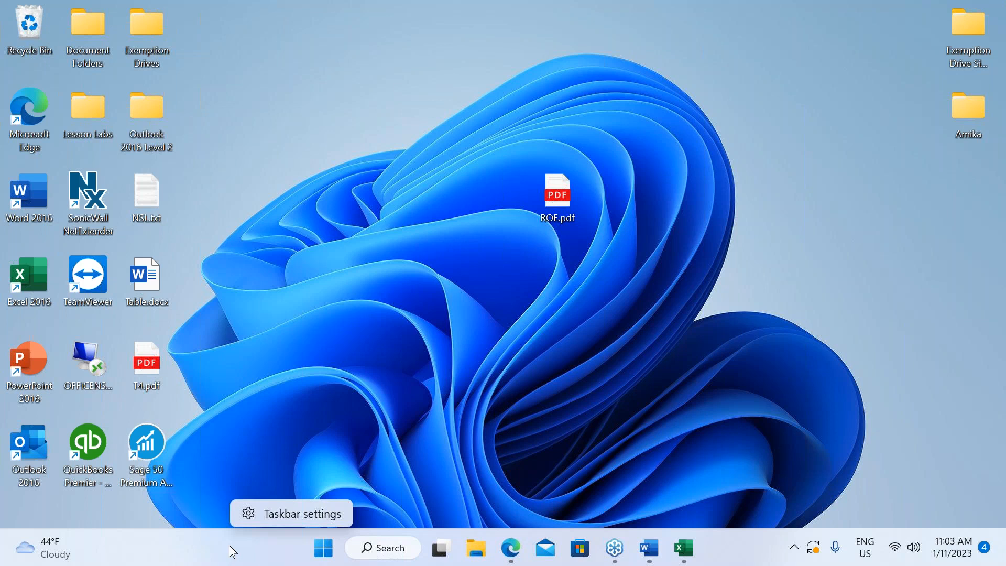
{"action": "left_click", "coordinate": [228, 545]}
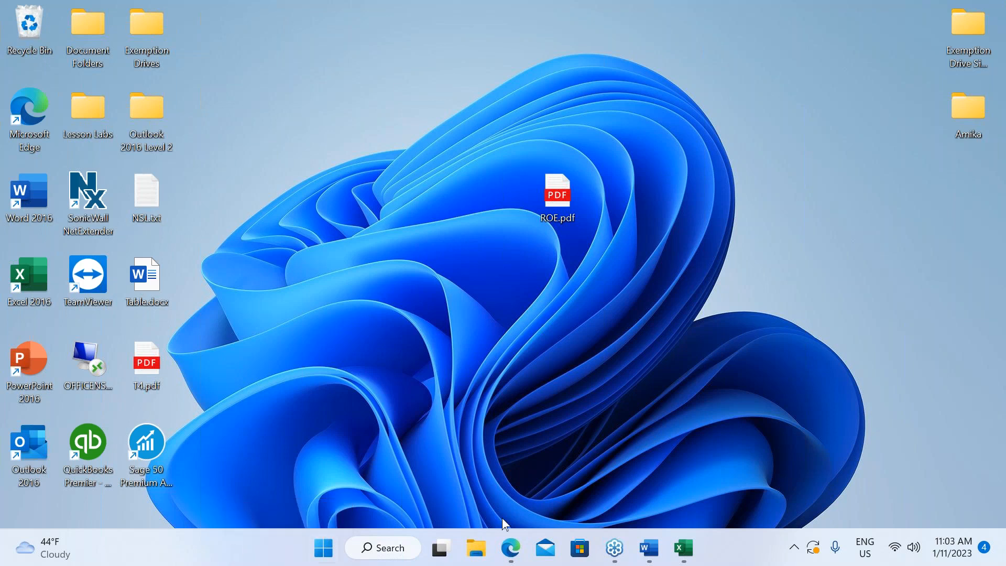
{"action": "right_click", "coordinate": [722, 548]}
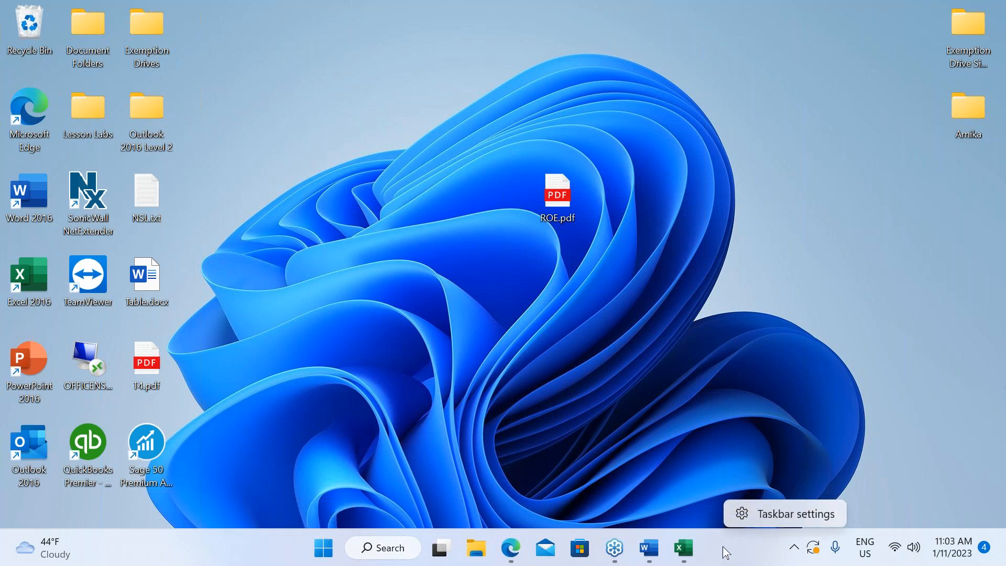
{"action": "left_click", "coordinate": [529, 540]}
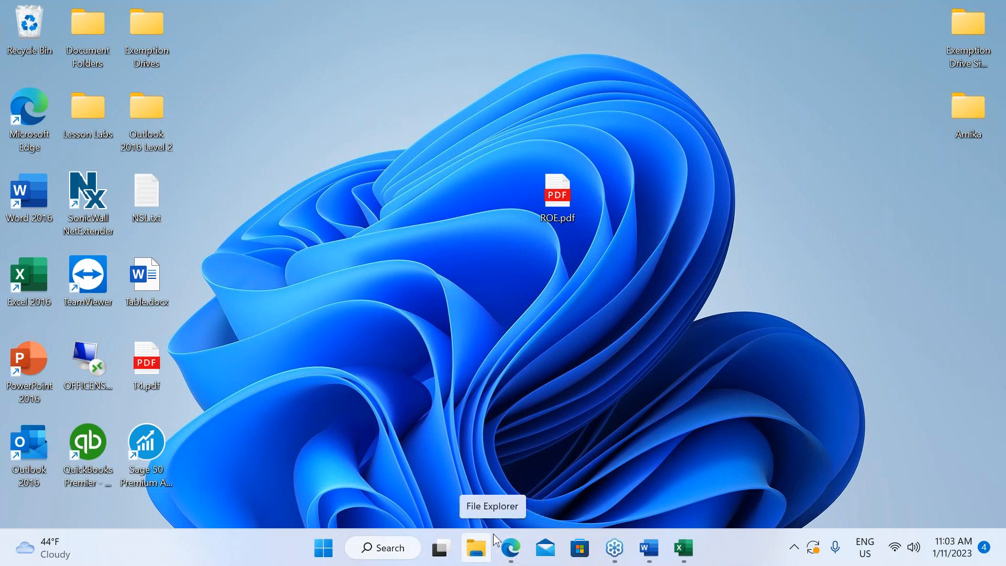
Open the taskbar settings and expand the Taskbar behaviors section.
{"action": "right_click", "coordinate": [249, 546]}
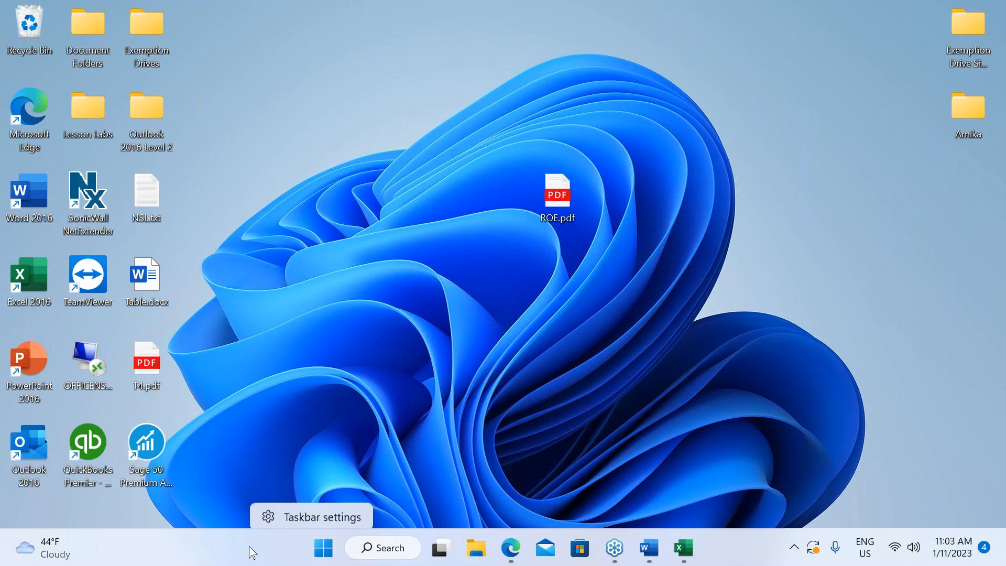
{"action": "left_click", "coordinate": [296, 518]}
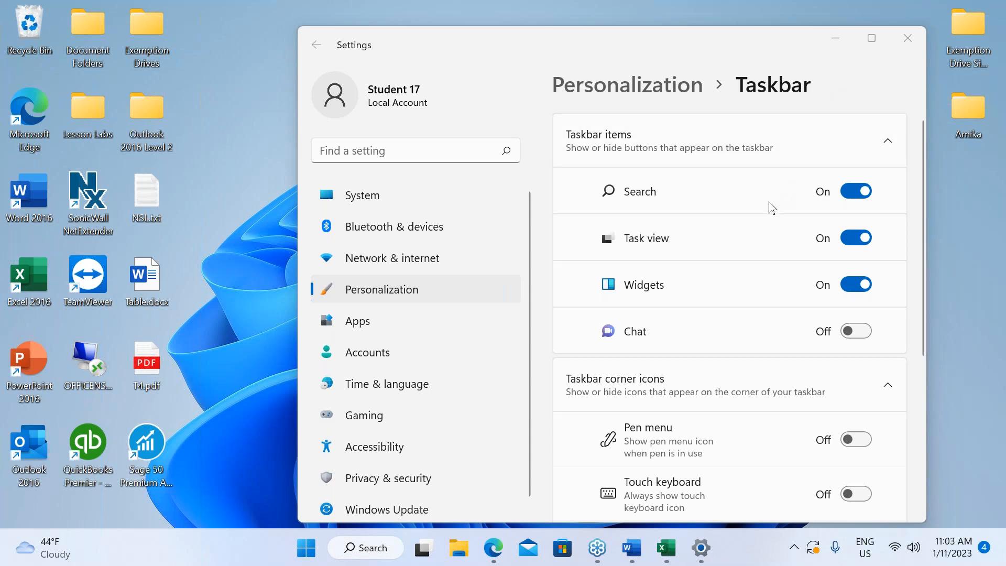
{"action": "scroll", "coordinate": [770, 209], "scroll_direction": "down", "scroll_amount": 1}
{"action": "scroll", "coordinate": [771, 212], "scroll_direction": "down", "scroll_amount": 2}
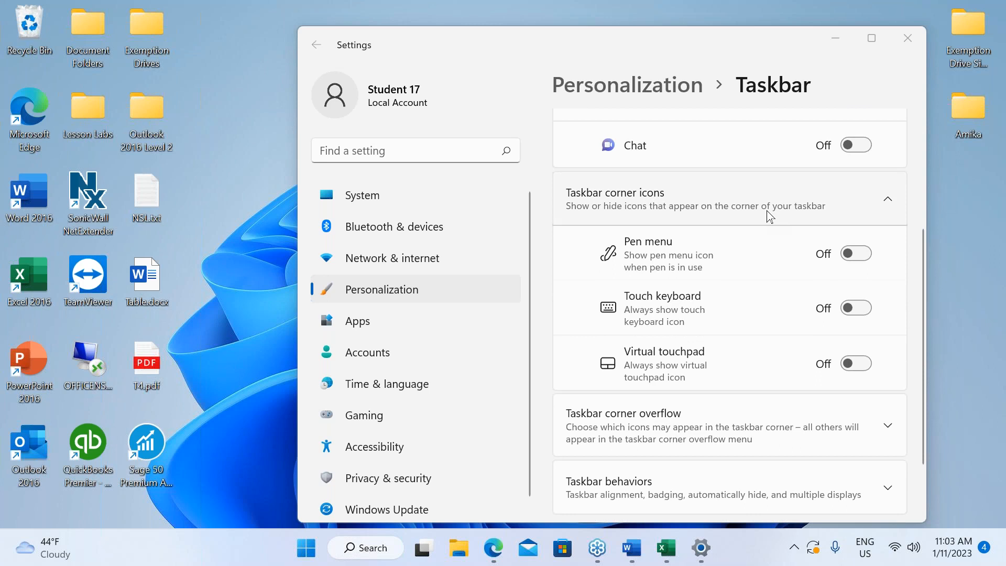
{"action": "scroll", "coordinate": [769, 215], "scroll_direction": "down", "scroll_amount": 2}
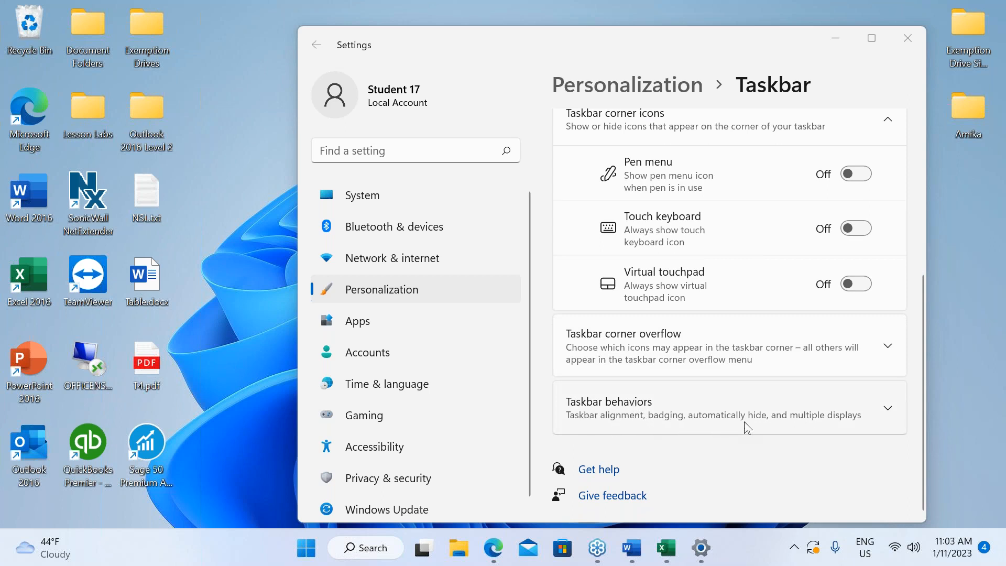
{"action": "left_click", "coordinate": [889, 415]}
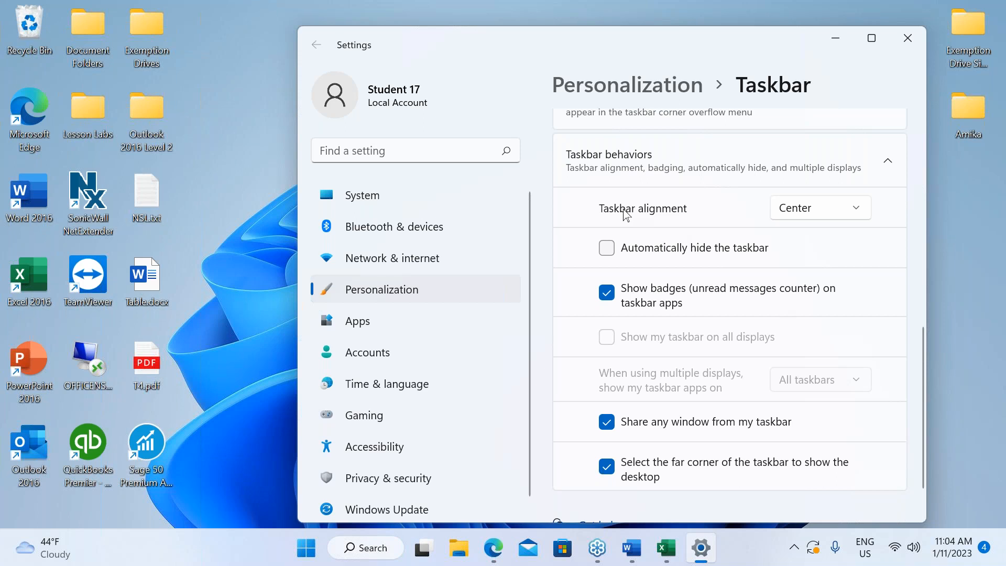
Try the Left taskbar alignment and switch it back to Center.
{"action": "left_click", "coordinate": [796, 209]}
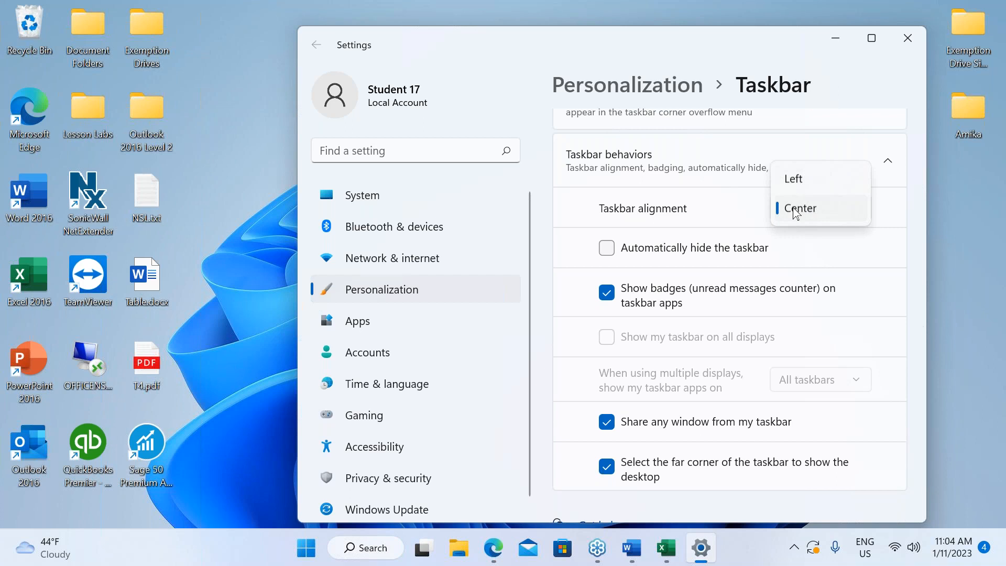
{"action": "left_click", "coordinate": [795, 181]}
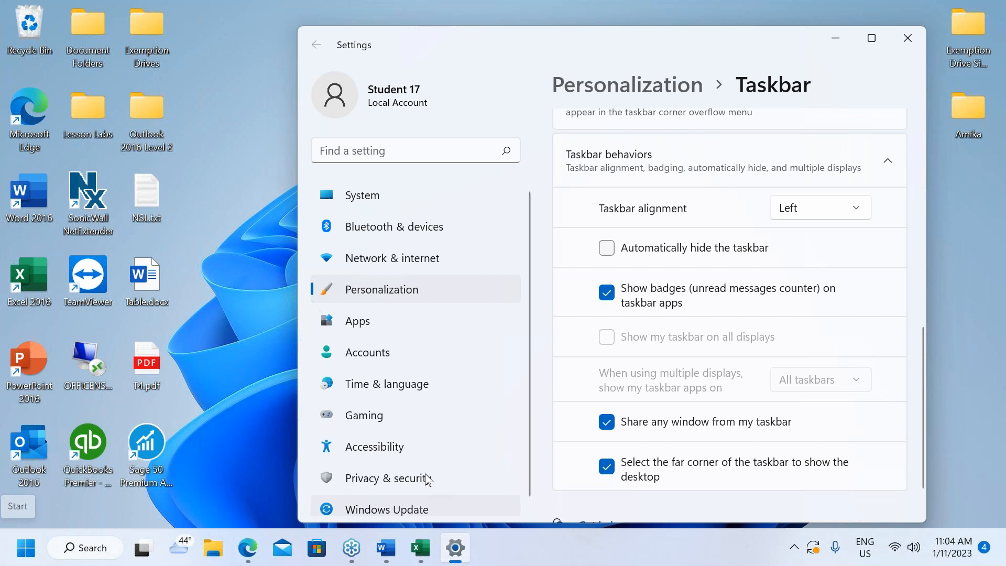
{"action": "left_click", "coordinate": [825, 217]}
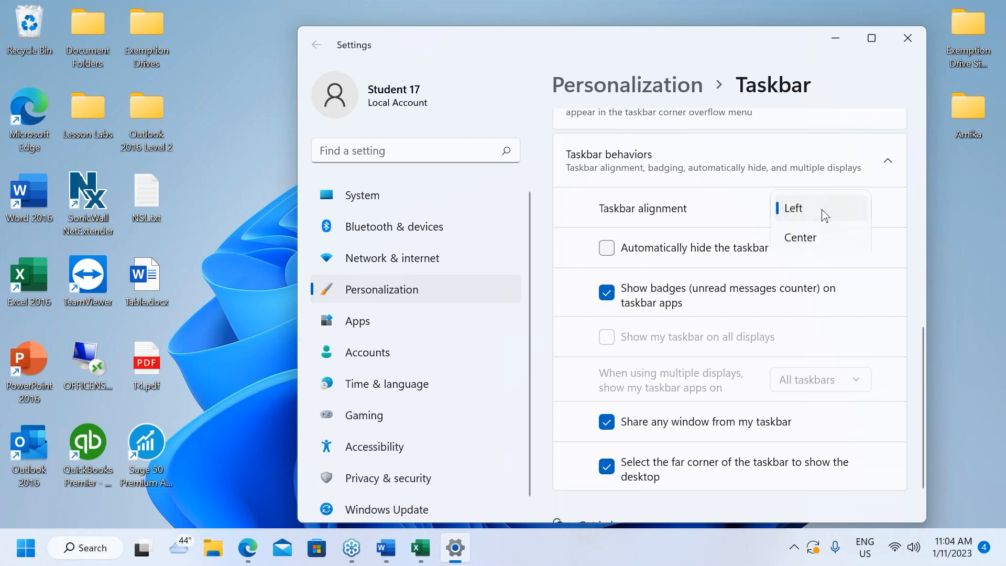
{"action": "left_click", "coordinate": [808, 239]}
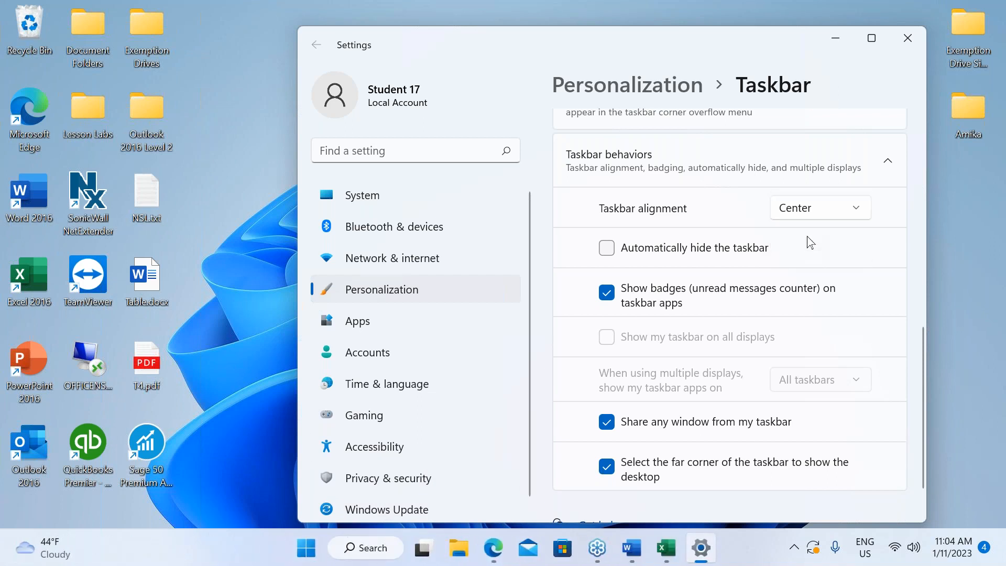
Set the taskbar alignment to Left and close the Settings window.
{"action": "left_click", "coordinate": [812, 212]}
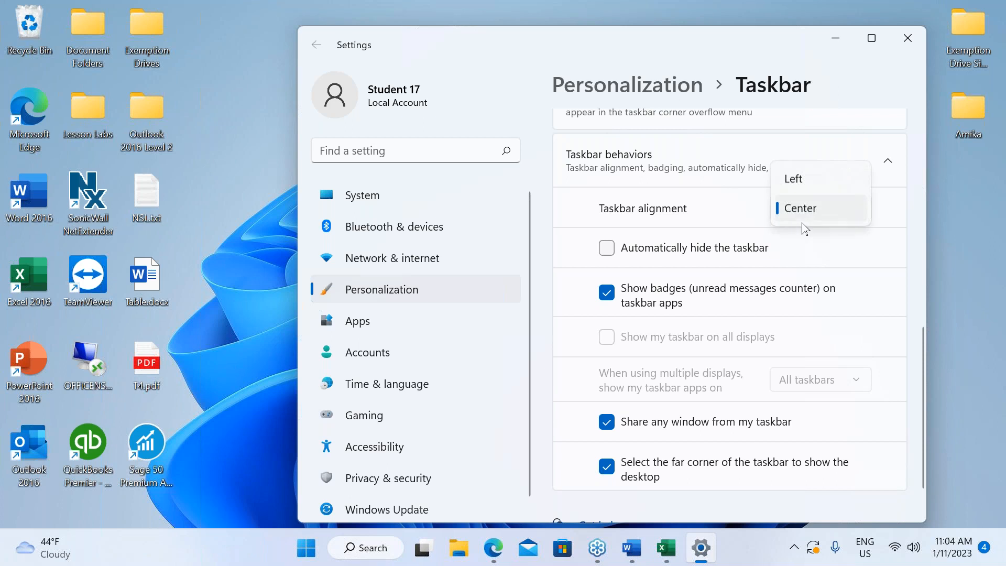
{"action": "left_click", "coordinate": [795, 181]}
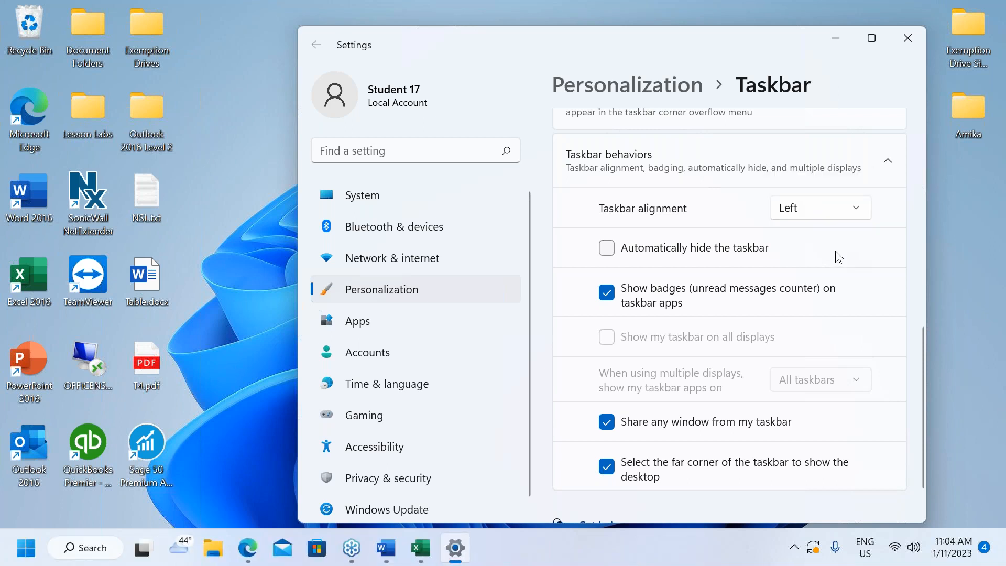
{"action": "left_click", "coordinate": [917, 36]}
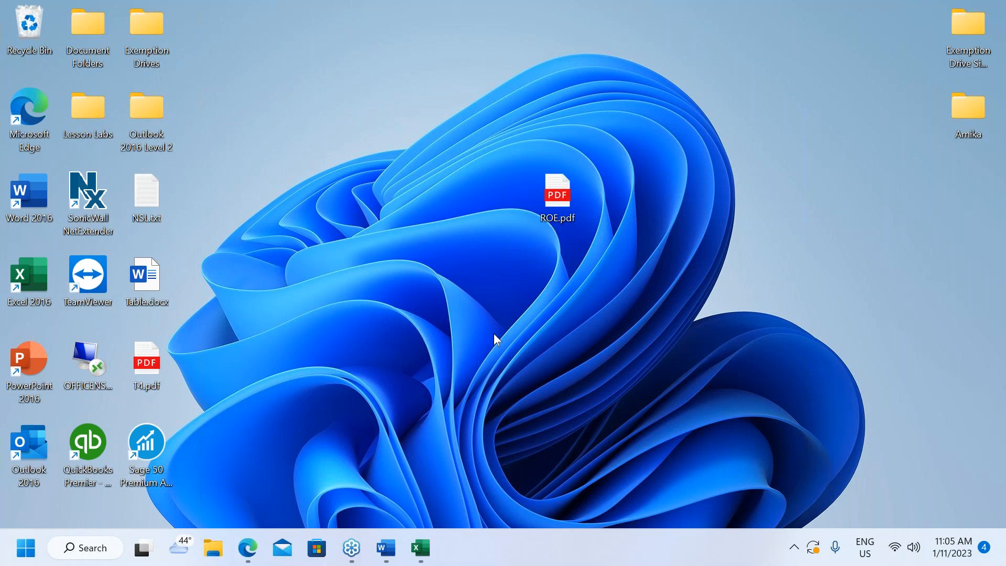
Open the Colors page of the desktop's personalization settings, set the mode to Dark, and close Settings.
{"action": "right_click", "coordinate": [463, 339]}
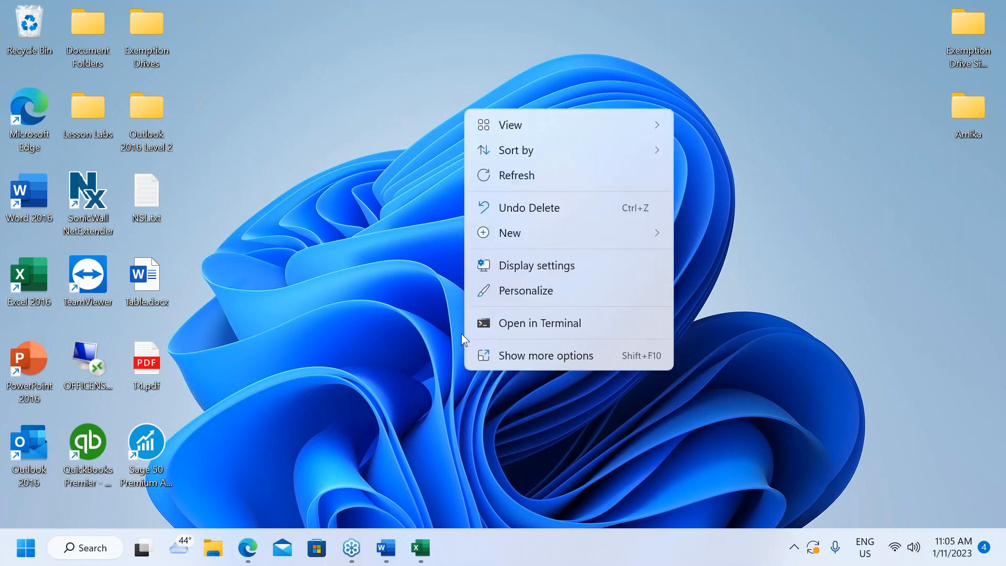
{"action": "left_click", "coordinate": [548, 290]}
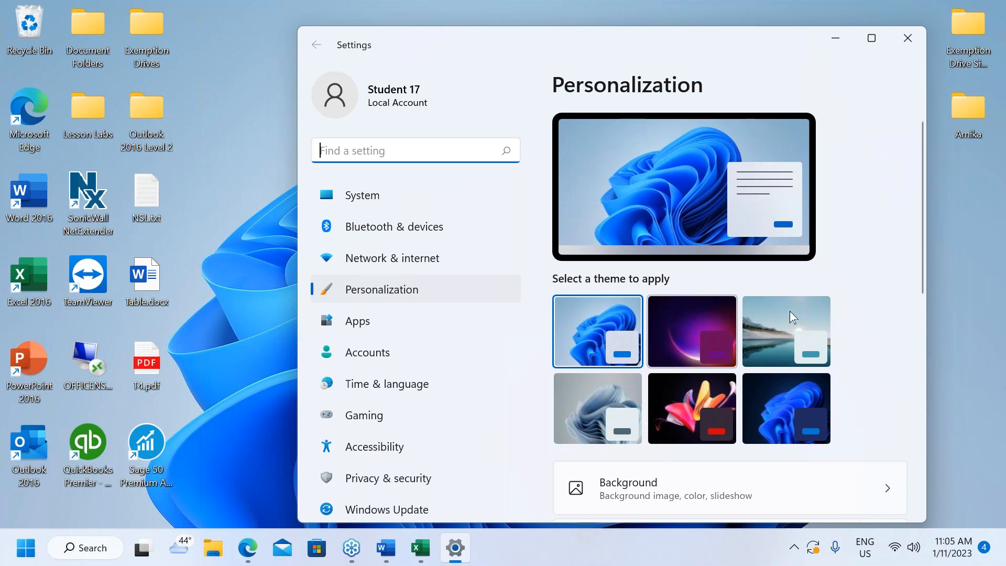
{"action": "scroll", "coordinate": [900, 202], "scroll_direction": "down", "scroll_amount": 5}
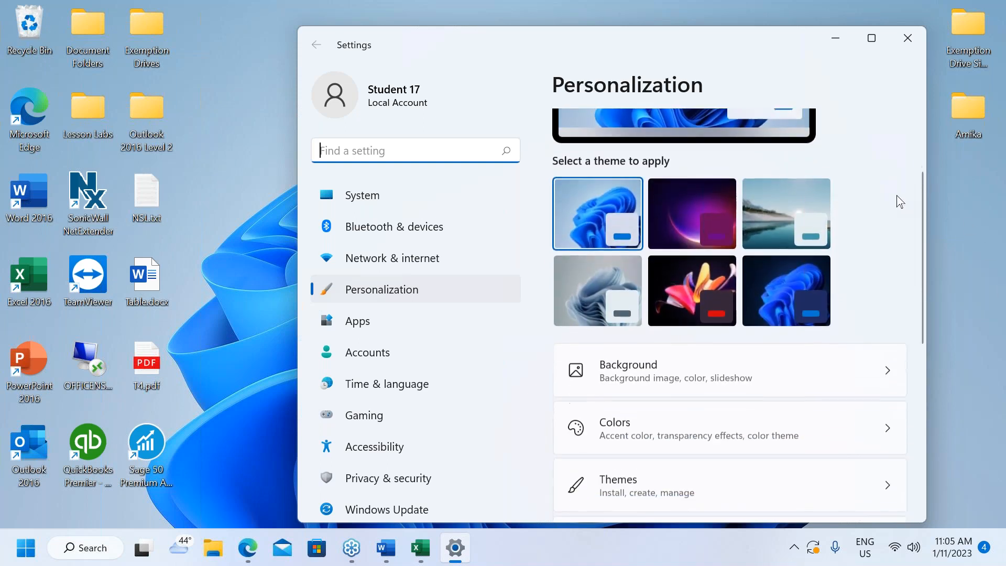
{"action": "scroll", "coordinate": [899, 201], "scroll_direction": "down", "scroll_amount": 2}
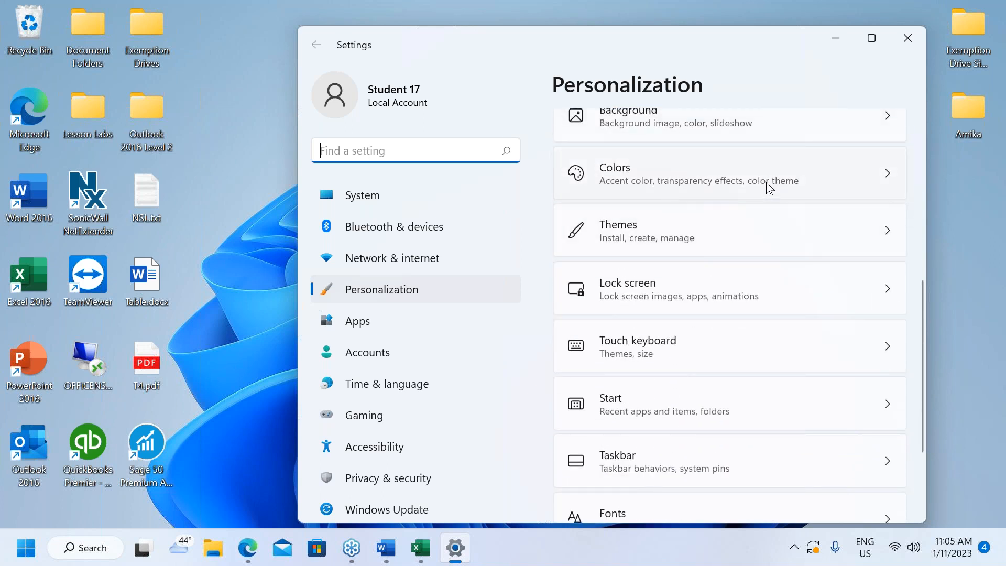
{"action": "left_click", "coordinate": [890, 180]}
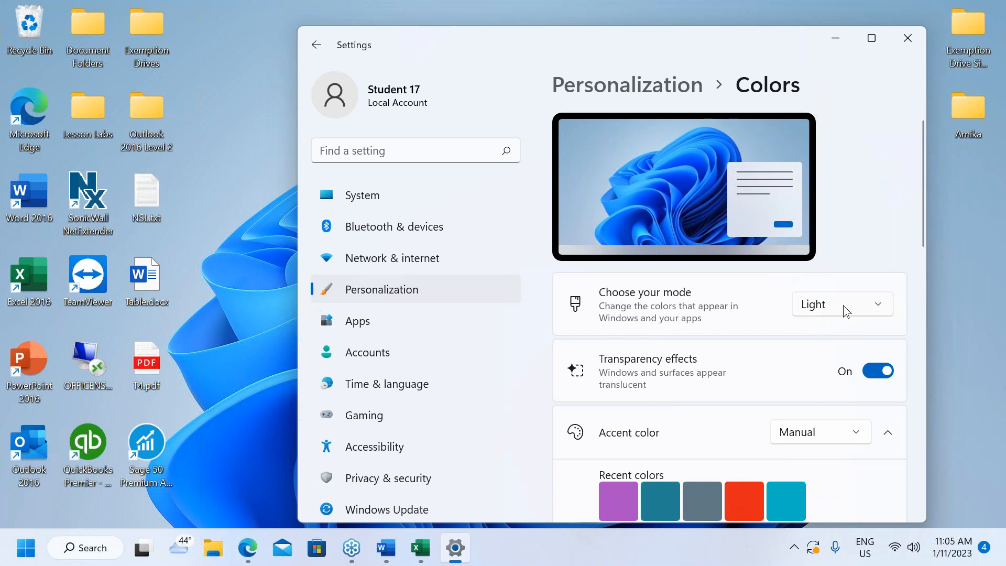
{"action": "left_click", "coordinate": [828, 313]}
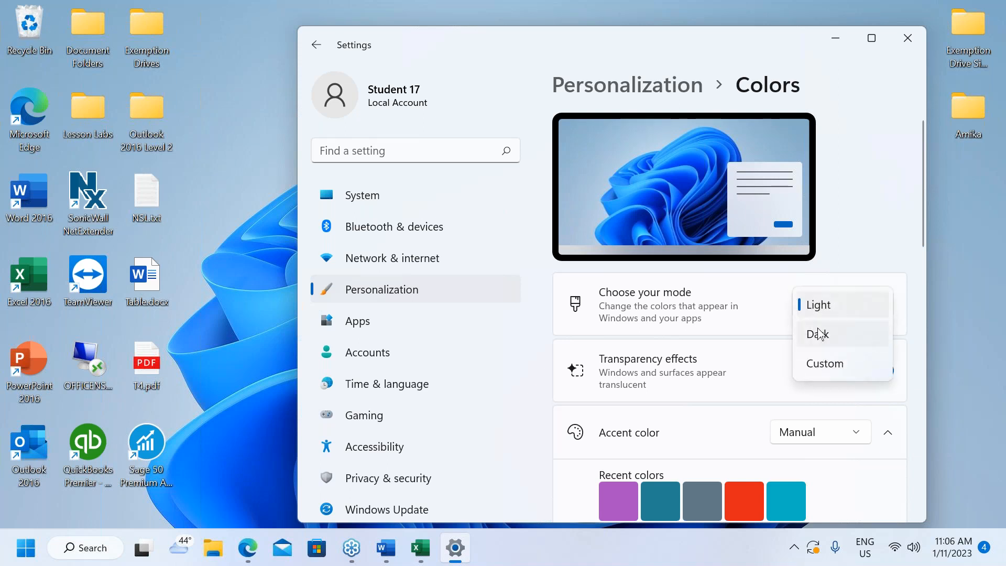
{"action": "left_click", "coordinate": [817, 338]}
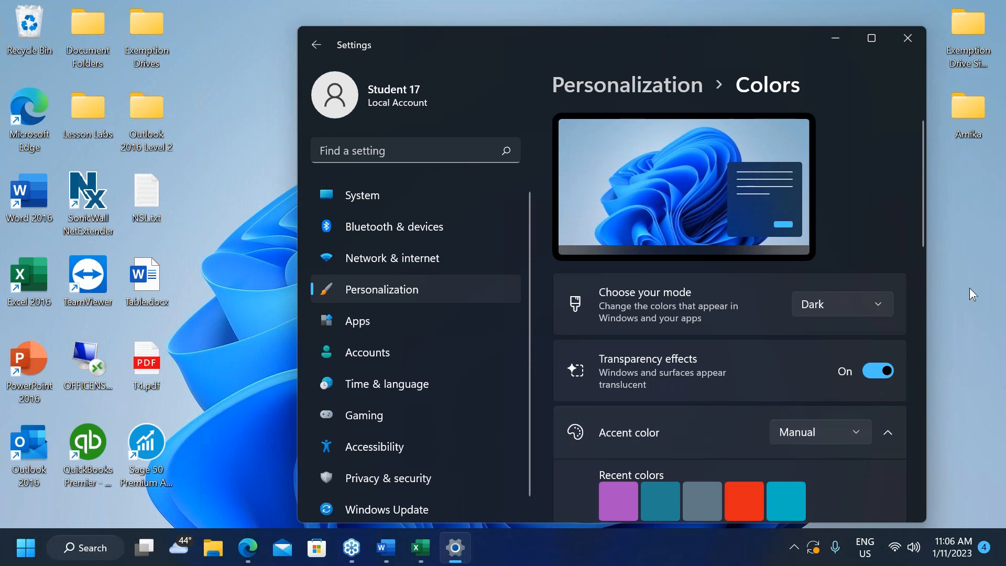
{"action": "left_click", "coordinate": [911, 39]}
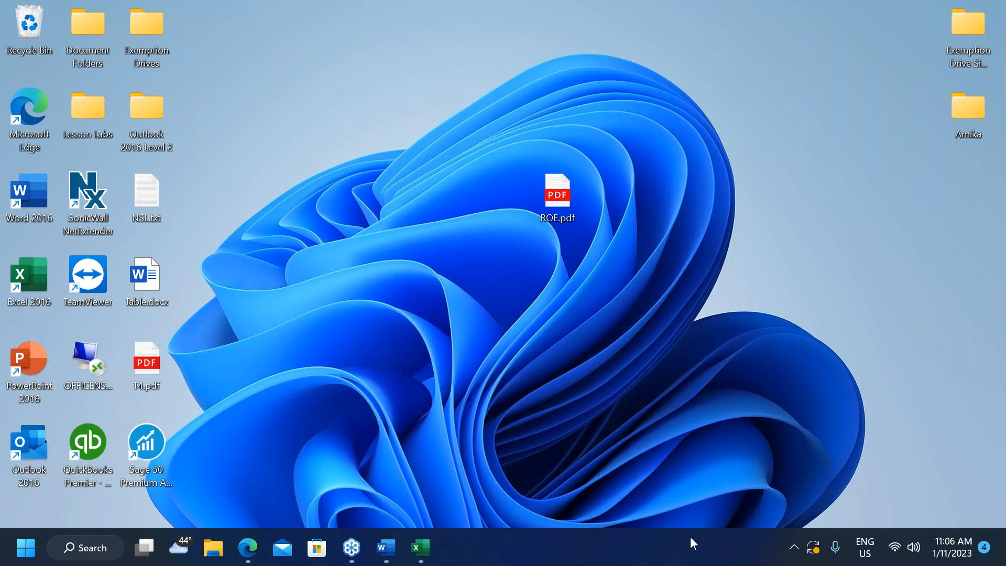
Switch to Word, examine the appearance of the Font and Paragraph dialogs without changing anything, and minimize Word.
{"action": "mouse_move", "coordinate": [393, 551]}
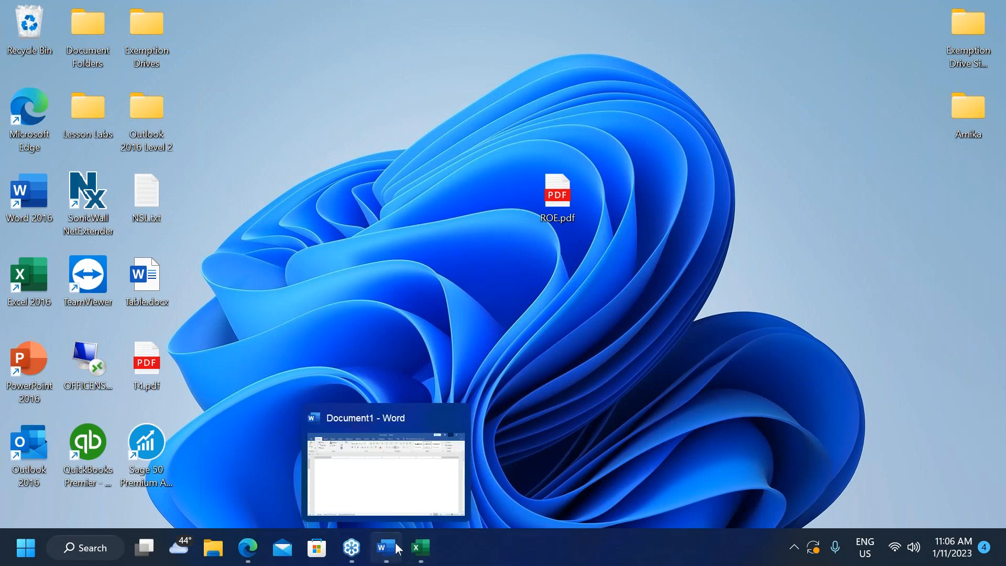
{"action": "left_click", "coordinate": [394, 552]}
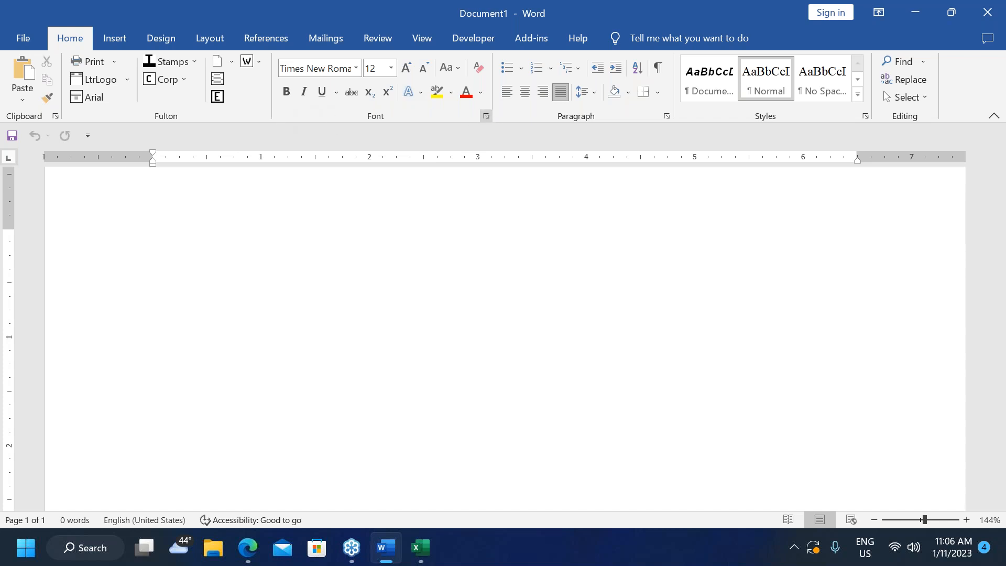
{"action": "left_click", "coordinate": [486, 116]}
{"action": "left_click", "coordinate": [625, 447]}
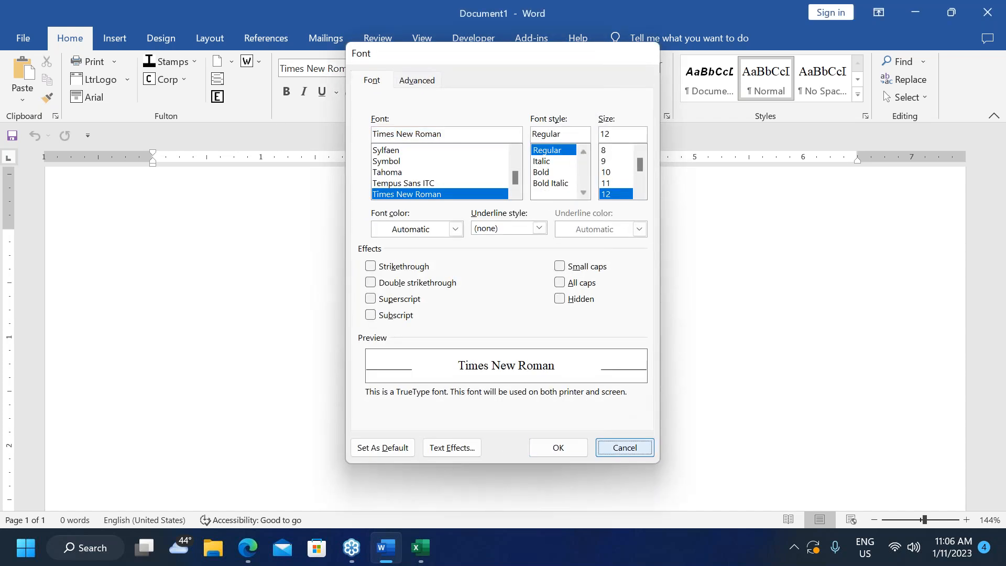
{"action": "left_click", "coordinate": [666, 116]}
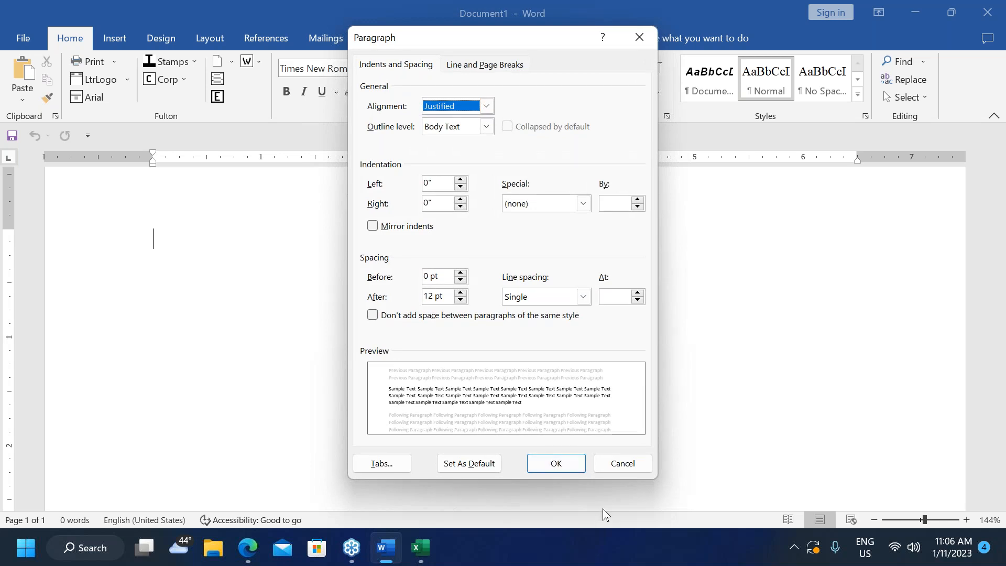
{"action": "left_click", "coordinate": [623, 464]}
{"action": "left_click", "coordinate": [914, 14]}
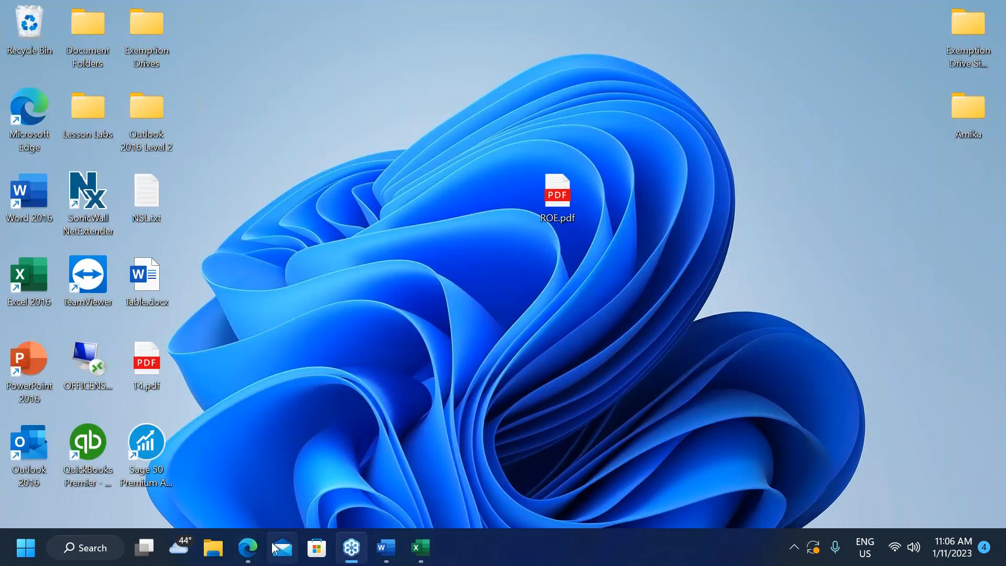
Switch to Microsoft Edge to examine the browser's appearance in dark mode, and minimize it.
{"action": "left_click", "coordinate": [256, 553]}
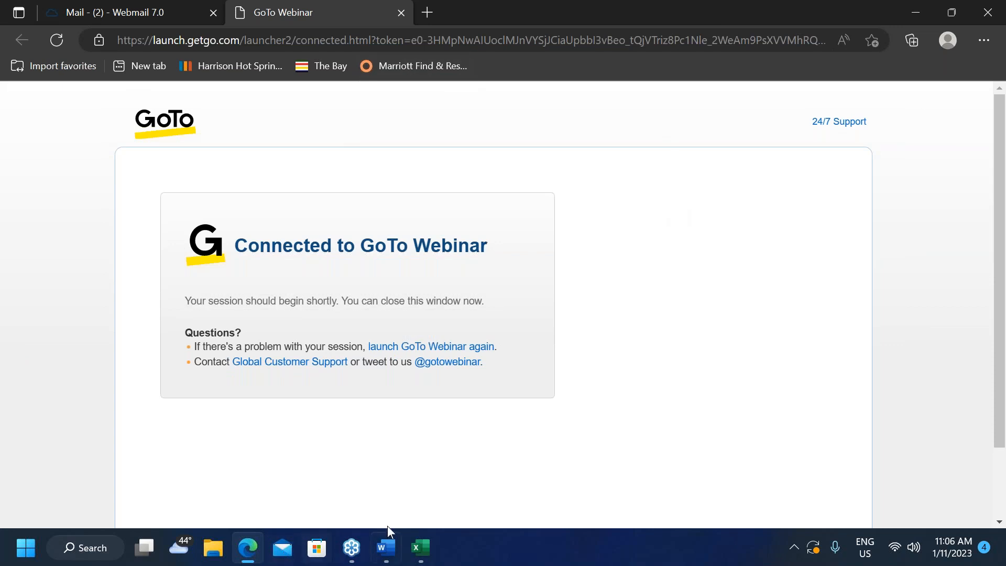
{"action": "left_click", "coordinate": [921, 13]}
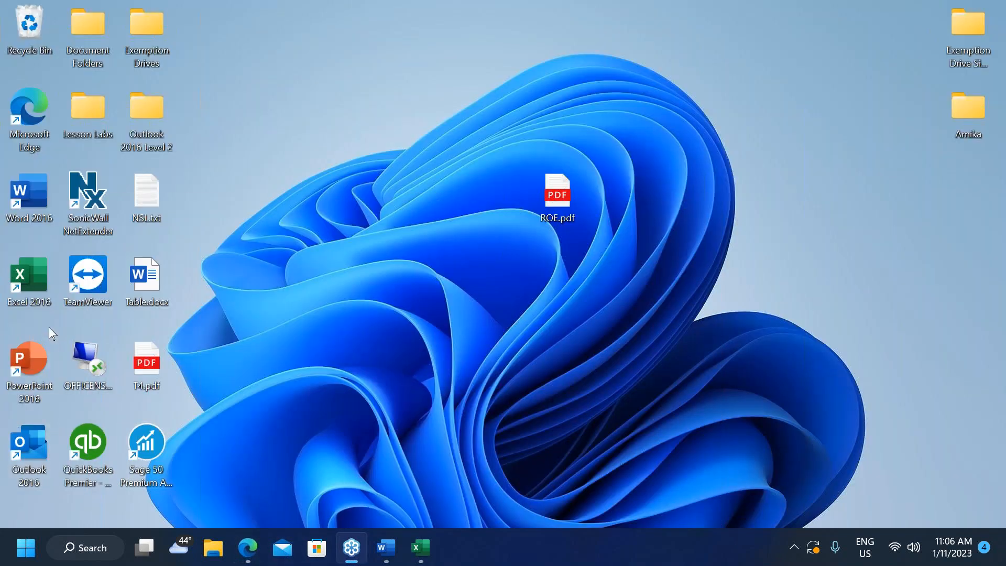
Open Outlook, examine how its inbox and a new email window look in dark mode, and minimize it.
{"action": "double_click", "coordinate": [39, 435]}
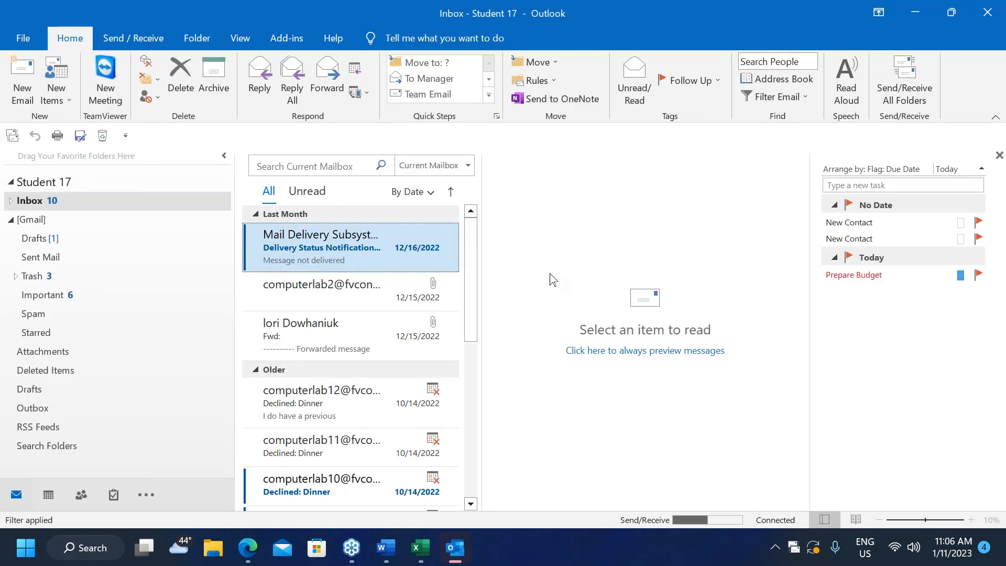
{"action": "left_click", "coordinate": [23, 78]}
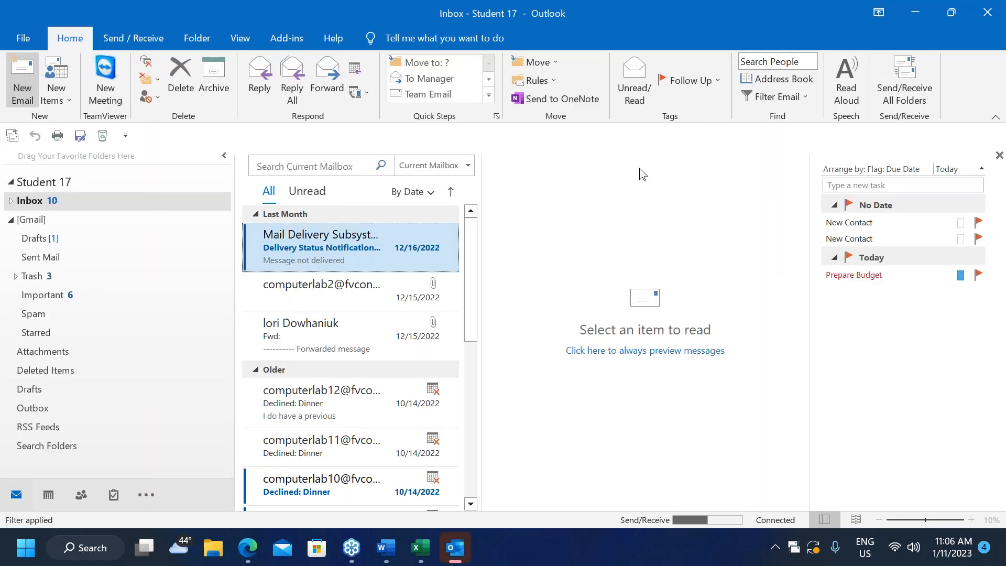
{"action": "left_click", "coordinate": [987, 12]}
{"action": "left_click", "coordinate": [904, 16]}
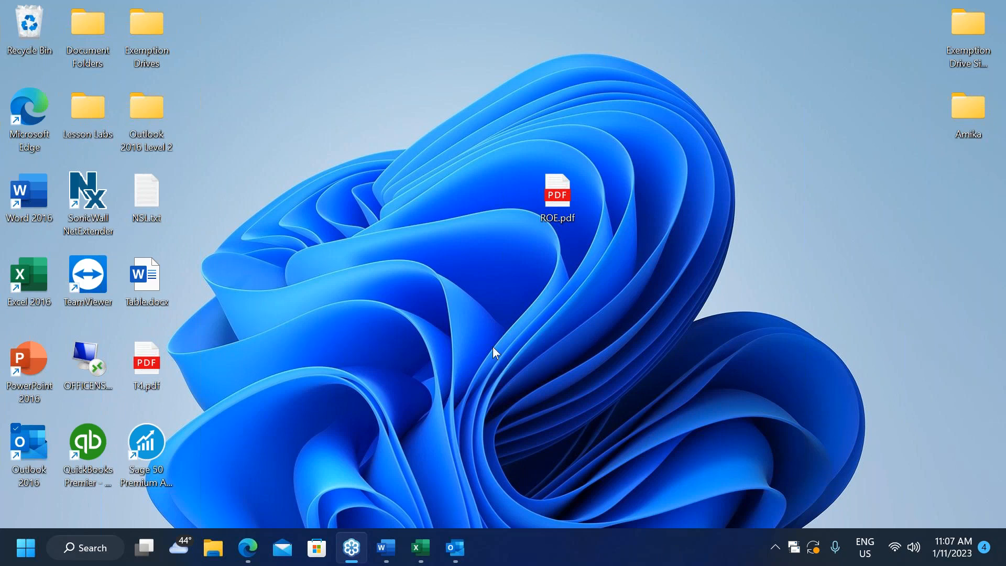
Open the Colors page of the desktop's personalization settings to review the mode options, and close Settings without changes.
{"action": "right_click", "coordinate": [452, 289]}
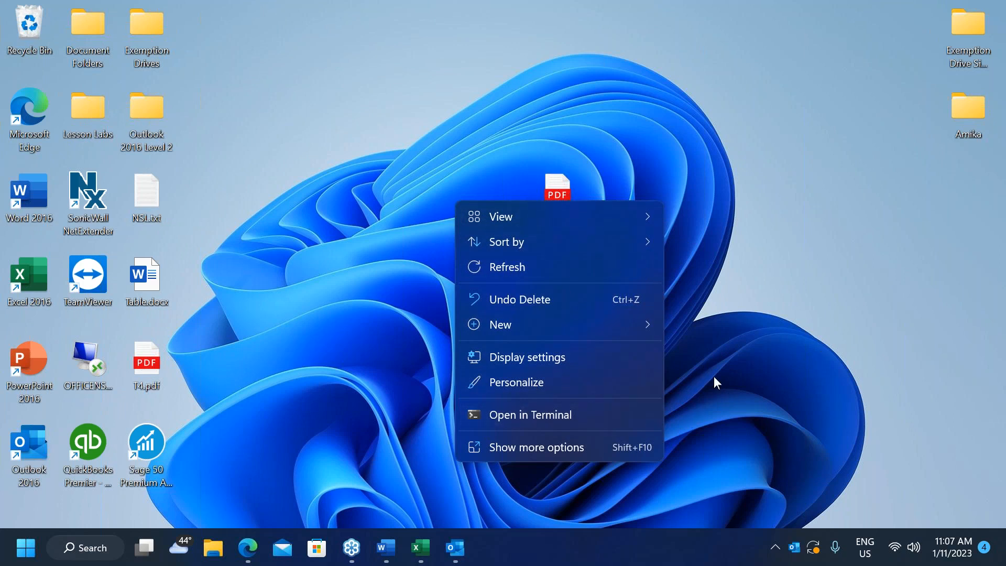
{"action": "left_click", "coordinate": [499, 382]}
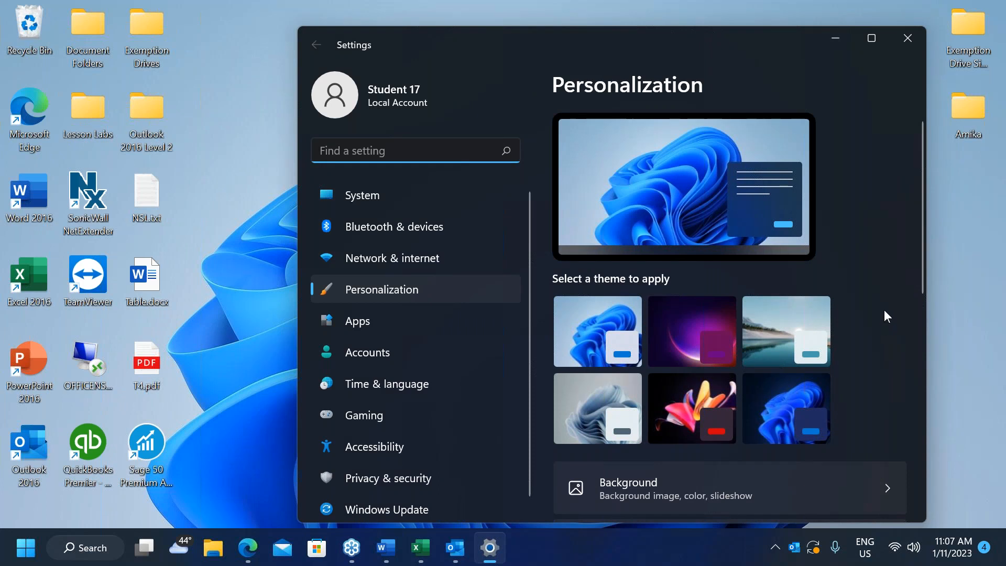
{"action": "scroll", "coordinate": [884, 309], "scroll_direction": "down", "scroll_amount": 2}
{"action": "scroll", "coordinate": [885, 309], "scroll_direction": "down", "scroll_amount": 2}
{"action": "left_click", "coordinate": [640, 296]}
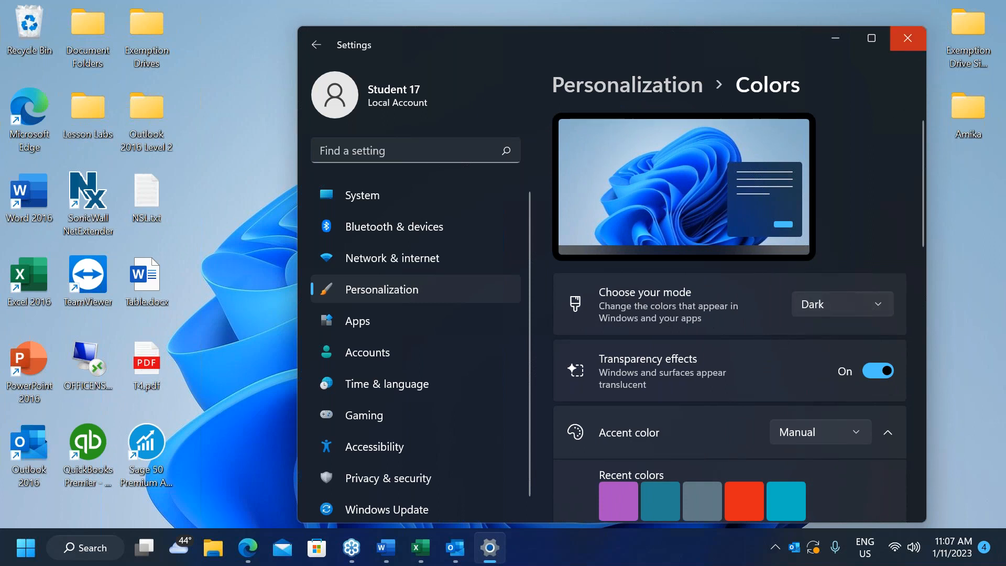
{"action": "left_click", "coordinate": [906, 41]}
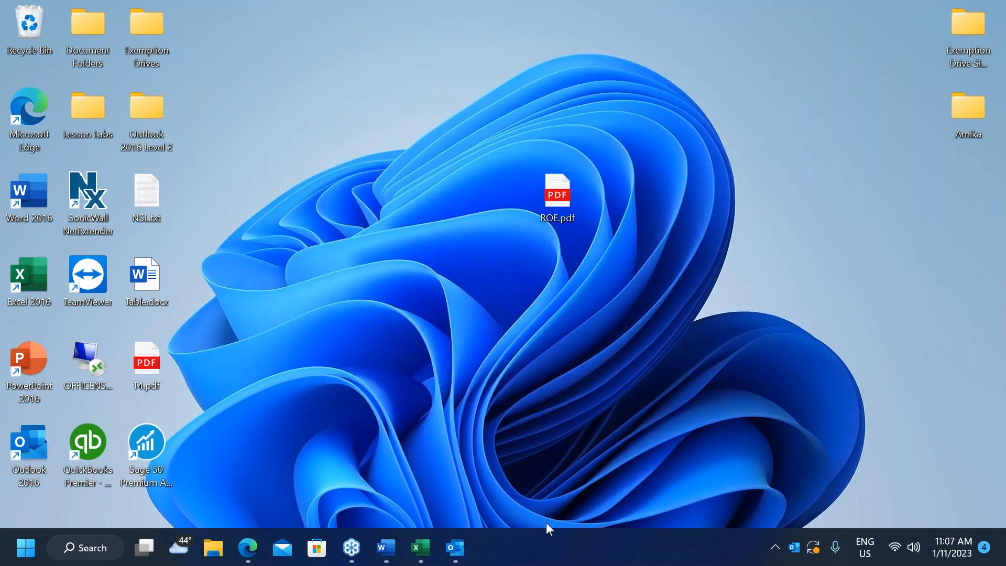
Open the Start menu and search for "word" to review the matching apps and files.
{"action": "mouse_move", "coordinate": [383, 548]}
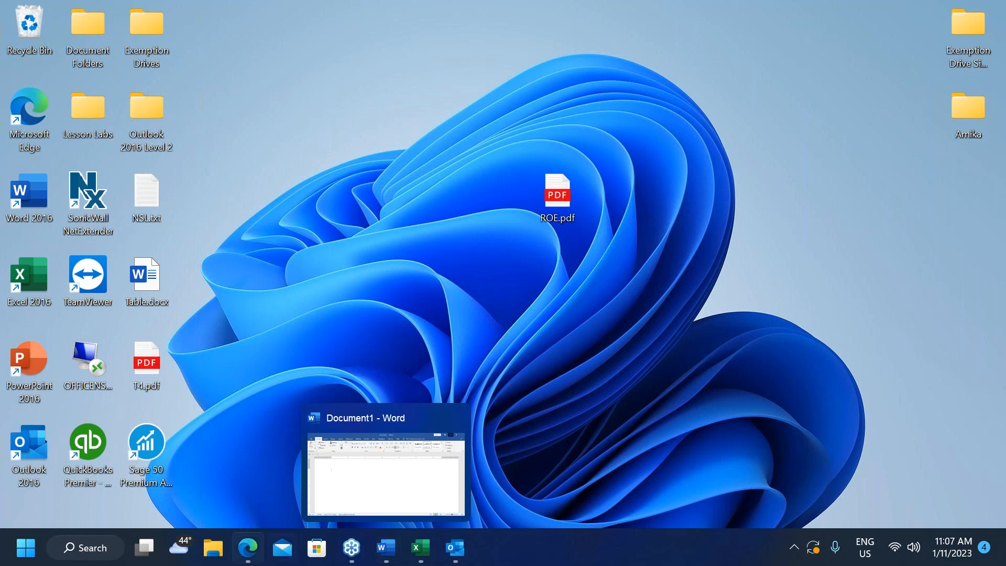
{"action": "left_click", "coordinate": [22, 549]}
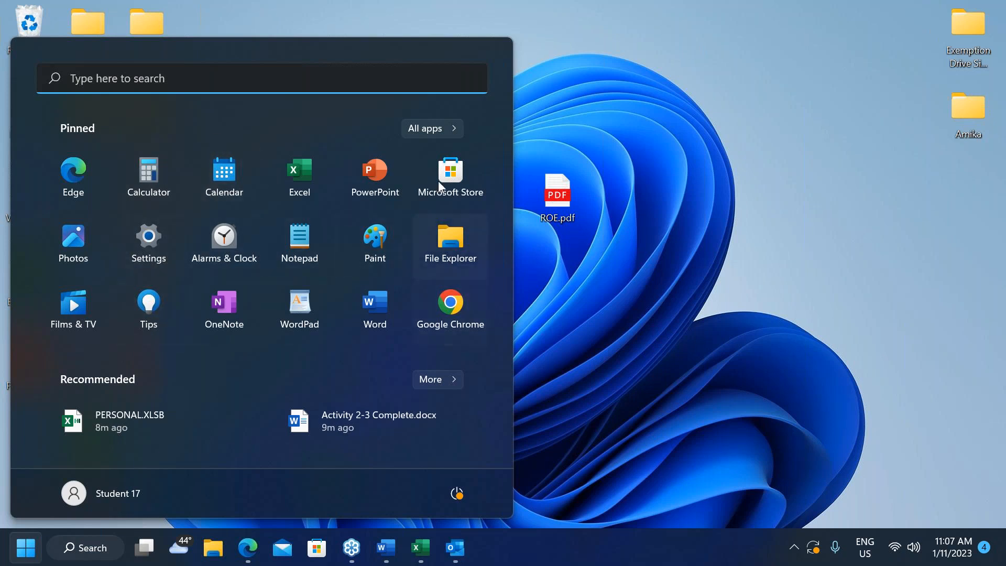
{"action": "left_click", "coordinate": [77, 80]}
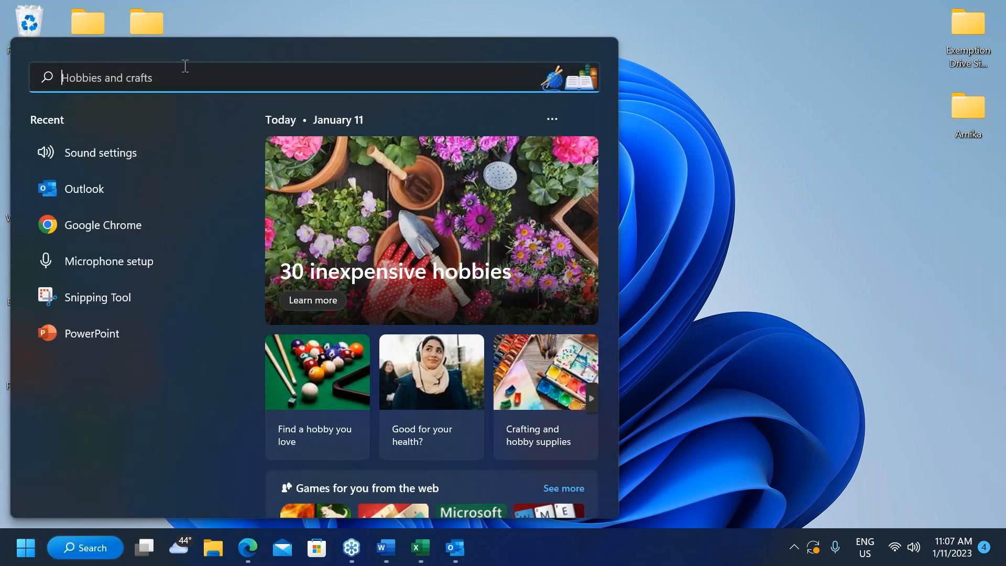
{"action": "type", "text": "word"}
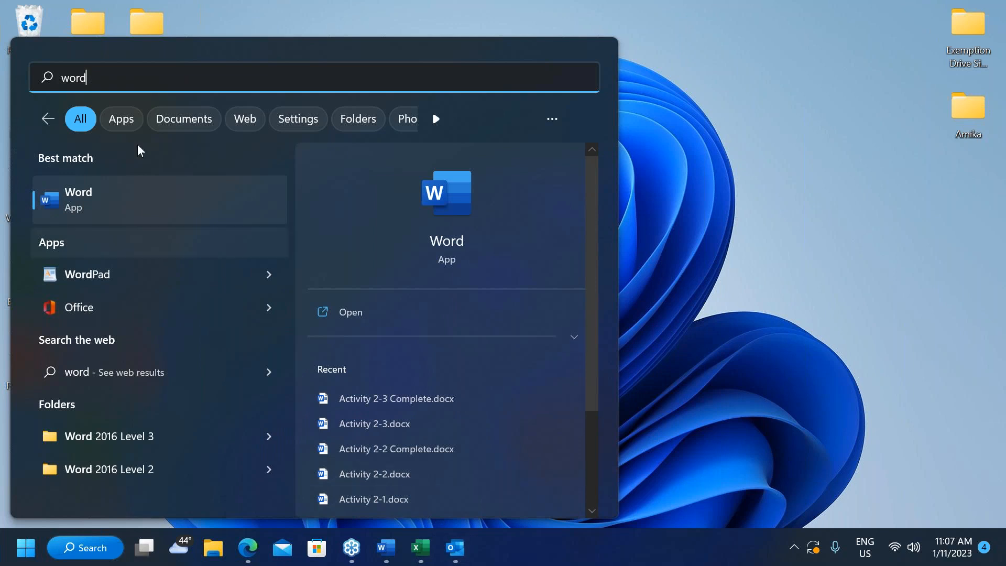
Switch to the Word document and toggle its window between restored and maximized size, leaving it maximized.
{"action": "left_click", "coordinate": [389, 550]}
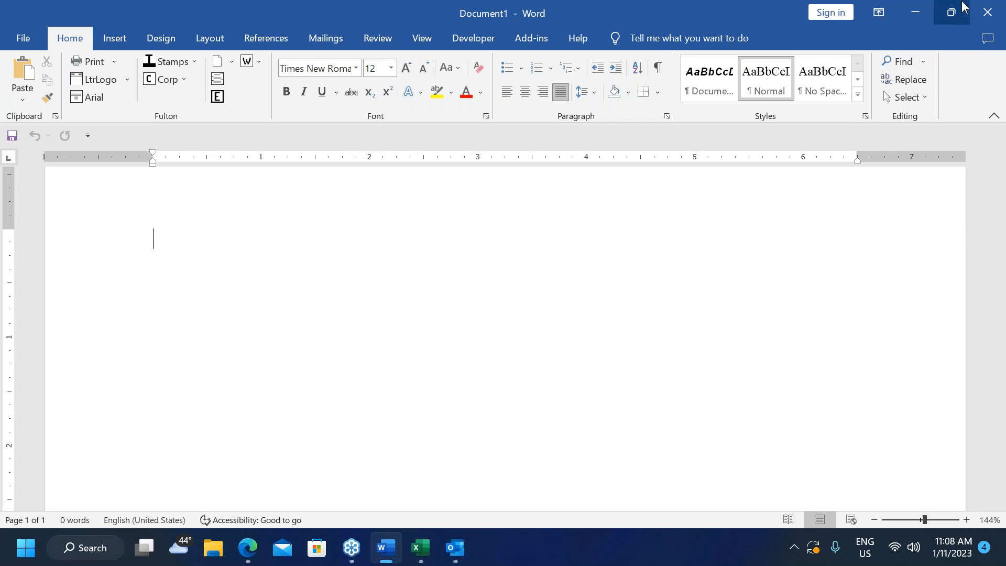
{"action": "mouse_move", "coordinate": [951, 10]}
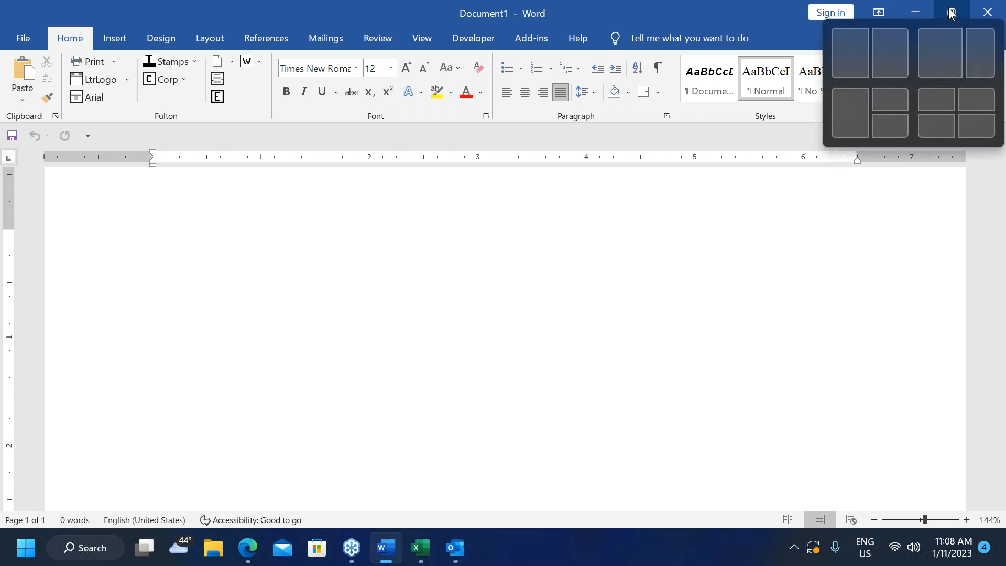
{"action": "left_click", "coordinate": [951, 11]}
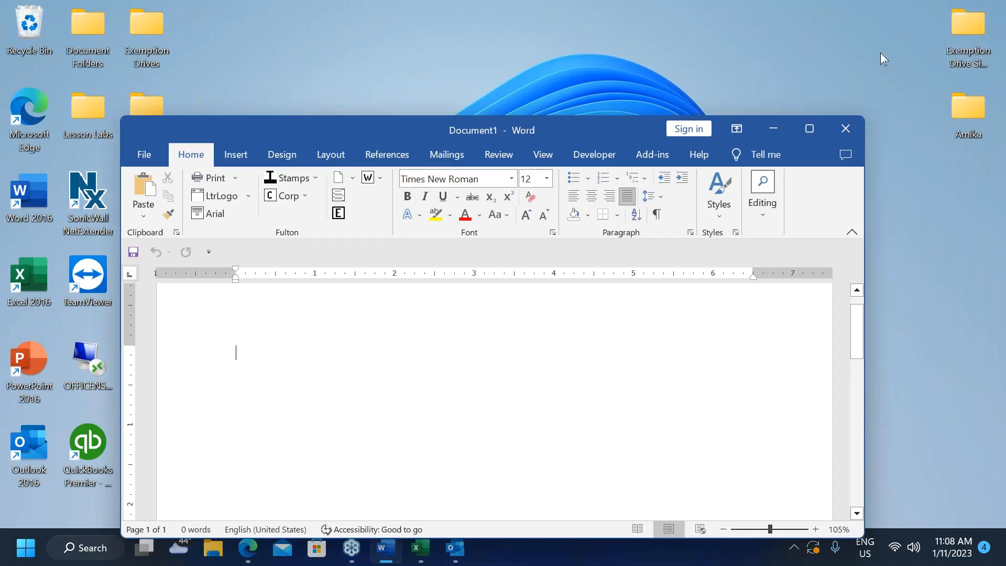
{"action": "mouse_move", "coordinate": [813, 130]}
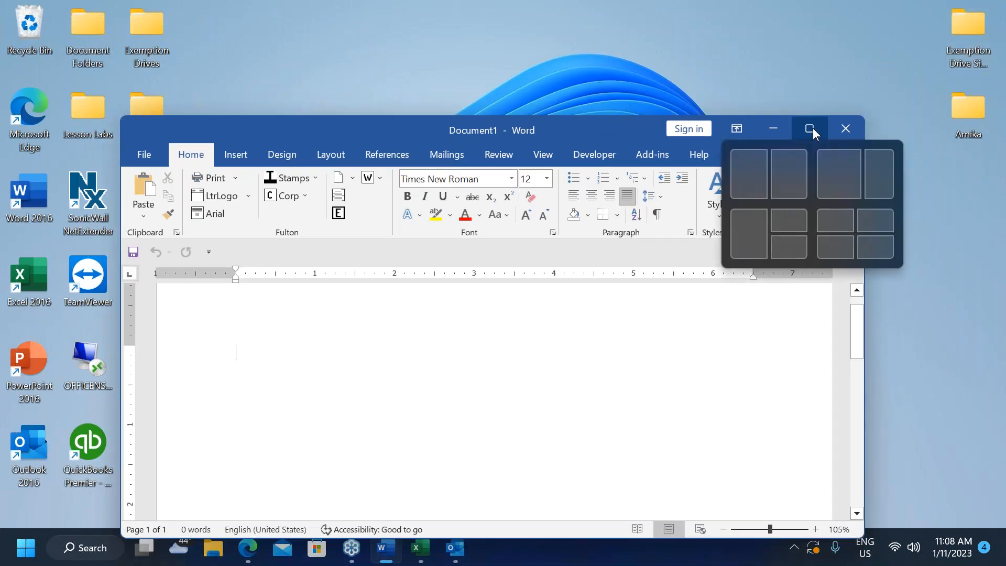
{"action": "left_click", "coordinate": [810, 127]}
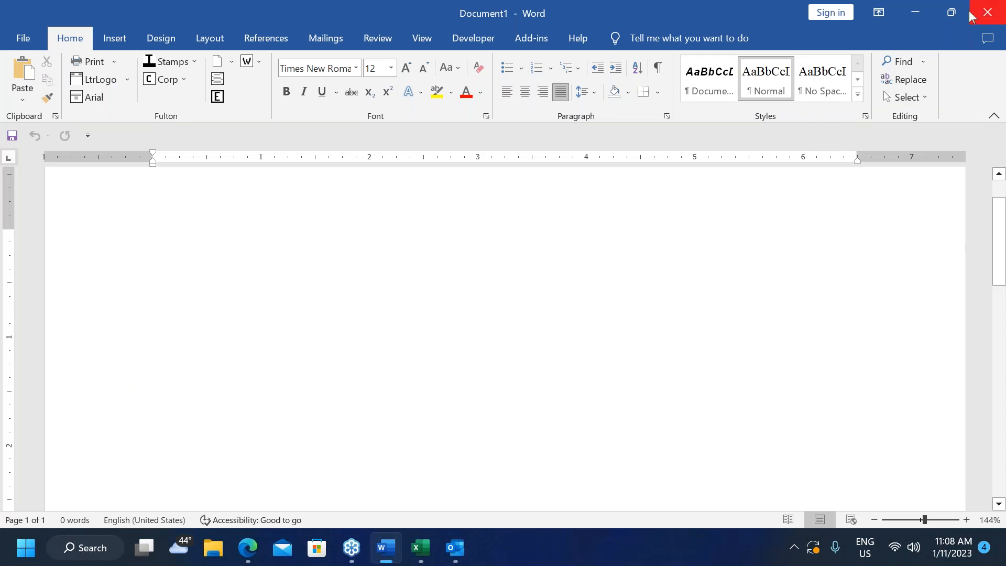
{"action": "left_click", "coordinate": [954, 13]}
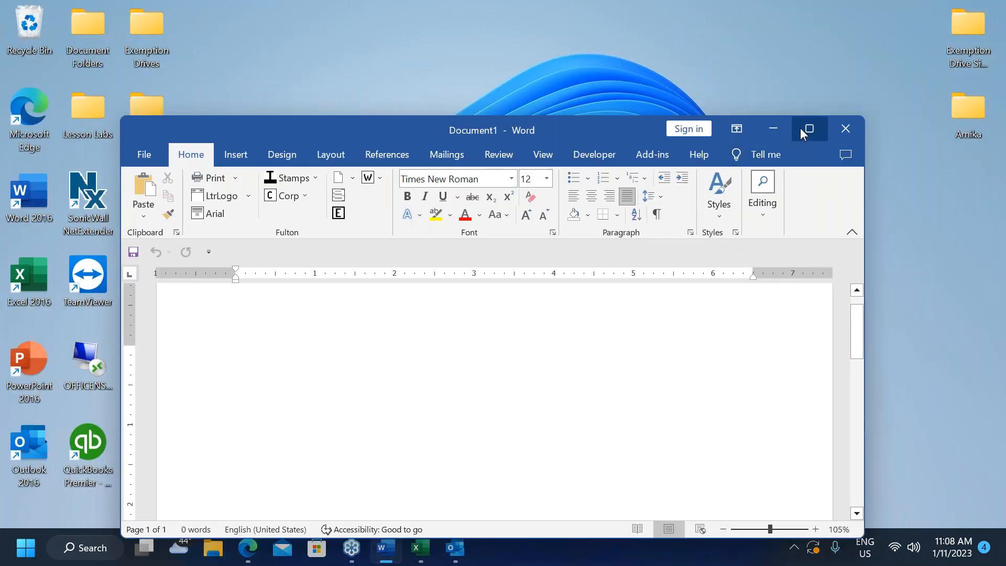
{"action": "left_click", "coordinate": [810, 129]}
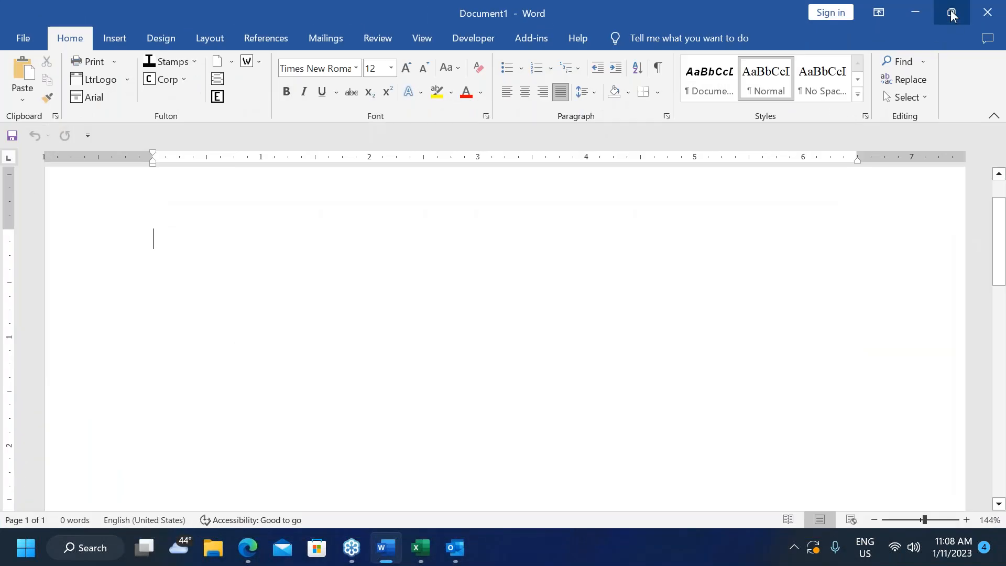
{"action": "left_click", "coordinate": [951, 12]}
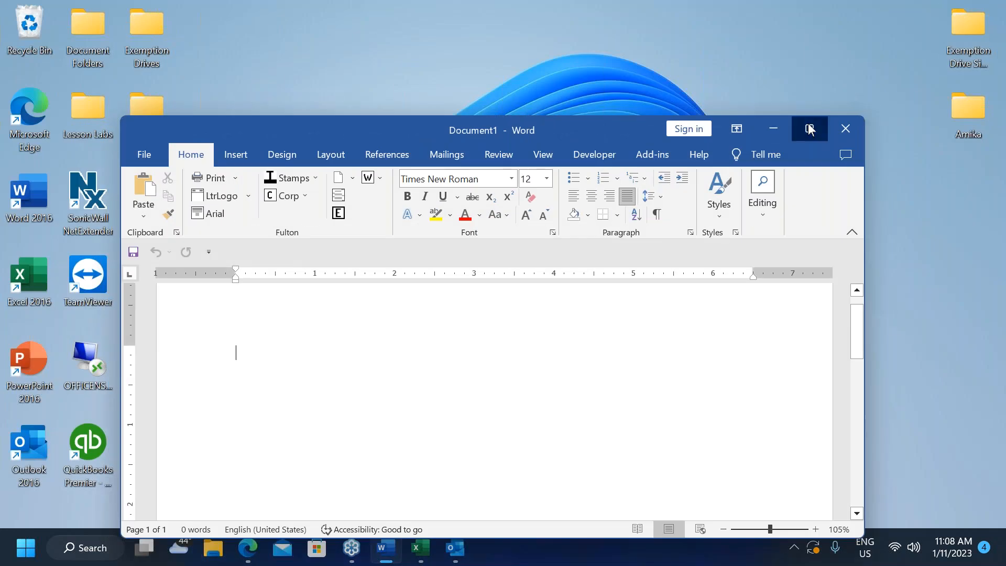
{"action": "left_click", "coordinate": [805, 126]}
Use the equal two-window snap layout to place Word on the left half and Excel on the right half of the screen.
{"action": "mouse_move", "coordinate": [951, 14]}
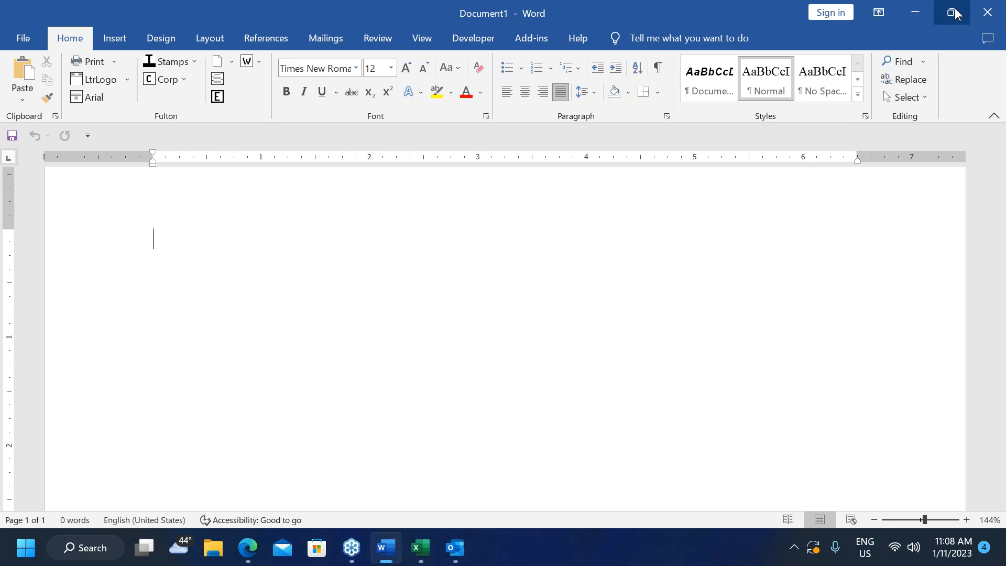
{"action": "mouse_move", "coordinate": [955, 10]}
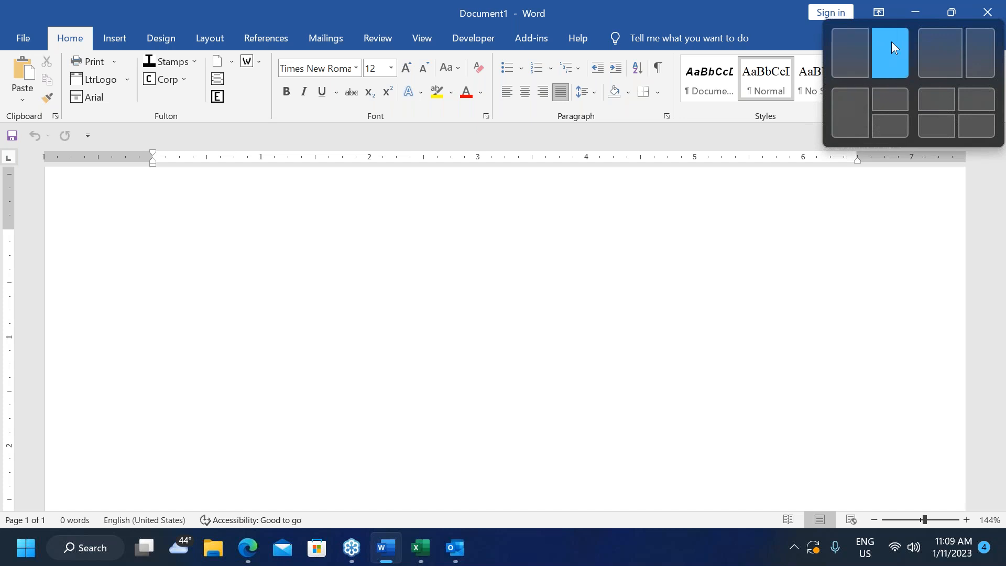
{"action": "left_click", "coordinate": [849, 47]}
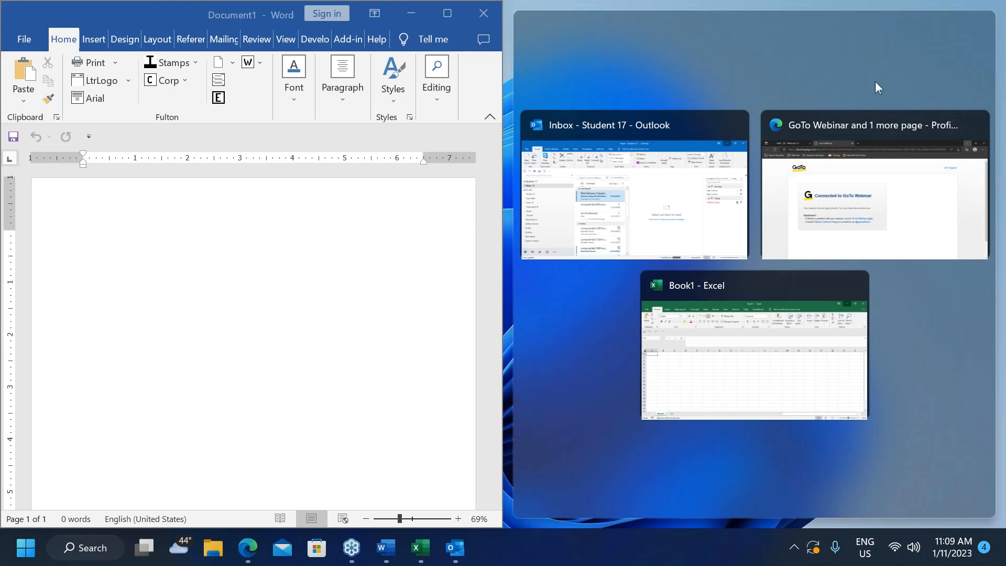
{"action": "left_click", "coordinate": [762, 389]}
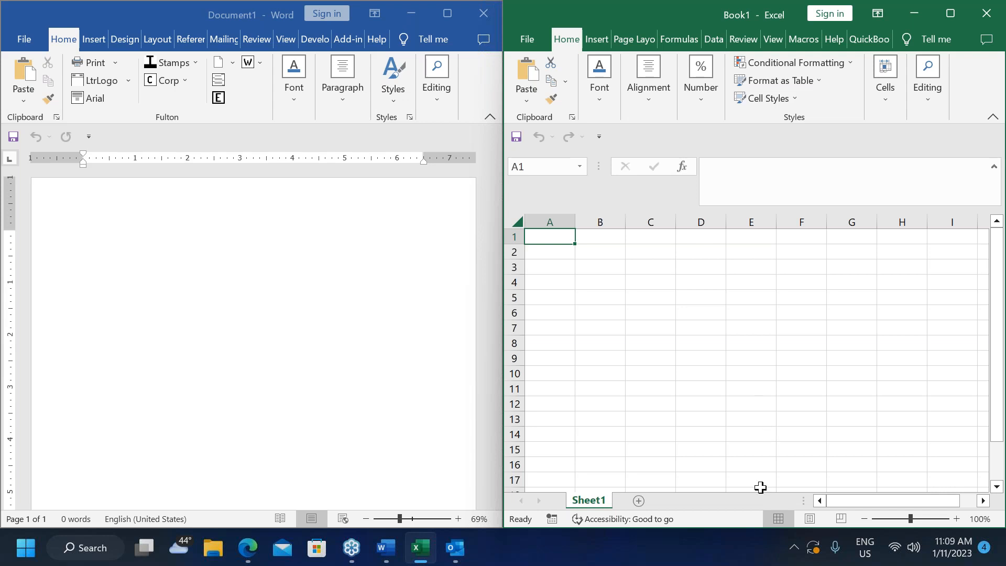
{"action": "right_click", "coordinate": [719, 545]}
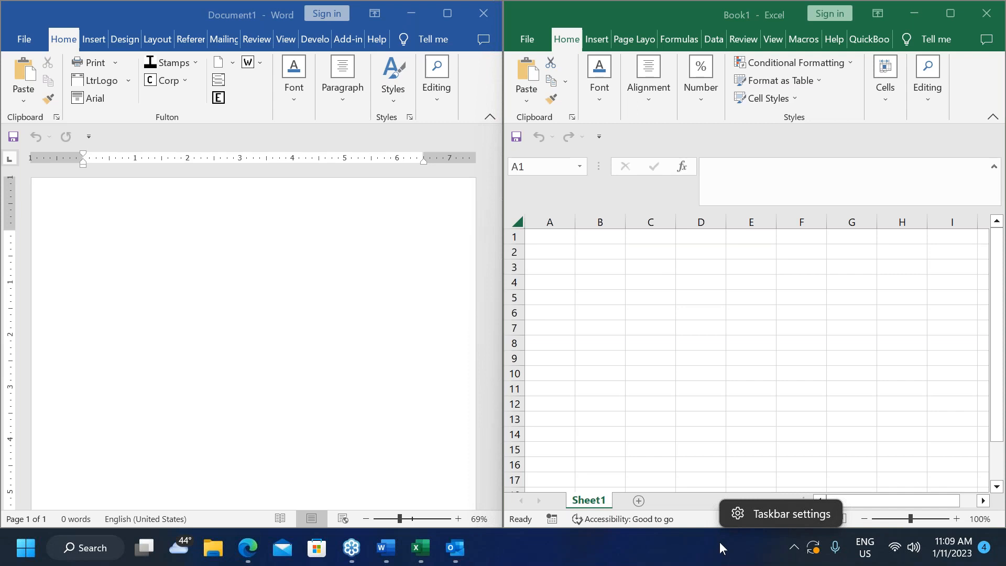
{"action": "right_click", "coordinate": [690, 542]}
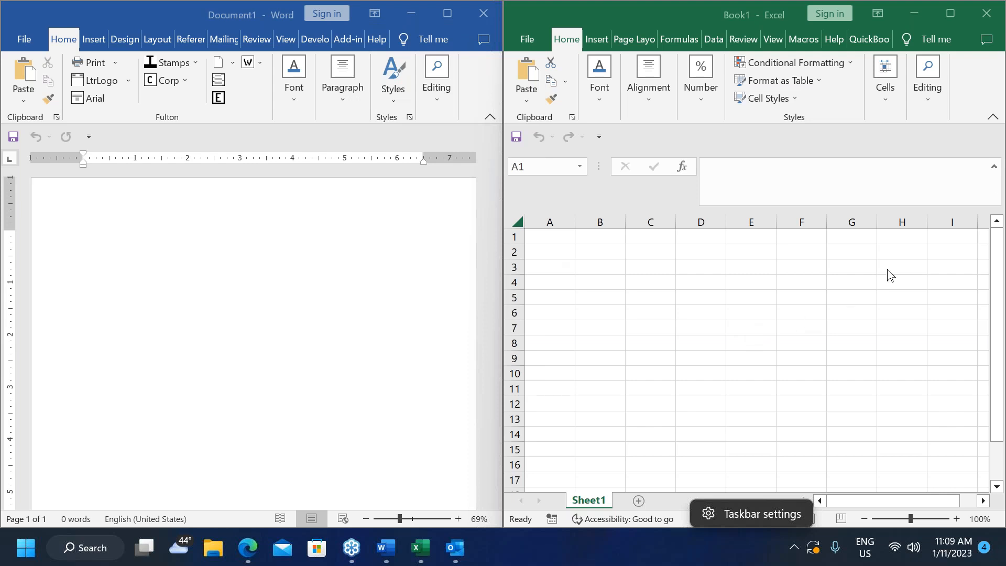
Minimize Excel and use the uneven two-window snap layout to place Word in the wider left zone and Excel in the narrower right zone.
{"action": "left_click", "coordinate": [914, 18]}
{"action": "mouse_move", "coordinate": [447, 17]}
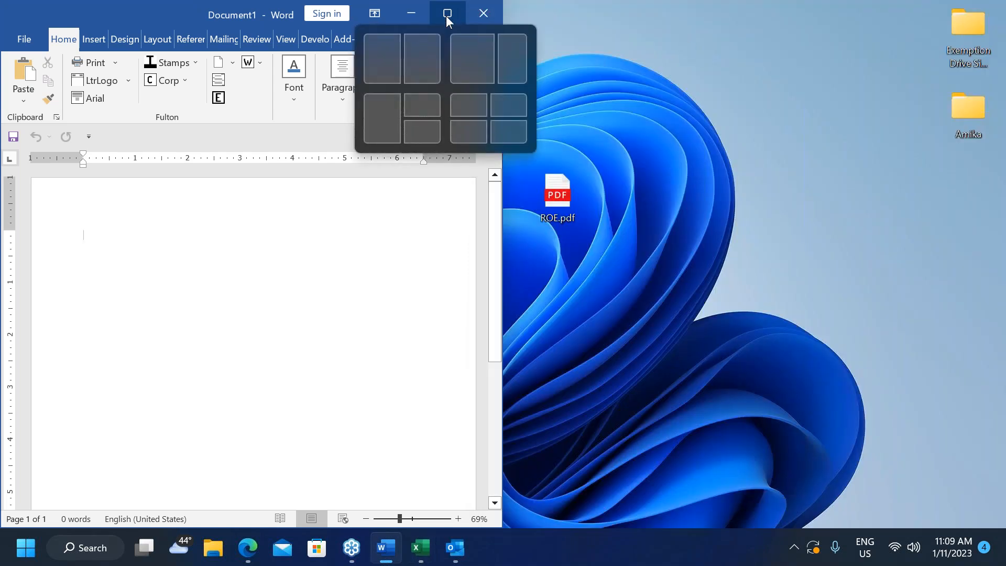
{"action": "left_click", "coordinate": [468, 65]}
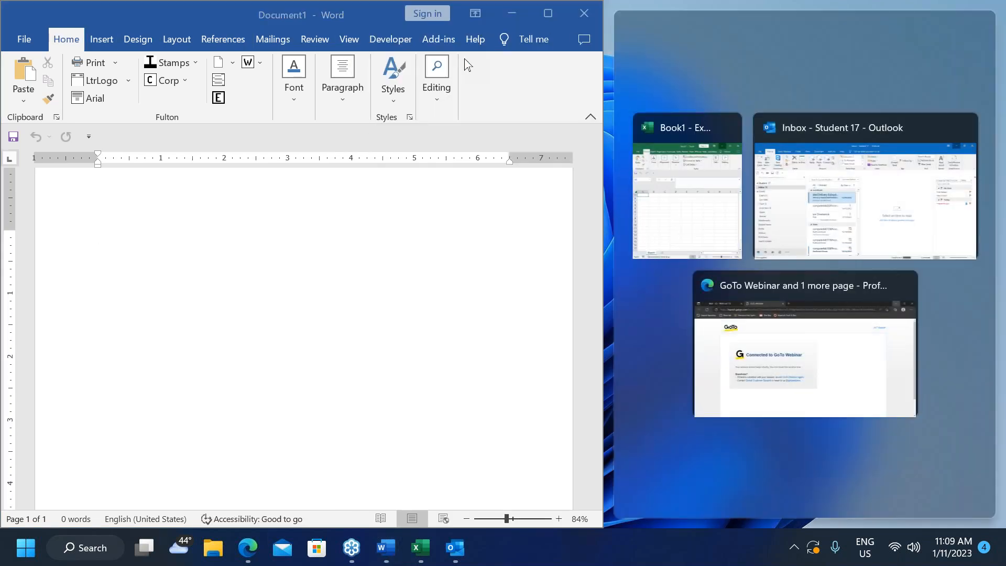
{"action": "left_click", "coordinate": [672, 215]}
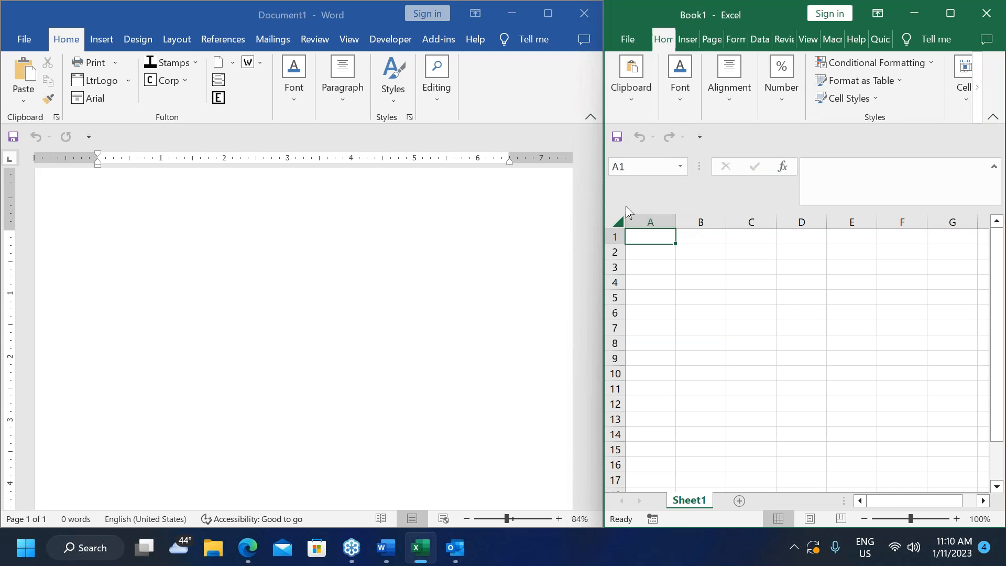
Apply the three-window snap layout with Word at the upper right, Excel on the left half and Outlook at the lower right.
{"action": "mouse_move", "coordinate": [551, 15]}
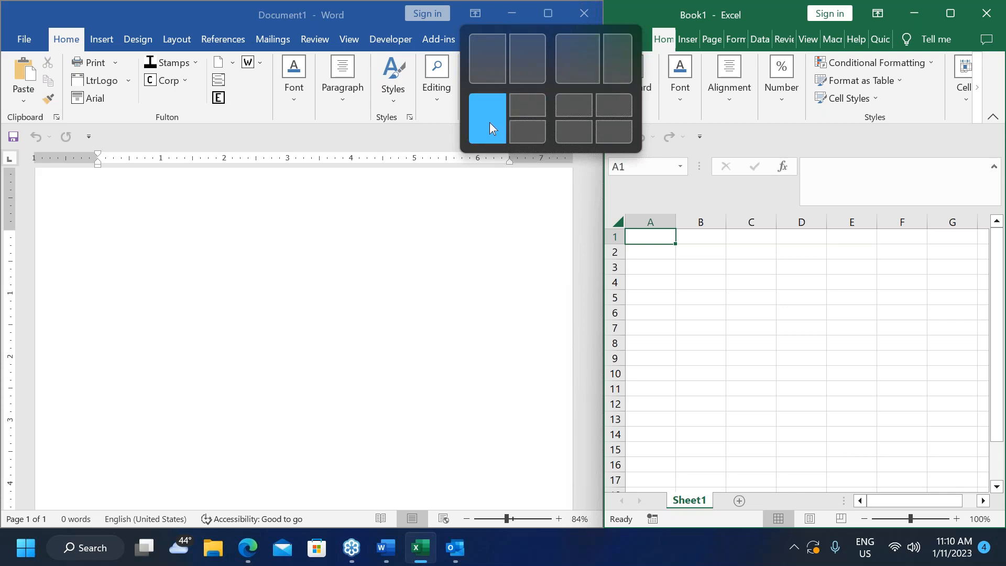
{"action": "left_click", "coordinate": [525, 105]}
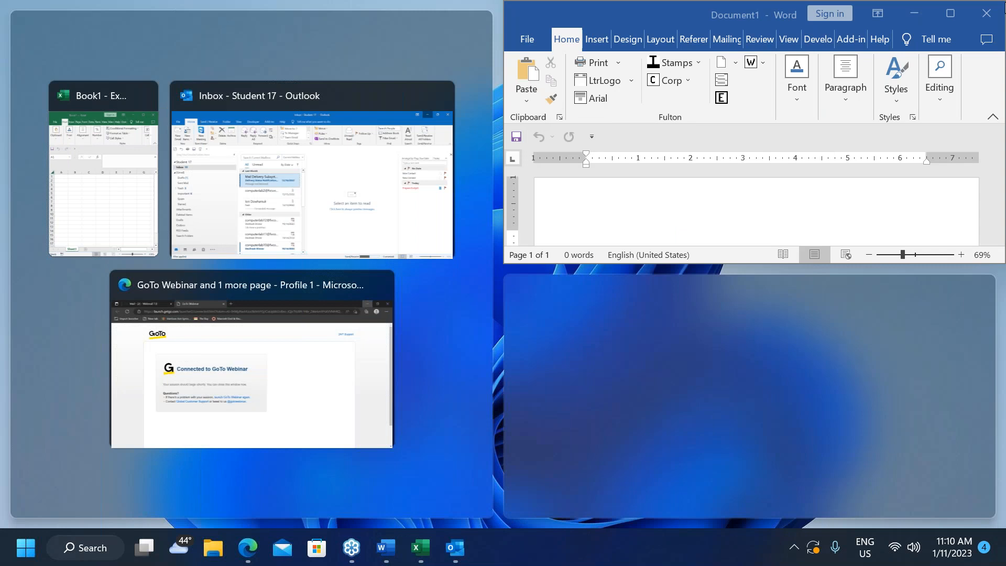
{"action": "left_click", "coordinate": [99, 162]}
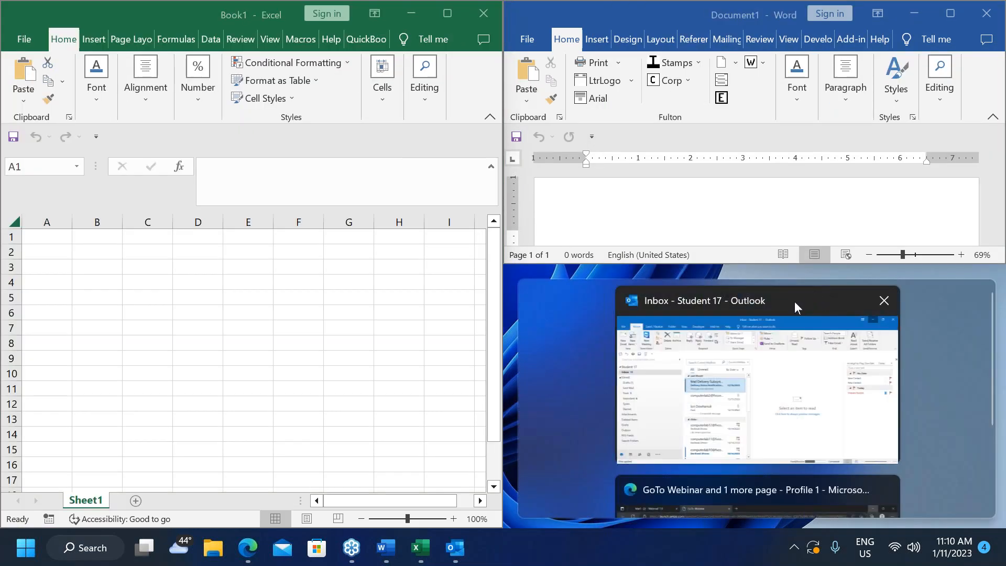
{"action": "left_click", "coordinate": [793, 297]}
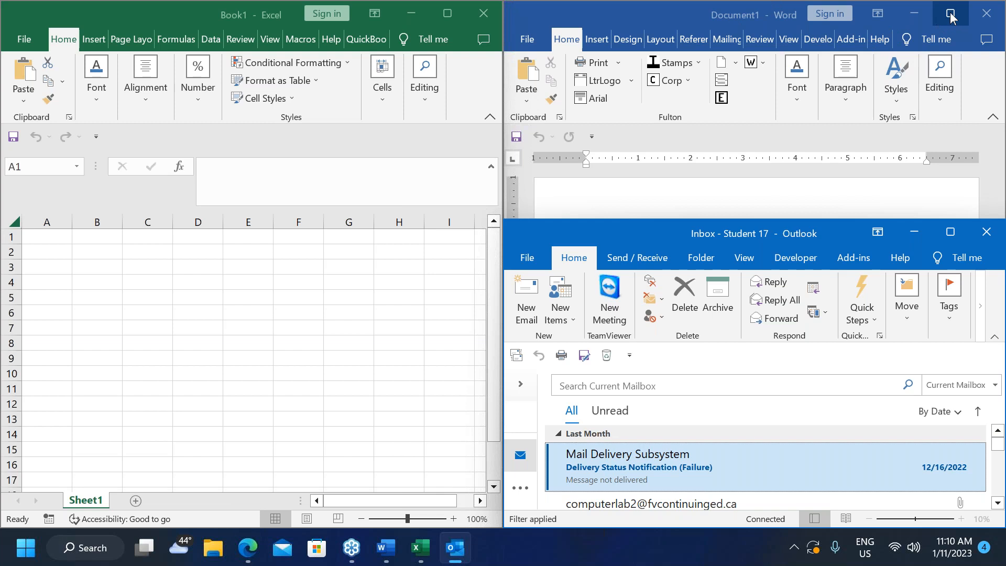
Apply the three-window snap layout with Word on the left half, Excel at the upper right and Outlook at the lower right.
{"action": "mouse_move", "coordinate": [952, 18]}
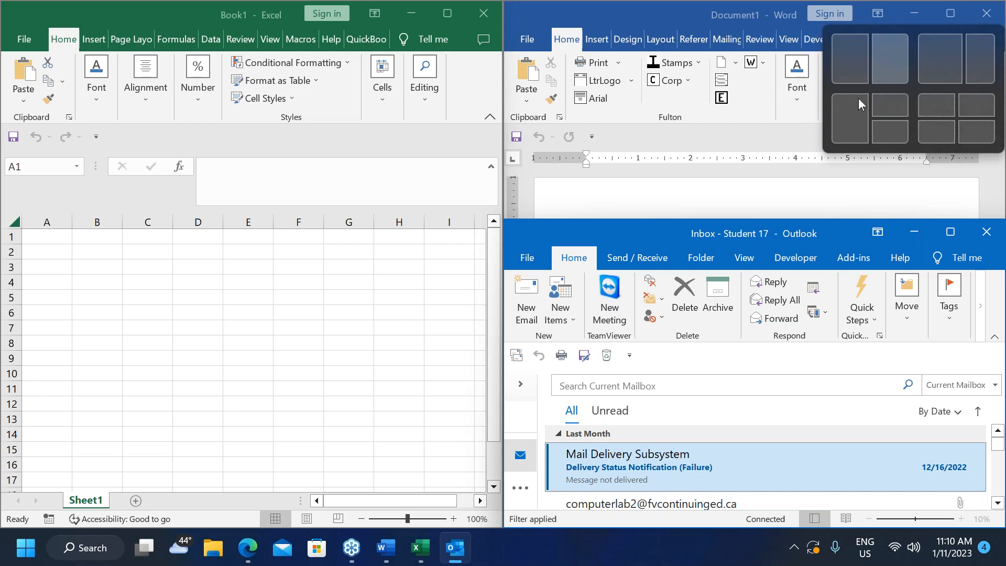
{"action": "left_click", "coordinate": [854, 111]}
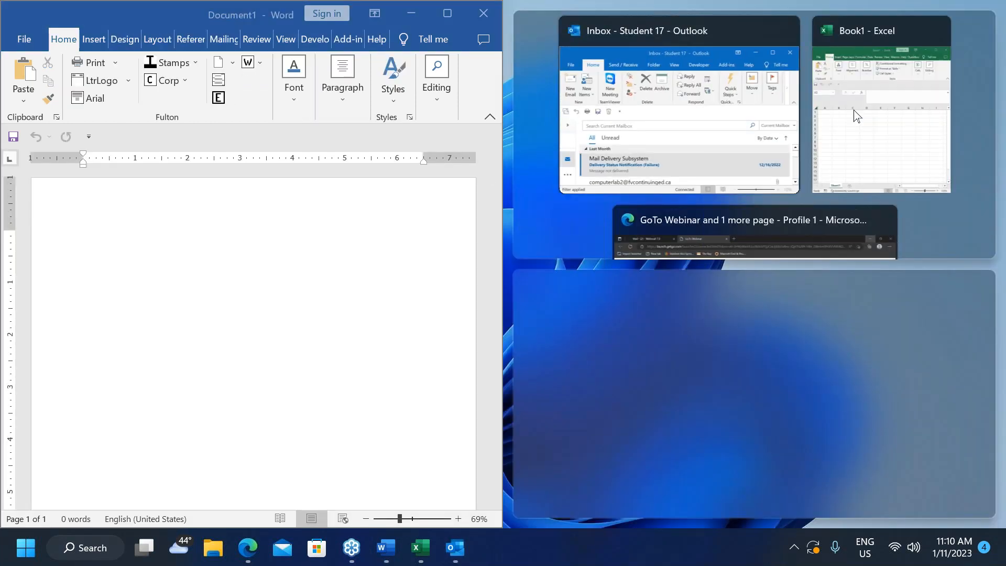
{"action": "left_click", "coordinate": [862, 34]}
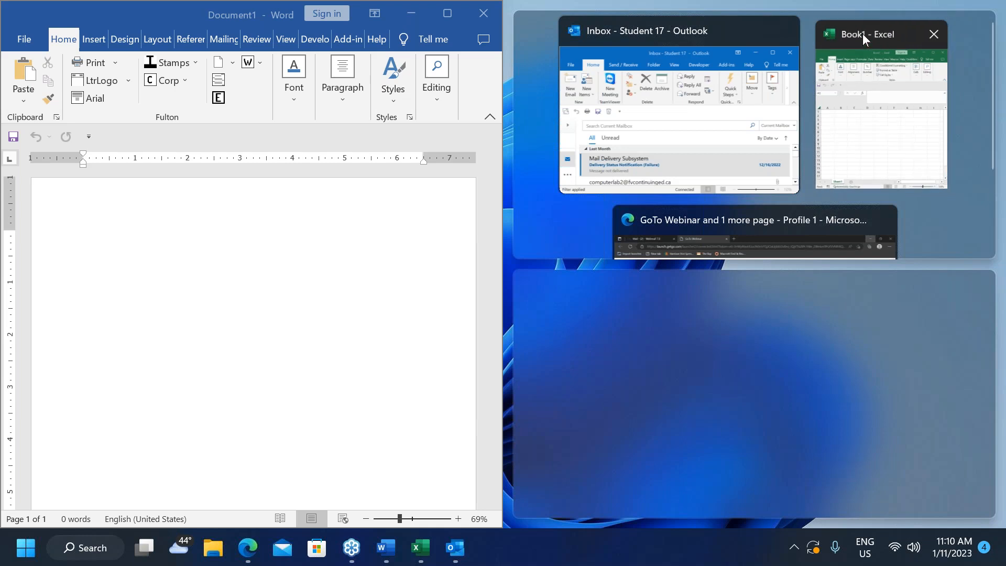
{"action": "left_click", "coordinate": [812, 295]}
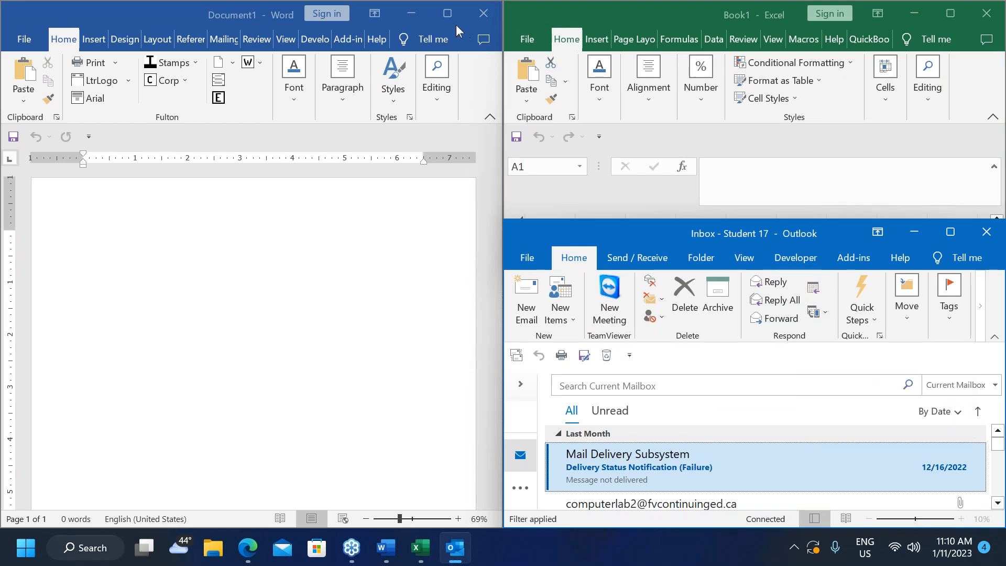
Use the uneven two-window snap layout with Excel wide and Word narrow, and swap them so Word takes the wider left zone.
{"action": "mouse_move", "coordinate": [451, 12]}
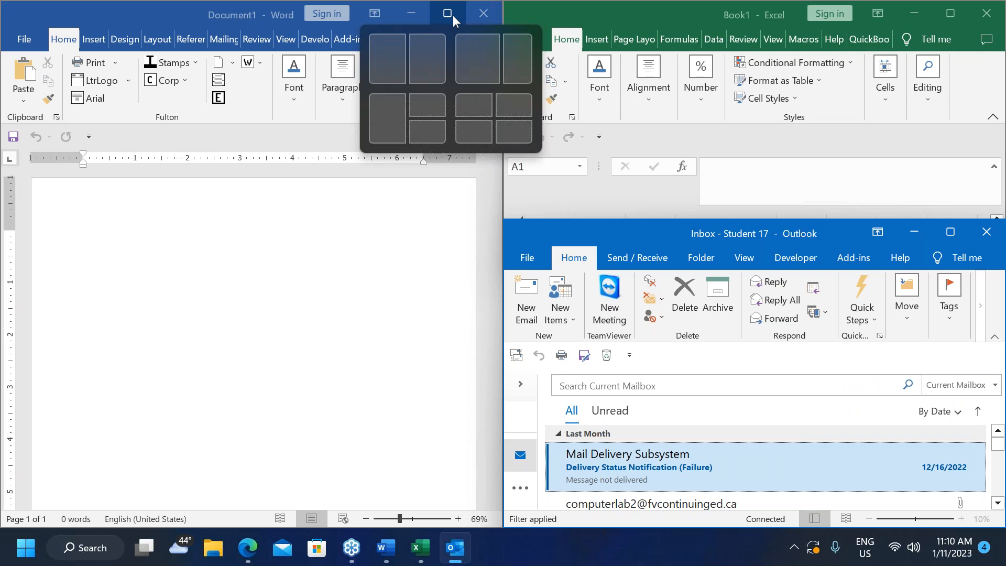
{"action": "left_click", "coordinate": [512, 52]}
{"action": "left_click", "coordinate": [413, 93]}
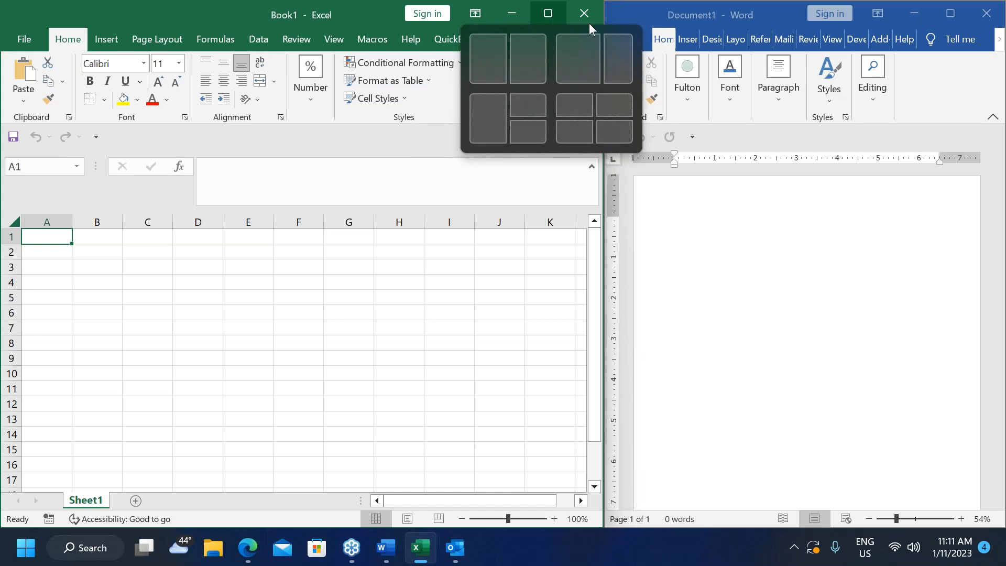
{"action": "left_click", "coordinate": [618, 67]}
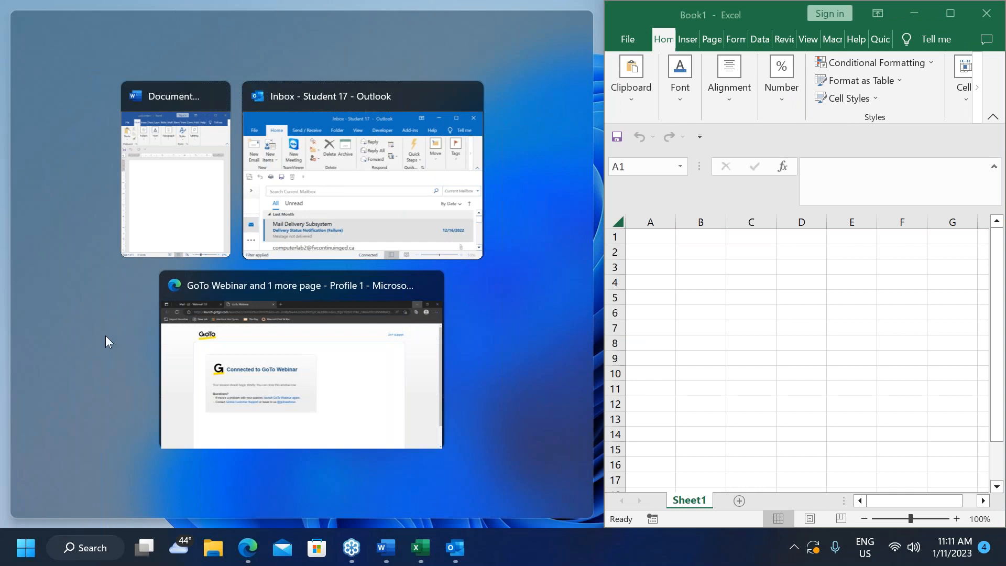
{"action": "left_click", "coordinate": [186, 192]}
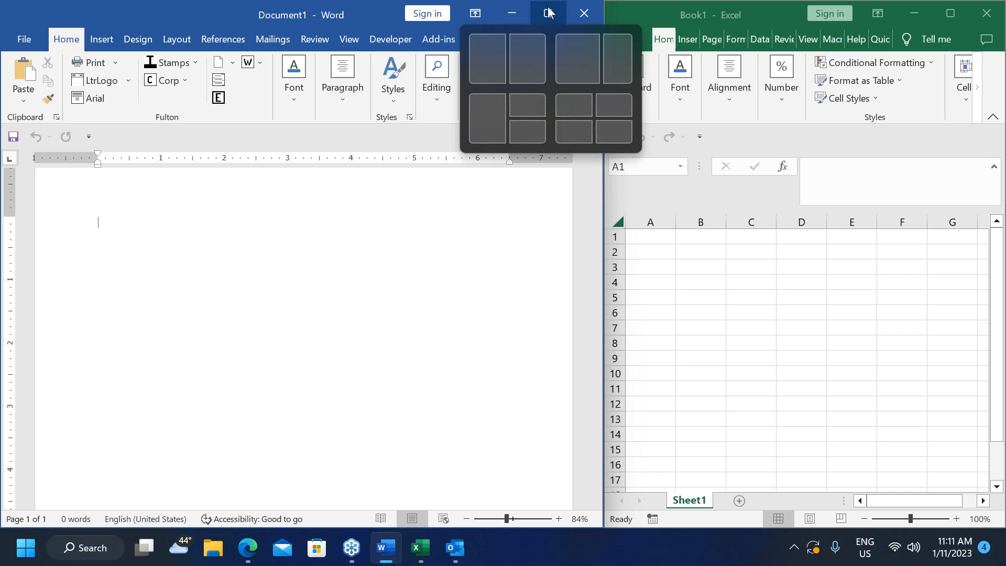
Minimize the Word, Excel and Outlook windows to show the desktop.
{"action": "left_click", "coordinate": [523, 16]}
{"action": "left_click", "coordinate": [915, 8]}
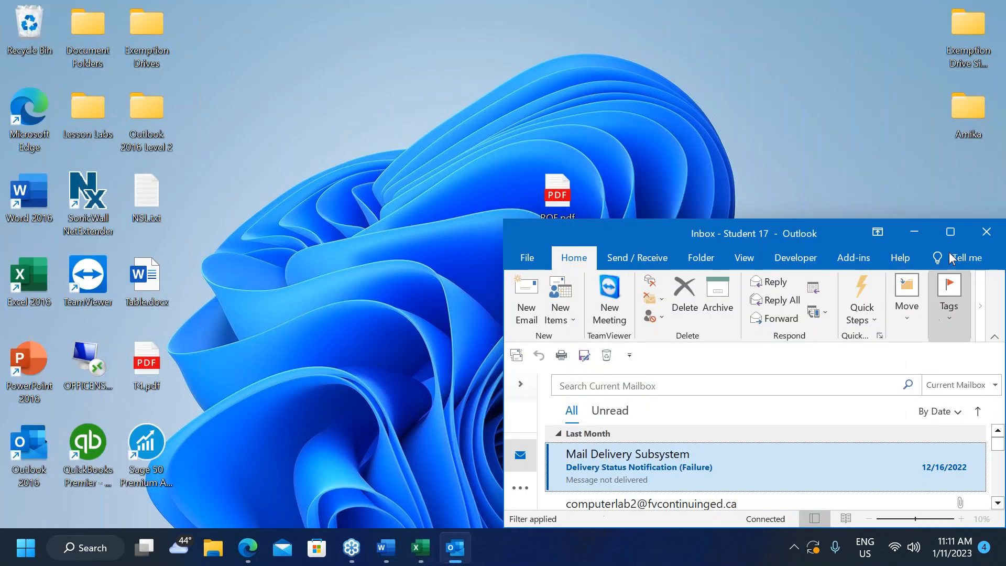
{"action": "left_click", "coordinate": [914, 231]}
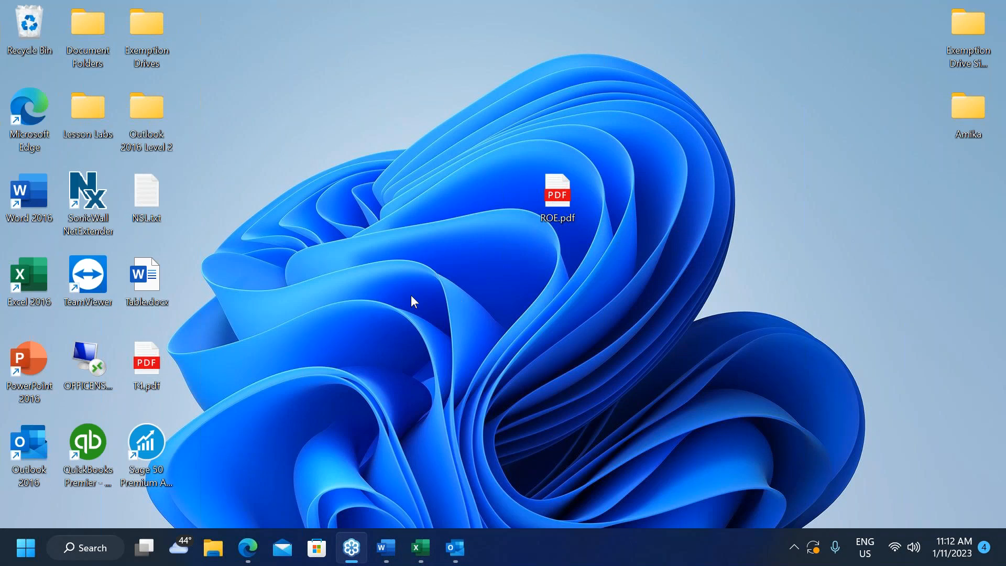
Search for the Settings app from Start, unpin it from Start and close the search.
{"action": "left_click", "coordinate": [23, 549]}
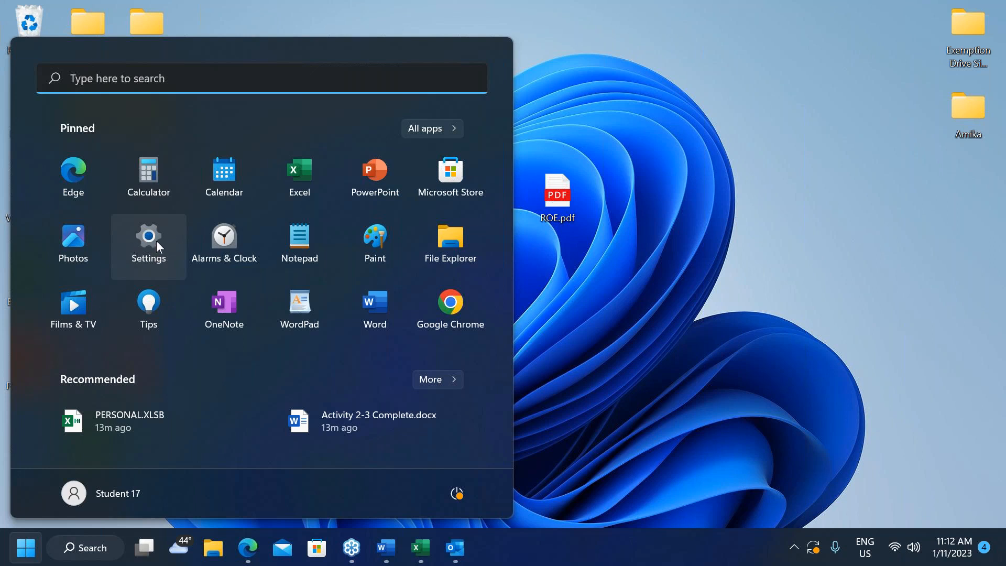
{"action": "left_click", "coordinate": [107, 77]}
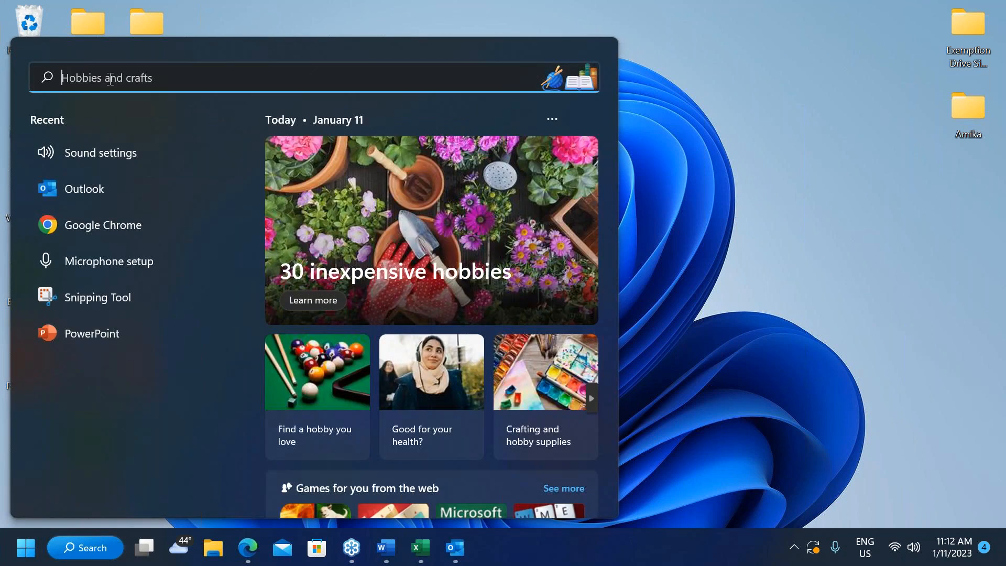
{"action": "type", "text": "setting"}
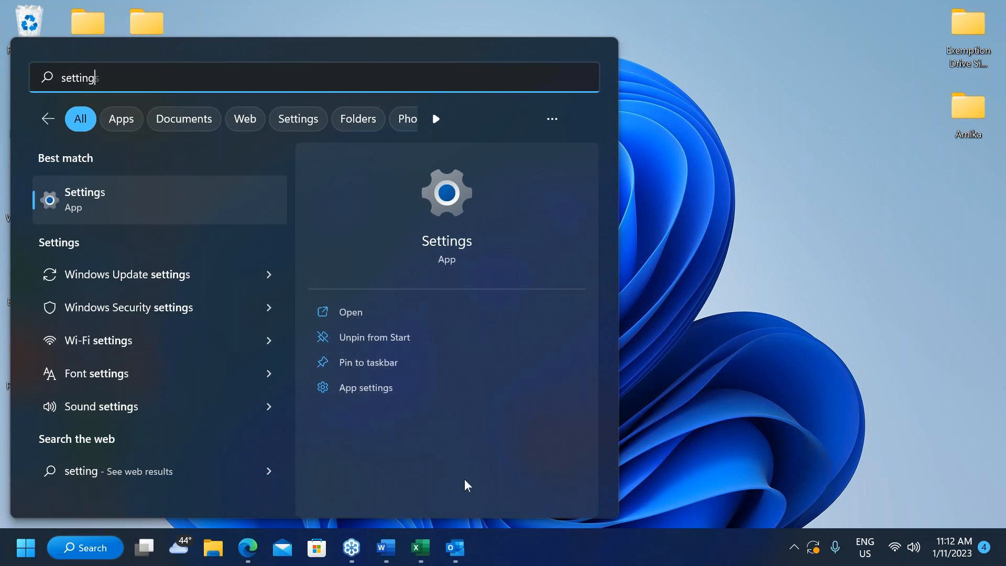
{"action": "left_click", "coordinate": [360, 339]}
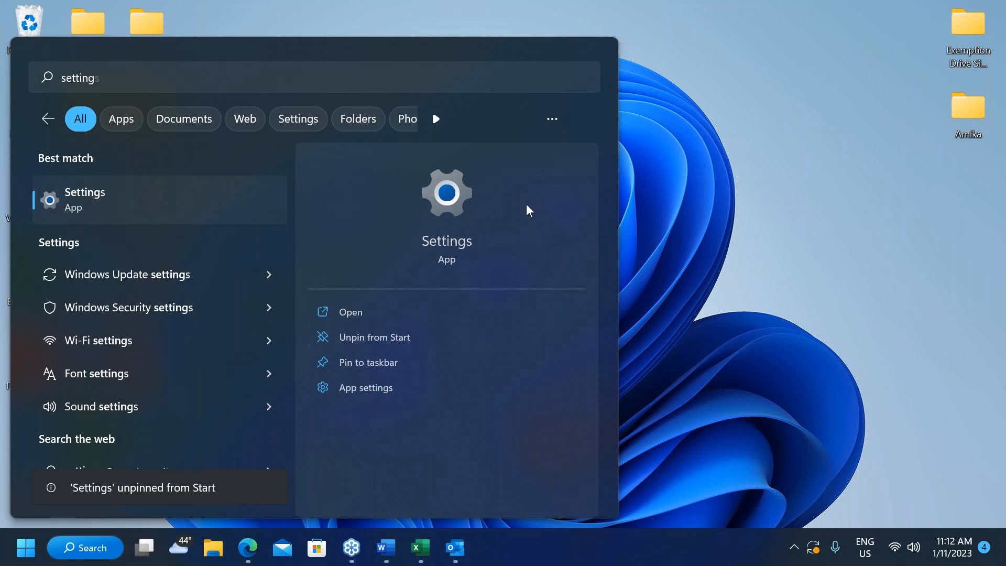
{"action": "left_click", "coordinate": [696, 49]}
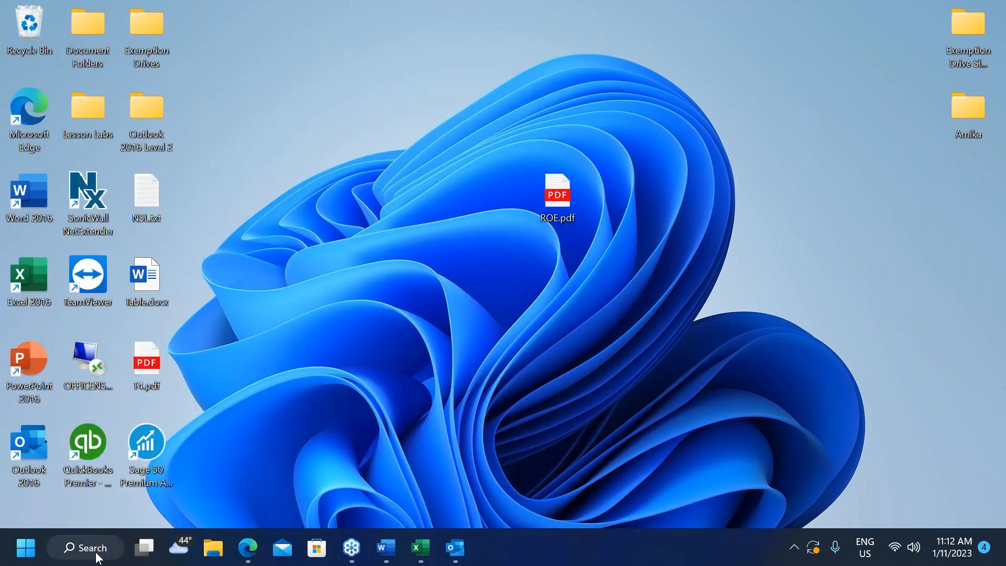
Search for the Settings app again and pin it to Start.
{"action": "left_click", "coordinate": [25, 548]}
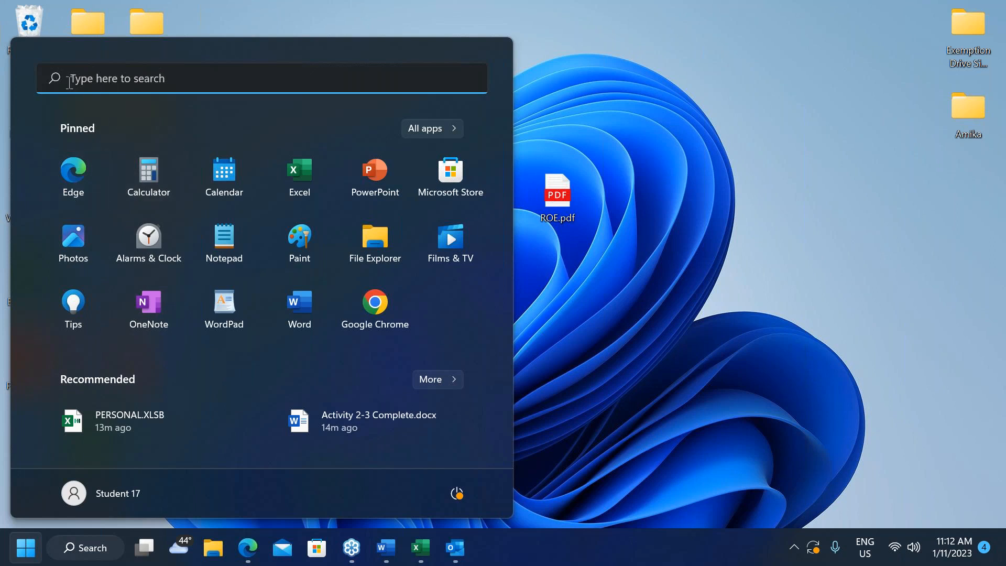
{"action": "left_click", "coordinate": [170, 79]}
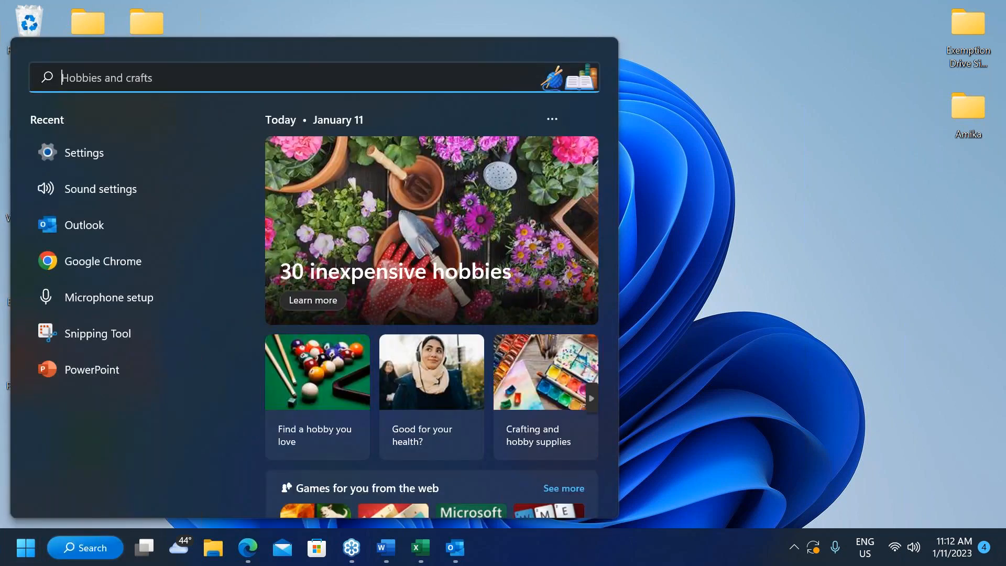
{"action": "type", "text": "setting"}
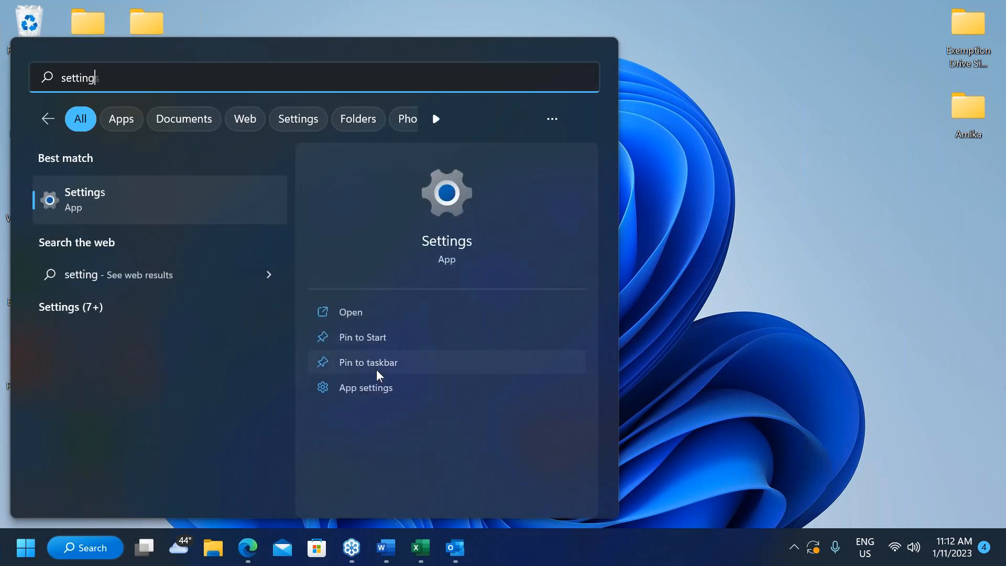
{"action": "left_click", "coordinate": [362, 339]}
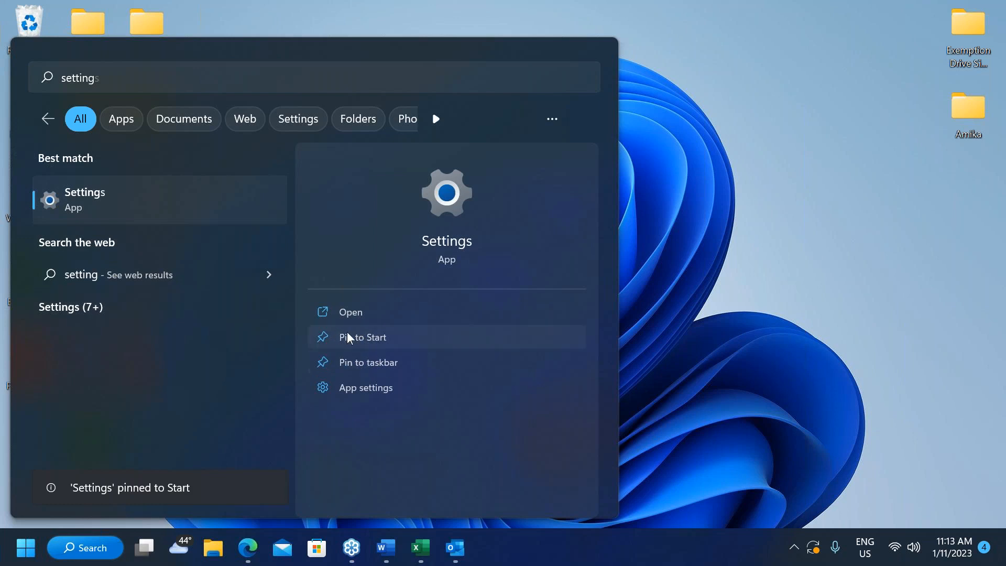
Open Settings from its Start pin, check the Snap windows option under System > Multitasking, and close Settings.
{"action": "left_click", "coordinate": [26, 547]}
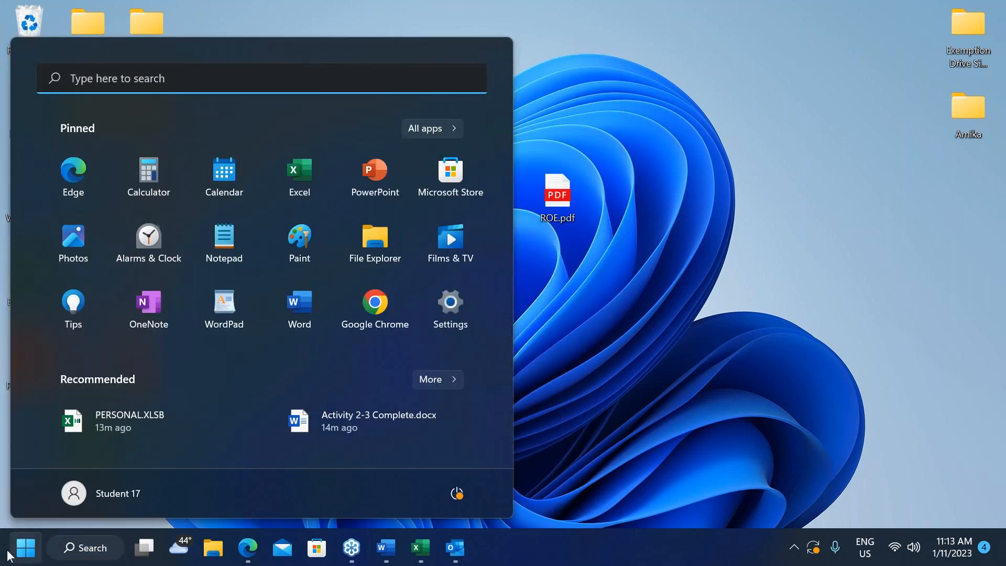
{"action": "left_click", "coordinate": [462, 299]}
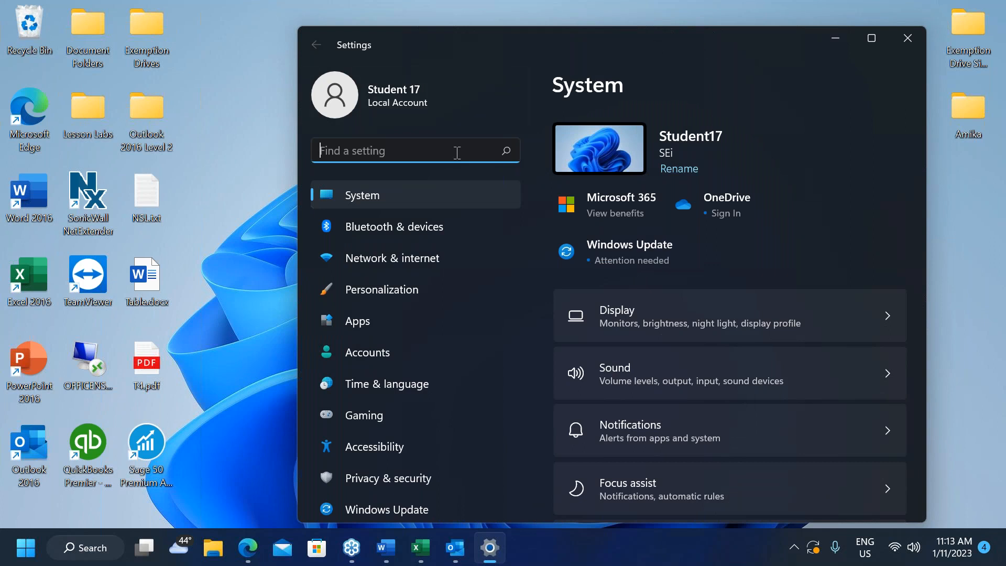
{"action": "left_click", "coordinate": [357, 193]}
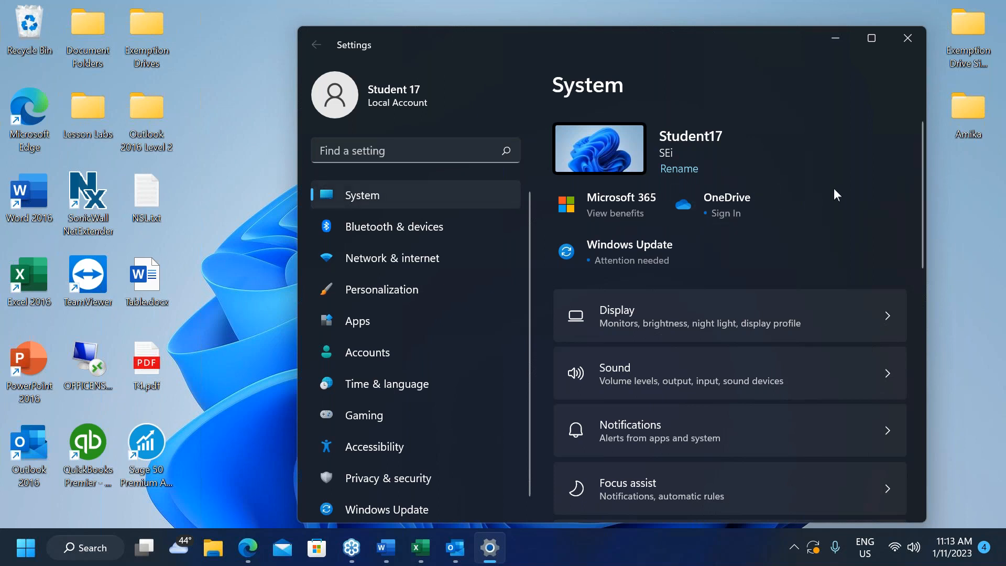
{"action": "scroll", "coordinate": [834, 190], "scroll_direction": "down", "scroll_amount": 3}
{"action": "scroll", "coordinate": [834, 190], "scroll_direction": "down", "scroll_amount": 3}
{"action": "scroll", "coordinate": [834, 188], "scroll_direction": "down", "scroll_amount": 3}
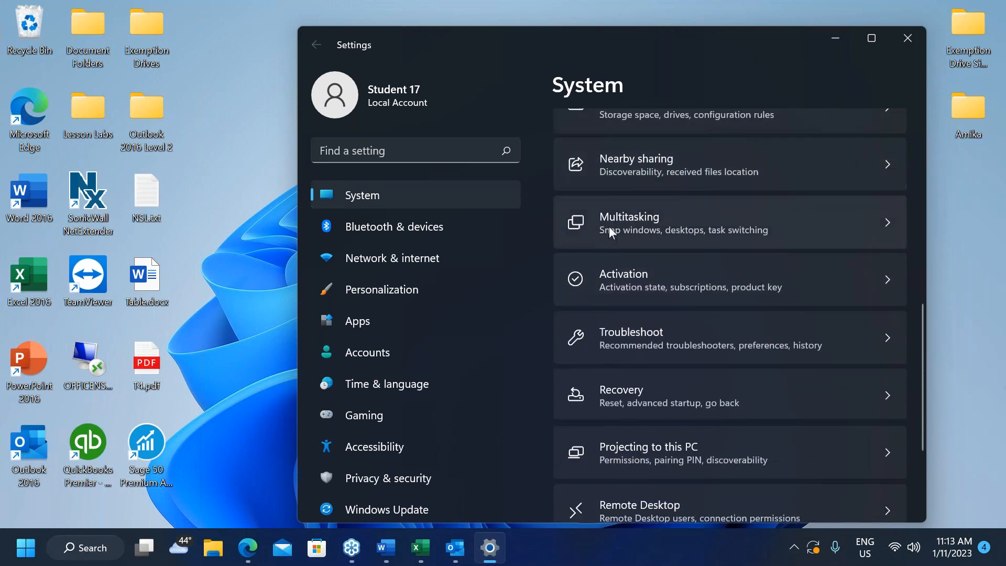
{"action": "left_click", "coordinate": [887, 224]}
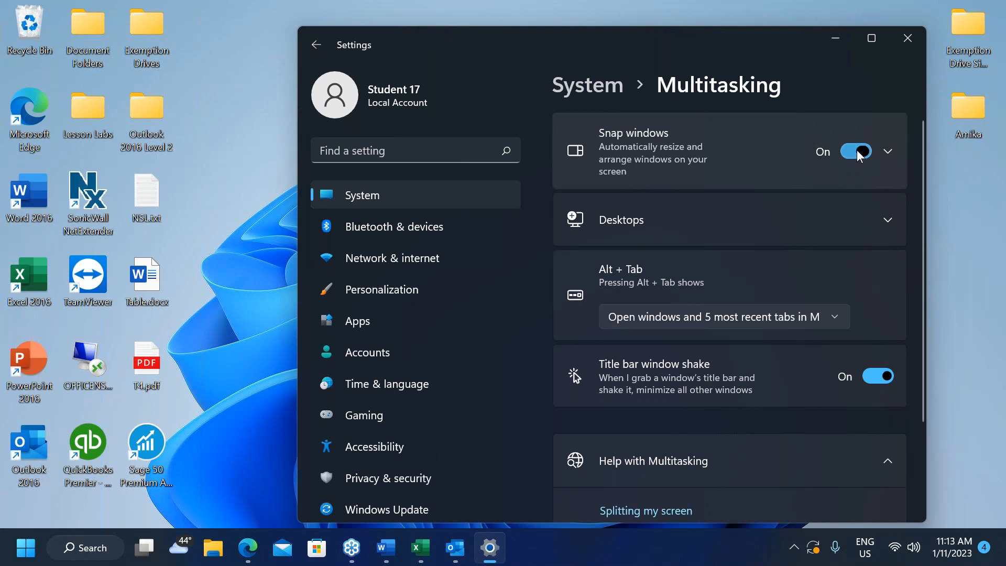
{"action": "left_click", "coordinate": [908, 38]}
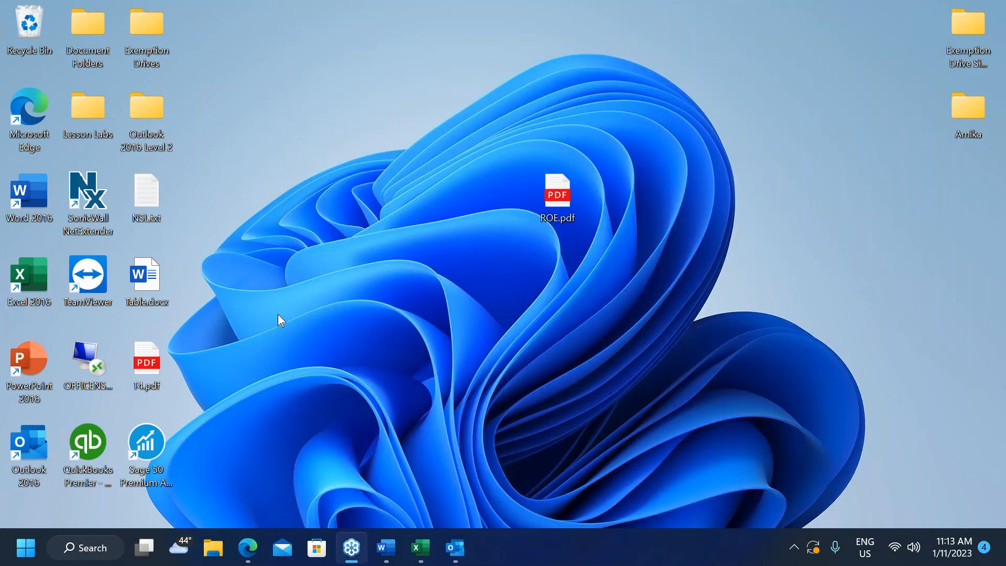
Bring up the minimized Word document and toggle its window between maximized and restored size, leaving it restored.
{"action": "left_click", "coordinate": [381, 551]}
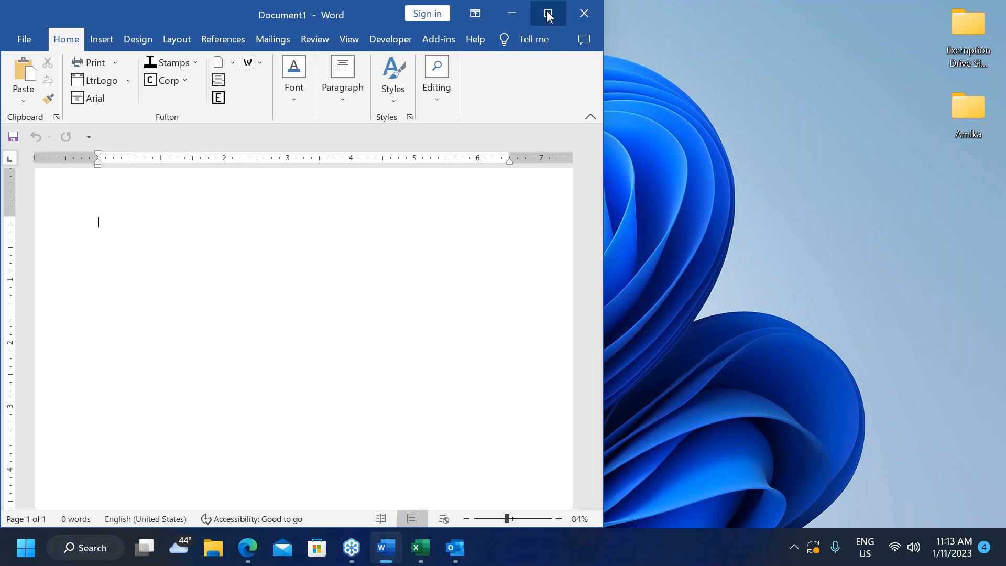
{"action": "left_click", "coordinate": [549, 14]}
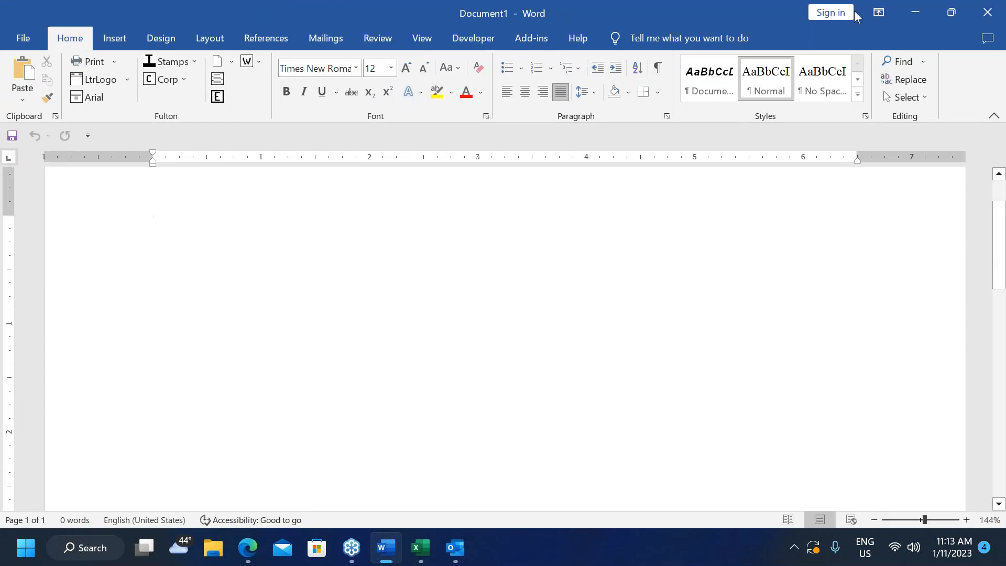
{"action": "left_click", "coordinate": [952, 13]}
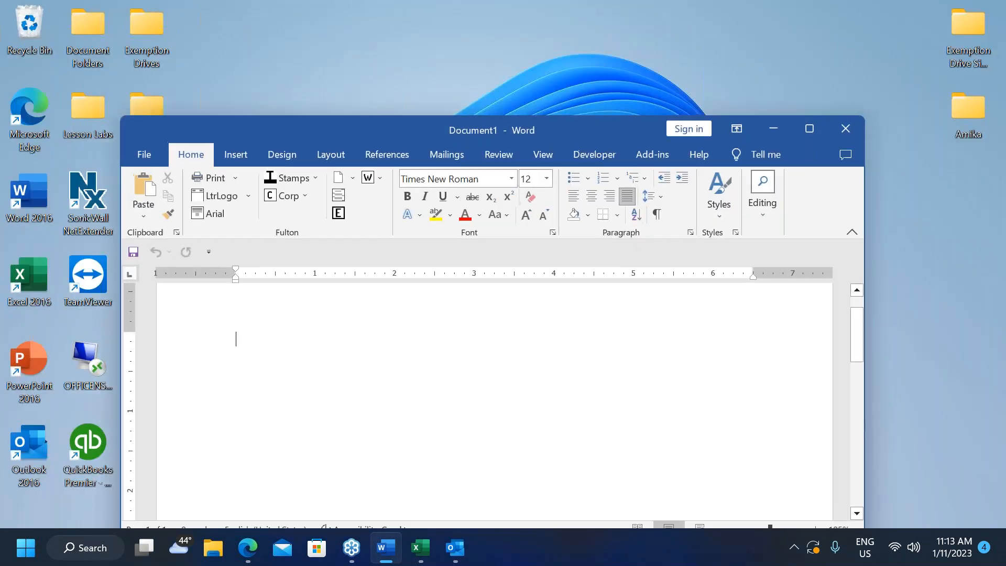
{"action": "left_click", "coordinate": [811, 128]}
{"action": "left_click", "coordinate": [952, 13]}
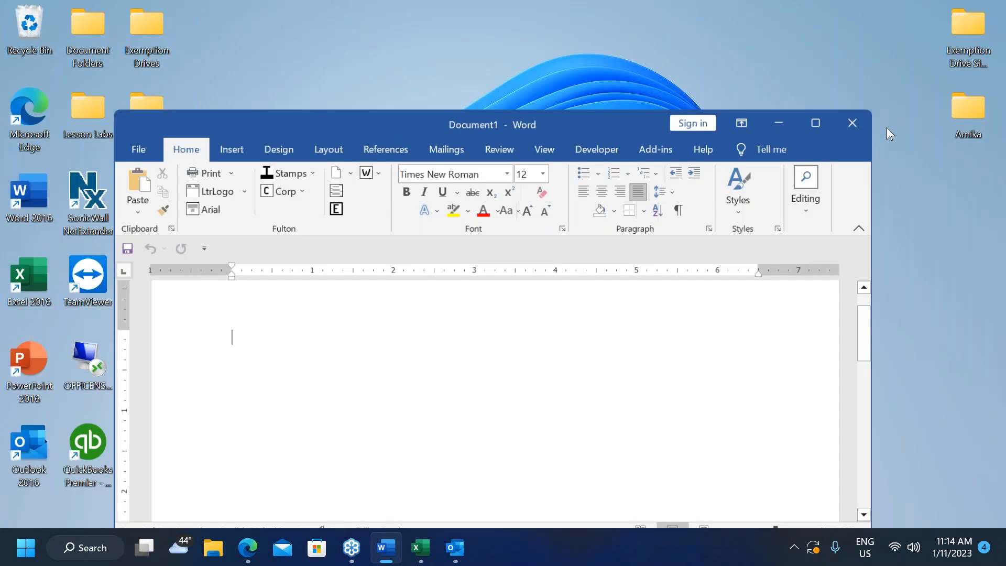
Manually move the Word window to the upper-left corner, resize it to cover about the left half of the screen, and close Word.
{"action": "left_click_drag", "start_coordinate": [566, 127], "coordinate": [456, 21]}
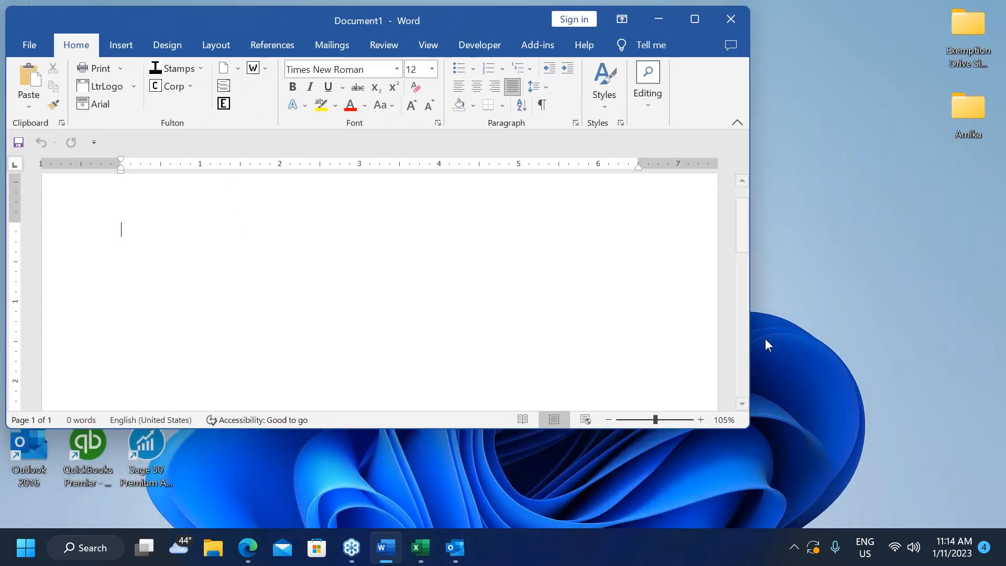
{"action": "left_click_drag", "start_coordinate": [749, 429], "coordinate": [502, 527]}
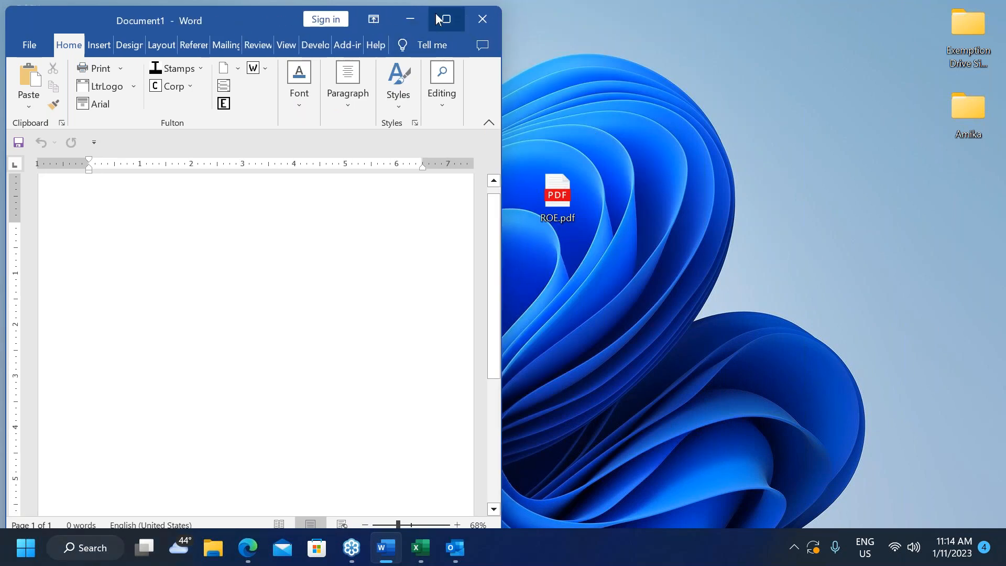
{"action": "left_click", "coordinate": [479, 12]}
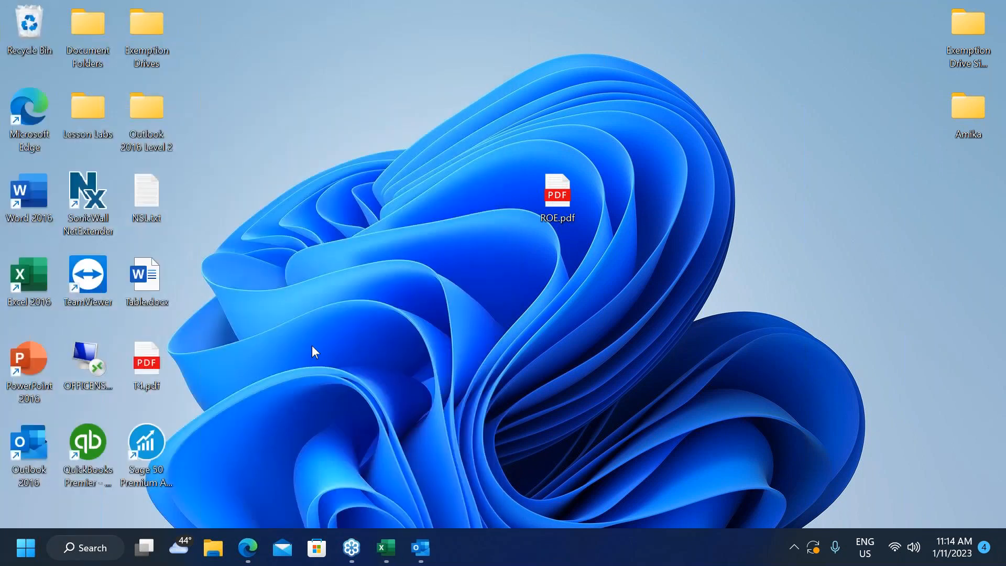
Turn on Snap windows in the System > Multitasking settings, move the Settings window slightly, and close it.
{"action": "left_click", "coordinate": [23, 553]}
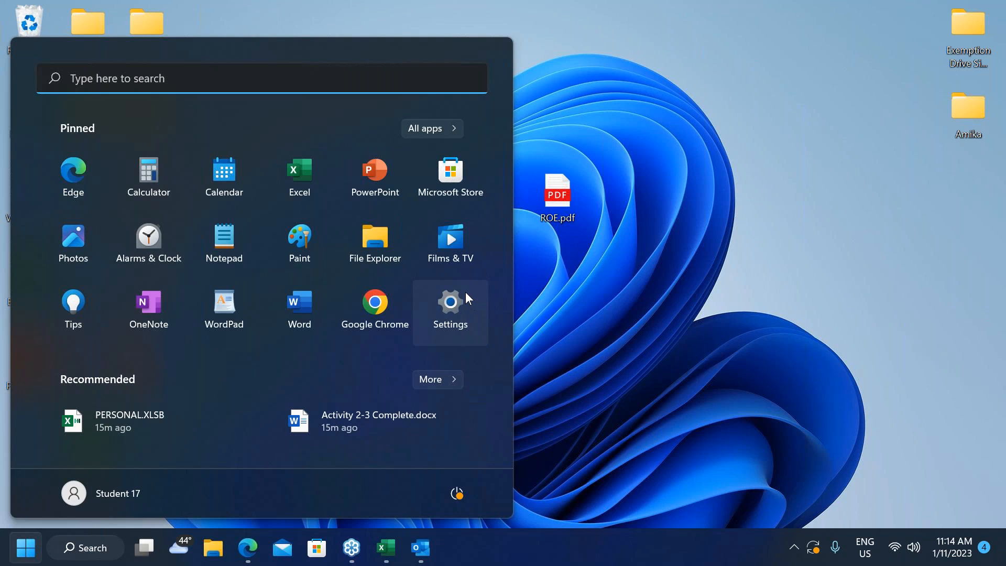
{"action": "left_click", "coordinate": [452, 297]}
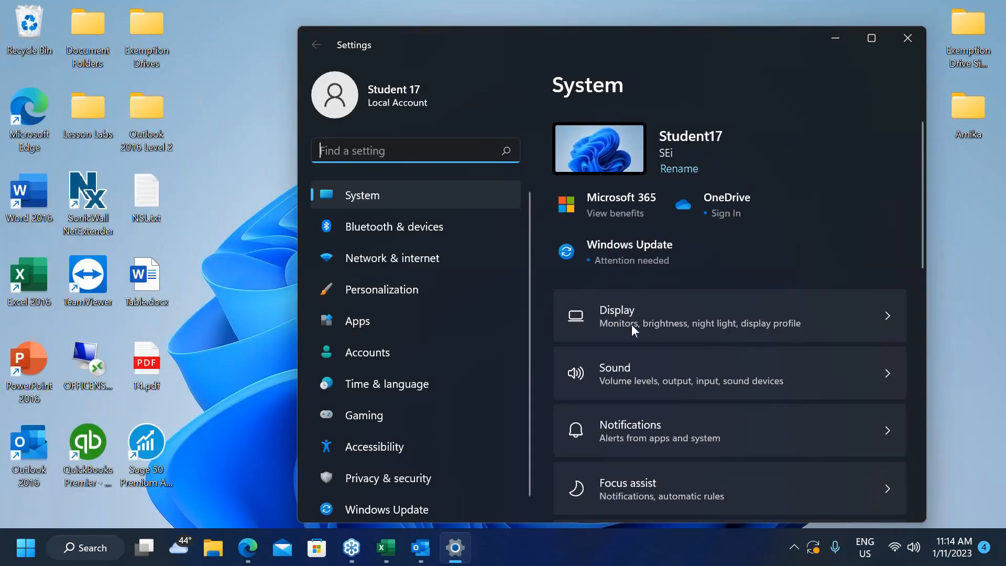
{"action": "scroll", "coordinate": [809, 197], "scroll_direction": "down", "scroll_amount": 7}
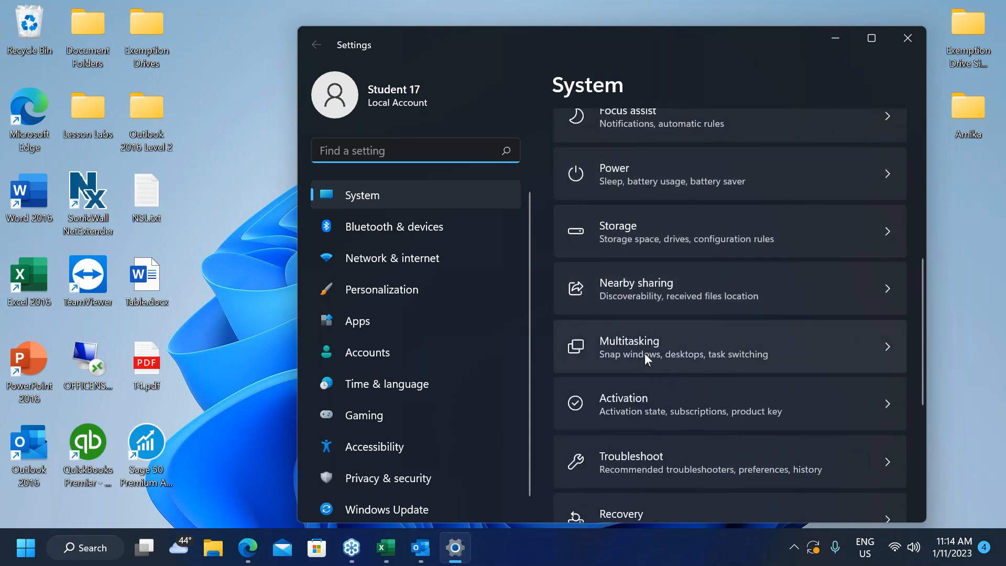
{"action": "left_click", "coordinate": [713, 345]}
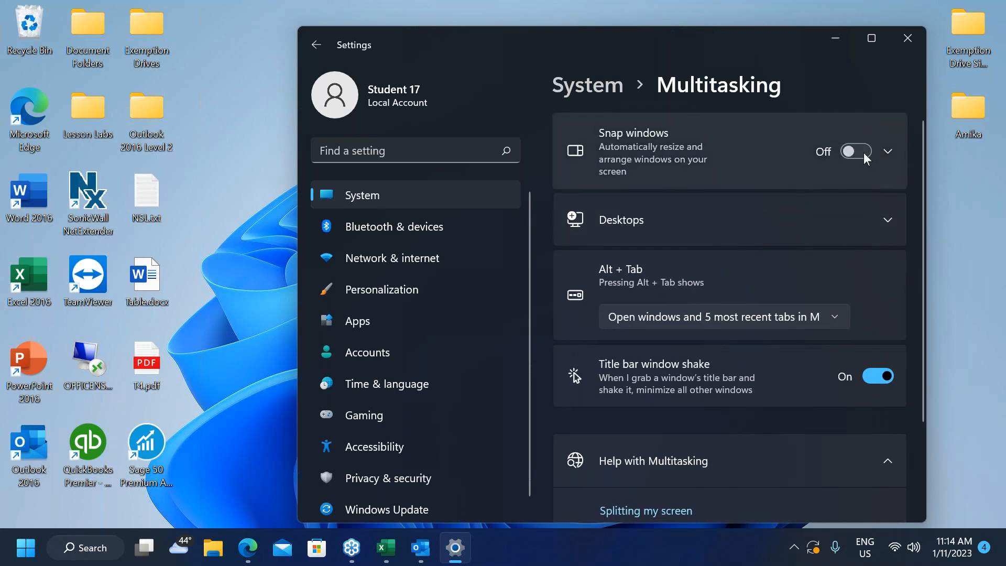
{"action": "left_click", "coordinate": [865, 152]}
{"action": "mouse_move", "coordinate": [623, 37]}
{"action": "left_mouse_down"}
{"action": "mouse_move", "coordinate": [613, 26]}
{"action": "mouse_move", "coordinate": [606, 33]}
{"action": "left_mouse_up"}
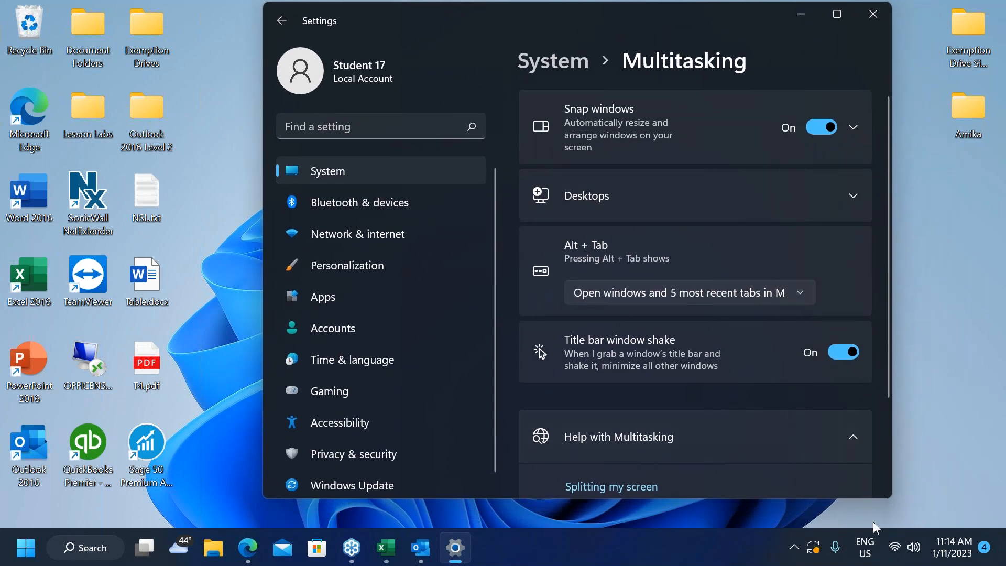
{"action": "left_click_drag", "start_coordinate": [888, 345], "coordinate": [870, 218]}
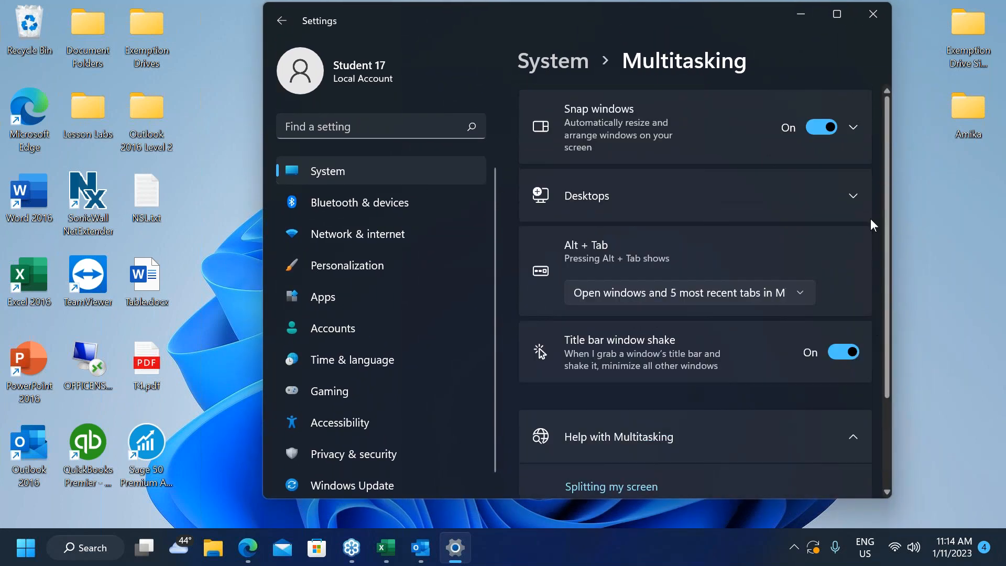
{"action": "left_click", "coordinate": [875, 10]}
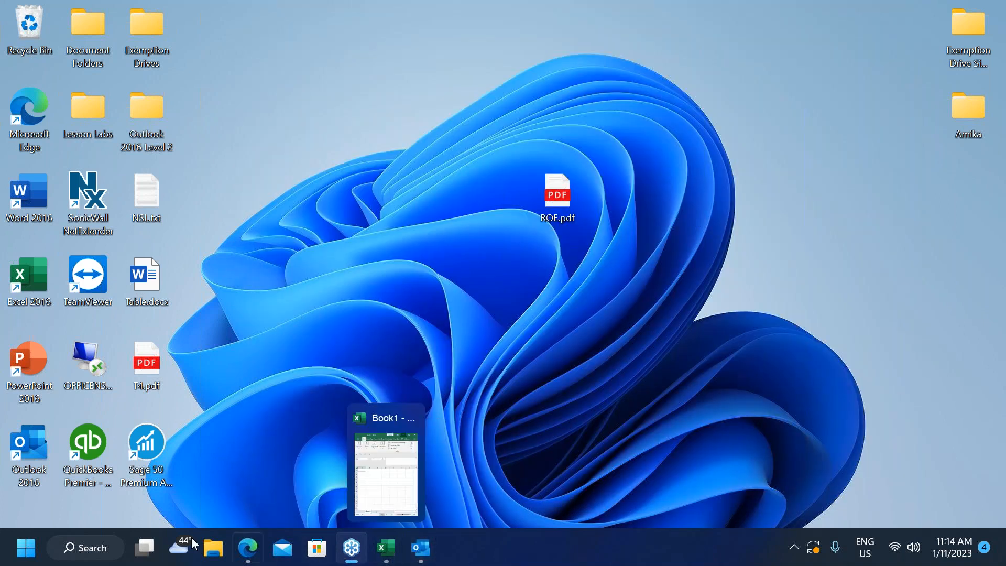
Launch Word 2016, display the snap layout choices for its window, and close Word.
{"action": "double_click", "coordinate": [25, 202]}
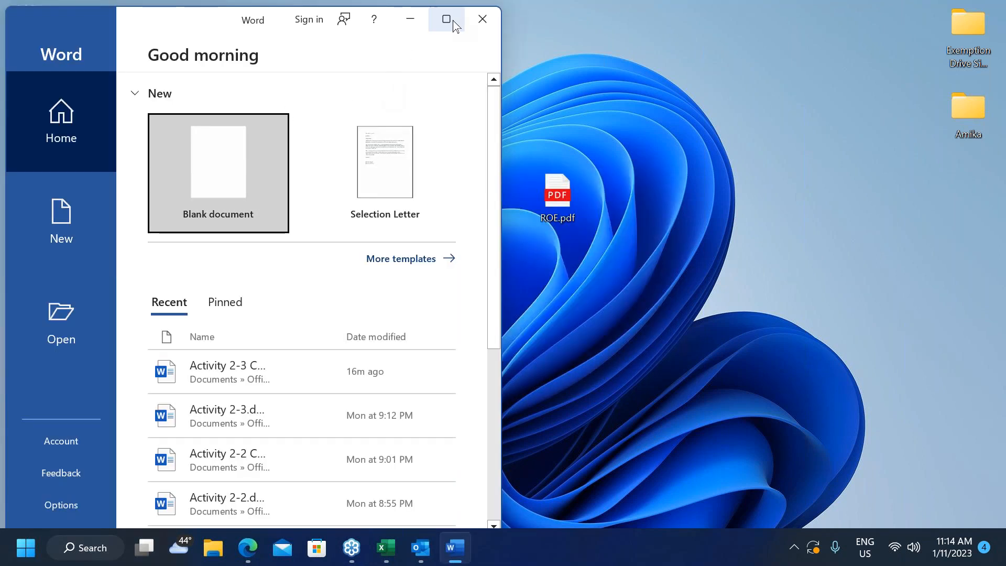
{"action": "mouse_move", "coordinate": [449, 17]}
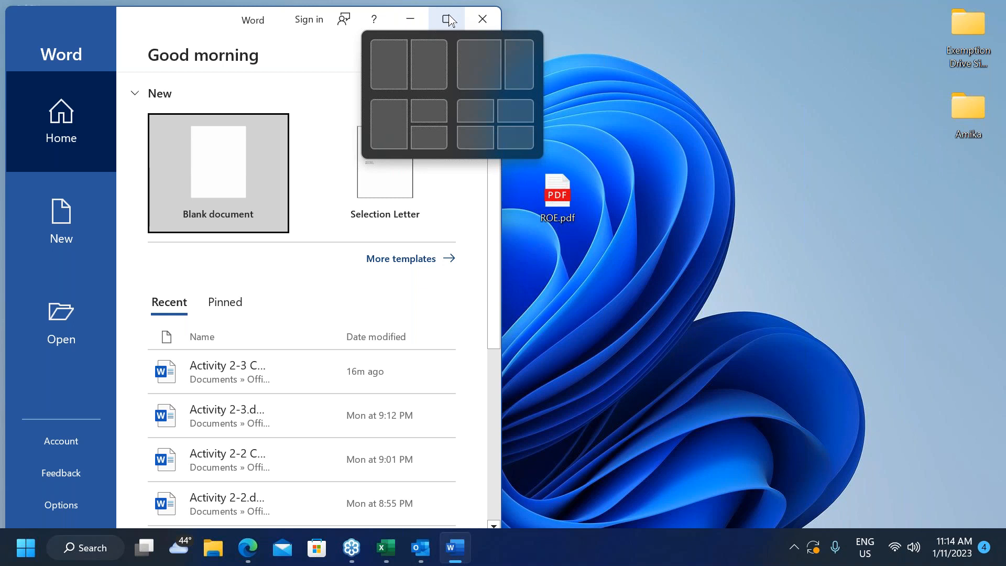
{"action": "left_click", "coordinate": [484, 18]}
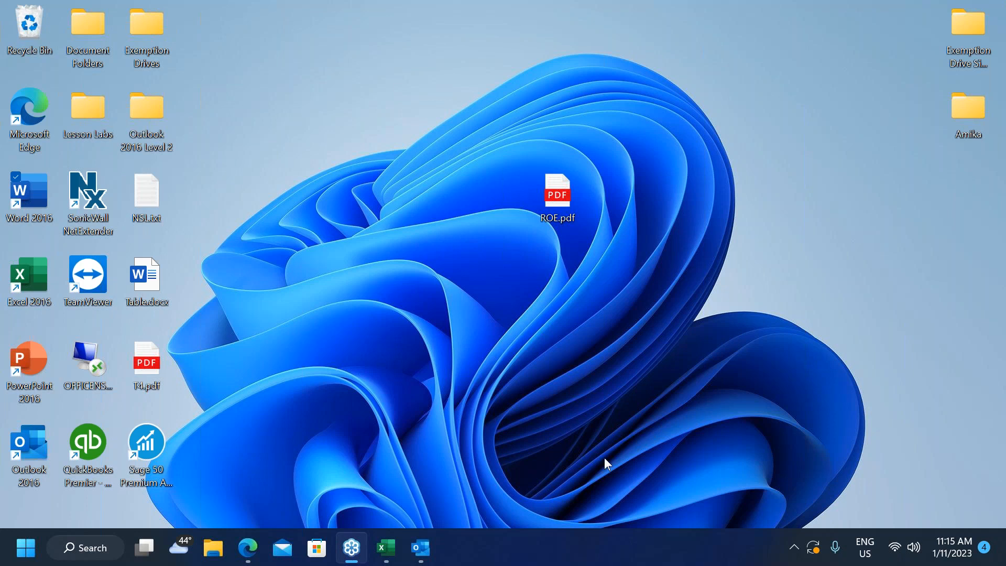
Reopen Settings, go to System > Focus assist, and look over the notification modes and automatic rules.
{"action": "left_click", "coordinate": [31, 542]}
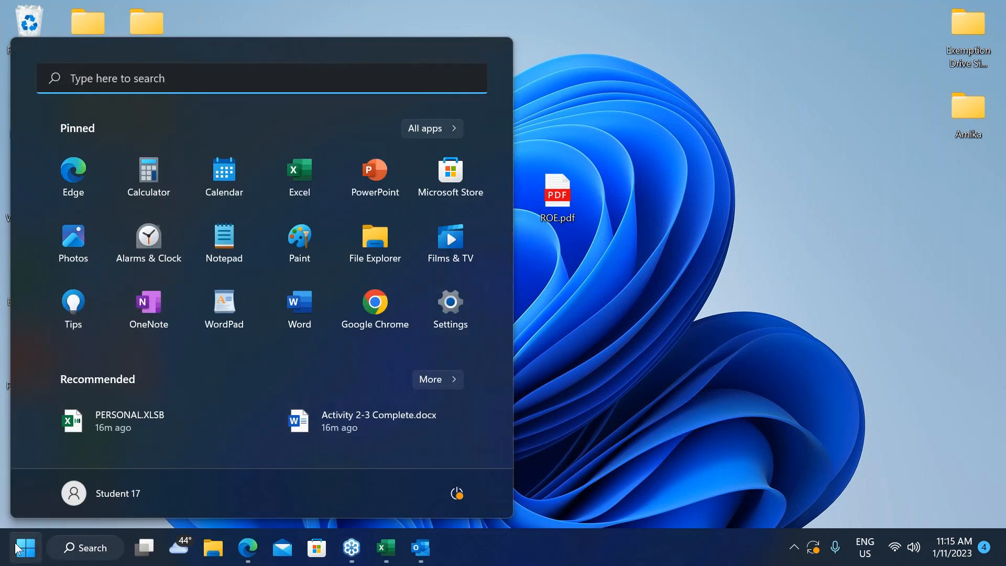
{"action": "left_click", "coordinate": [451, 295]}
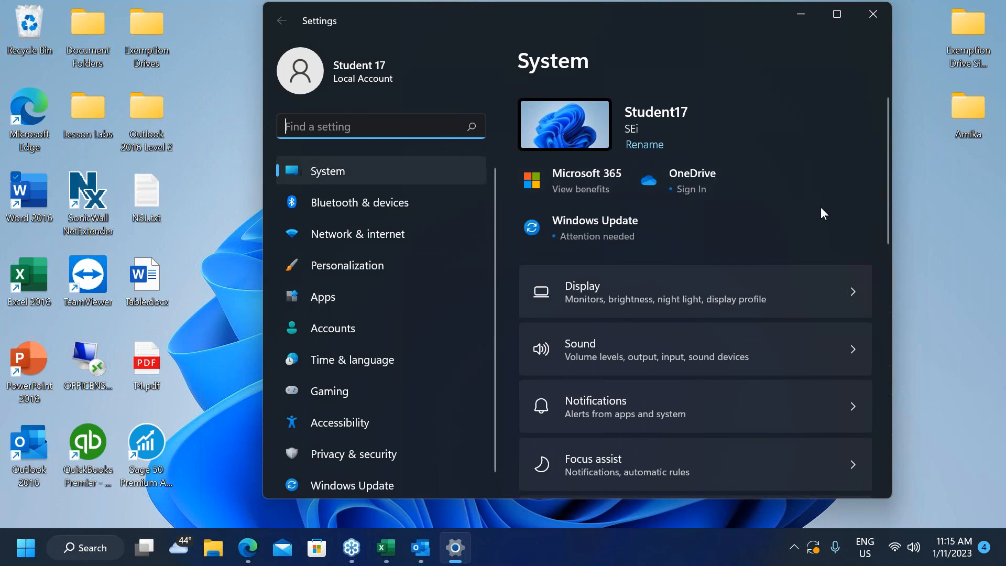
{"action": "scroll", "coordinate": [821, 209], "scroll_direction": "down", "scroll_amount": 3}
{"action": "scroll", "coordinate": [818, 209], "scroll_direction": "down", "scroll_amount": 2}
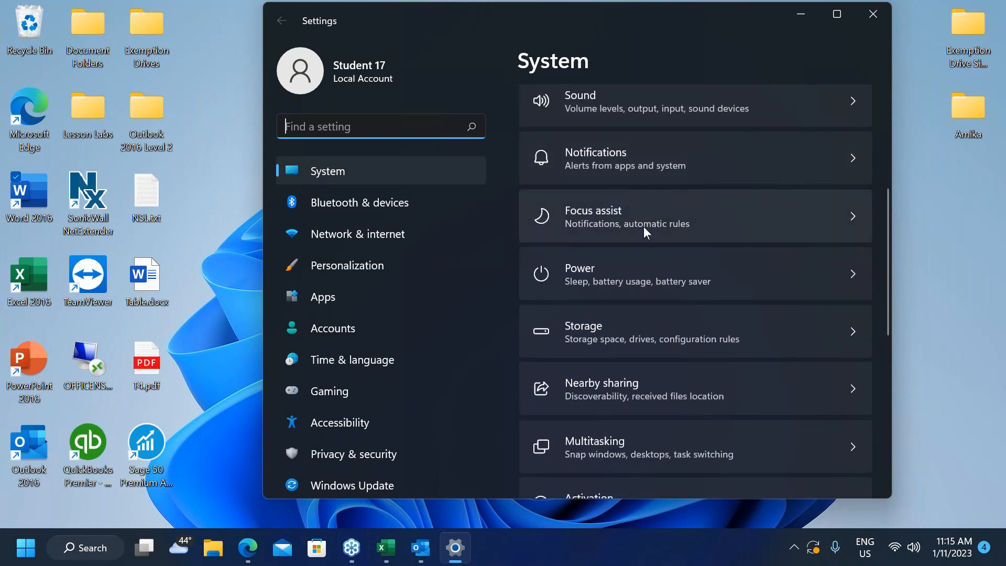
{"action": "left_click", "coordinate": [580, 215]}
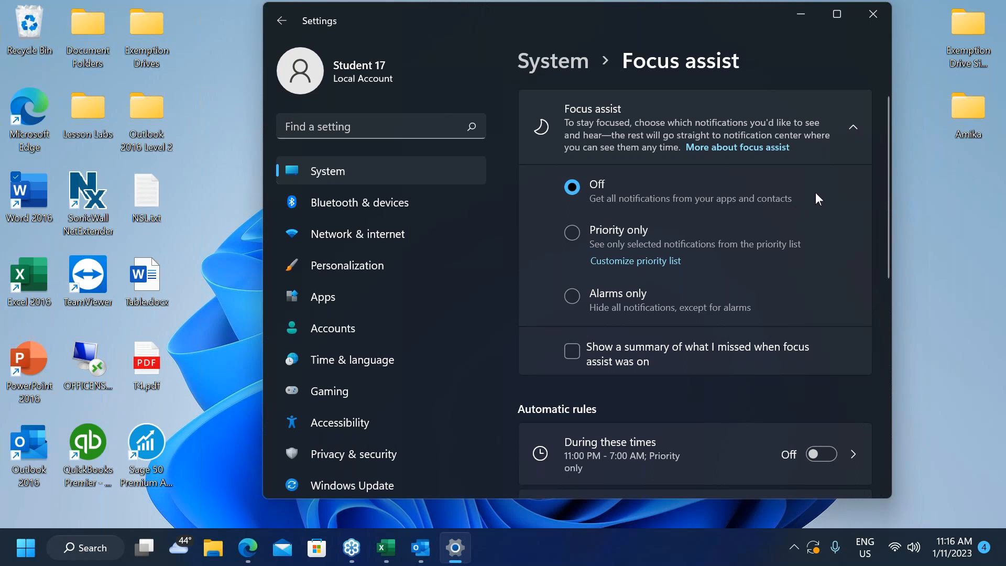
{"action": "scroll", "coordinate": [815, 198], "scroll_direction": "down", "scroll_amount": 2}
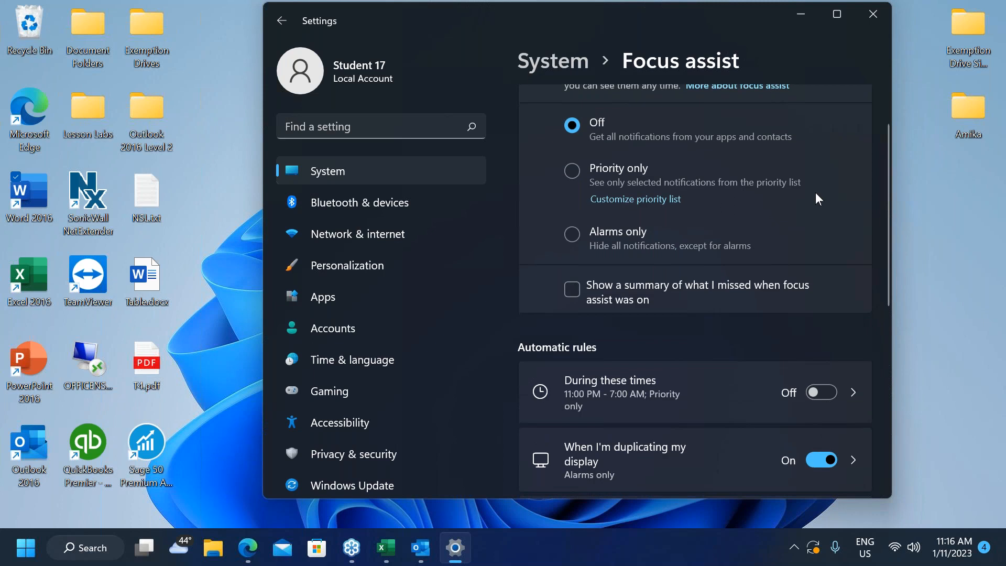
{"action": "scroll", "coordinate": [815, 193], "scroll_direction": "up", "scroll_amount": 2}
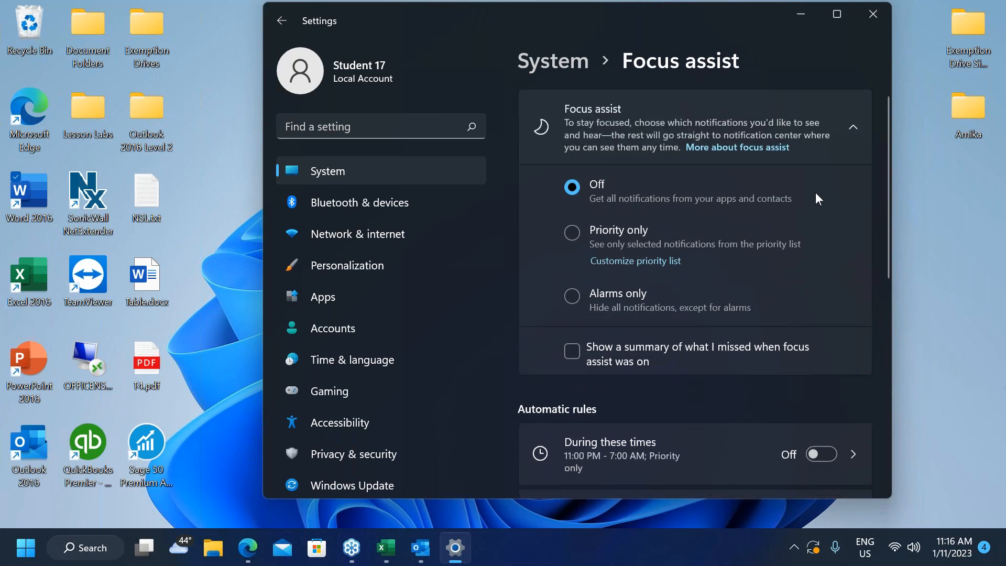
{"action": "scroll", "coordinate": [816, 193], "scroll_direction": "down", "scroll_amount": 2}
{"action": "scroll", "coordinate": [816, 193], "scroll_direction": "up", "scroll_amount": 2}
Set Focus assist to Priority only, review the calls, people and apps on its priority list, and return to the Focus assist page.
{"action": "left_click", "coordinate": [573, 234]}
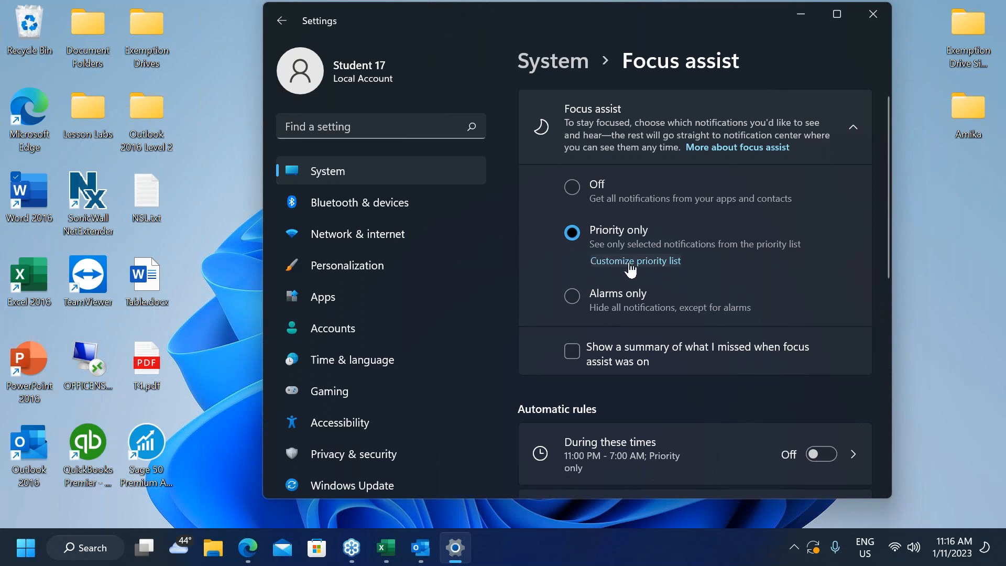
{"action": "left_click", "coordinate": [614, 271]}
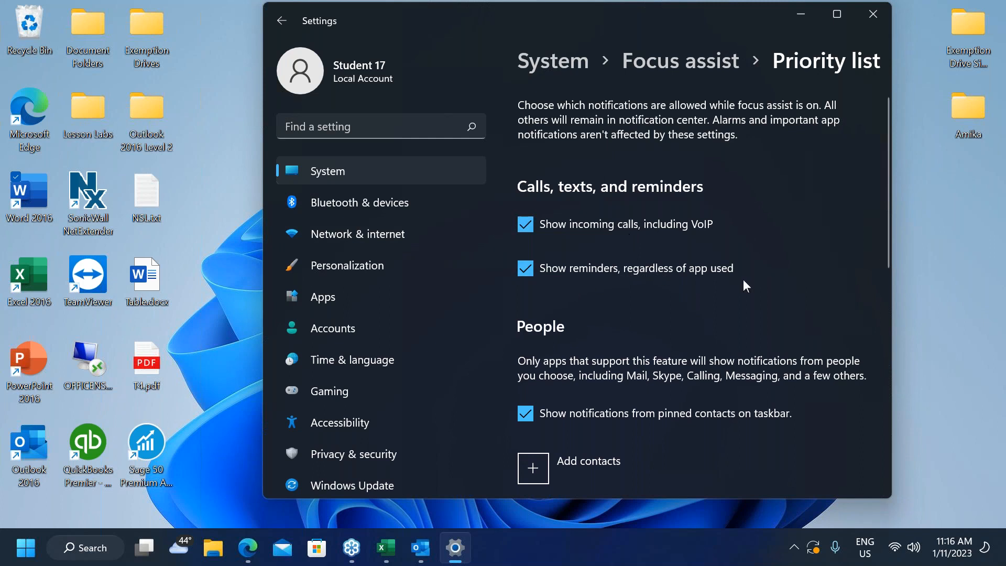
{"action": "scroll", "coordinate": [746, 286], "scroll_direction": "down", "scroll_amount": 3}
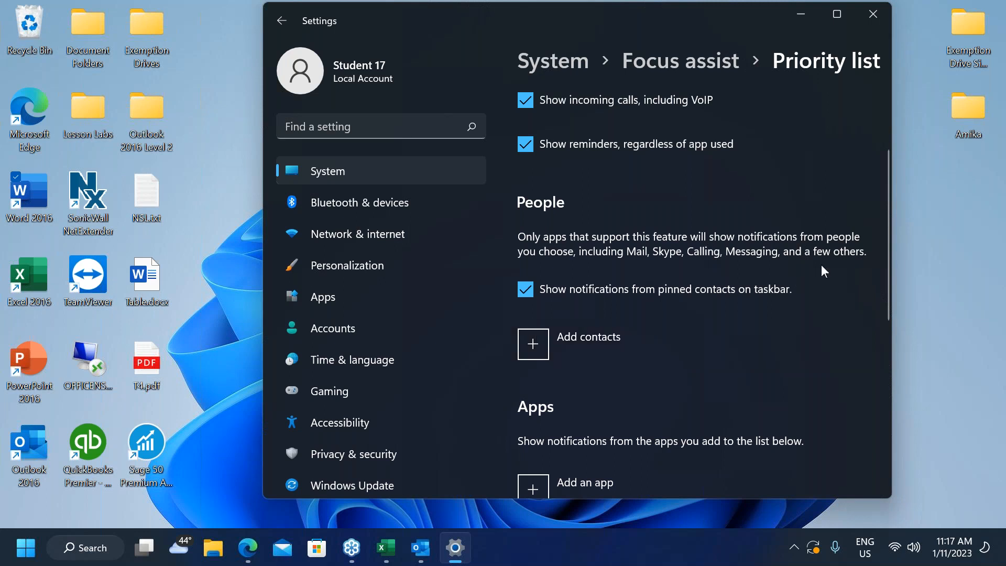
{"action": "scroll", "coordinate": [793, 256], "scroll_direction": "down", "scroll_amount": 3}
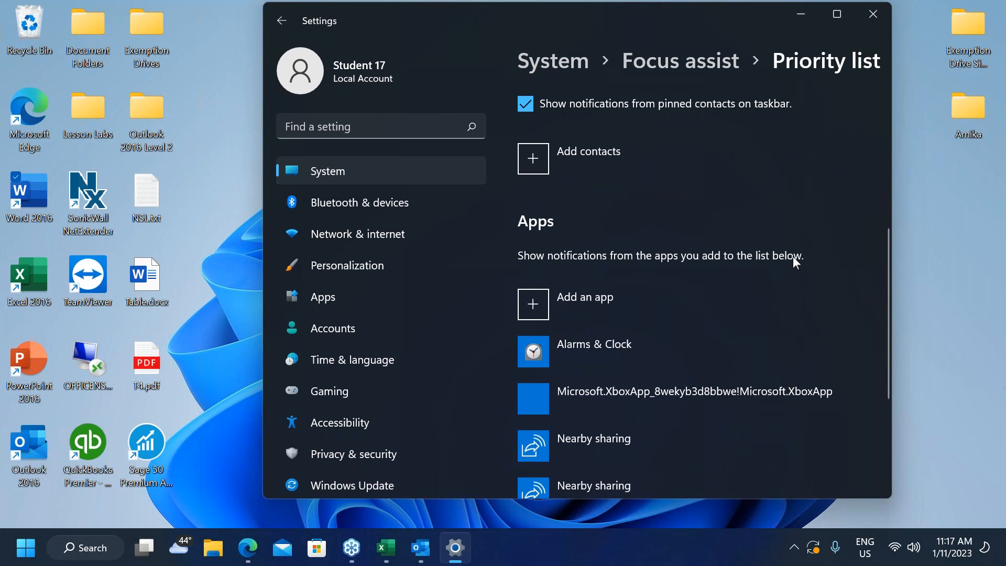
{"action": "scroll", "coordinate": [793, 260], "scroll_direction": "down", "scroll_amount": 2}
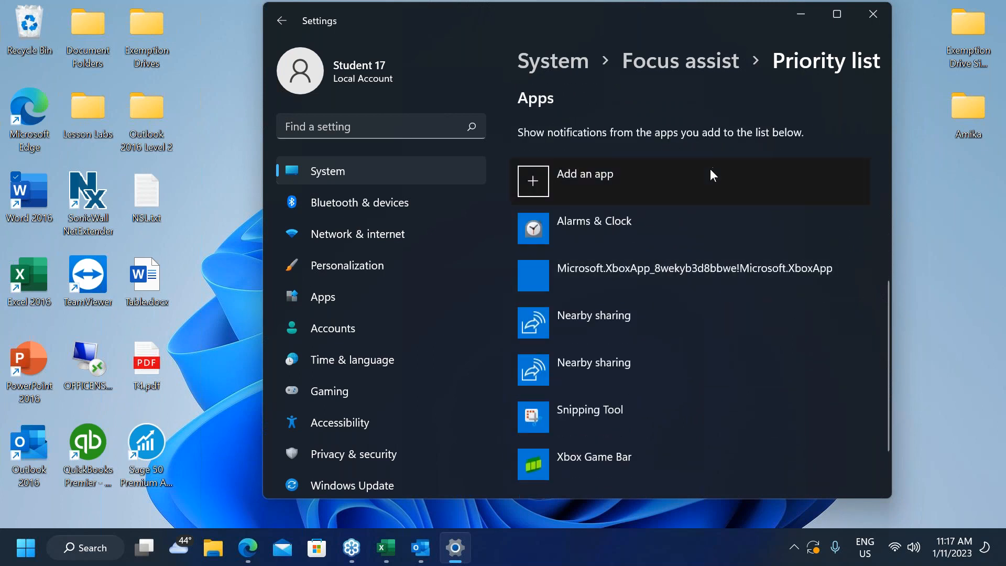
{"action": "scroll", "coordinate": [779, 374], "scroll_direction": "down", "scroll_amount": 2}
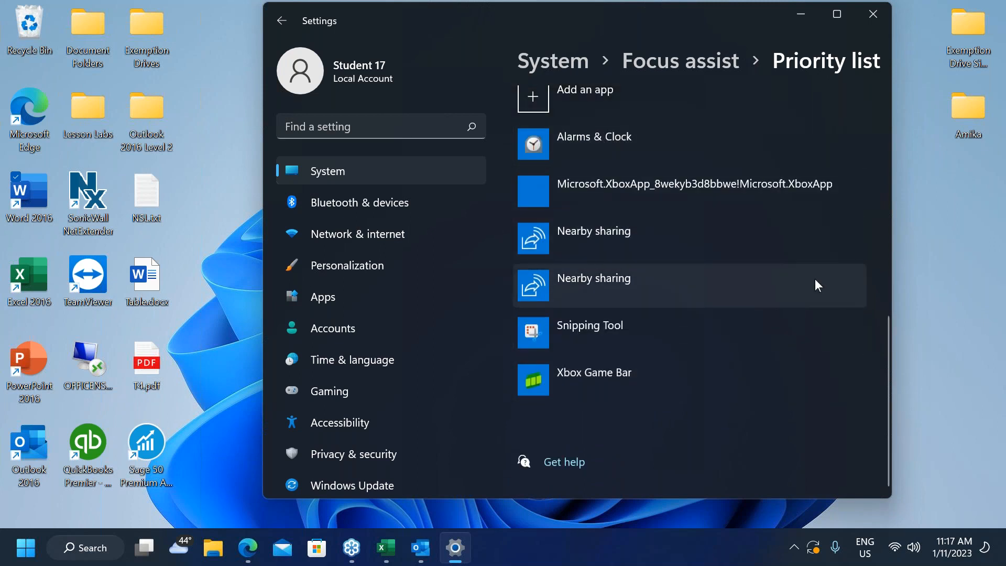
{"action": "scroll", "coordinate": [815, 281], "scroll_direction": "up", "scroll_amount": 2}
{"action": "scroll", "coordinate": [815, 279], "scroll_direction": "up", "scroll_amount": 6}
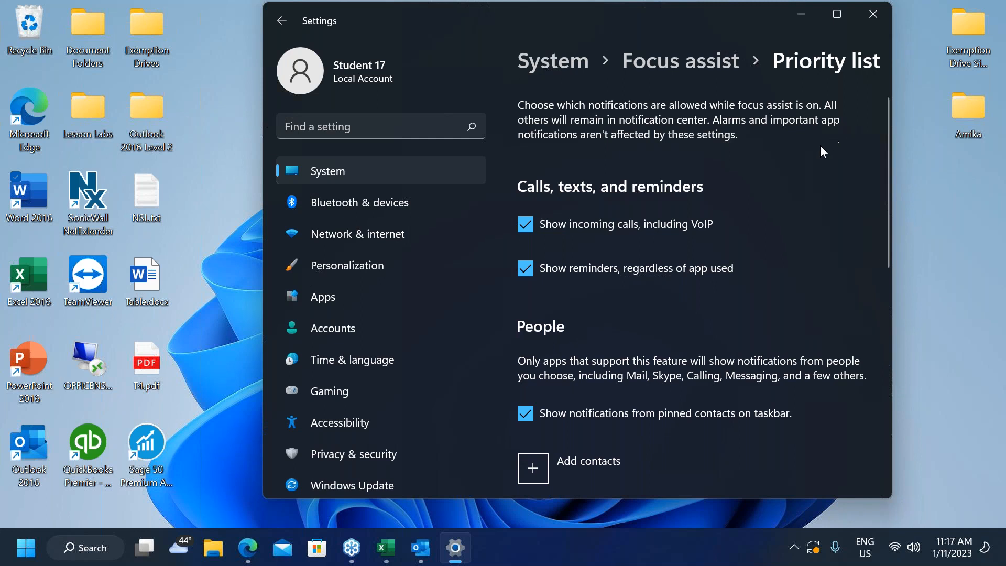
{"action": "left_click", "coordinate": [672, 64]}
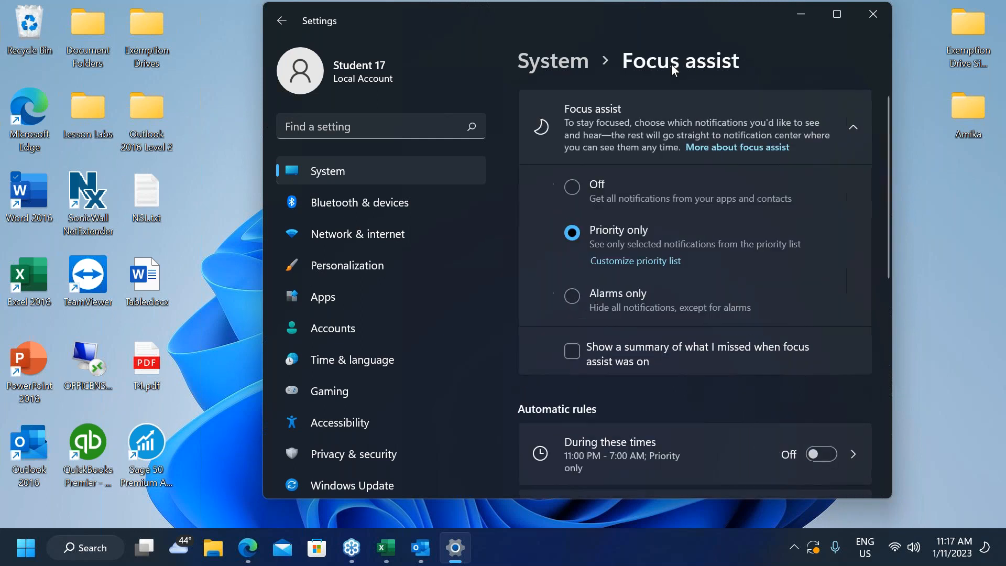
Set Focus assist to Alarms only and enable the summary of what was missed while focus assist was on.
{"action": "left_click", "coordinate": [570, 296]}
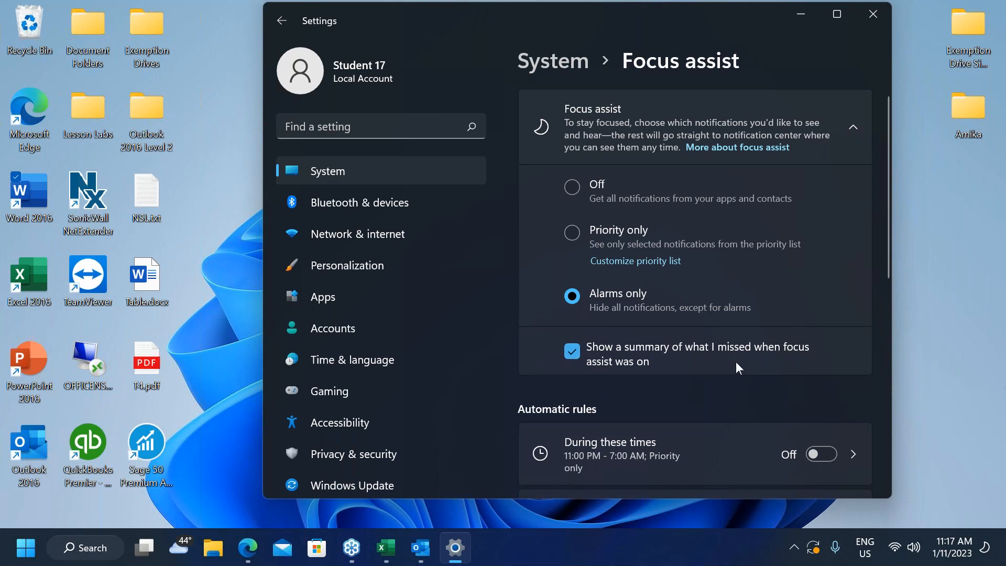
{"action": "scroll", "coordinate": [736, 361], "scroll_direction": "down", "scroll_amount": 1}
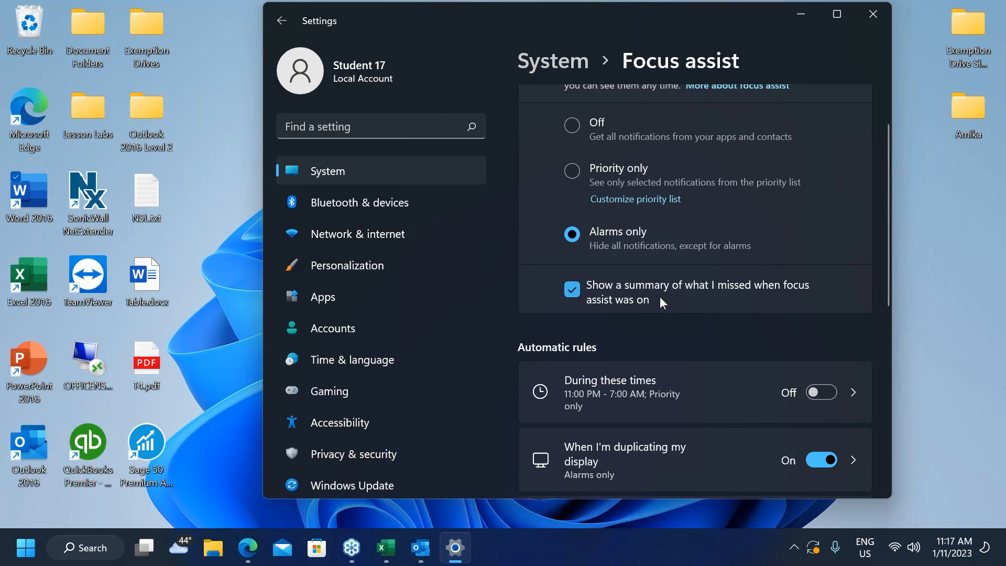
{"action": "scroll", "coordinate": [788, 271], "scroll_direction": "down", "scroll_amount": 2}
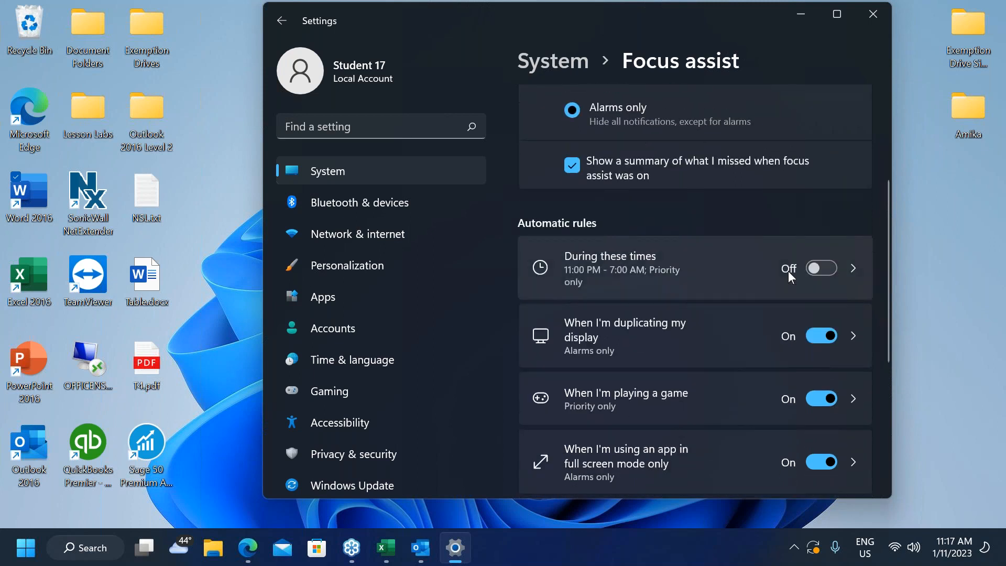
{"action": "left_click", "coordinate": [693, 162]}
{"action": "left_click", "coordinate": [662, 167]}
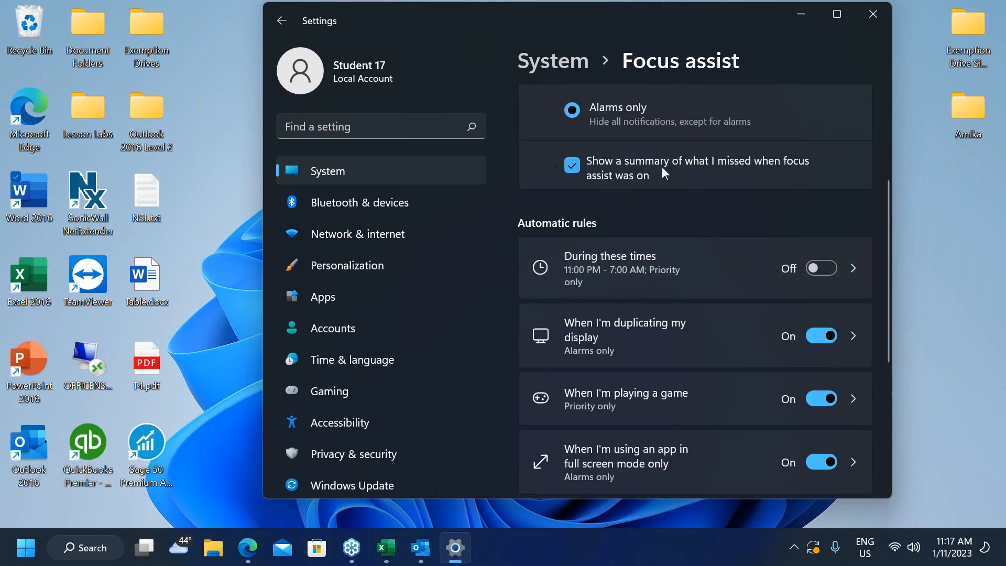
Review the Focus assist automatic rules and collapse the Help with Focus assist section.
{"action": "scroll", "coordinate": [714, 275], "scroll_direction": "down", "scroll_amount": 3}
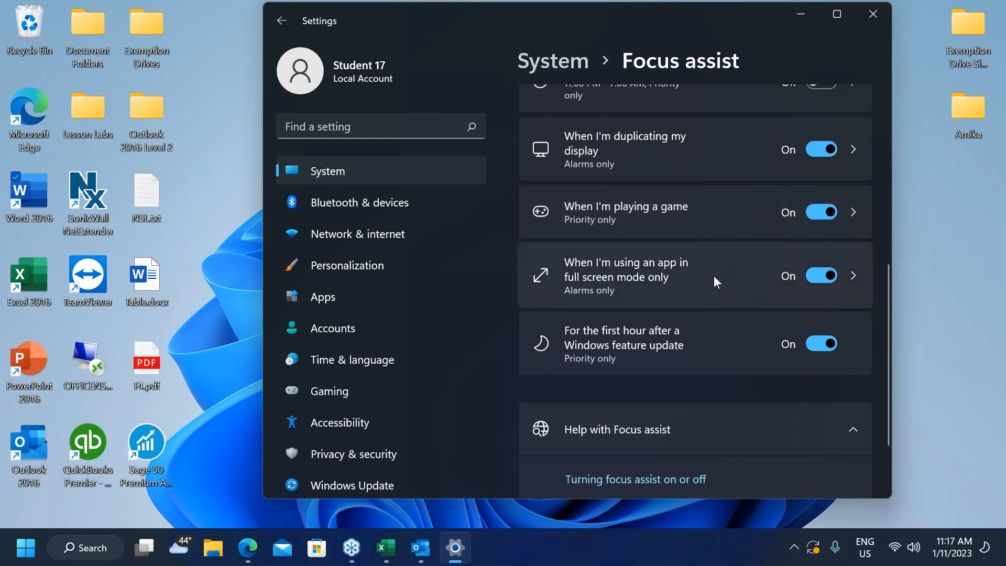
{"action": "scroll", "coordinate": [714, 276], "scroll_direction": "down", "scroll_amount": 1}
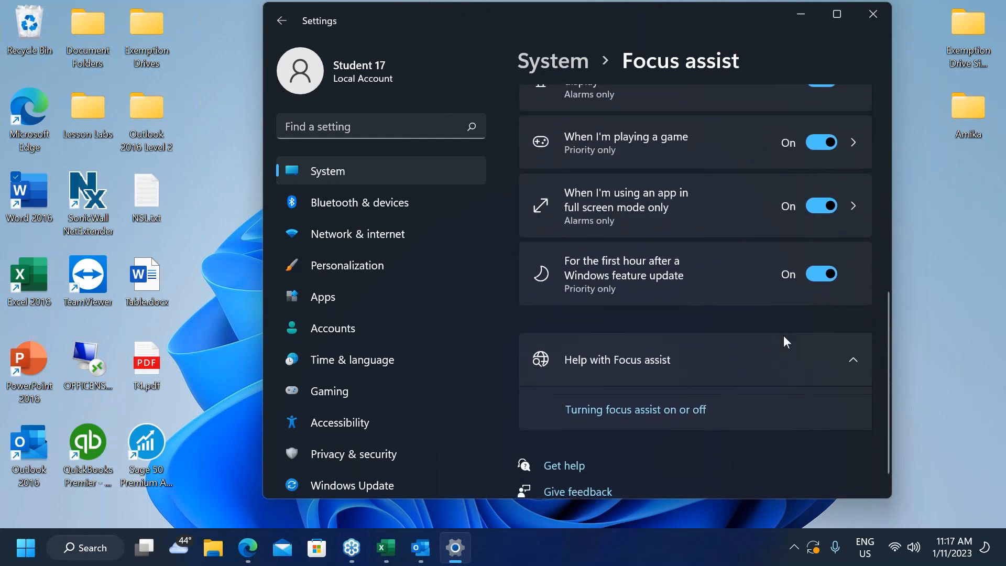
{"action": "scroll", "coordinate": [784, 341], "scroll_direction": "up", "scroll_amount": 2}
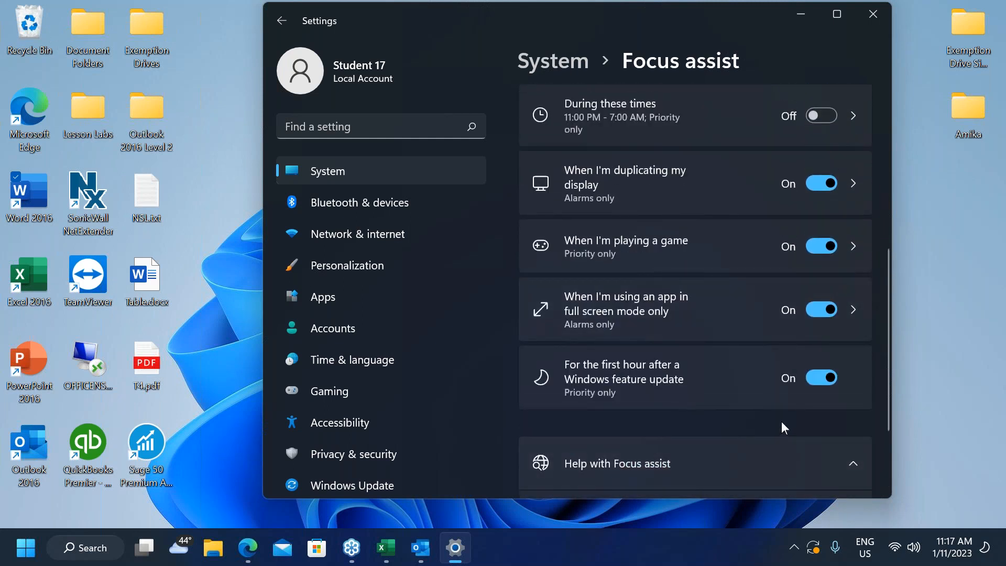
{"action": "scroll", "coordinate": [760, 418], "scroll_direction": "up", "scroll_amount": 1}
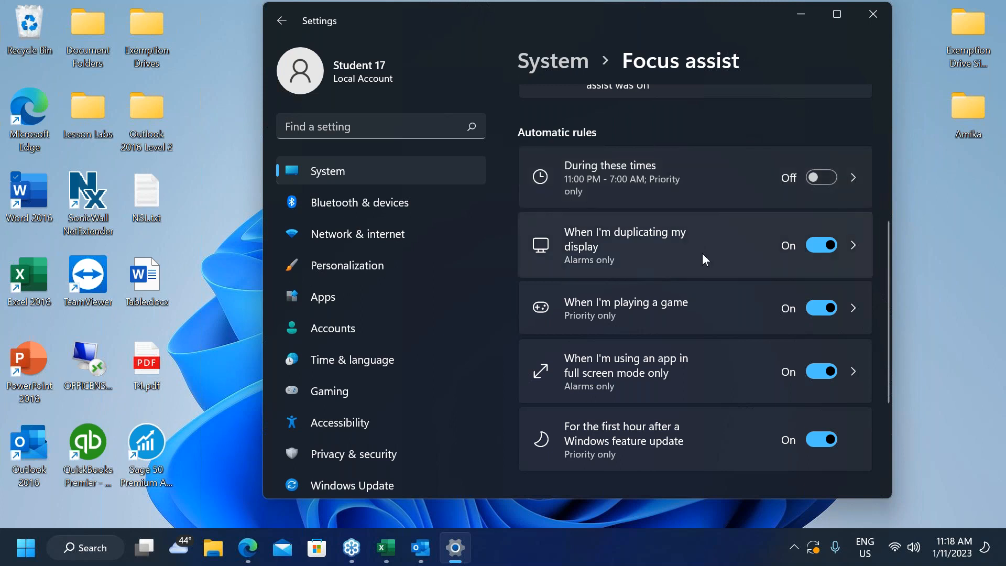
{"action": "scroll", "coordinate": [699, 232], "scroll_direction": "down", "scroll_amount": 1}
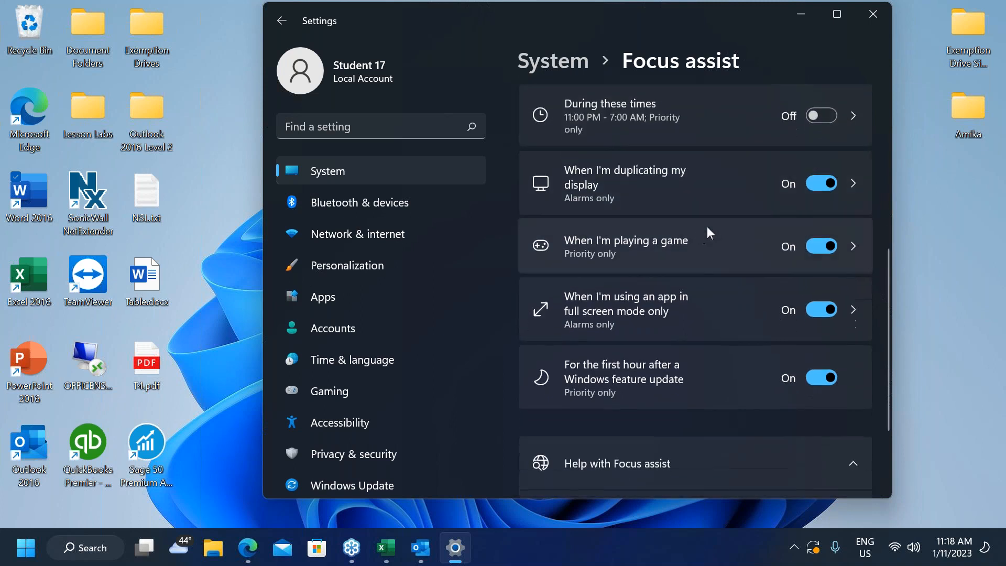
{"action": "scroll", "coordinate": [716, 325], "scroll_direction": "down", "scroll_amount": 2}
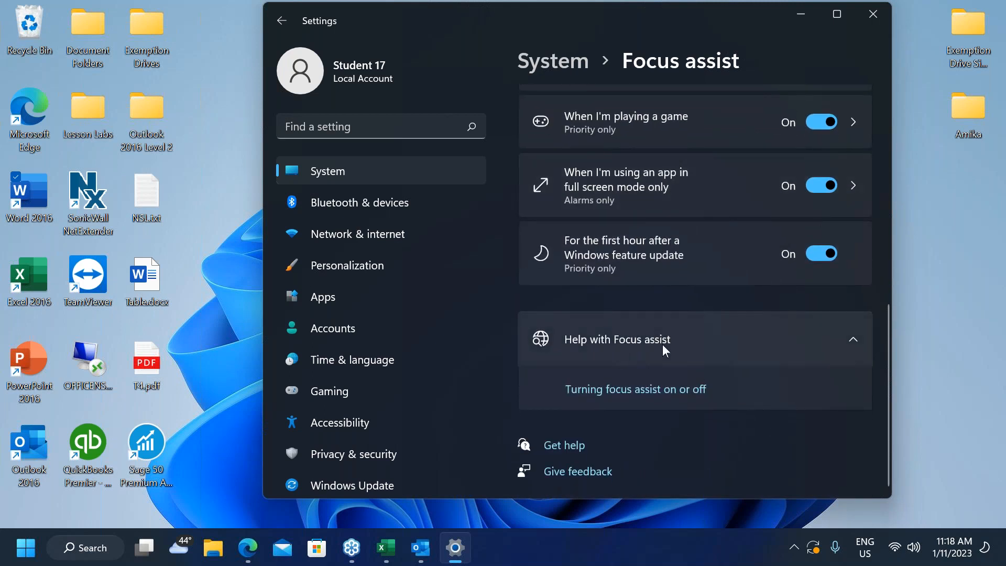
{"action": "left_click", "coordinate": [851, 338]}
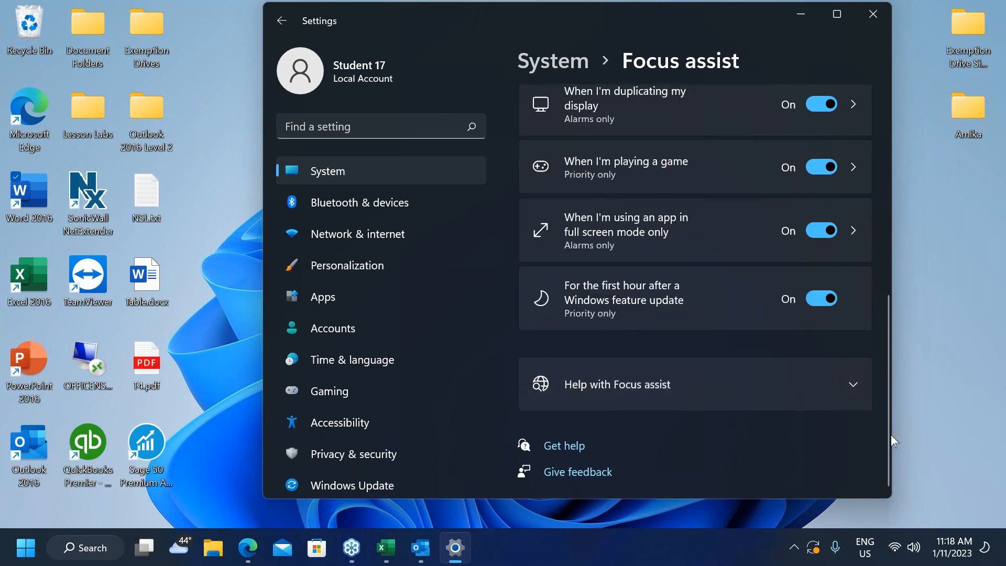
Open the help article on turning focus assist on or off, read its instructions, and close the page.
{"action": "left_click", "coordinate": [655, 385]}
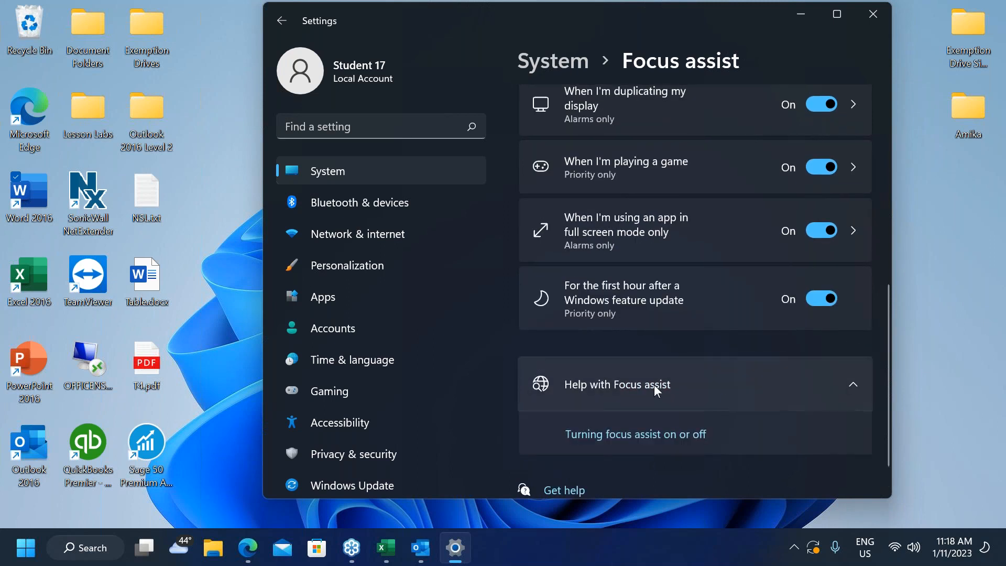
{"action": "left_click", "coordinate": [624, 439]}
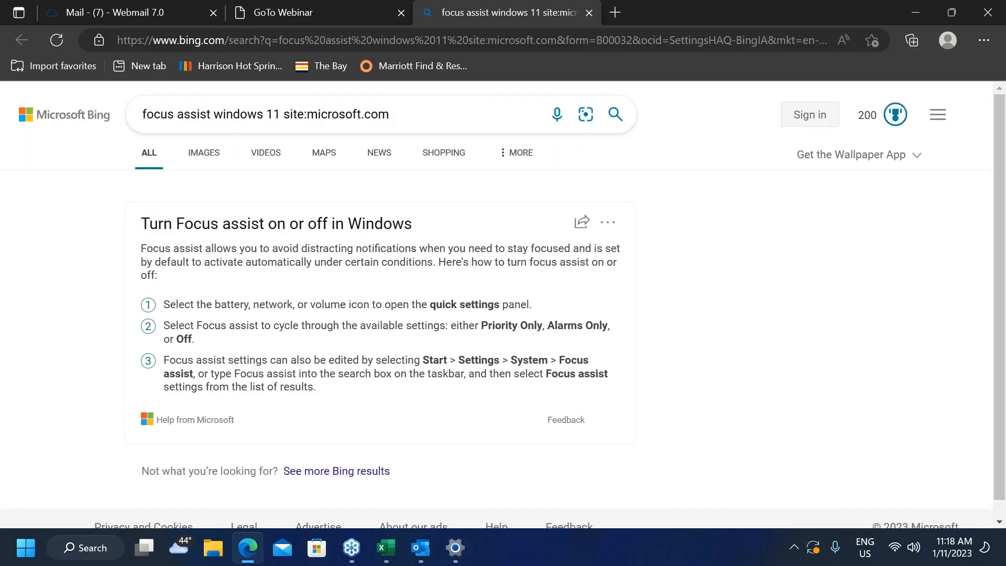
{"action": "scroll", "coordinate": [556, 241], "scroll_direction": "down", "scroll_amount": 1}
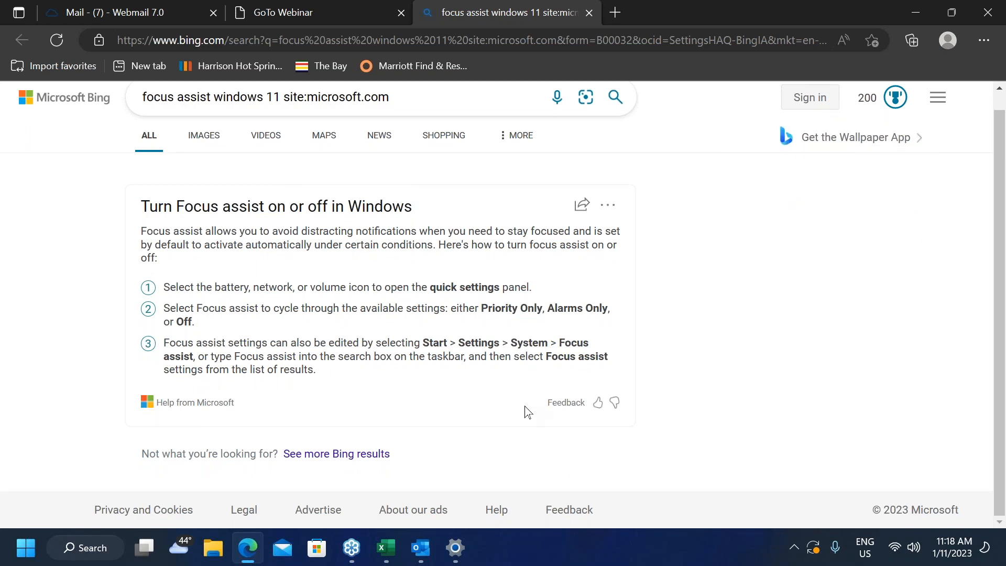
{"action": "scroll", "coordinate": [528, 409], "scroll_direction": "up", "scroll_amount": 1}
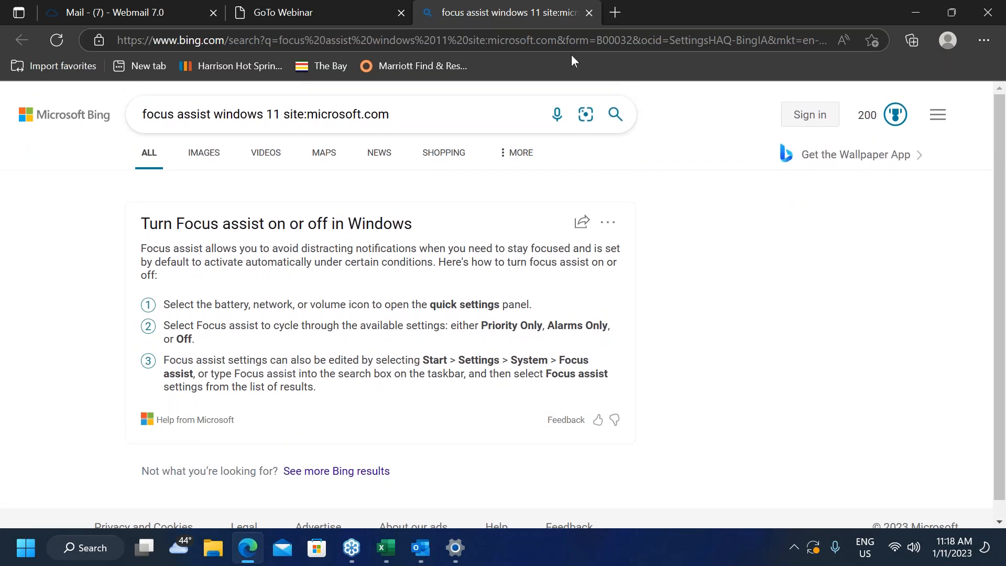
{"action": "left_click", "coordinate": [591, 13]}
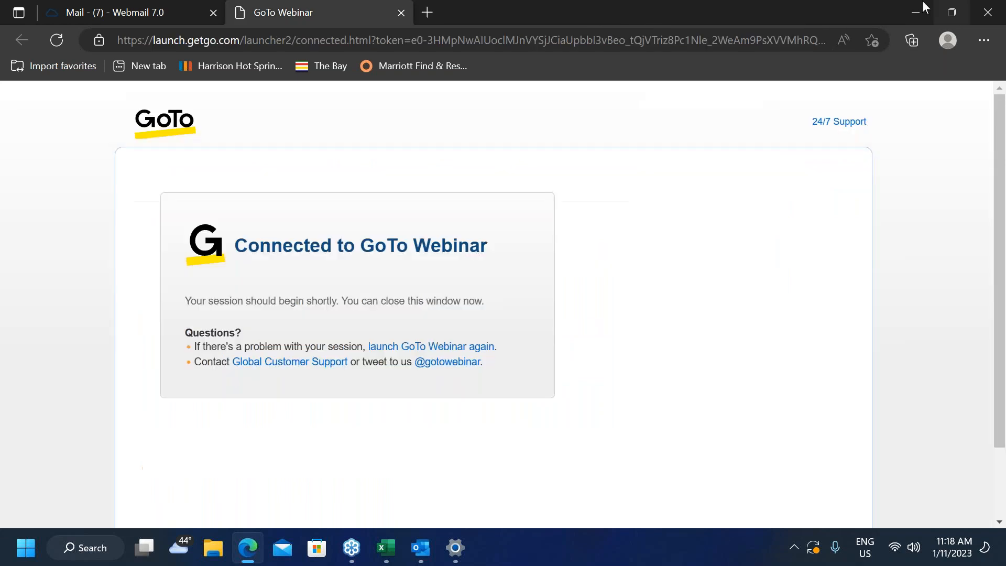
Return to the Focus assist settings and set Focus assist to Off.
{"action": "left_click", "coordinate": [916, 12]}
{"action": "scroll", "coordinate": [831, 383], "scroll_direction": "up", "scroll_amount": 10}
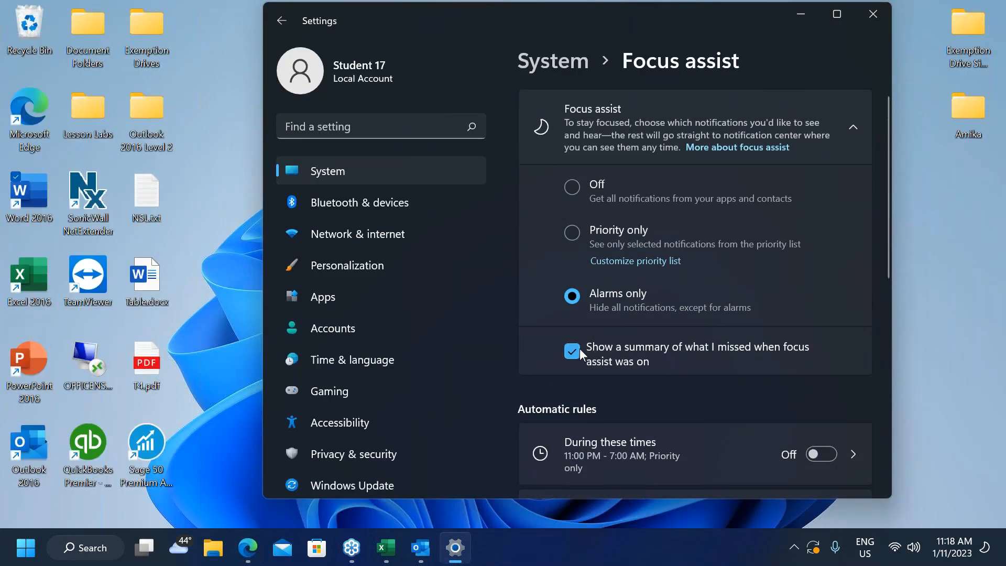
{"action": "left_click", "coordinate": [573, 184]}
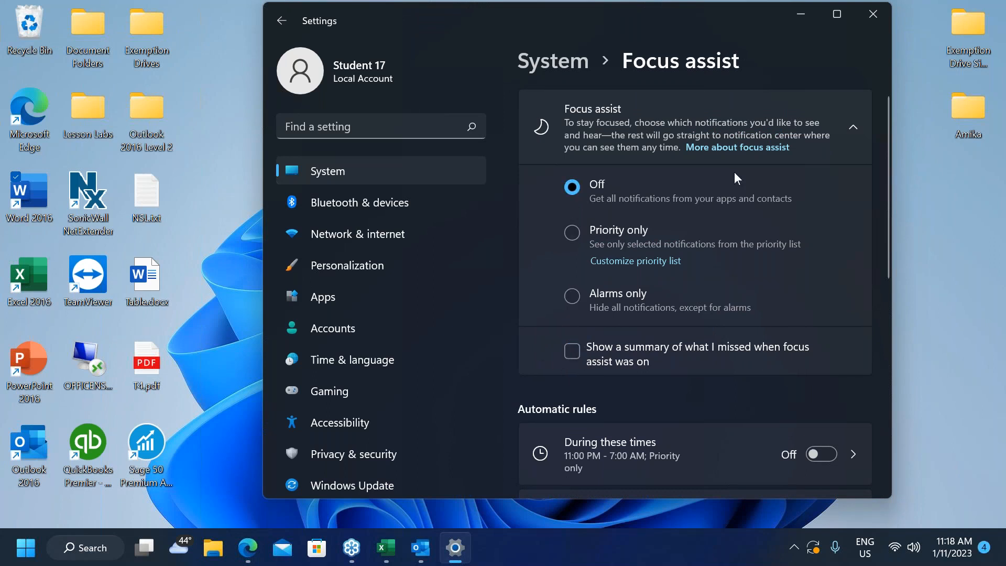
Open the More about focus assist article, skim its advice on reducing distractions, close it, and return to Settings.
{"action": "left_click", "coordinate": [755, 151]}
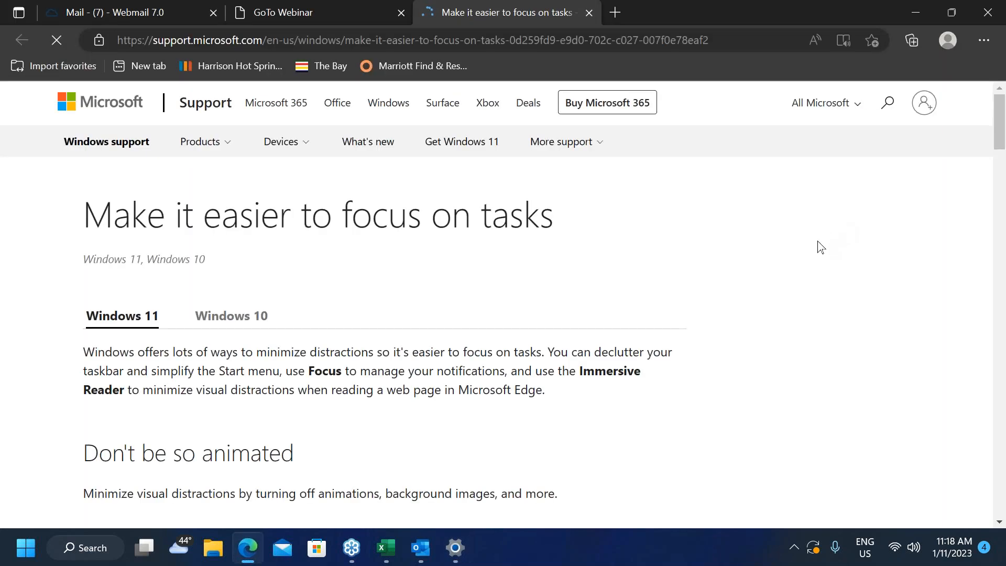
{"action": "scroll", "coordinate": [818, 249], "scroll_direction": "down", "scroll_amount": 7}
{"action": "scroll", "coordinate": [820, 252], "scroll_direction": "down", "scroll_amount": 15}
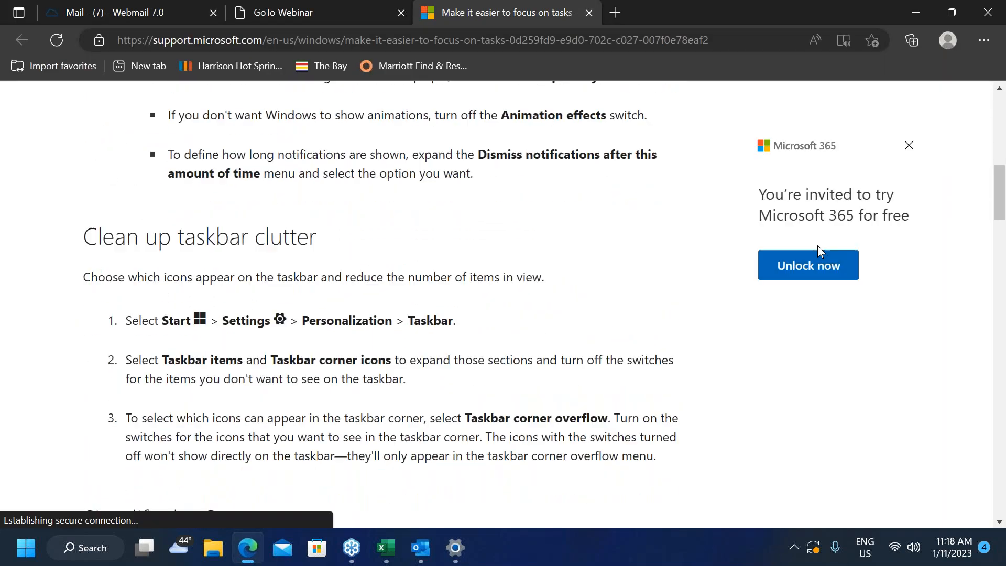
{"action": "scroll", "coordinate": [818, 247], "scroll_direction": "down", "scroll_amount": 13}
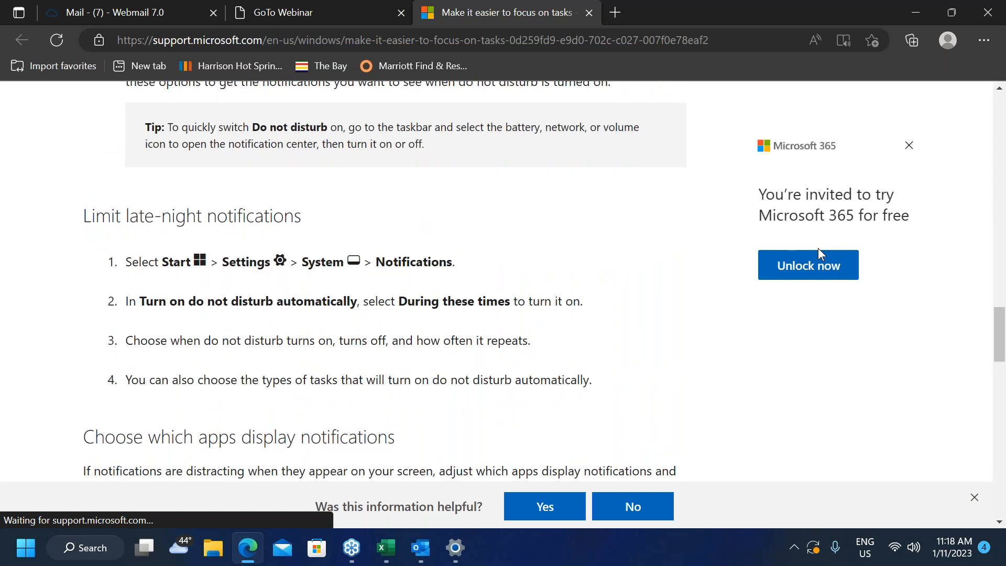
{"action": "scroll", "coordinate": [818, 247], "scroll_direction": "down", "scroll_amount": 2}
{"action": "scroll", "coordinate": [818, 248], "scroll_direction": "up", "scroll_amount": 2}
{"action": "left_click", "coordinate": [589, 18]}
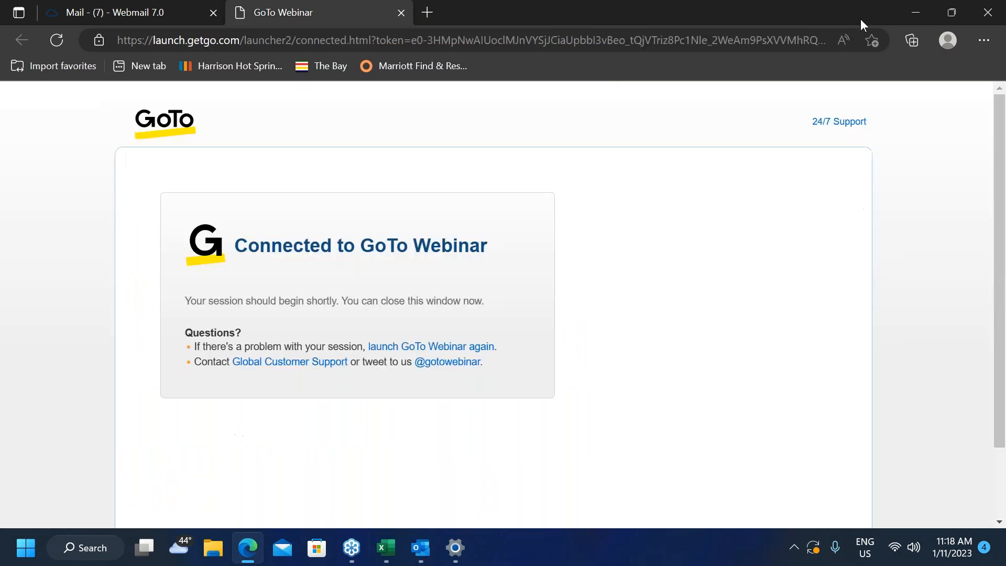
{"action": "double_click", "coordinate": [891, 14]}
{"action": "left_click", "coordinate": [904, 21]}
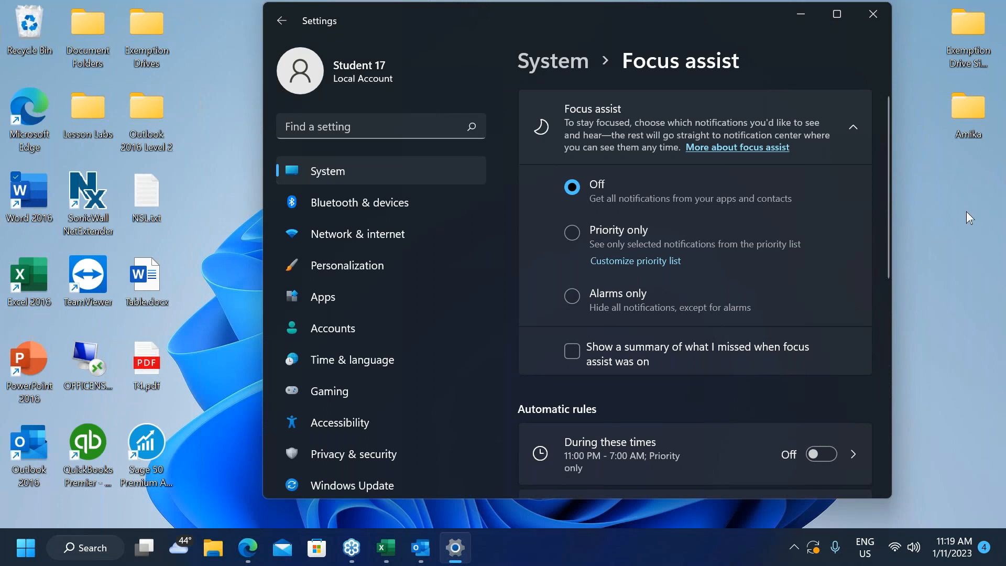
Close Settings and create a blank Word document in a maximized window.
{"action": "left_click", "coordinate": [873, 14]}
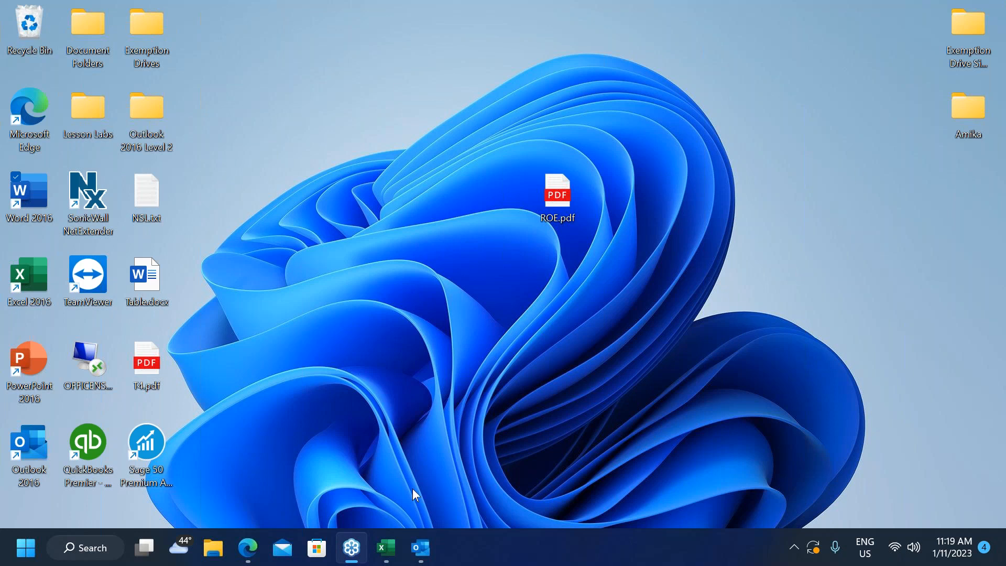
{"action": "double_click", "coordinate": [36, 181]}
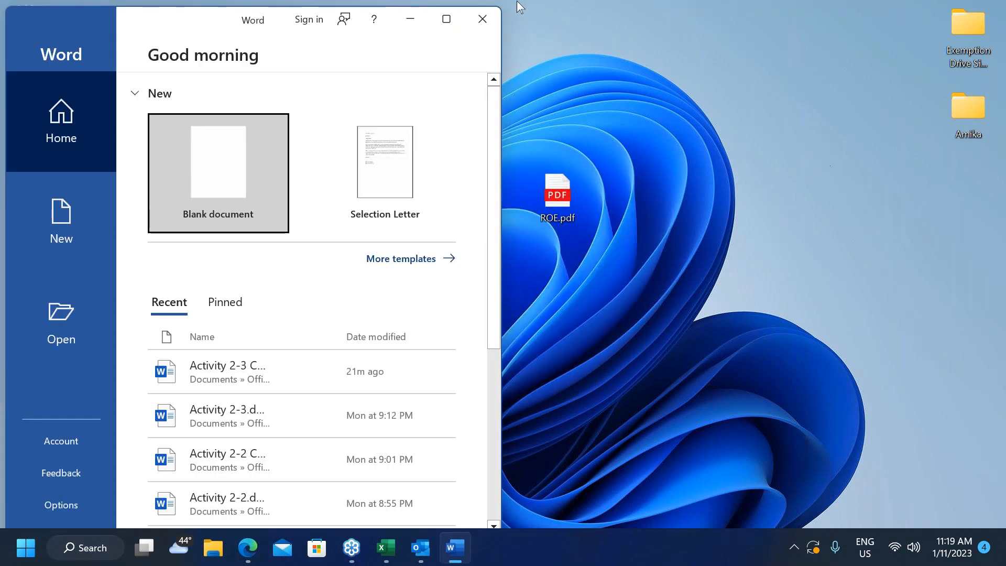
{"action": "left_click", "coordinate": [241, 178]}
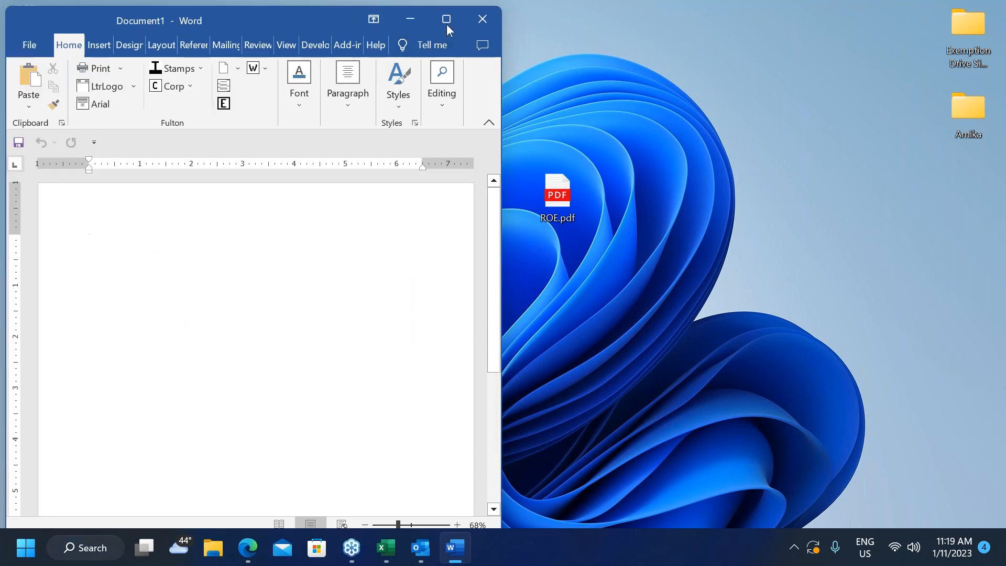
{"action": "left_click", "coordinate": [447, 19]}
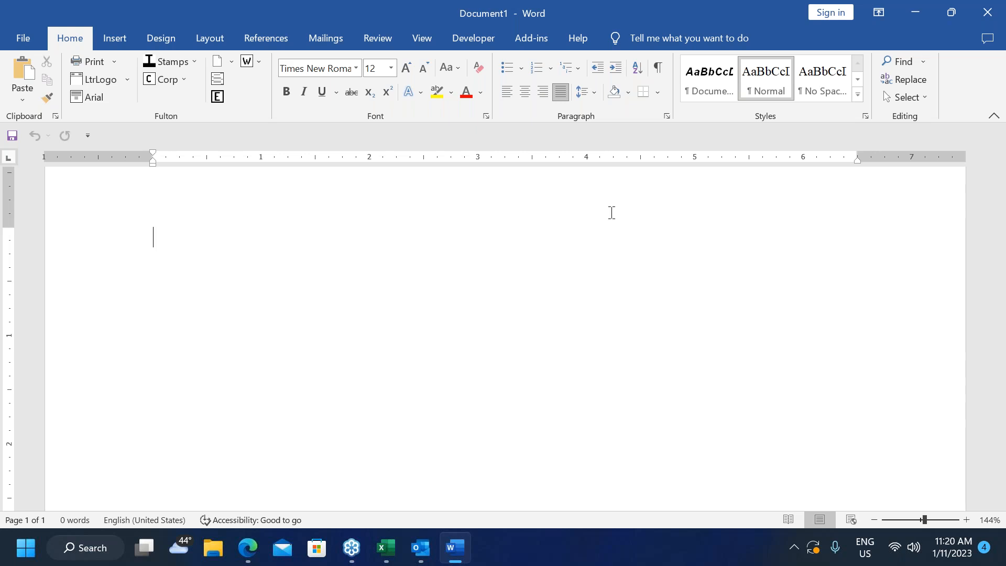
Dictate a few sentences into the document with voice typing, pause it, and place the cursor before "I want it to put in a comma".
{"action": "key", "text": "super+h"}
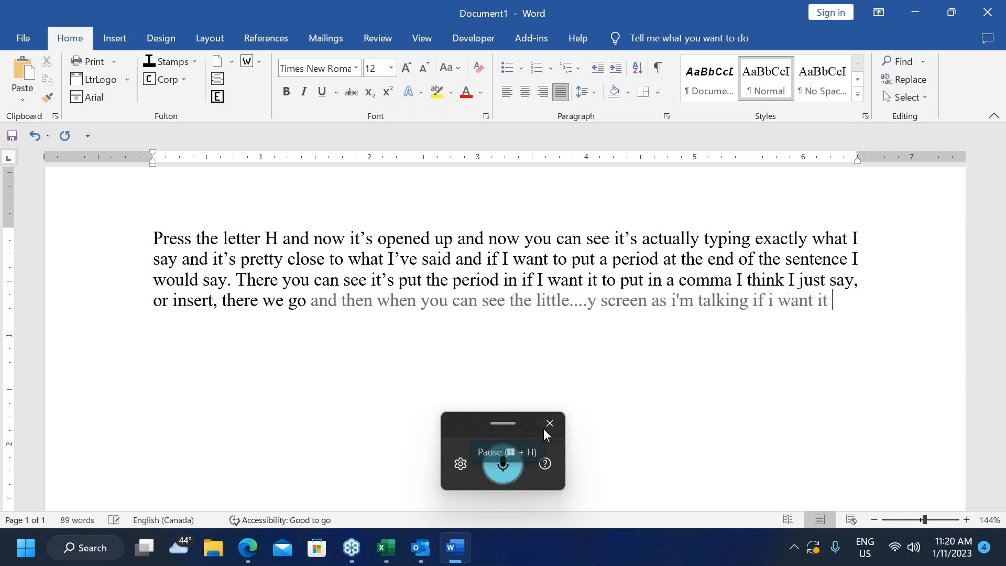
{"action": "left_click", "coordinate": [500, 466]}
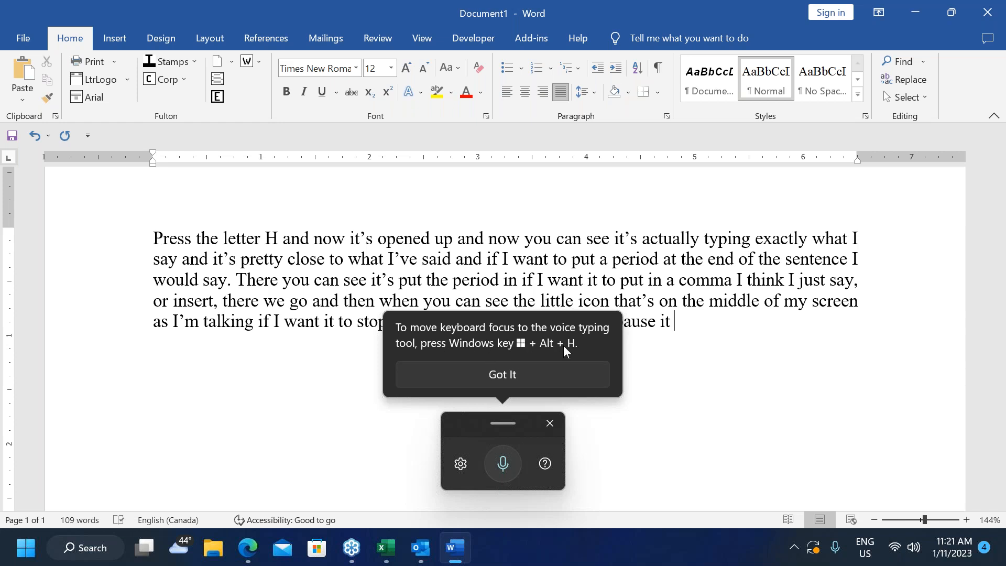
{"action": "key", "text": "super+alt+h"}
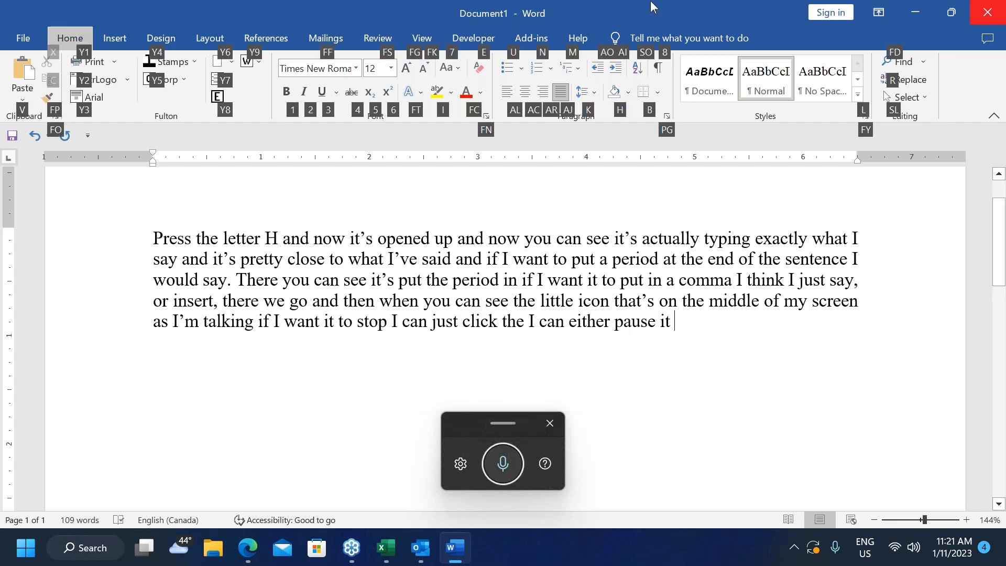
{"action": "left_click", "coordinate": [538, 279]}
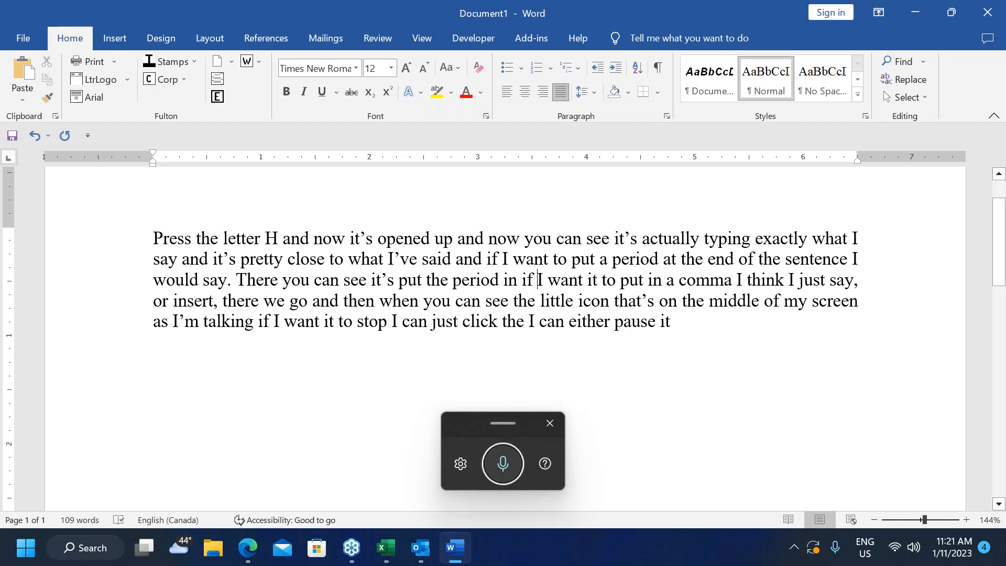
Dictate more text at the cursor, close voice typing, and delete all the dictated text.
{"action": "left_click", "coordinate": [502, 470]}
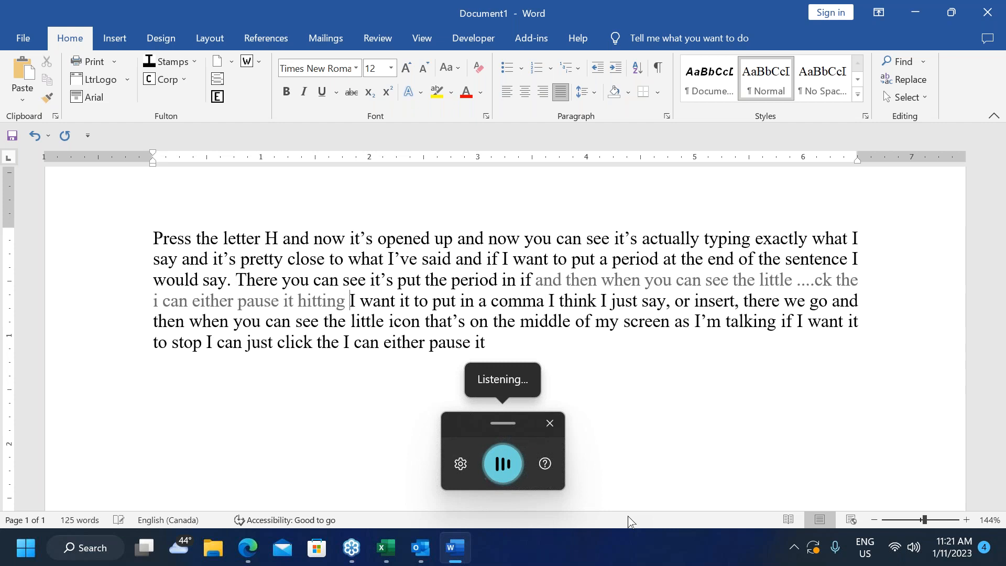
{"action": "left_click", "coordinate": [499, 464]}
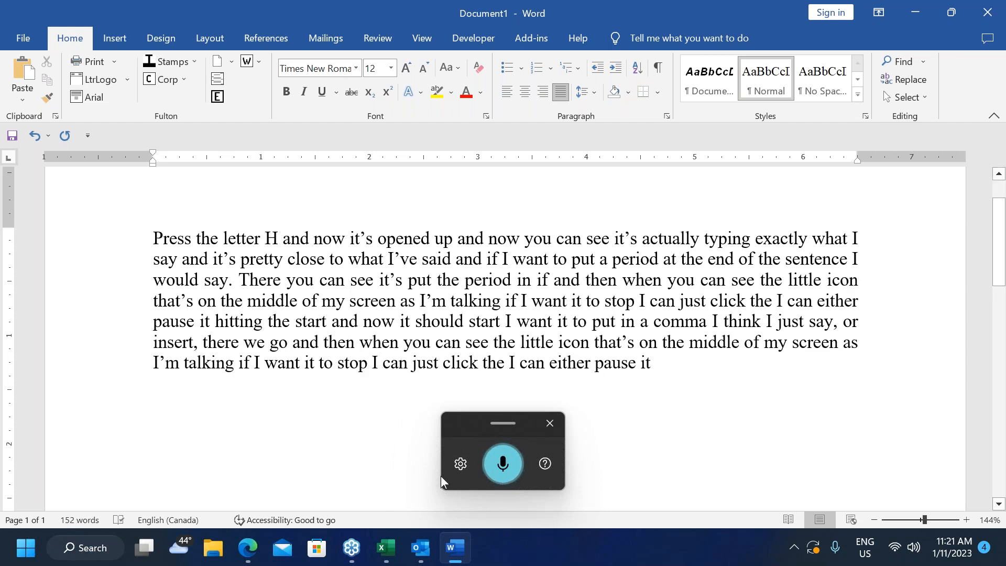
{"action": "left_click", "coordinate": [549, 423]}
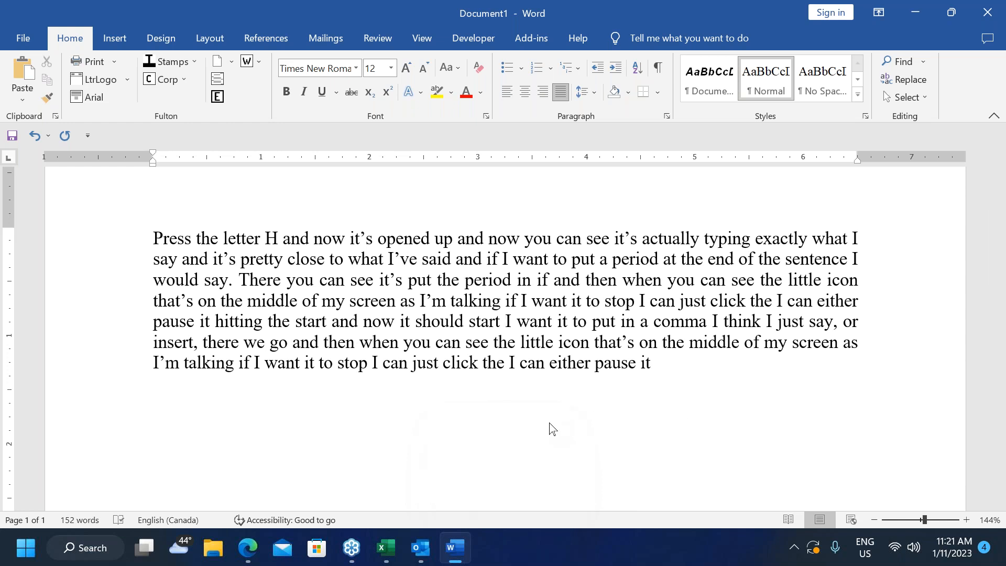
{"action": "left_click_drag", "start_coordinate": [708, 386], "coordinate": [140, 210]}
{"action": "key", "text": "BackSpace"}
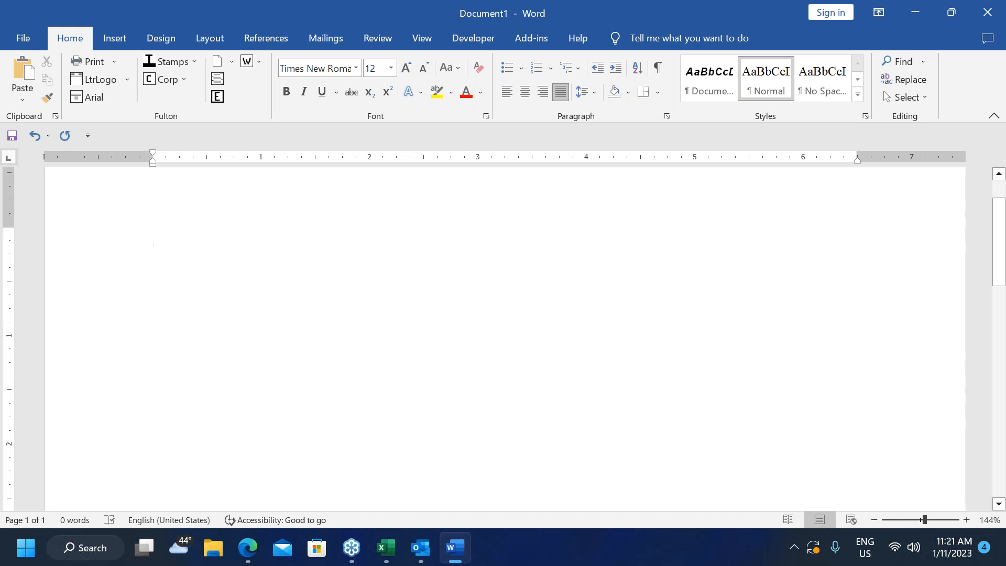
Restart voice typing, dismiss the voice clip contribution request, dictate "There we are and now it should start typing again", and pause.
{"action": "key", "text": "super+h"}
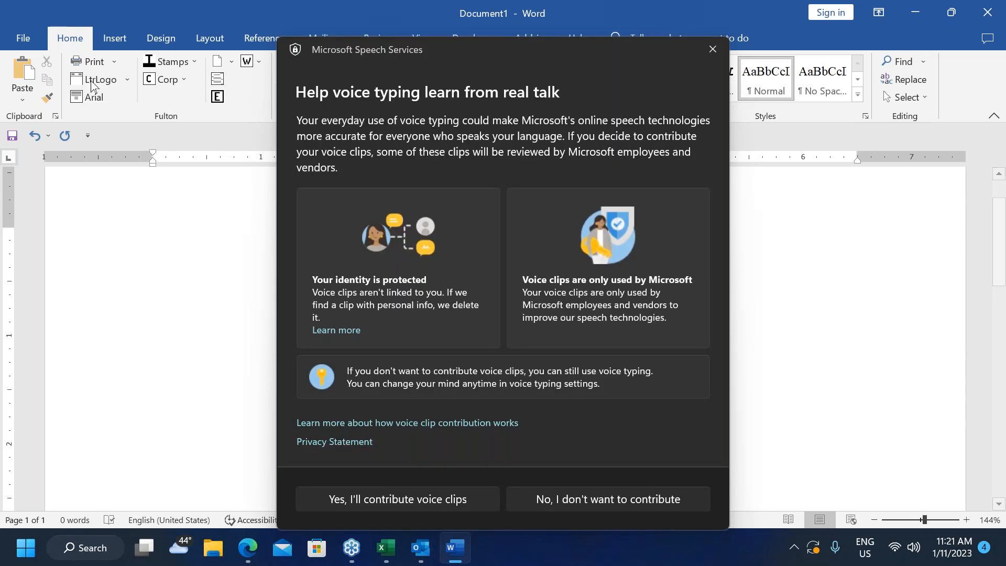
{"action": "left_click", "coordinate": [711, 49]}
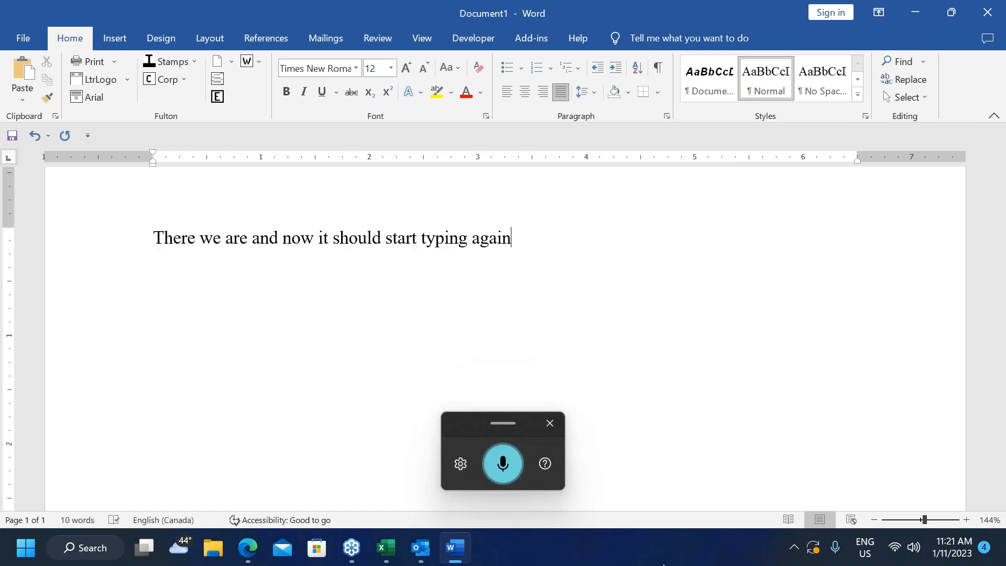
{"action": "left_click", "coordinate": [502, 463]}
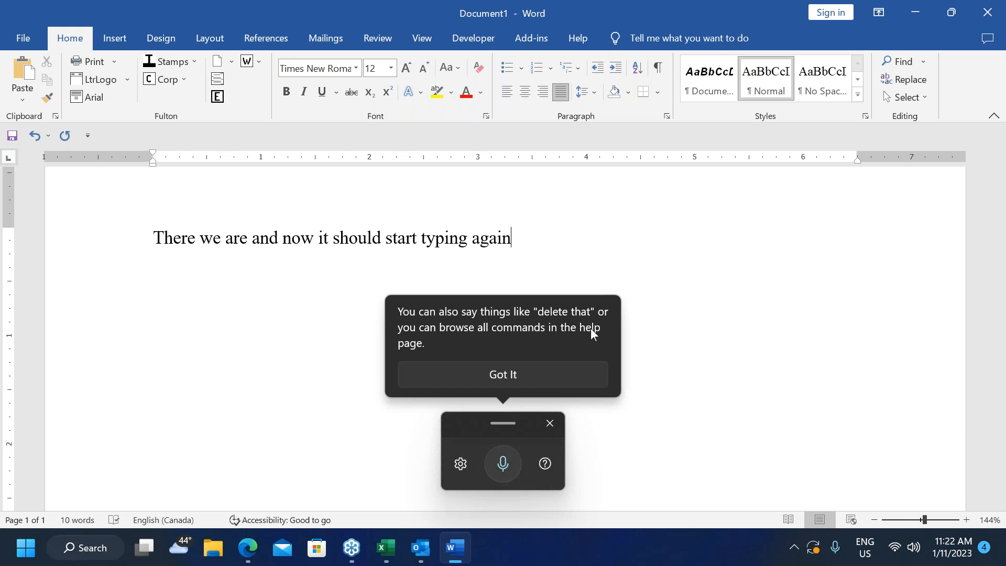
Open the voice typing help article and expand its Punctuation commands section.
{"action": "left_click", "coordinate": [547, 466]}
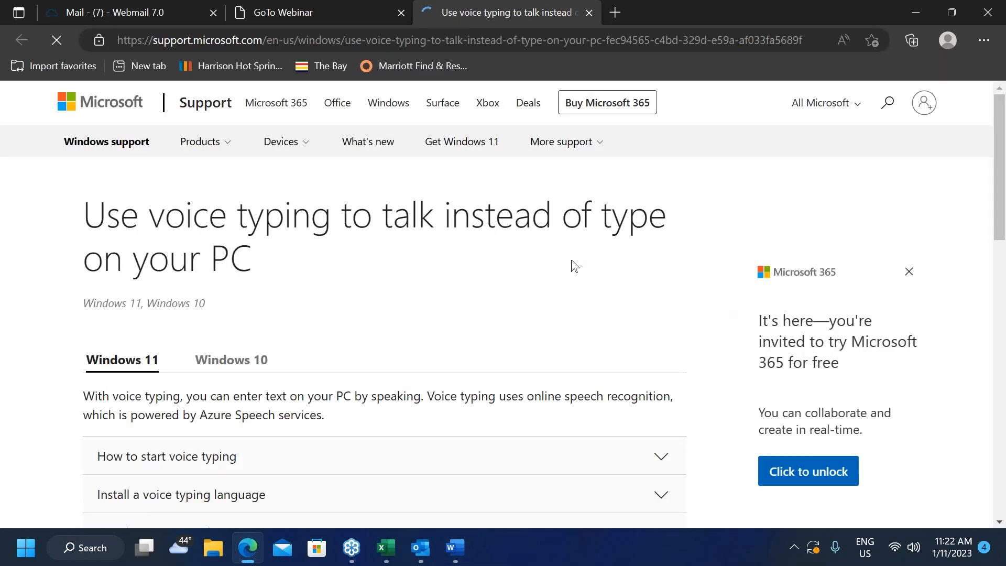
{"action": "scroll", "coordinate": [566, 265], "scroll_direction": "down", "scroll_amount": 1}
{"action": "scroll", "coordinate": [566, 265], "scroll_direction": "down", "scroll_amount": 5}
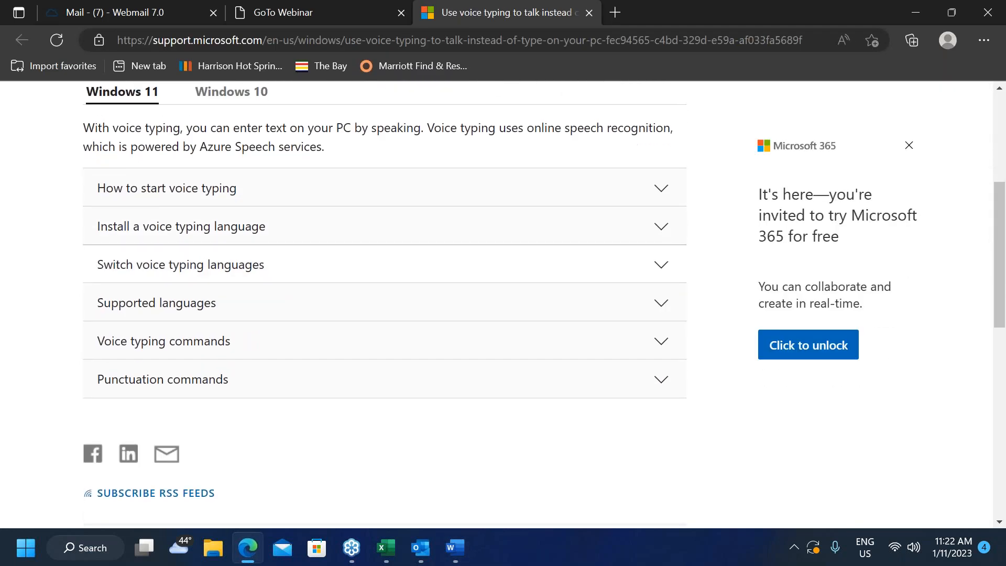
{"action": "left_click", "coordinate": [185, 385]}
{"action": "scroll", "coordinate": [535, 341], "scroll_direction": "down", "scroll_amount": 3}
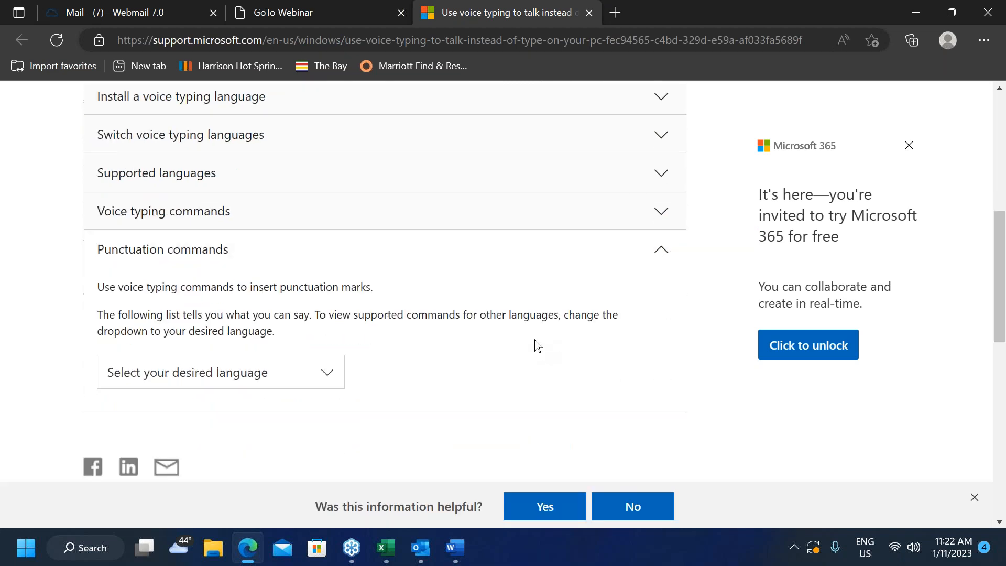
Show the punctuation commands for English and review what to say for each mark.
{"action": "left_click", "coordinate": [320, 370]}
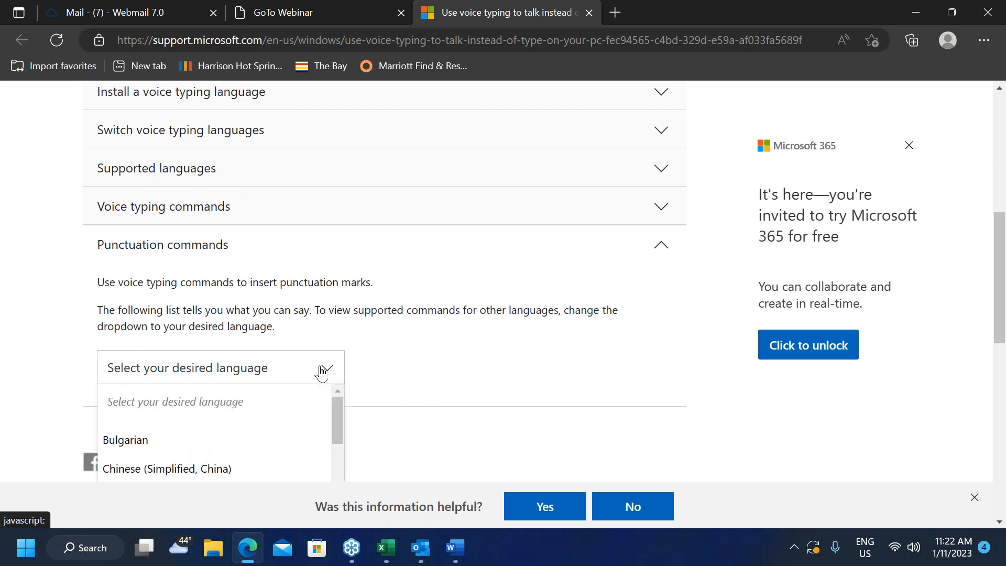
{"action": "scroll", "coordinate": [240, 423], "scroll_direction": "down", "scroll_amount": 4}
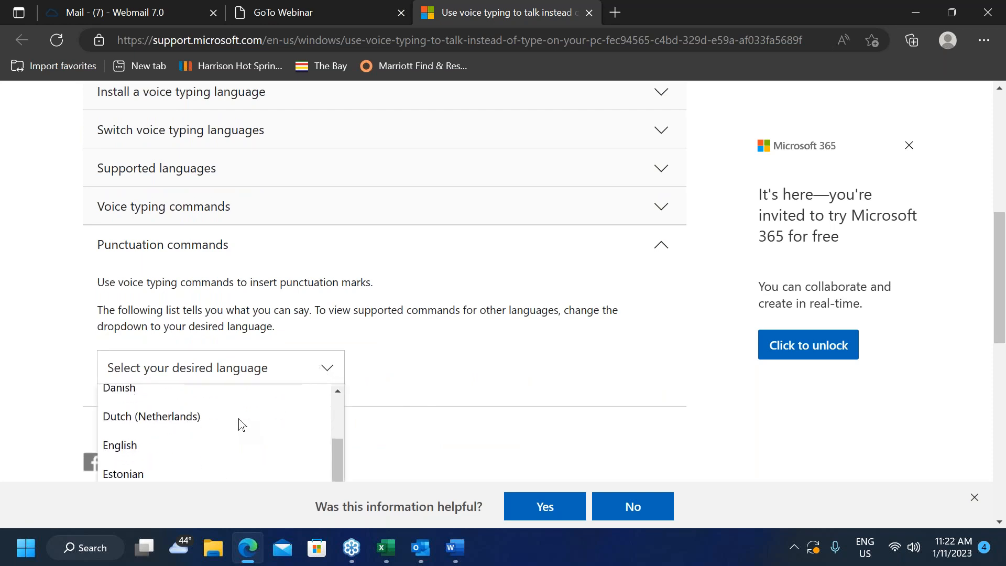
{"action": "left_click", "coordinate": [142, 417]}
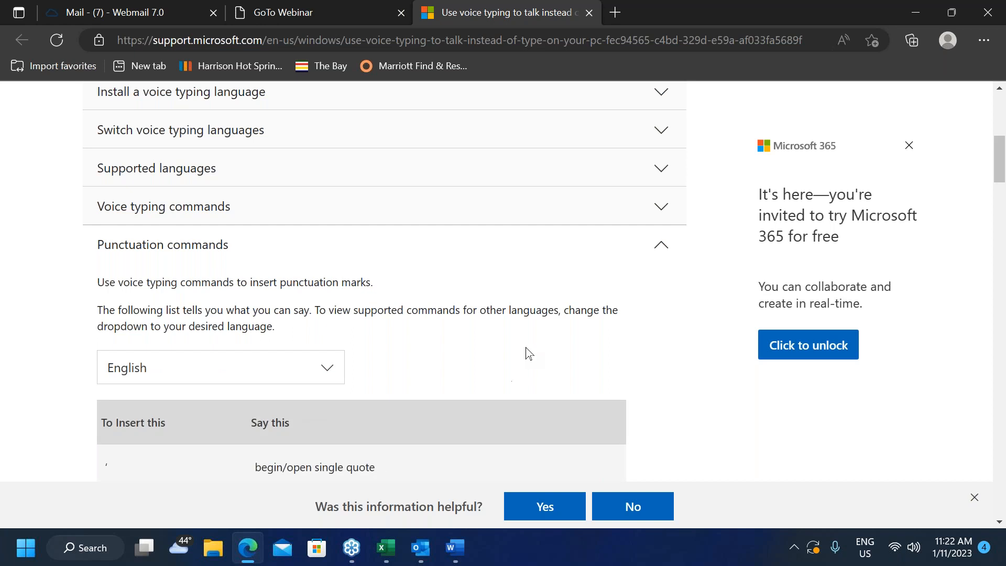
{"action": "scroll", "coordinate": [527, 352], "scroll_direction": "down", "scroll_amount": 1}
{"action": "scroll", "coordinate": [531, 304], "scroll_direction": "down", "scroll_amount": 2}
{"action": "scroll", "coordinate": [532, 218], "scroll_direction": "down", "scroll_amount": 1}
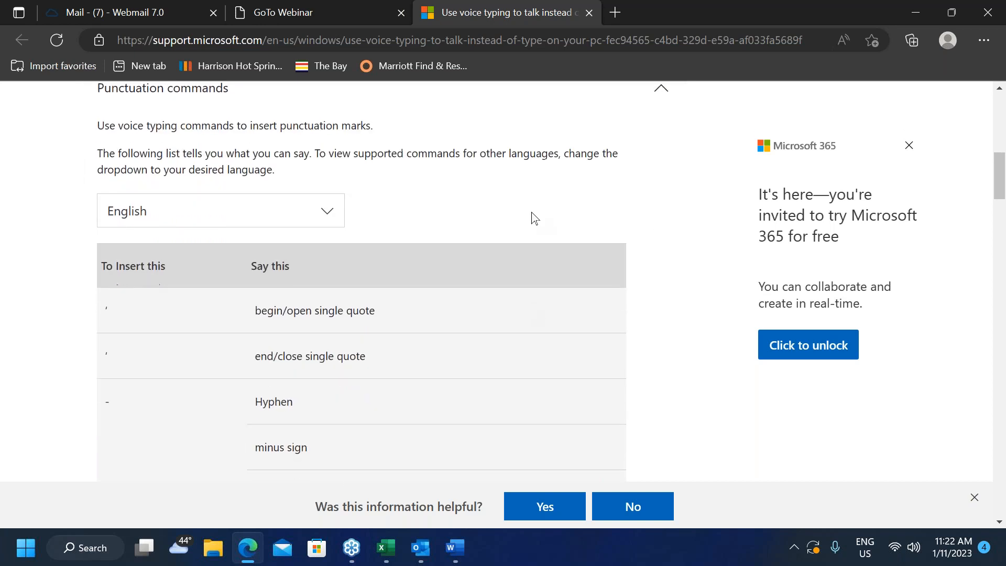
{"action": "scroll", "coordinate": [532, 212], "scroll_direction": "down", "scroll_amount": 1}
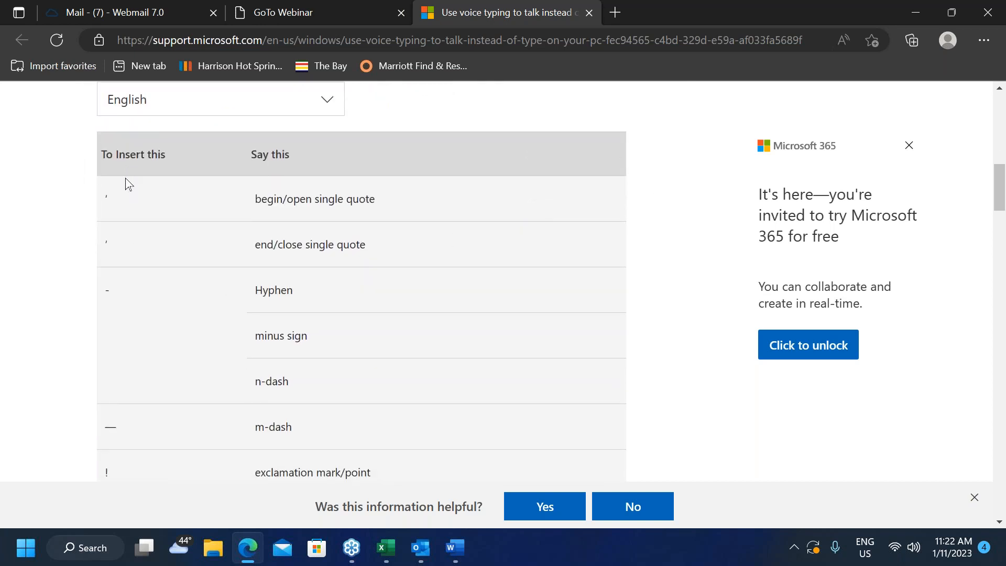
Review the English punctuation commands list, checking what to say for each mark.
{"action": "scroll", "coordinate": [146, 302], "scroll_direction": "down", "scroll_amount": 1}
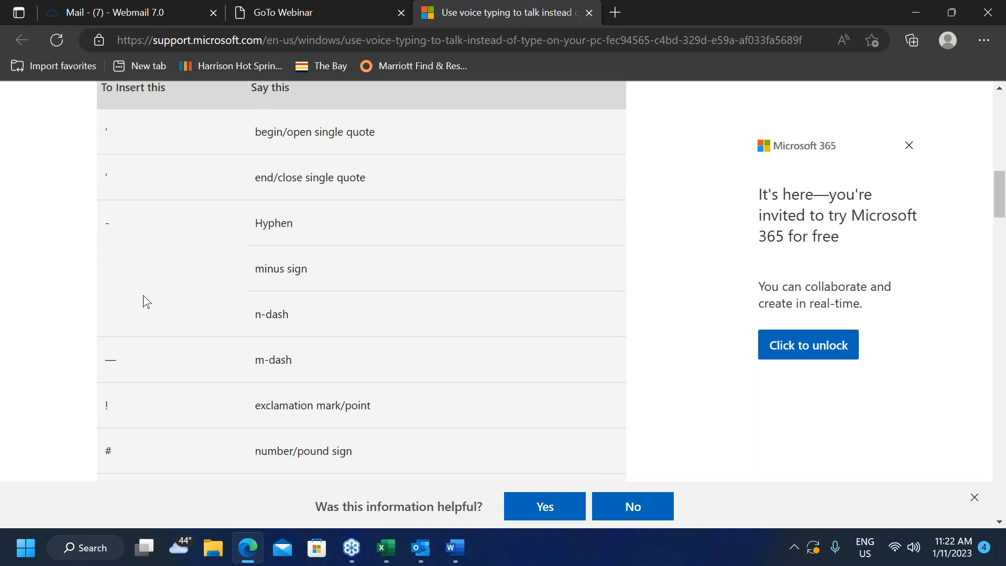
{"action": "scroll", "coordinate": [147, 302], "scroll_direction": "down", "scroll_amount": 2}
{"action": "scroll", "coordinate": [146, 301], "scroll_direction": "down", "scroll_amount": 3}
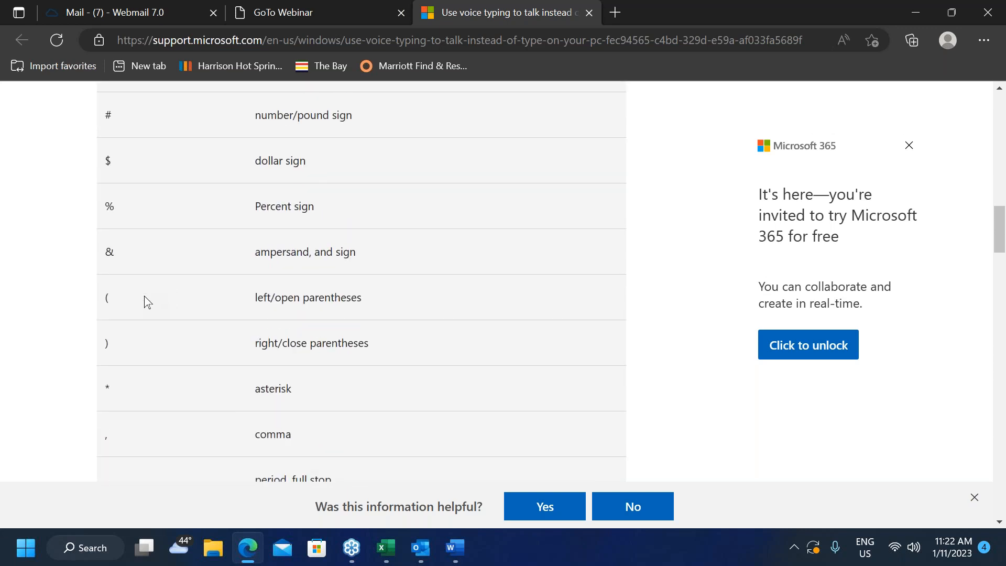
{"action": "scroll", "coordinate": [145, 296], "scroll_direction": "down", "scroll_amount": 1}
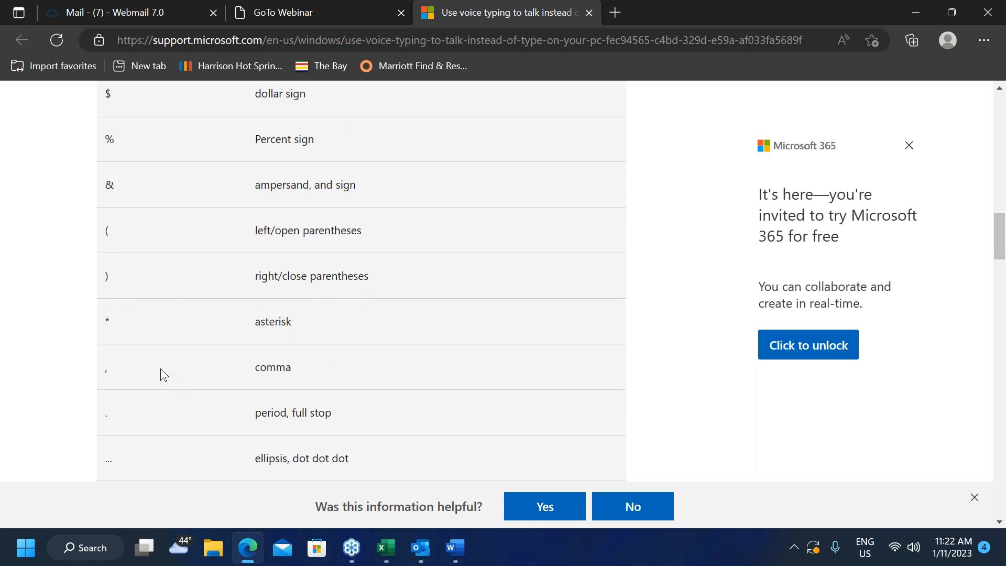
{"action": "scroll", "coordinate": [161, 368], "scroll_direction": "down", "scroll_amount": 3}
{"action": "scroll", "coordinate": [158, 393], "scroll_direction": "down", "scroll_amount": 1}
{"action": "scroll", "coordinate": [158, 395], "scroll_direction": "down", "scroll_amount": 15}
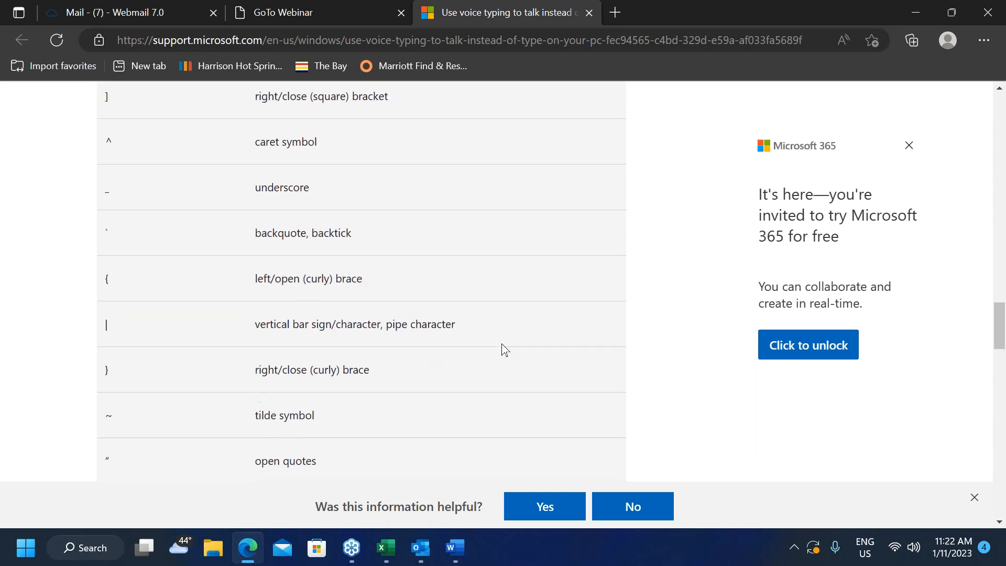
{"action": "scroll", "coordinate": [504, 349], "scroll_direction": "up", "scroll_amount": 20}
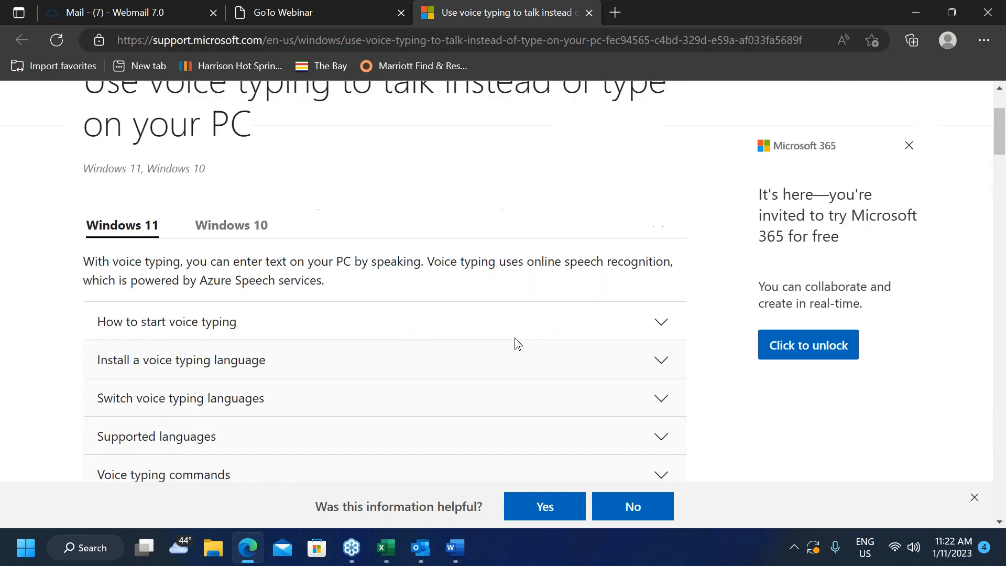
Expand the Voice typing commands section of the article and choose English (Canada) as the language.
{"action": "scroll", "coordinate": [516, 342], "scroll_direction": "down", "scroll_amount": 2}
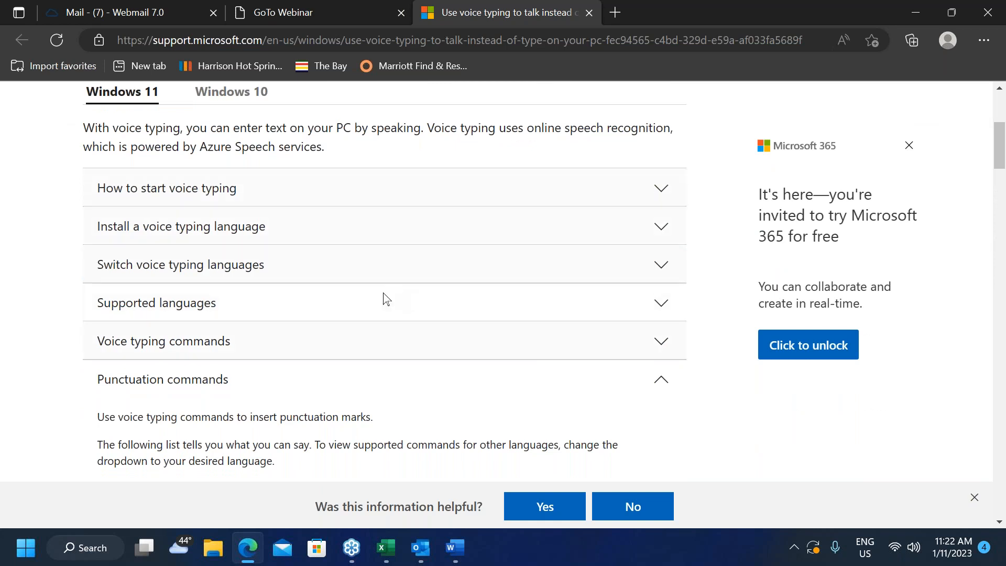
{"action": "scroll", "coordinate": [386, 299], "scroll_direction": "down", "scroll_amount": 1}
{"action": "left_click", "coordinate": [189, 274]}
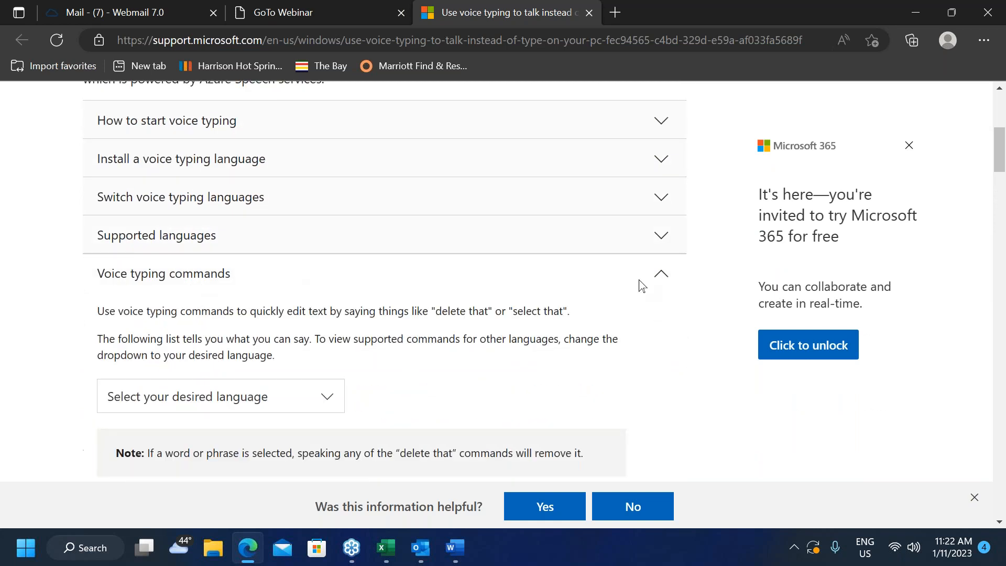
{"action": "left_click", "coordinate": [275, 401]}
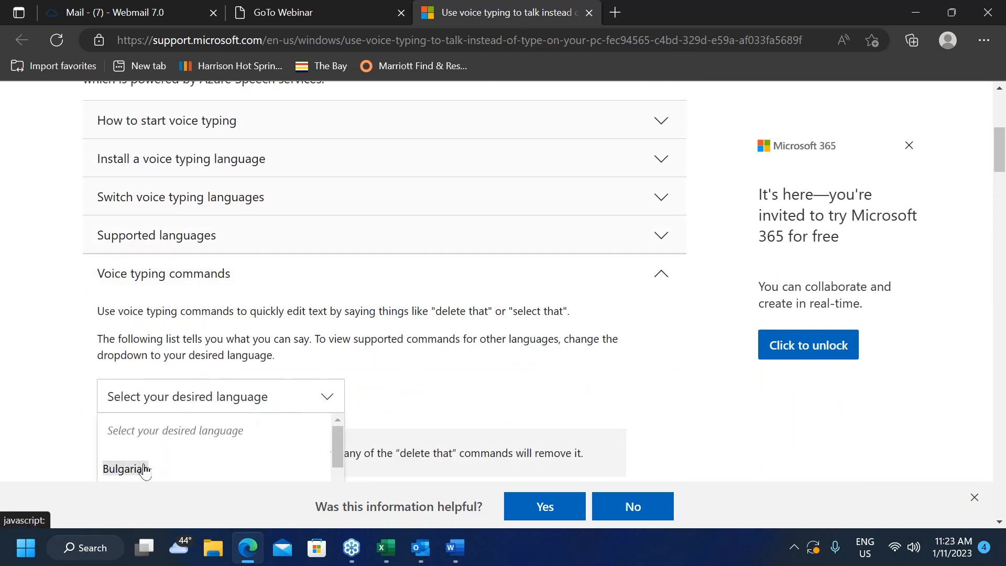
{"action": "scroll", "coordinate": [158, 462], "scroll_direction": "down", "scroll_amount": 4}
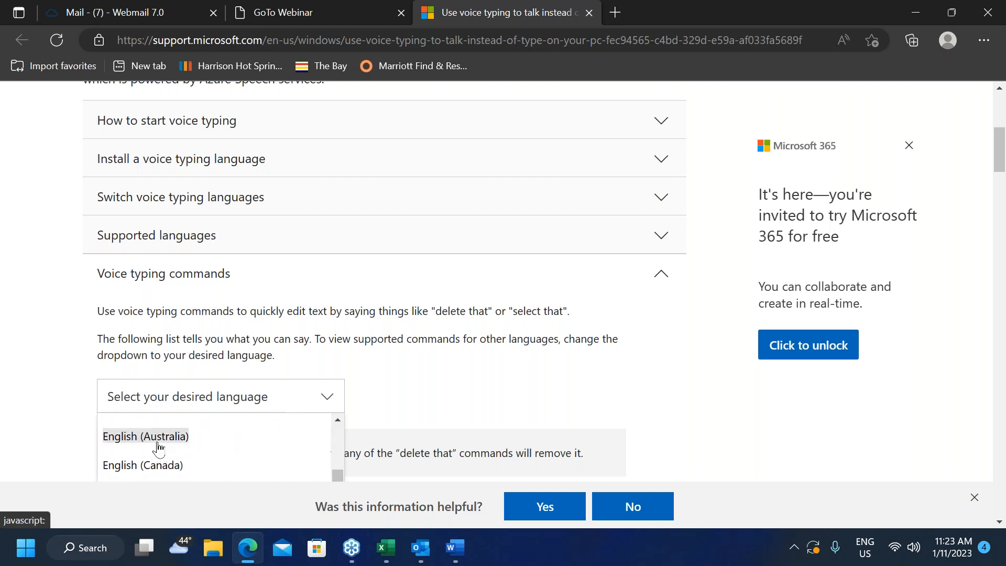
{"action": "left_click", "coordinate": [135, 469]}
Review the spoken commands for stopping or pausing voice typing and for deleting or selecting the last spoken phrase.
{"action": "scroll", "coordinate": [516, 335], "scroll_direction": "down", "scroll_amount": 1}
{"action": "scroll", "coordinate": [516, 335], "scroll_direction": "down", "scroll_amount": 1}
{"action": "scroll", "coordinate": [660, 342], "scroll_direction": "down", "scroll_amount": 1}
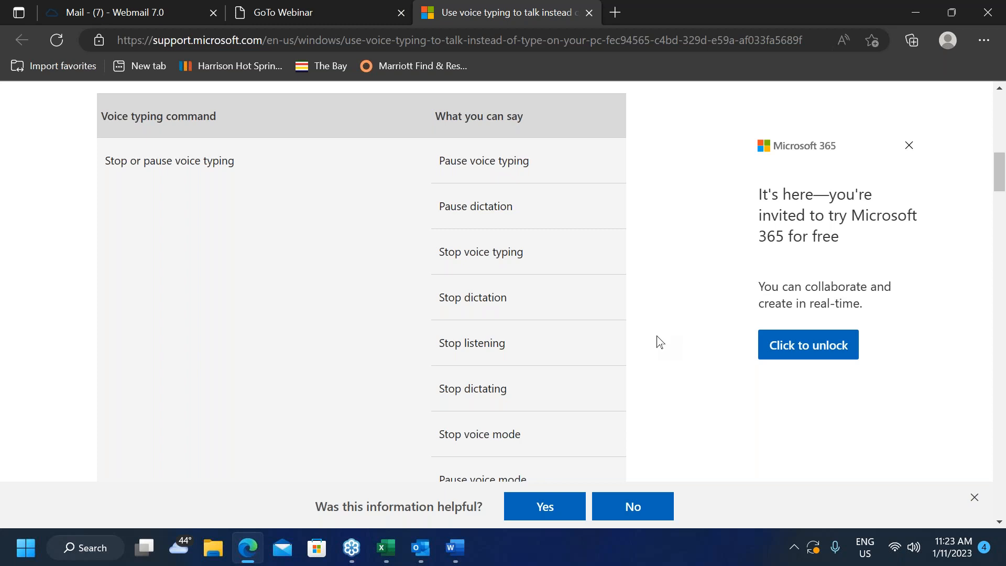
{"action": "scroll", "coordinate": [660, 341], "scroll_direction": "down", "scroll_amount": 2}
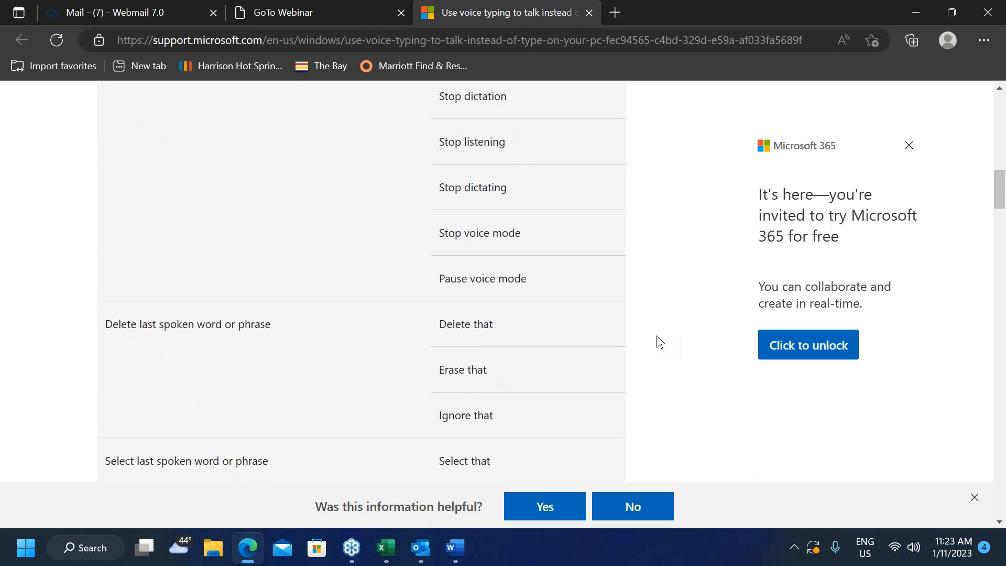
{"action": "scroll", "coordinate": [660, 341], "scroll_direction": "down", "scroll_amount": 1}
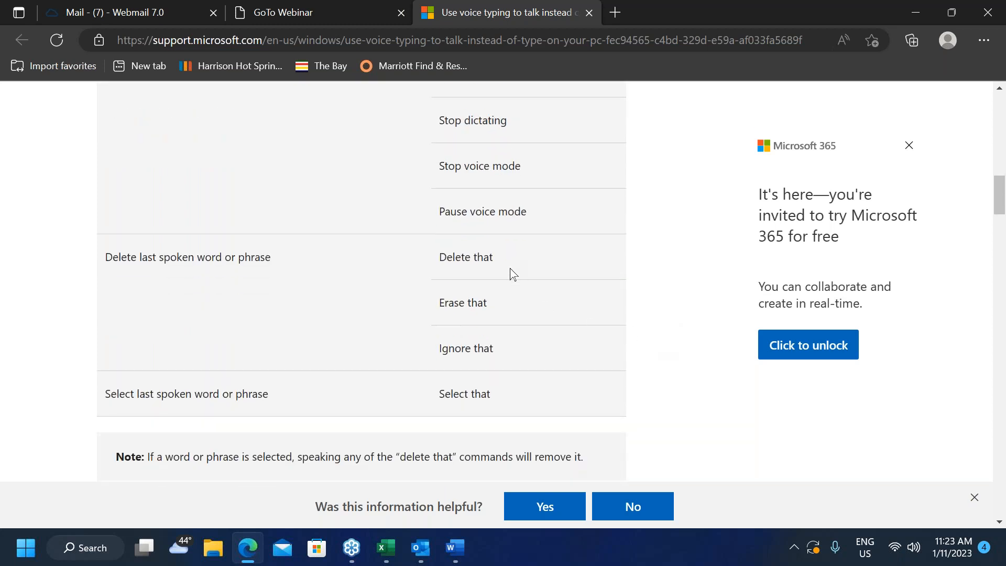
{"action": "scroll", "coordinate": [582, 315], "scroll_direction": "down", "scroll_amount": 1}
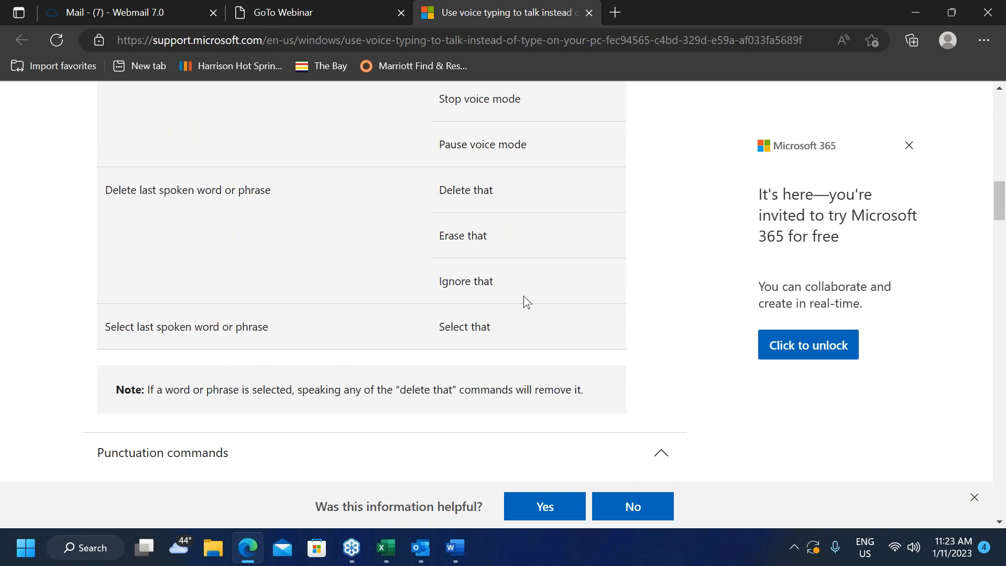
{"action": "scroll", "coordinate": [526, 297], "scroll_direction": "up", "scroll_amount": 15}
{"action": "scroll", "coordinate": [540, 301], "scroll_direction": "up", "scroll_amount": 1}
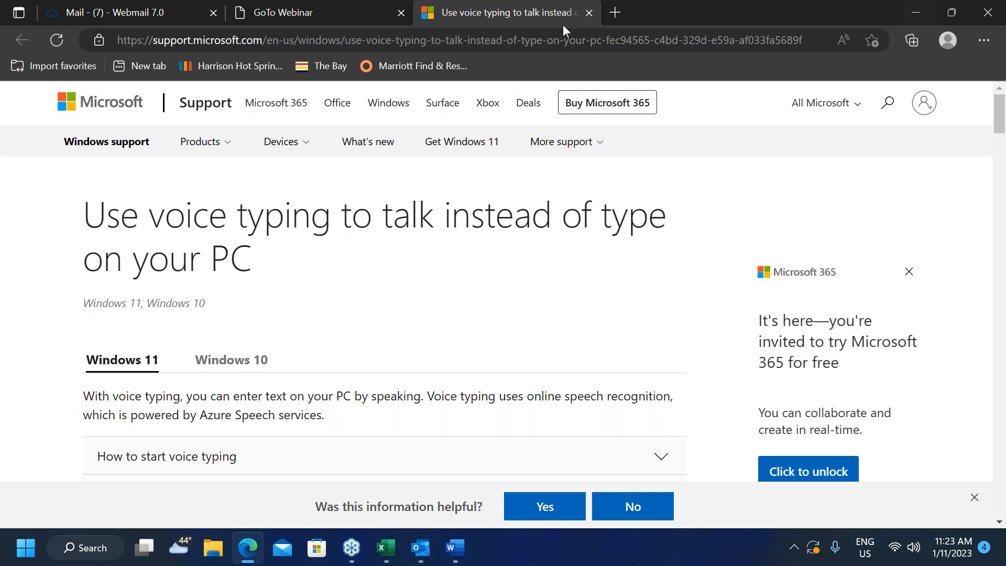
Minimize the browser and open Outlook 2016.
{"action": "left_click", "coordinate": [905, 13]}
{"action": "left_click", "coordinate": [905, 11]}
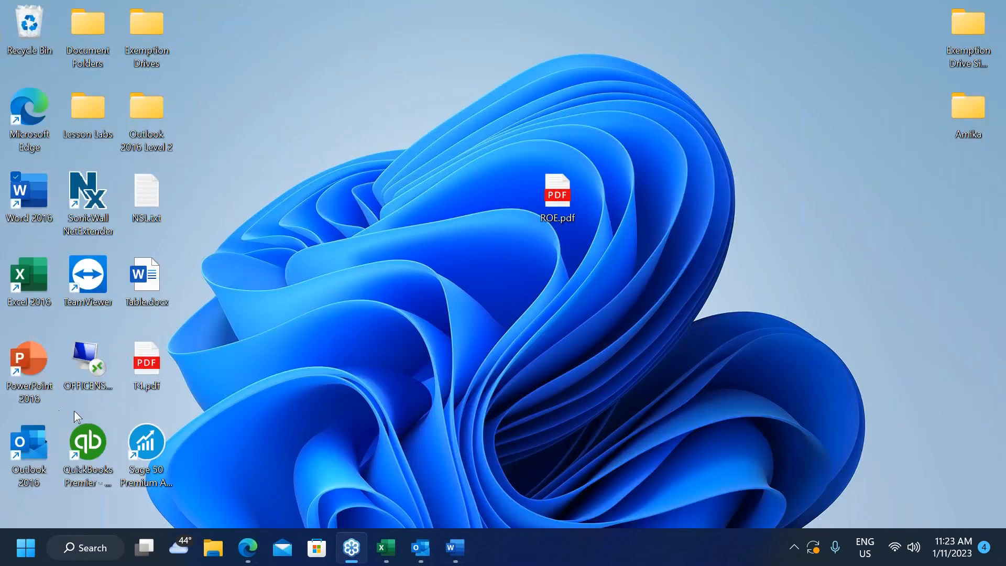
{"action": "left_click", "coordinate": [30, 450]}
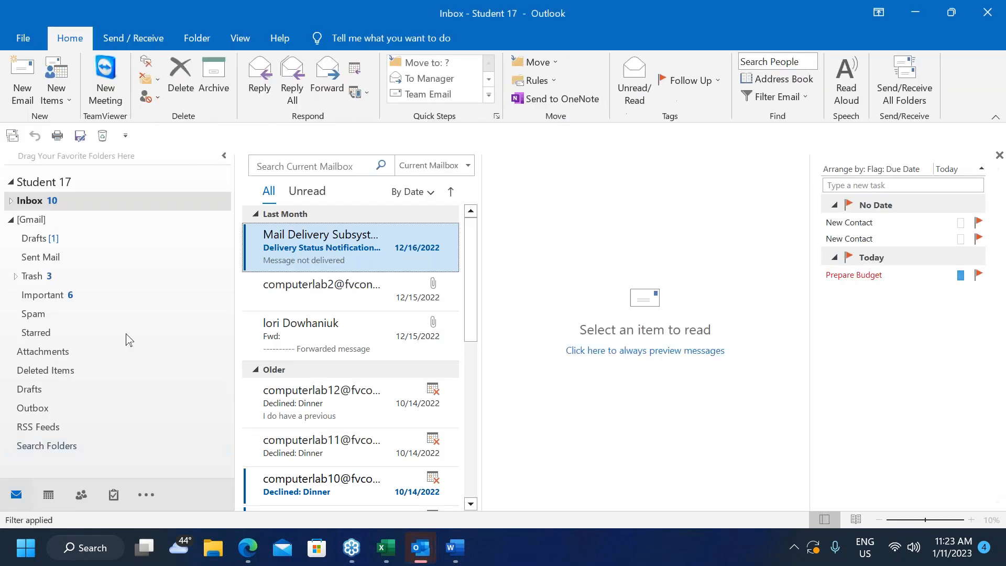
Start a new email, dictate "Window H and now as I start talking it's going to type my e-mail" in its body, and pause voice typing.
{"action": "left_click", "coordinate": [24, 83]}
{"action": "left_click", "coordinate": [929, 332]}
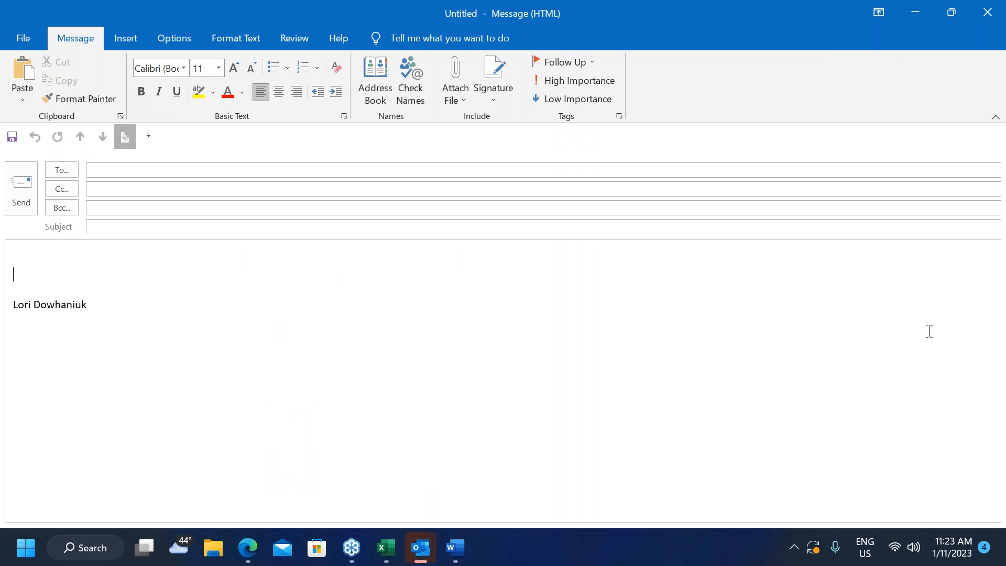
{"action": "key", "text": "super+h"}
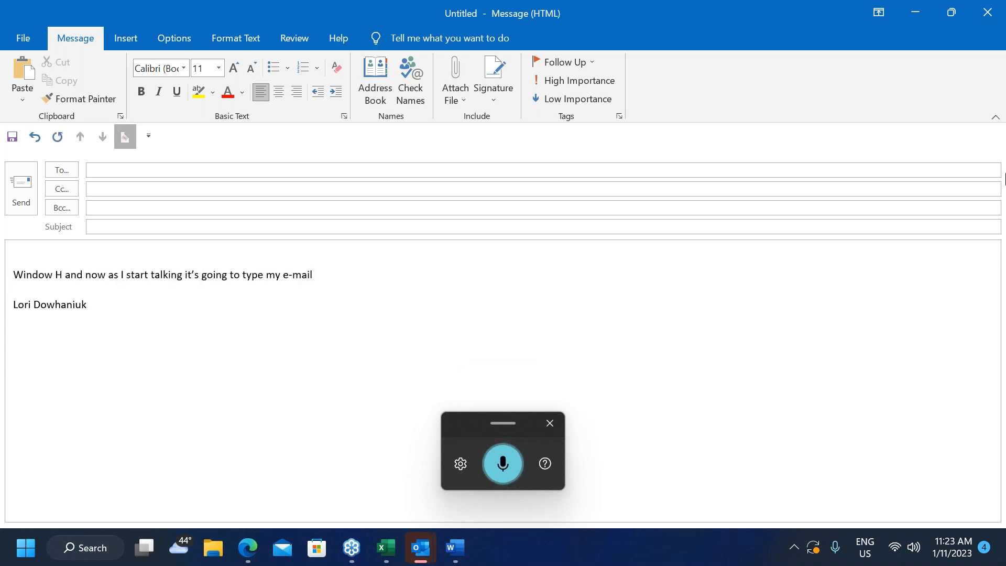
{"action": "left_click", "coordinate": [502, 463]}
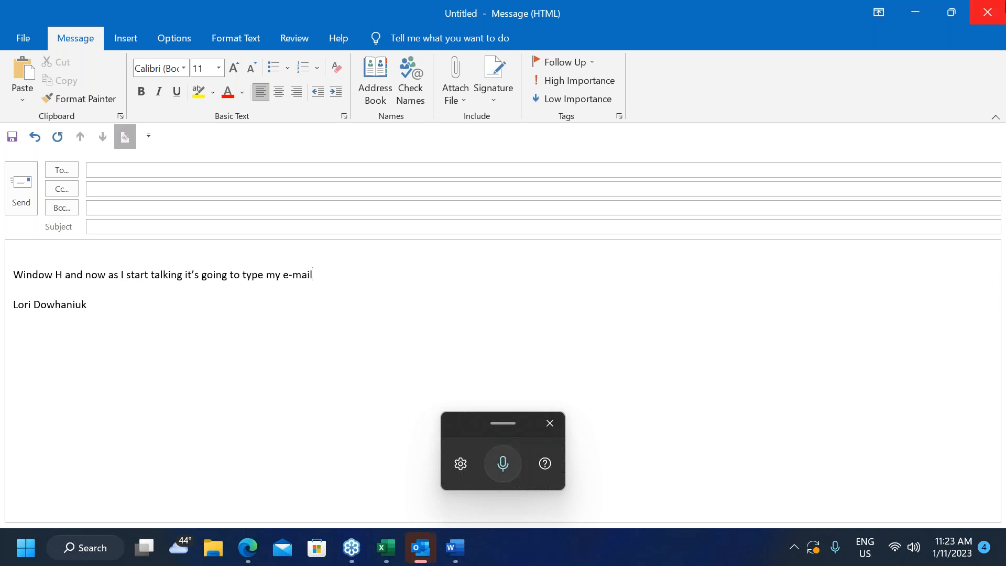
Close the dictated email without saving it and minimize the Outlook inbox.
{"action": "left_click", "coordinate": [988, 12]}
{"action": "left_click", "coordinate": [510, 315]}
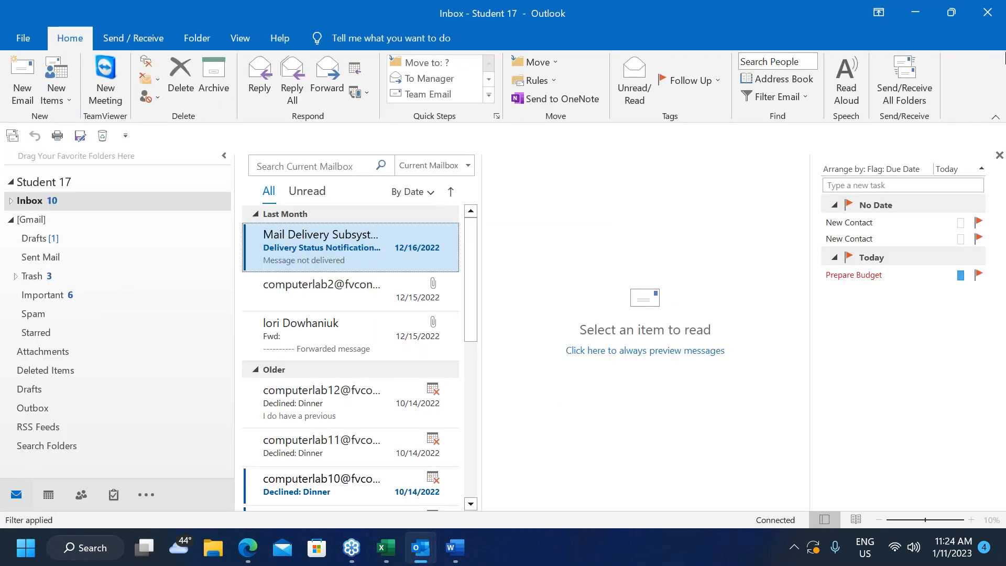
{"action": "left_click", "coordinate": [914, 12]}
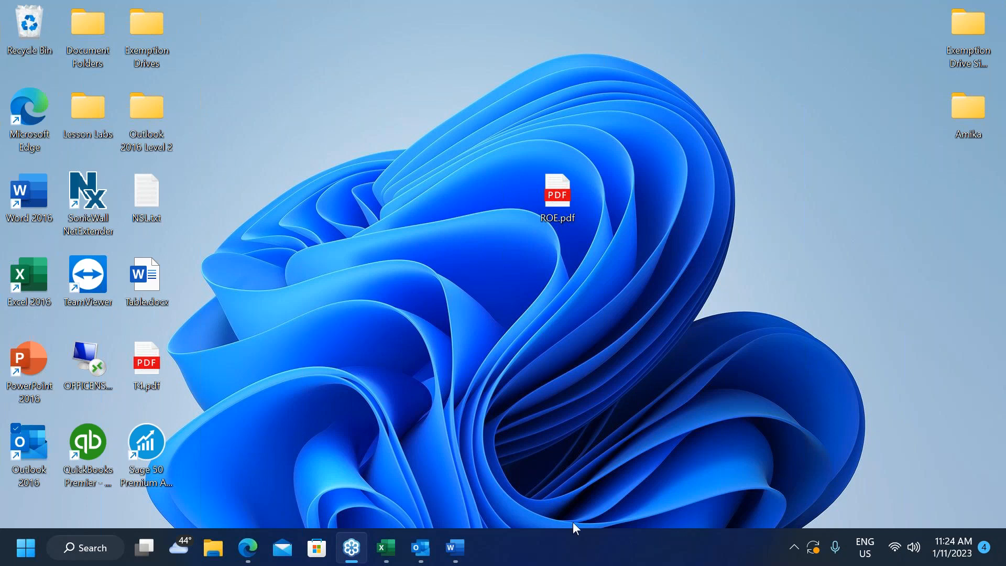
Restore and minimize the browser, and preview the open windows of the running apps.
{"action": "mouse_move", "coordinate": [256, 548]}
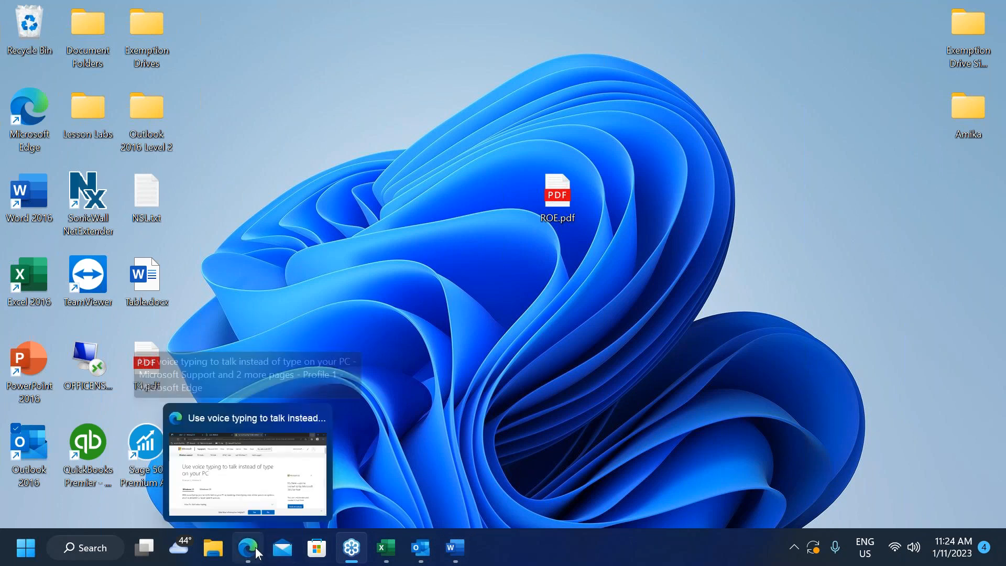
{"action": "left_click", "coordinate": [249, 559]}
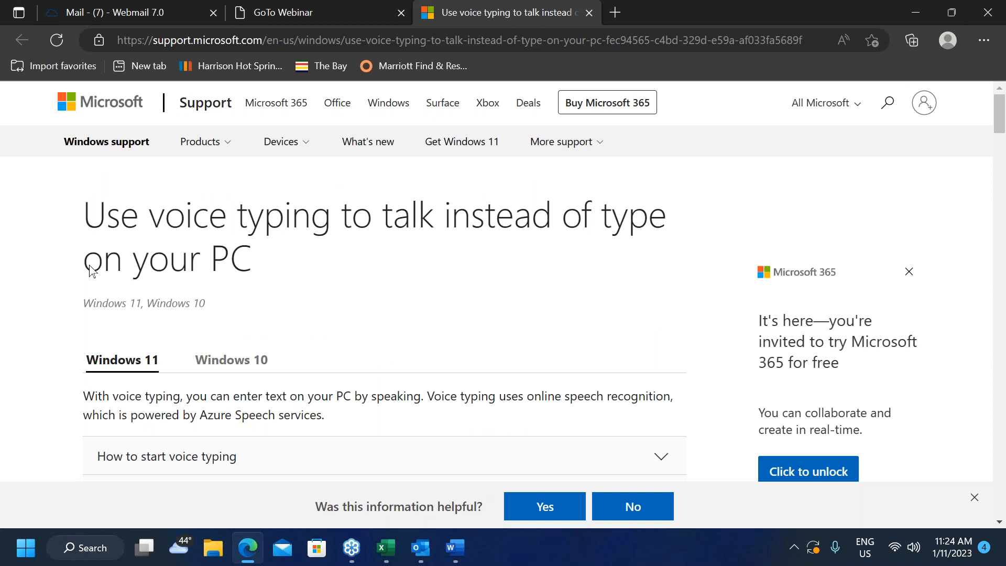
{"action": "left_click", "coordinate": [917, 11]}
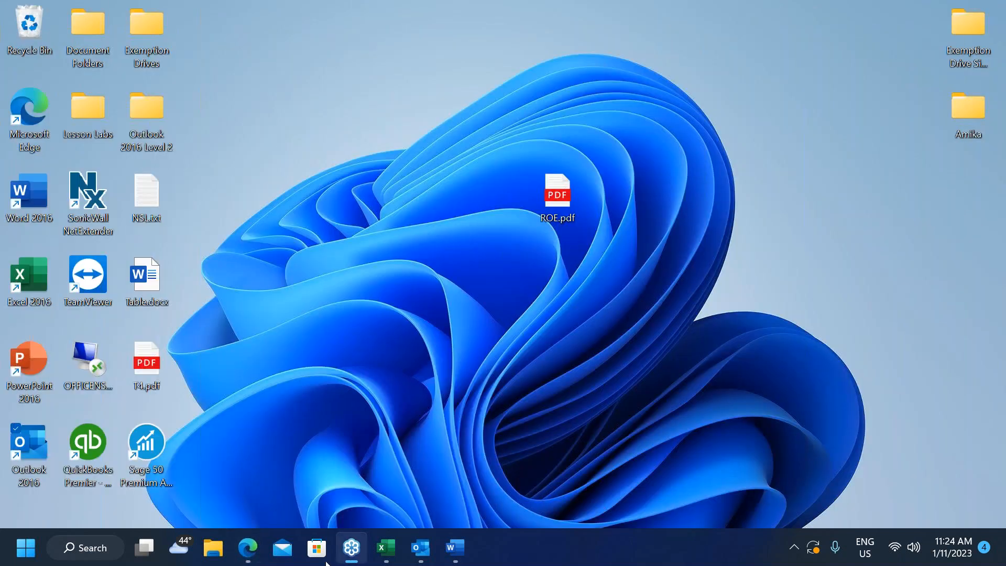
{"action": "mouse_move", "coordinate": [341, 549]}
{"action": "mouse_move", "coordinate": [386, 556]}
{"action": "mouse_move", "coordinate": [426, 553]}
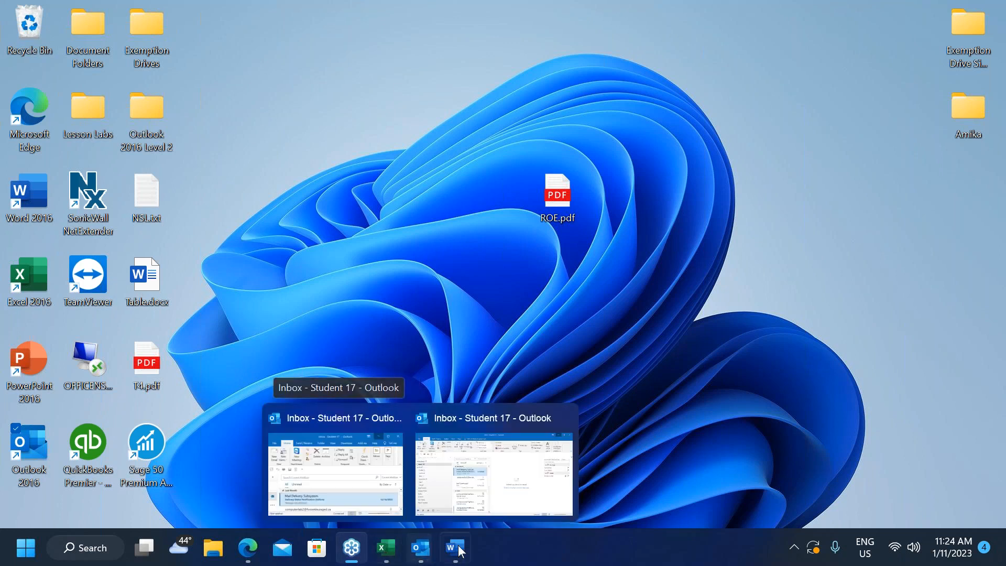
{"action": "mouse_move", "coordinate": [459, 552]}
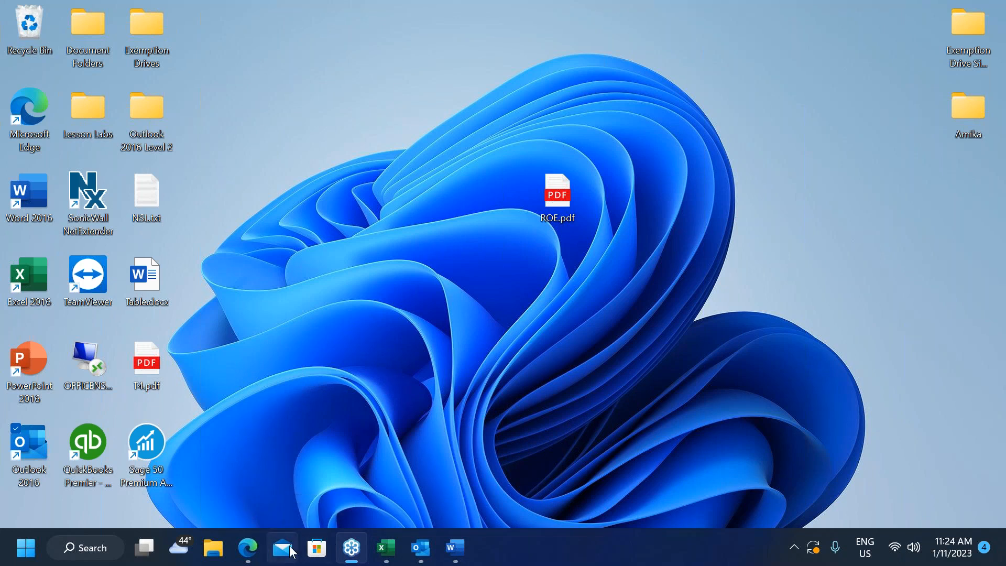
Open a maximized File Explorer window and open the Documents subfolder modified on 1/3/2023.
{"action": "left_click", "coordinate": [214, 549]}
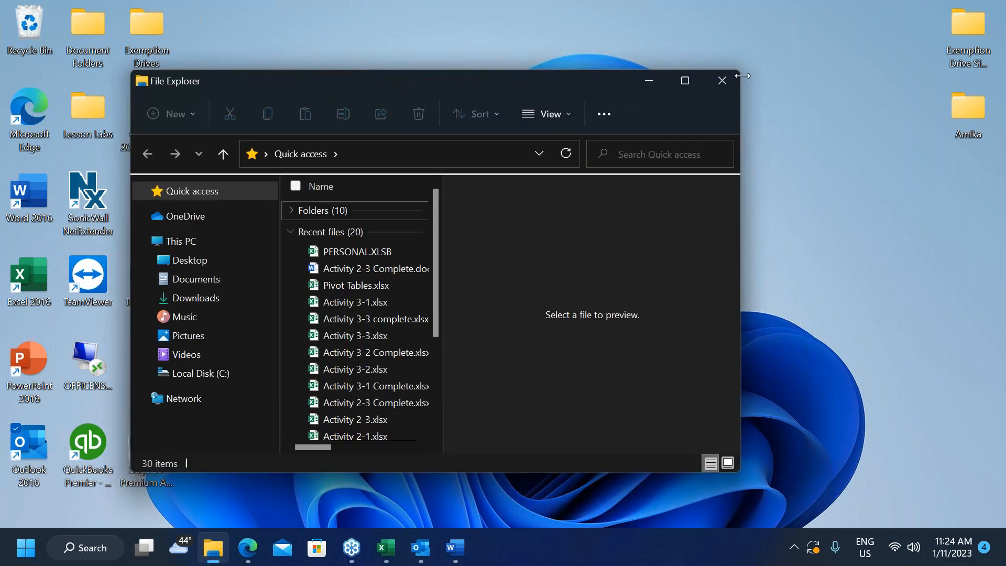
{"action": "left_click", "coordinate": [686, 81]}
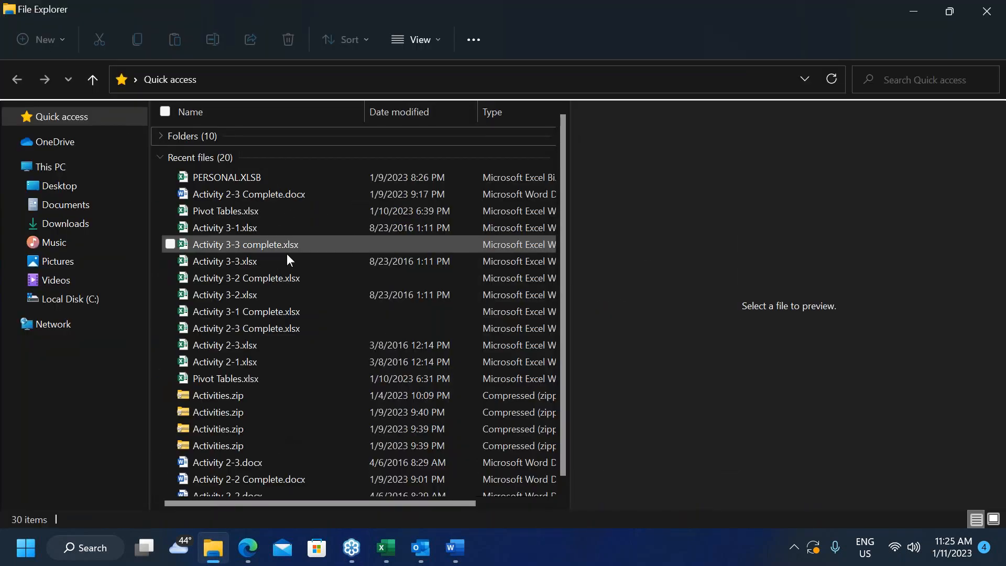
{"action": "left_click", "coordinate": [80, 209]}
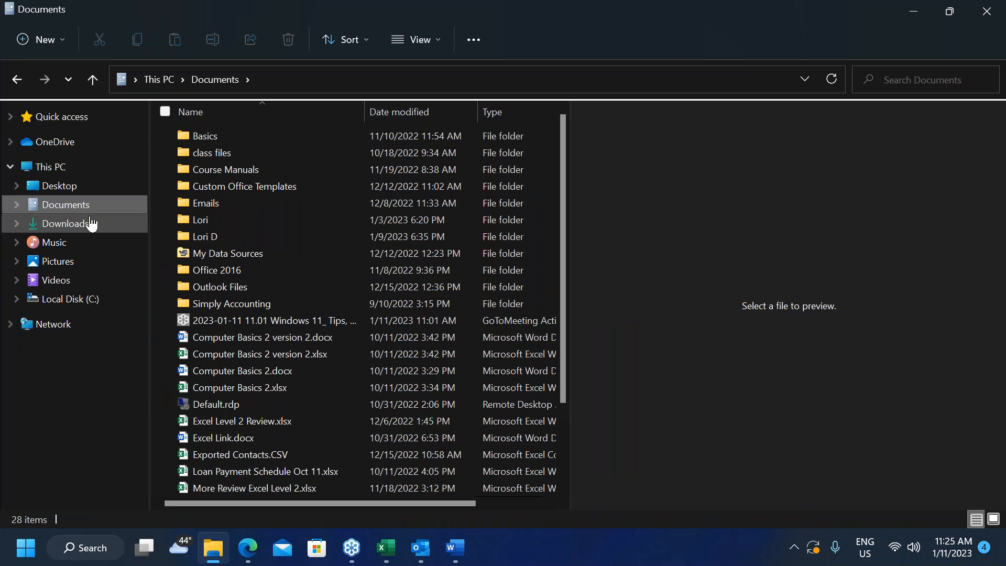
{"action": "mouse_move", "coordinate": [357, 236]}
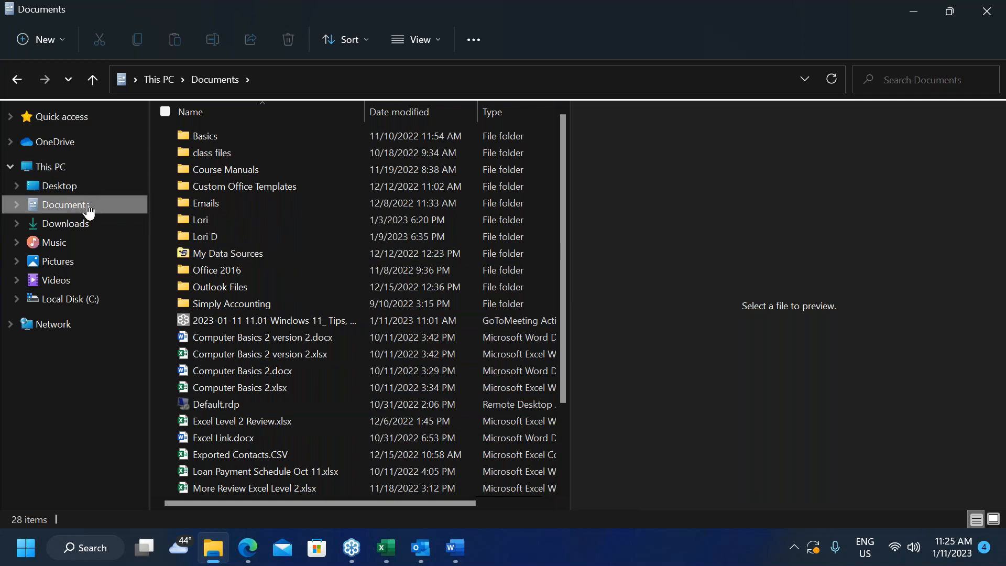
{"action": "left_click", "coordinate": [182, 219]}
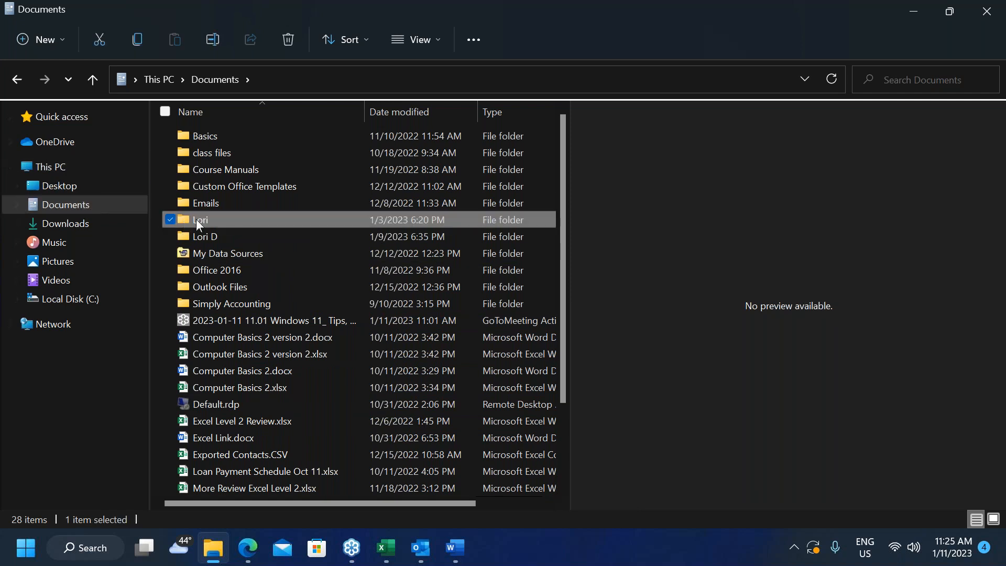
{"action": "double_click", "coordinate": [198, 220]}
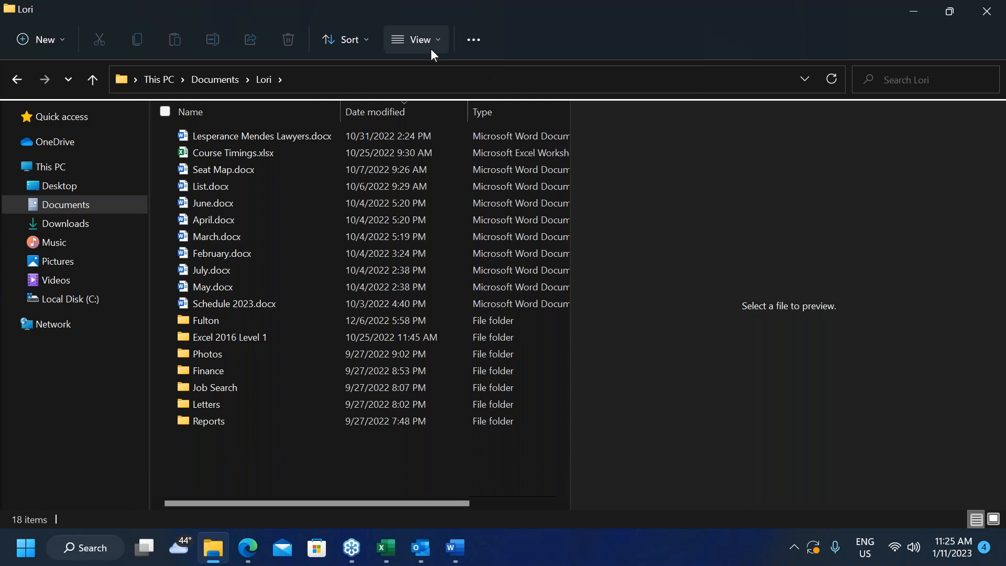
Hide the preview pane in File Explorer.
{"action": "left_click", "coordinate": [438, 35]}
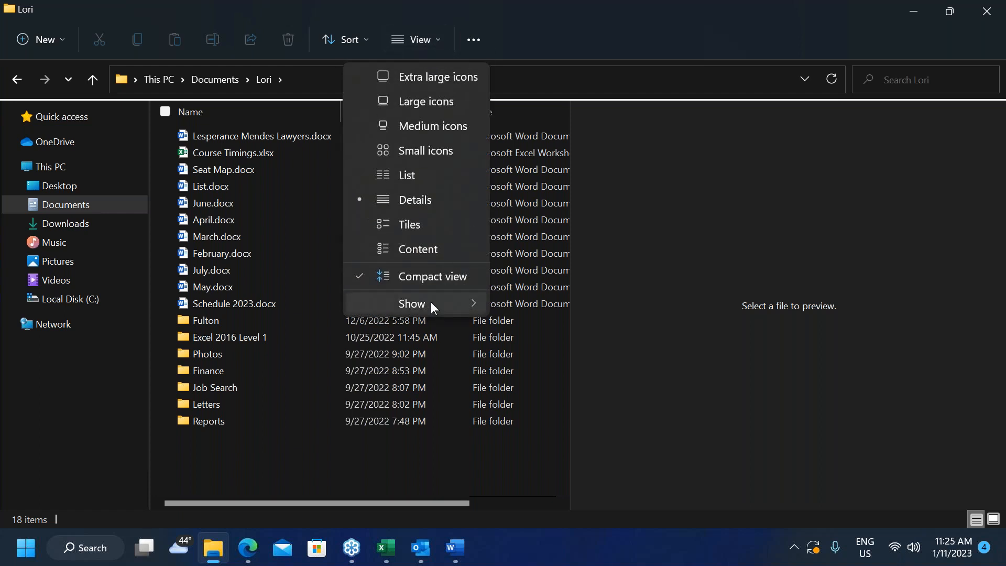
{"action": "mouse_move", "coordinate": [431, 303]}
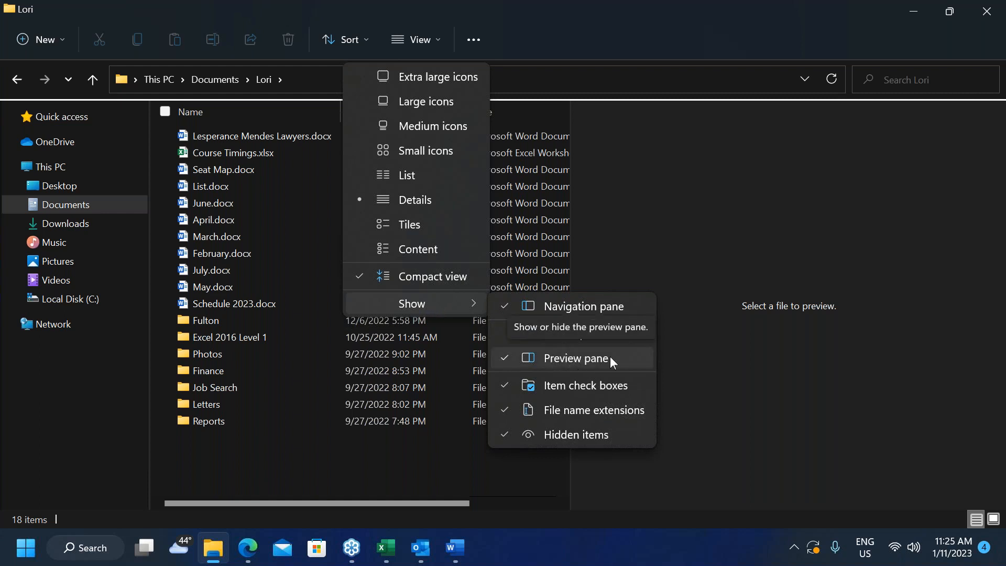
{"action": "left_click", "coordinate": [595, 361]}
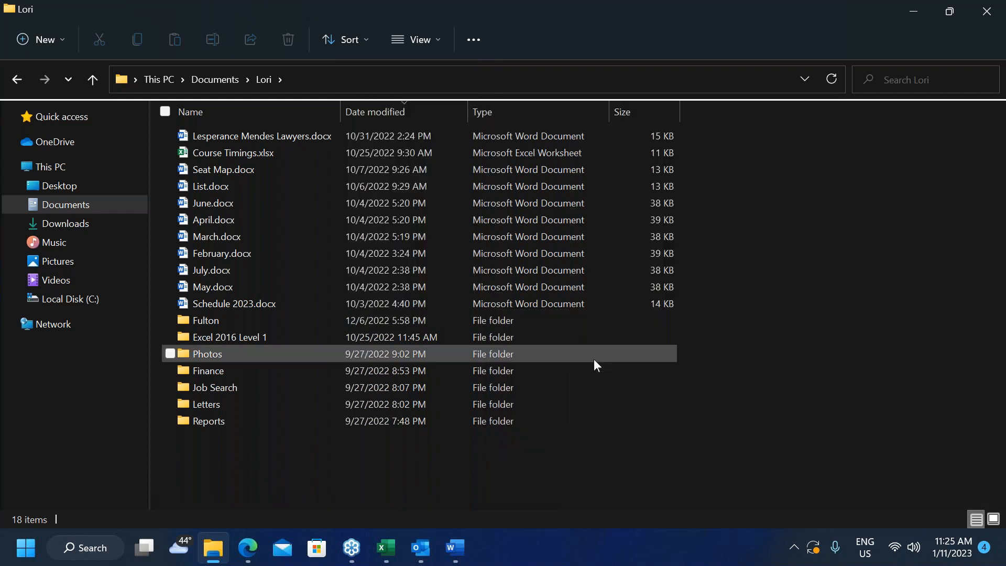
{"action": "left_click", "coordinate": [440, 45]}
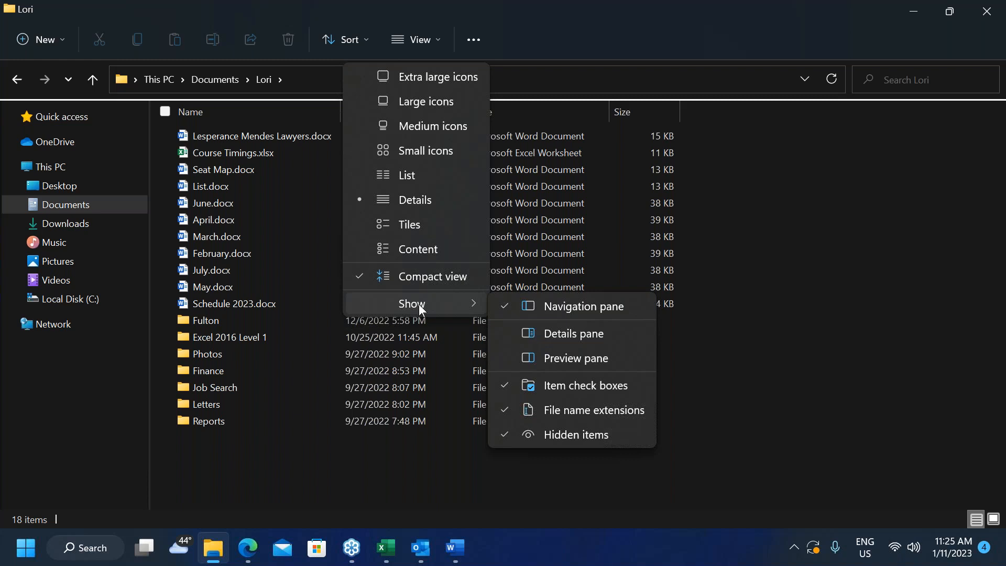
{"action": "left_click", "coordinate": [436, 36]}
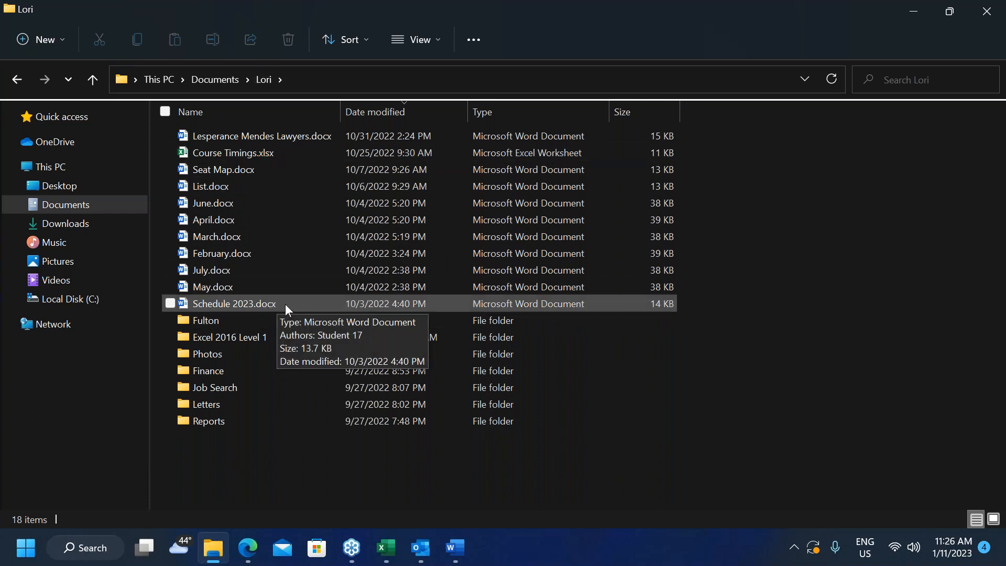
Copy the Schedule 2023.docx file to the clipboard.
{"action": "left_click", "coordinate": [253, 303]}
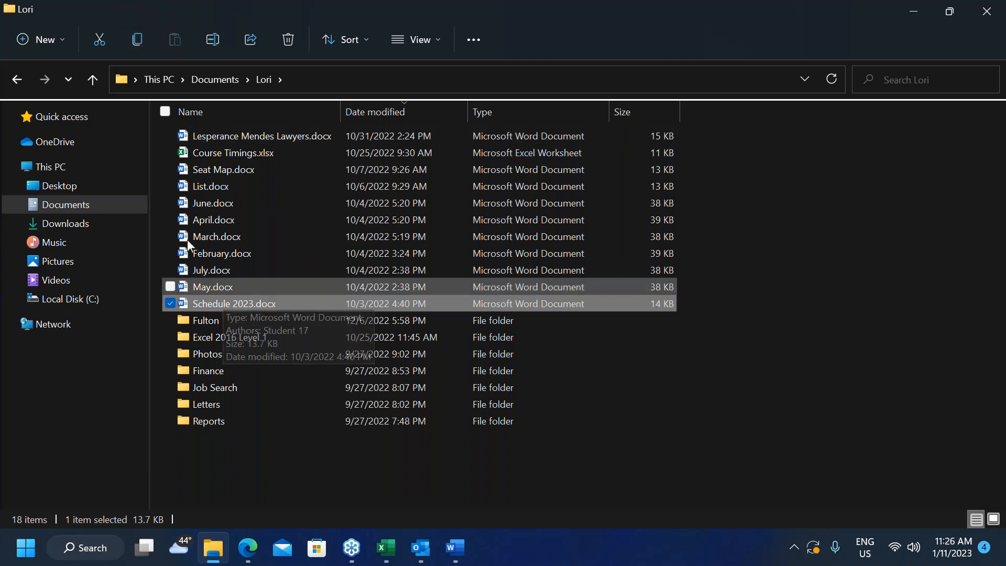
{"action": "left_click", "coordinate": [137, 42]}
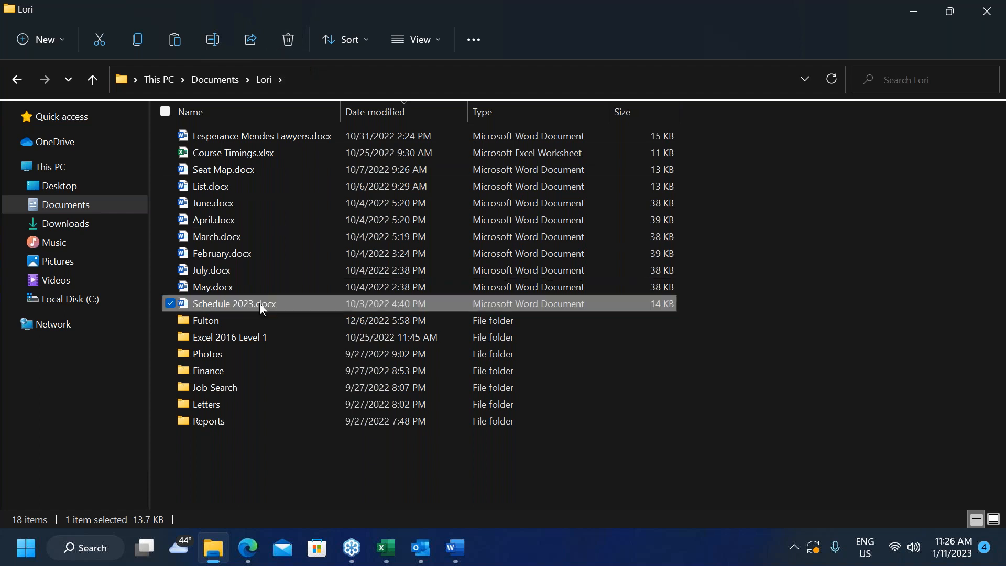
Display the extended options for Schedule 2023.docx and copy the file's path.
{"action": "mouse_move", "coordinate": [260, 303]}
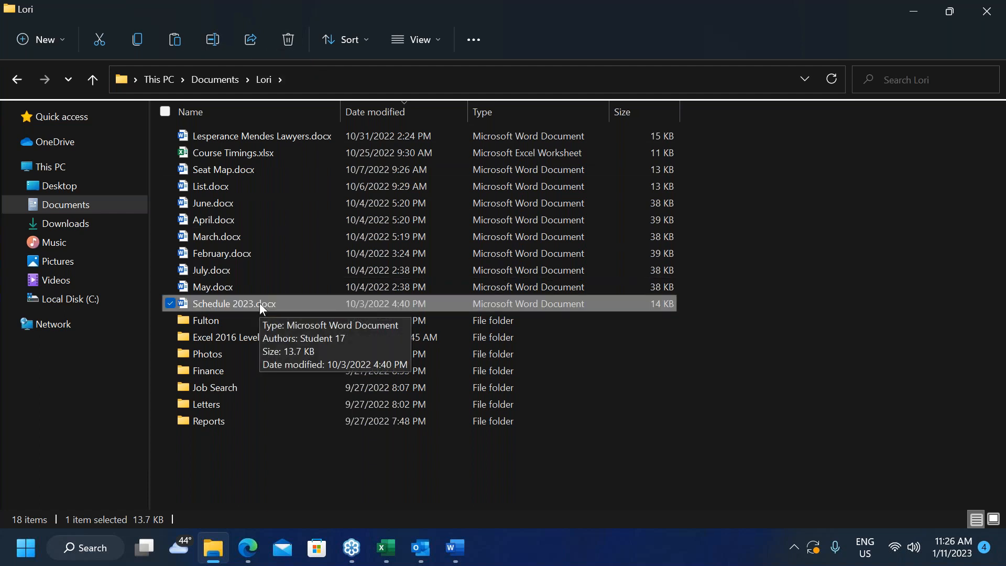
{"action": "right_click", "coordinate": [226, 305]}
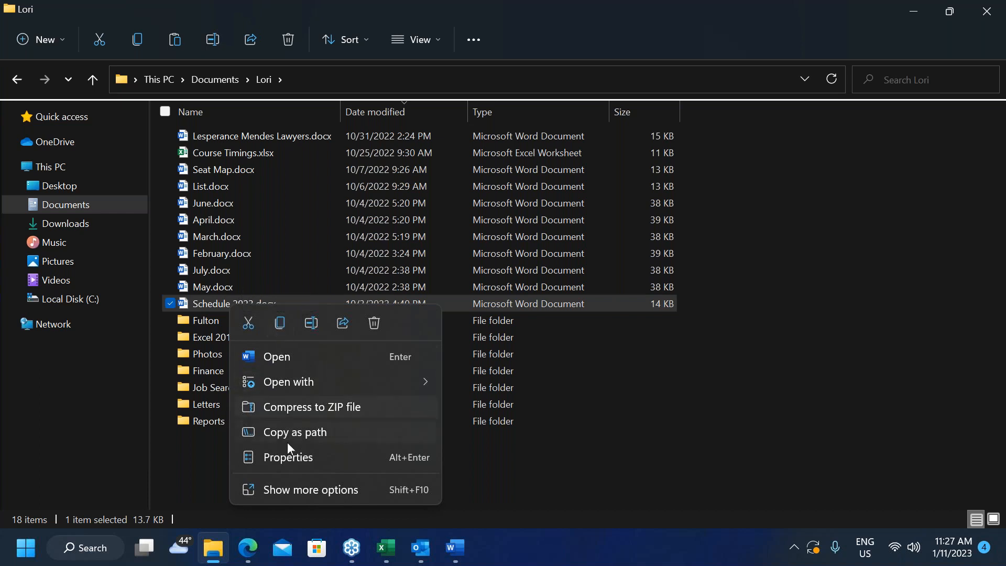
{"action": "left_click", "coordinate": [281, 492]}
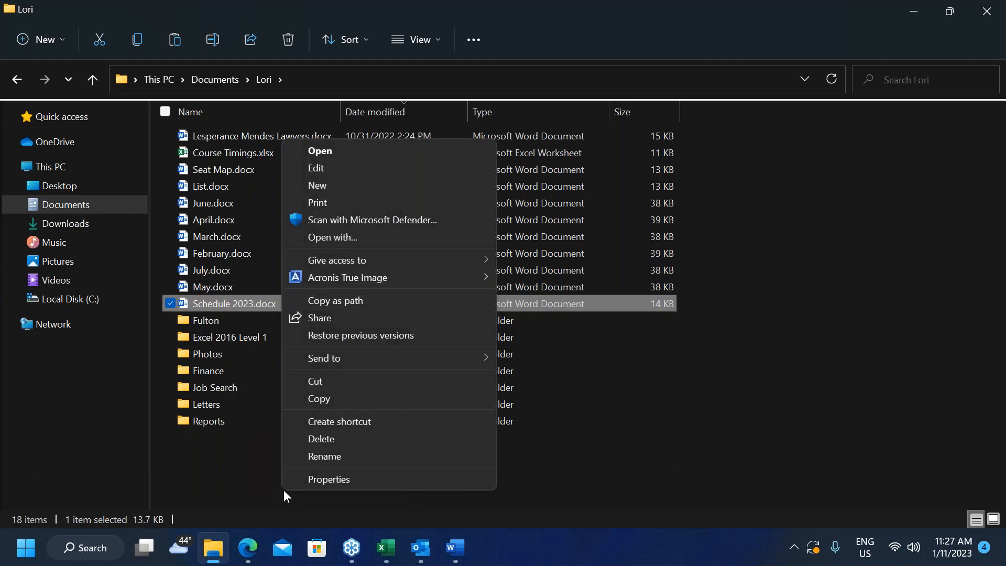
{"action": "right_click", "coordinate": [221, 304]}
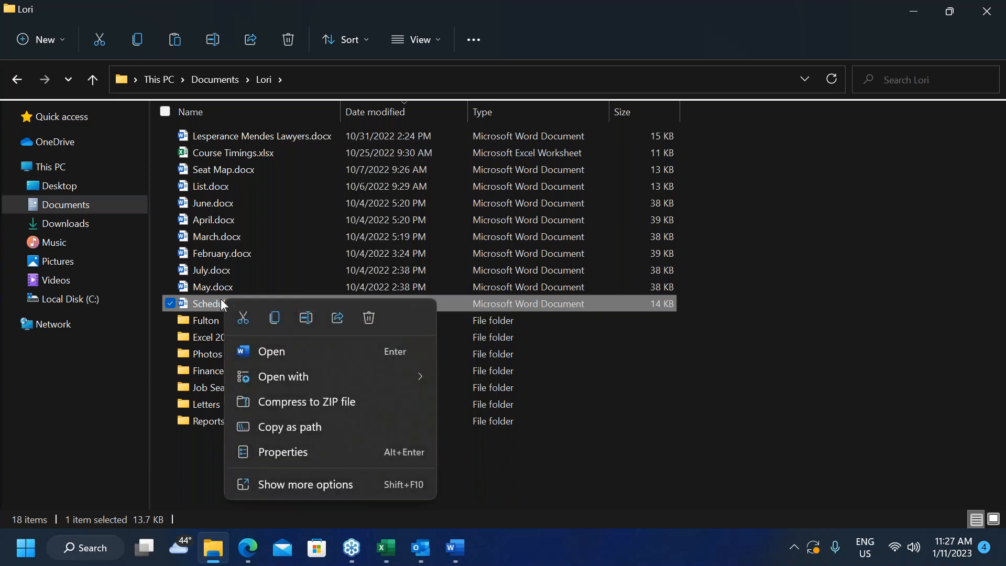
{"action": "left_click", "coordinate": [293, 426]}
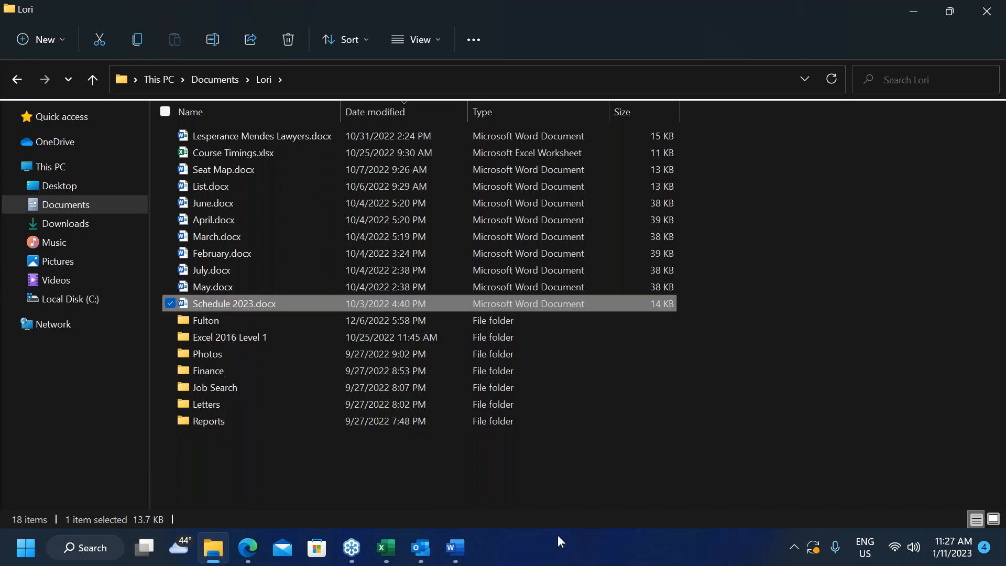
Switch to Word and clear the dictated sentence from Document1.
{"action": "left_click", "coordinate": [456, 554]}
{"action": "key", "text": "super+Up"}
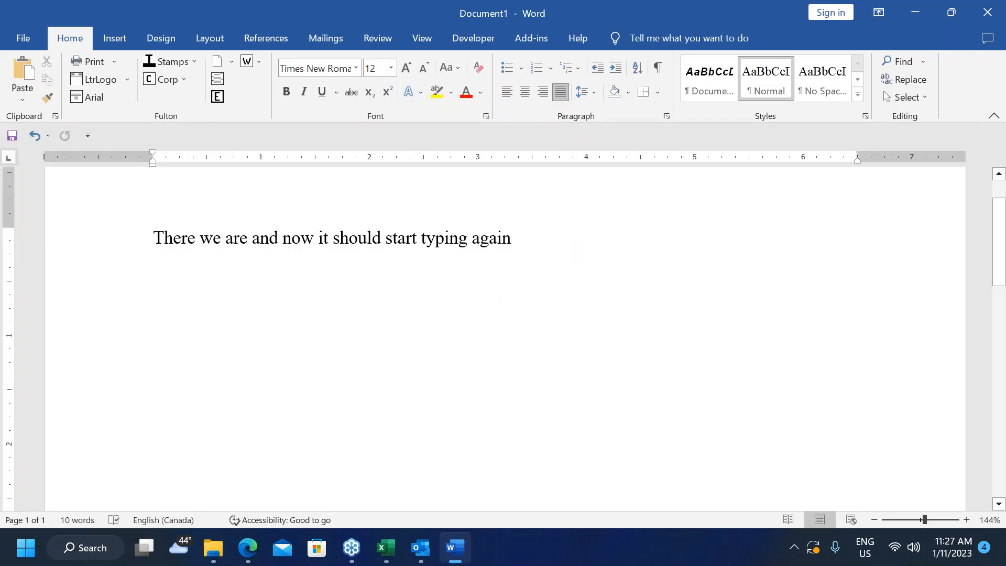
{"action": "left_click", "coordinate": [18, 265]}
{"action": "key", "text": "Delete"}
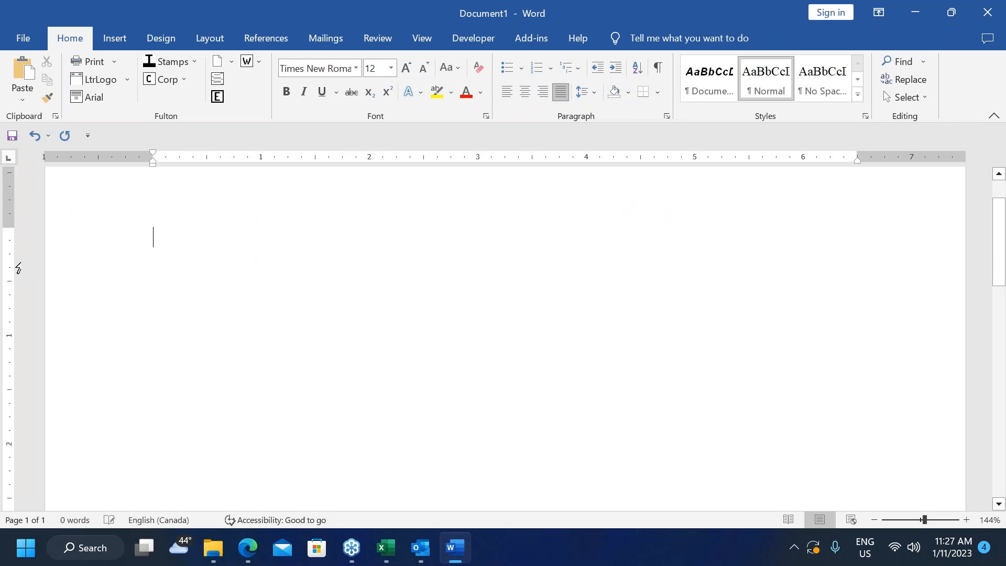
Paste the copied path of Schedule 2023.docx into the blank document and delete it again.
{"action": "left_click", "coordinate": [28, 69]}
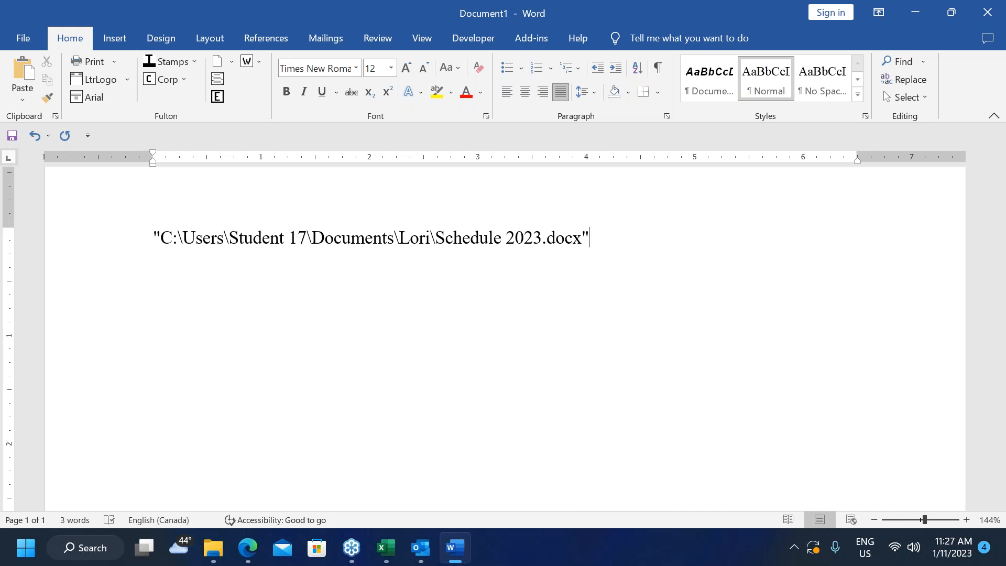
{"action": "left_click", "coordinate": [111, 245]}
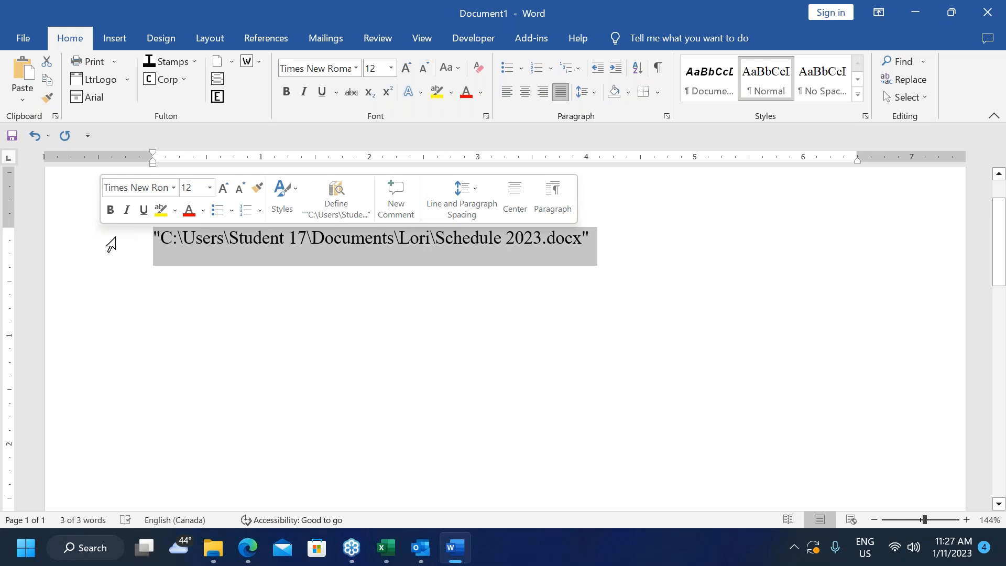
{"action": "key", "text": "Delete"}
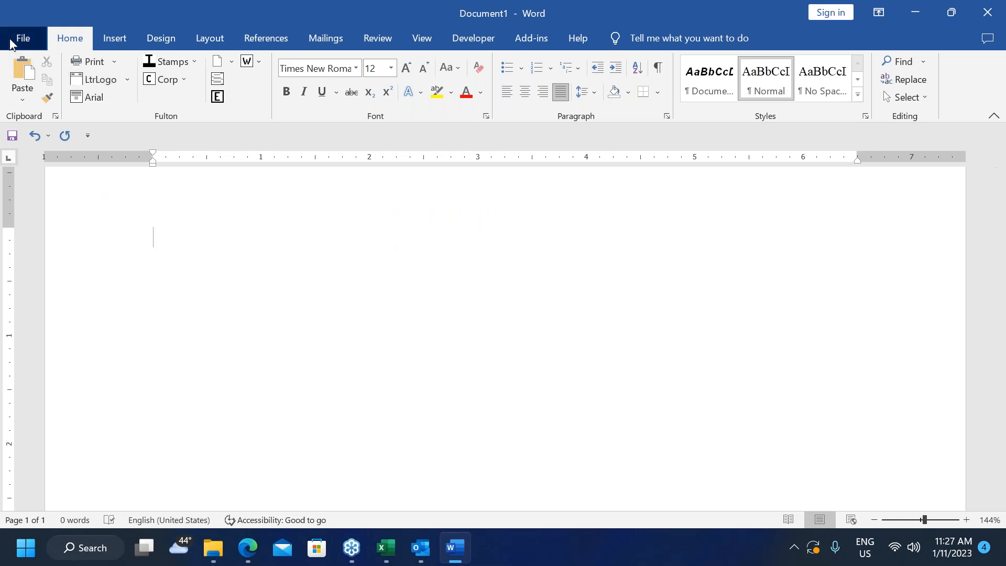
Browse for a file to open, paste the path of Schedule 2023.docx as the location, and cancel.
{"action": "left_click", "coordinate": [9, 39]}
{"action": "left_click", "coordinate": [54, 148]}
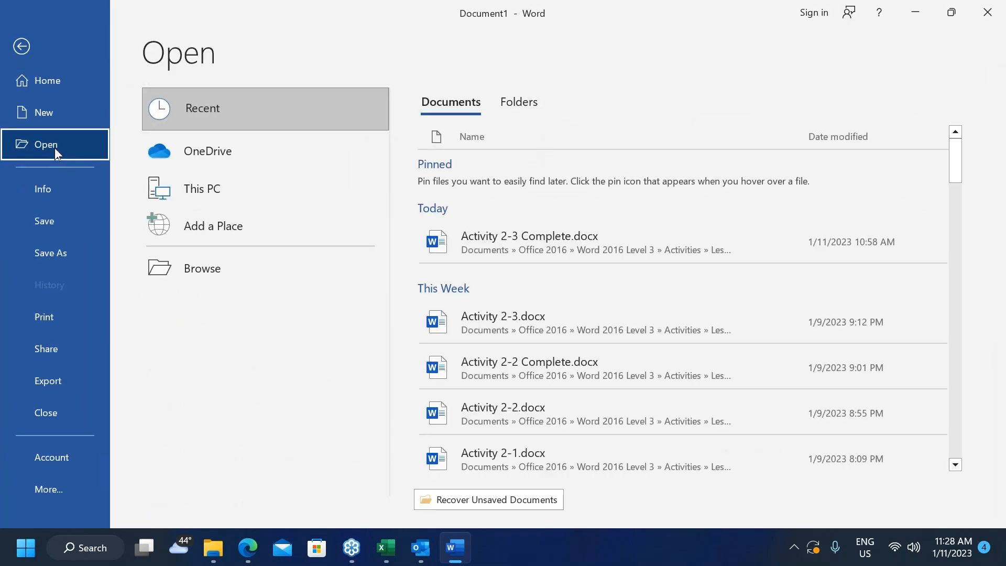
{"action": "left_click", "coordinate": [199, 268]}
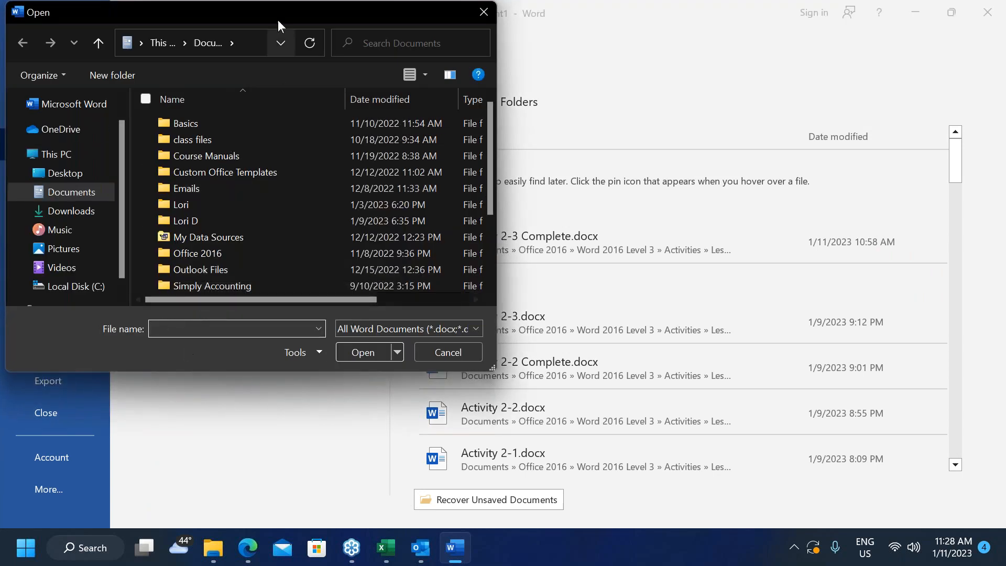
{"action": "left_click", "coordinate": [250, 41]}
{"action": "right_click", "coordinate": [212, 39]}
{"action": "left_click", "coordinate": [258, 111]}
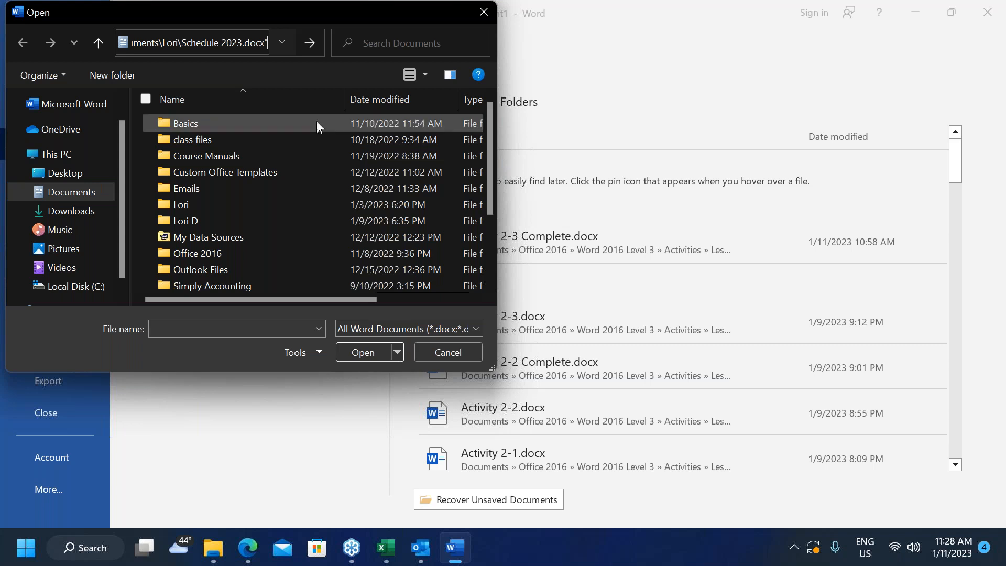
{"action": "left_click", "coordinate": [448, 353]}
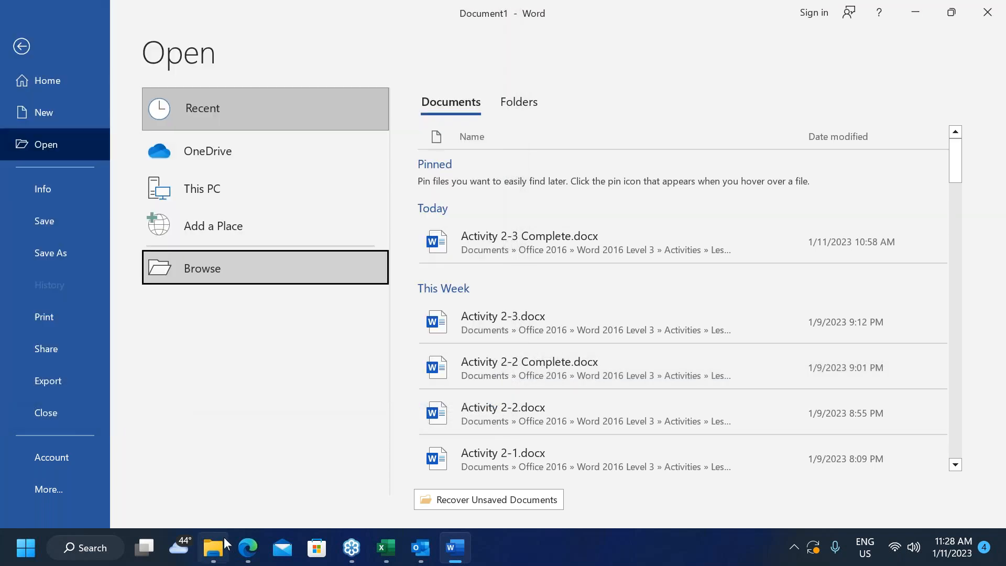
Switch to File Explorer and copy the path of the Documents subfolder modified on 1/3/2023.
{"action": "left_click", "coordinate": [214, 546]}
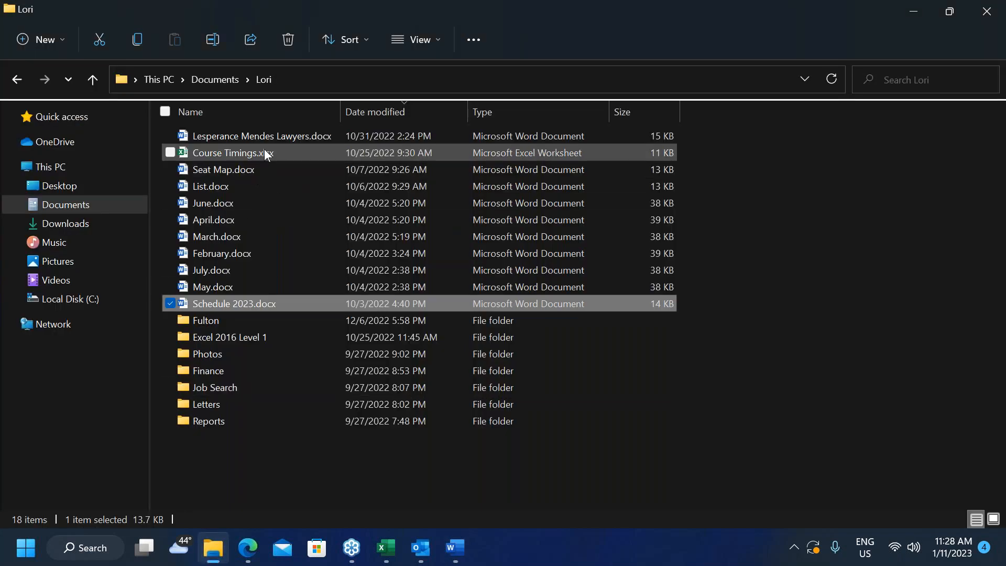
{"action": "left_click", "coordinate": [58, 209]}
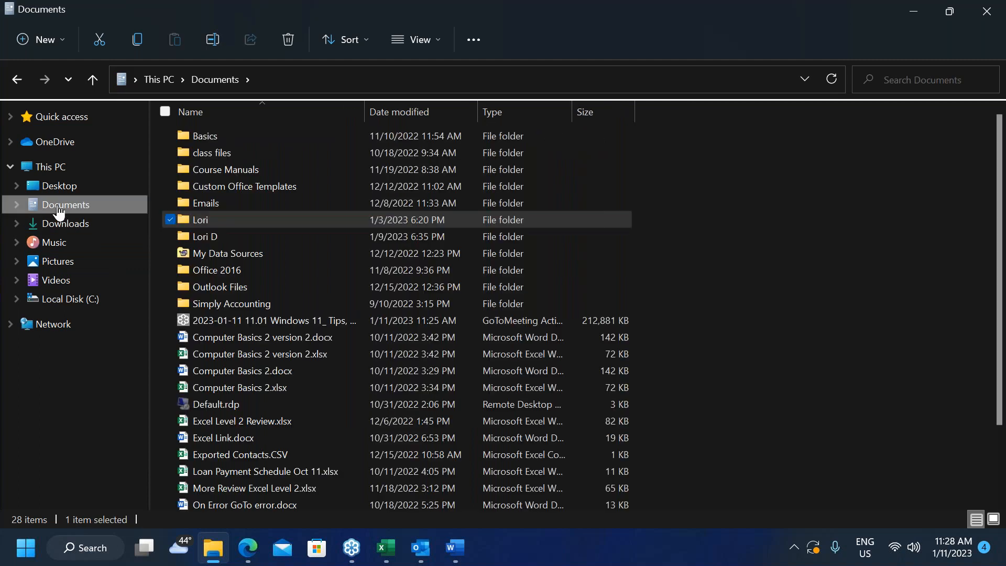
{"action": "right_click", "coordinate": [203, 220]}
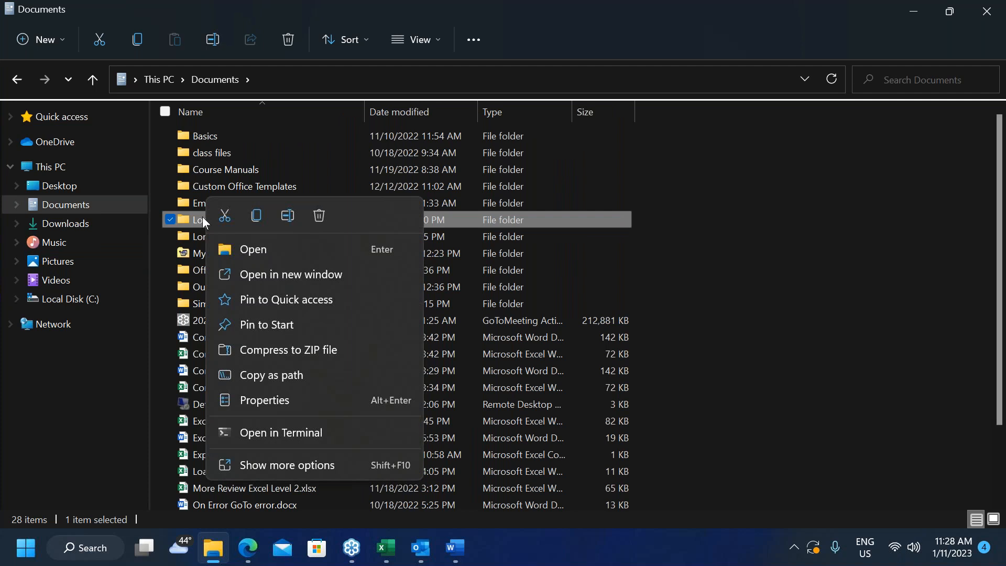
{"action": "left_click", "coordinate": [263, 375]}
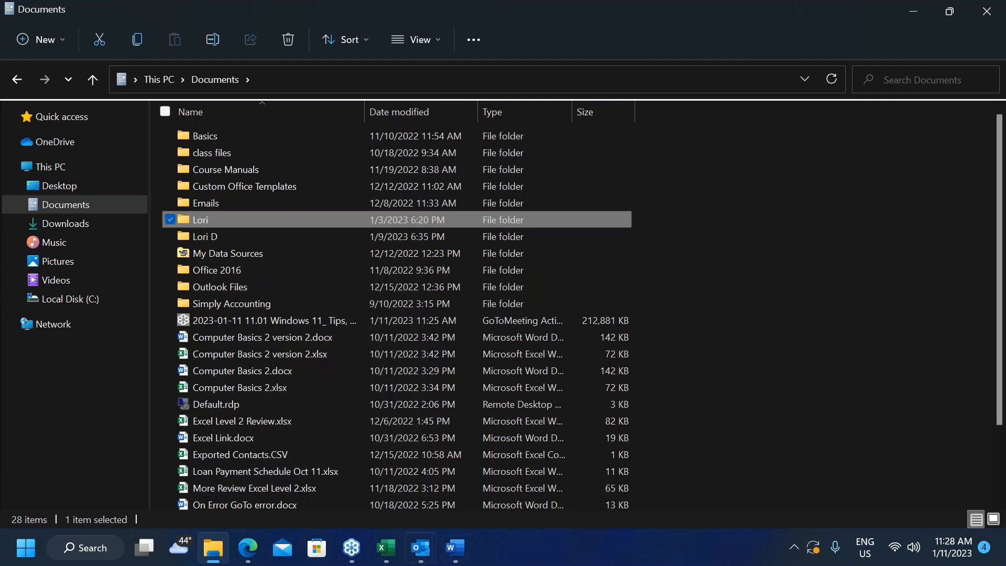
Switch to Word, browse for a file to open, and try to go to the pasted folder path with its quotation marks.
{"action": "left_click", "coordinate": [454, 548]}
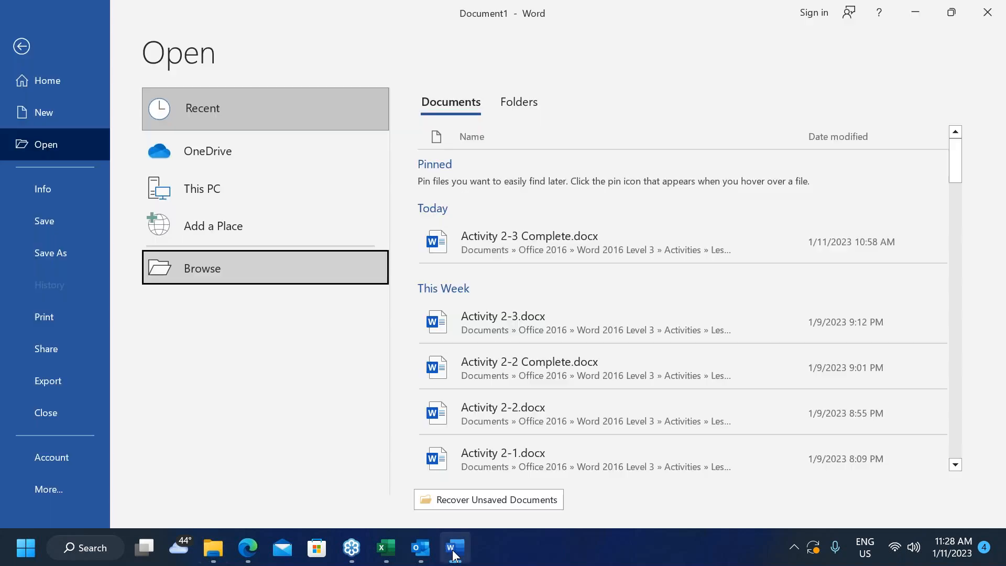
{"action": "left_click", "coordinate": [228, 266]}
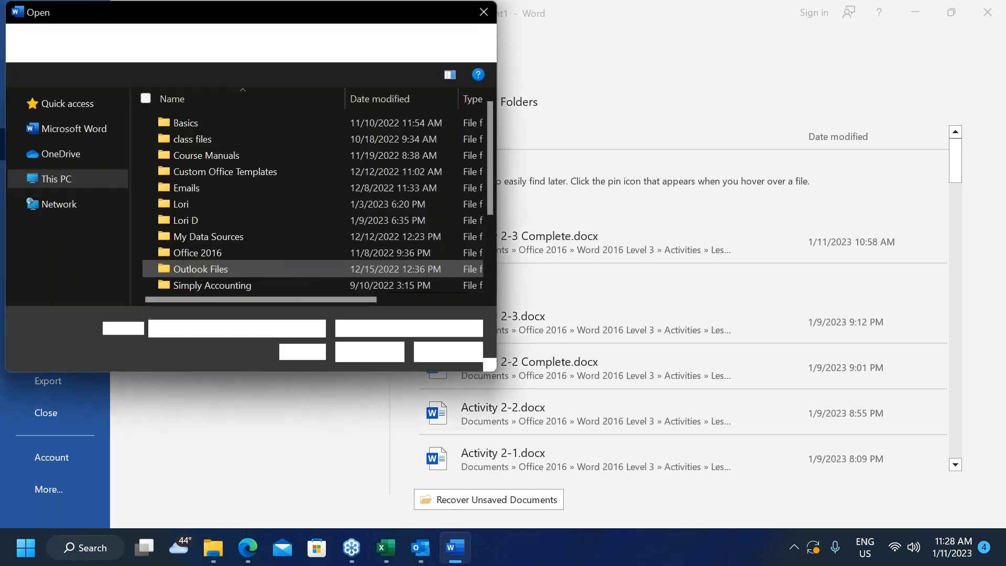
{"action": "left_click", "coordinate": [248, 44]}
{"action": "right_click", "coordinate": [191, 39]}
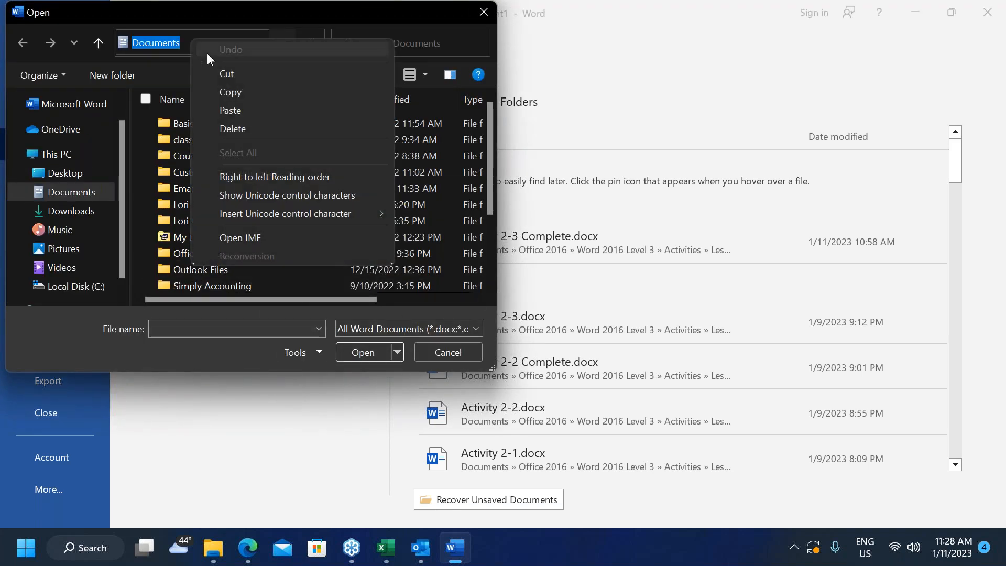
{"action": "left_click", "coordinate": [237, 111]}
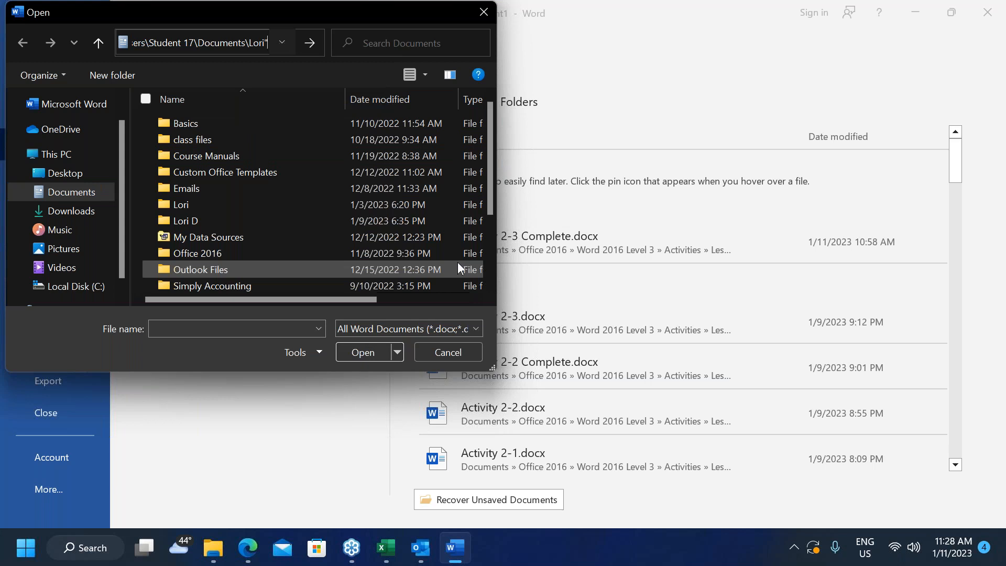
{"action": "key", "text": "Return"}
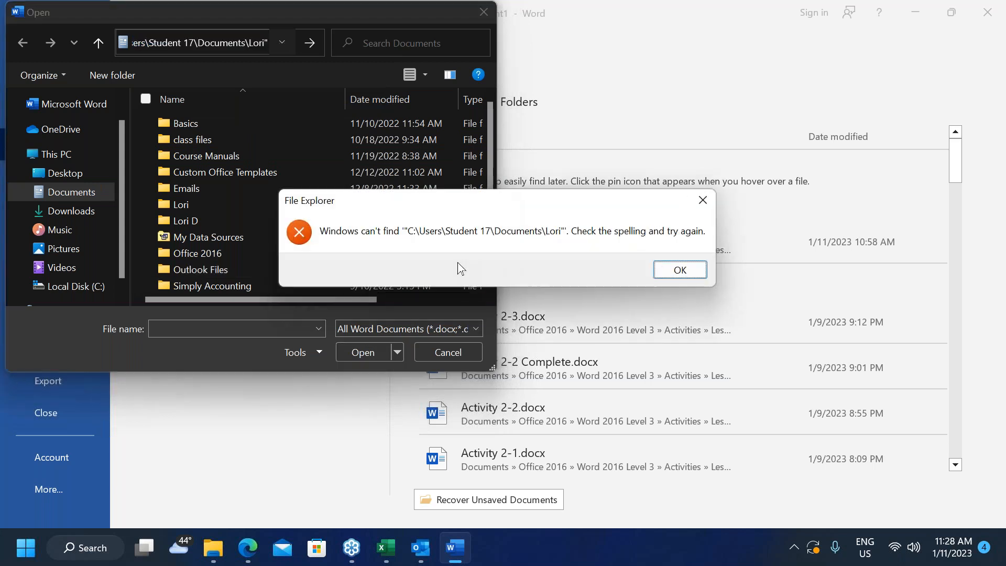
{"action": "left_click", "coordinate": [679, 268]}
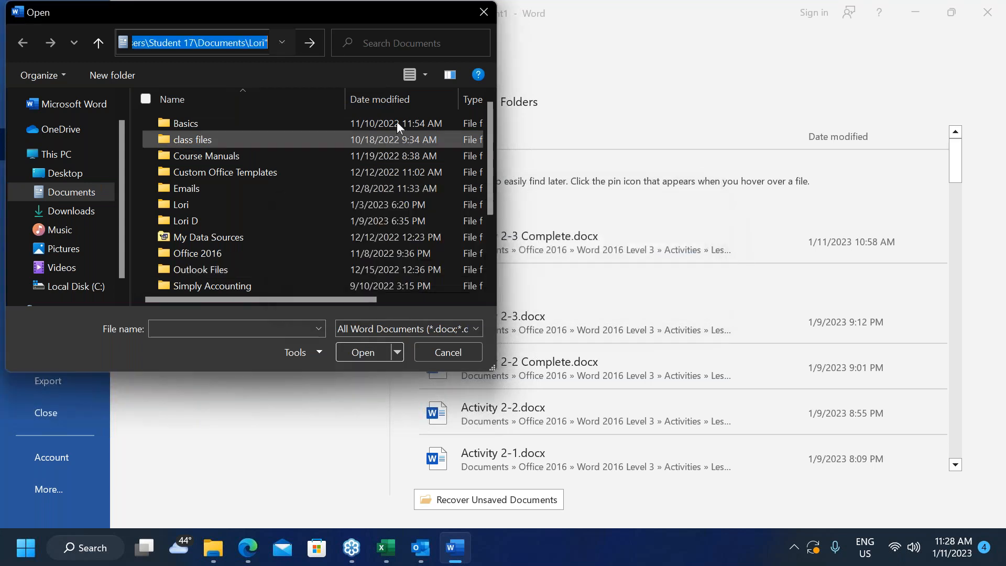
Remove both quotation marks from the pasted path and go to that folder in the Open dialog.
{"action": "left_click", "coordinate": [272, 46]}
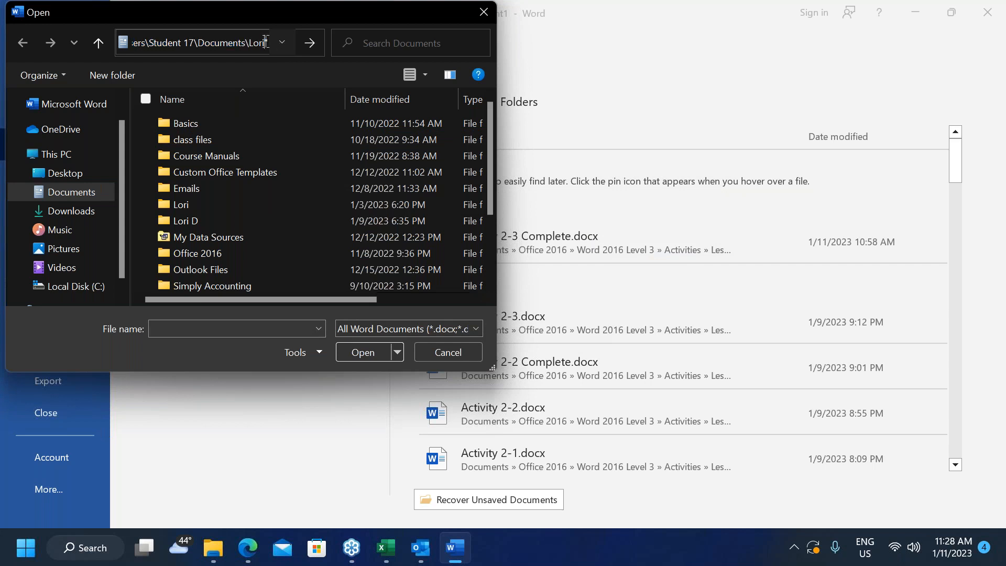
{"action": "left_click", "coordinate": [310, 43]}
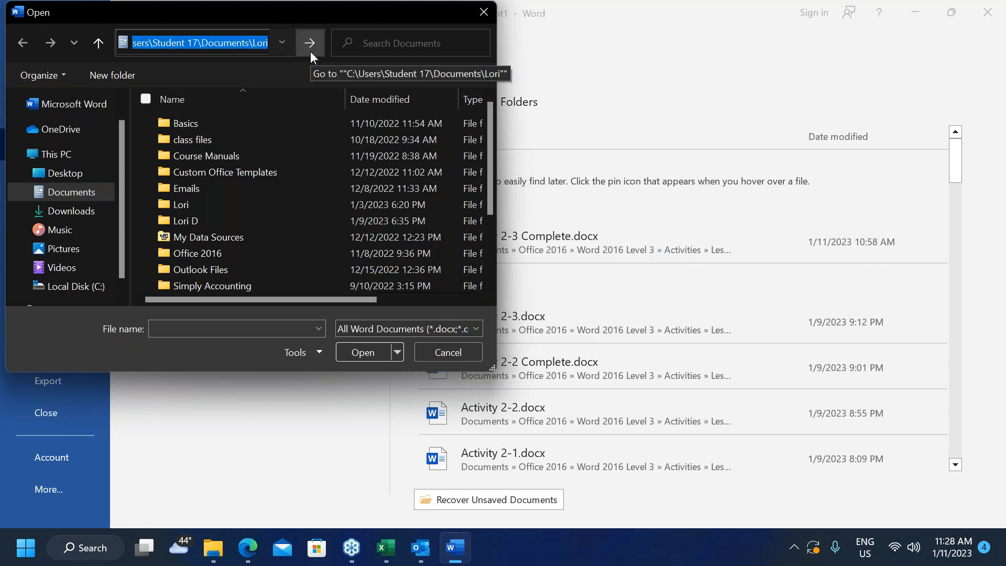
{"action": "key", "text": "Return"}
{"action": "key", "text": "Home"}
{"action": "key", "text": "Delete"}
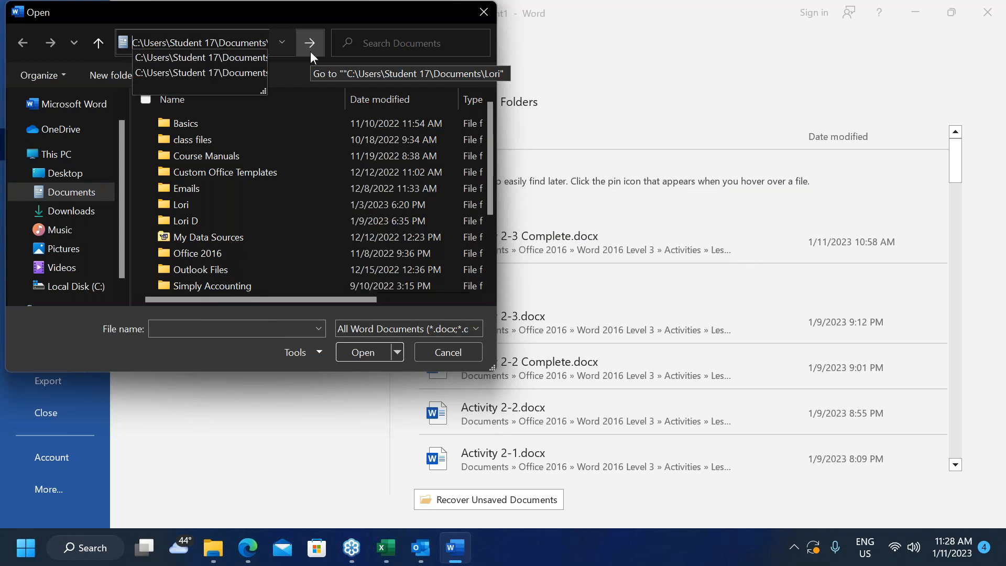
{"action": "key", "text": "Return"}
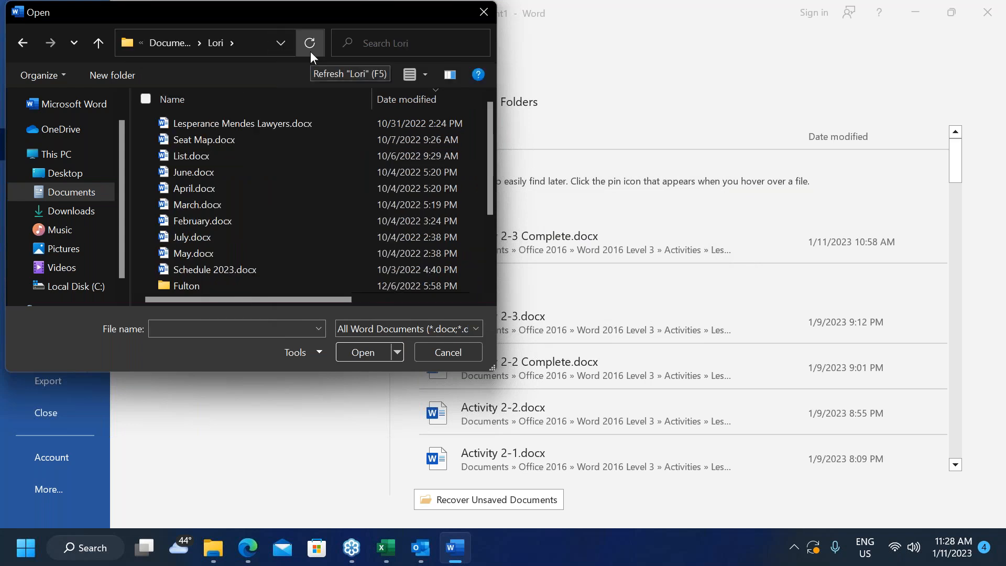
Cancel opening a file, return to the blank document and switch to File Explorer.
{"action": "left_click", "coordinate": [468, 351]}
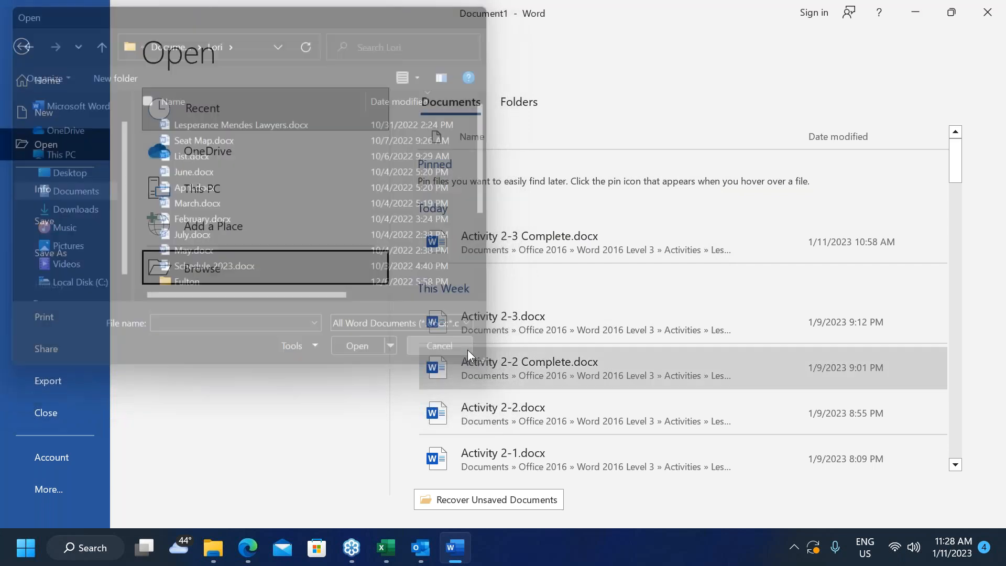
{"action": "left_click", "coordinate": [14, 46]}
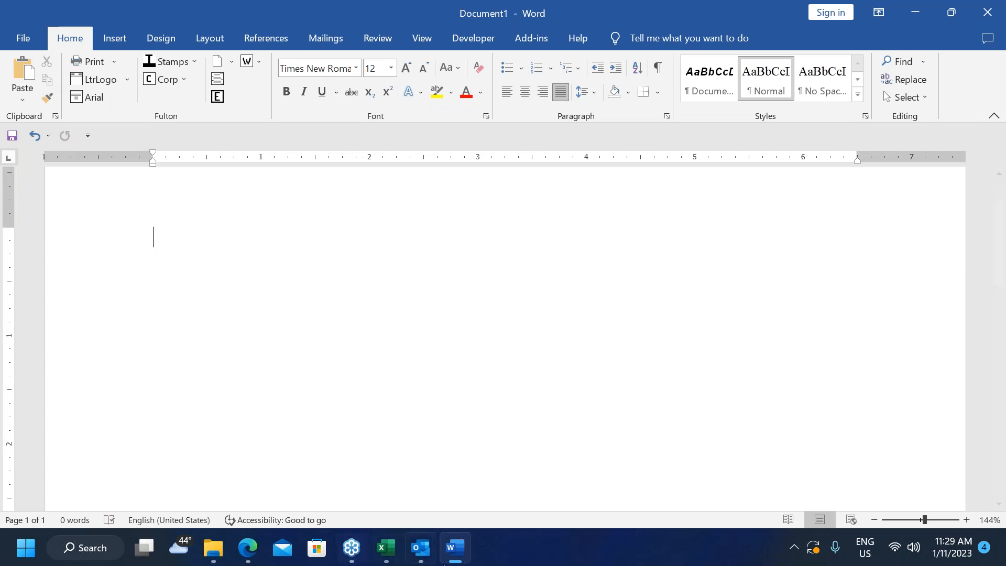
{"action": "left_click", "coordinate": [223, 546]}
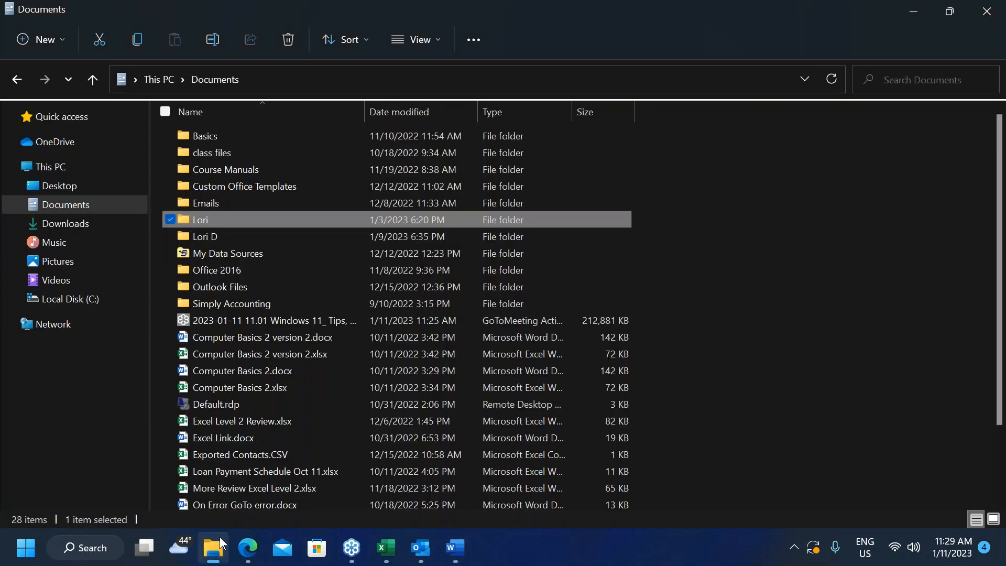
Open the Documents subfolder modified on 1/3/2023, show its full path as selectable text in the address bar, and return to Documents.
{"action": "left_click", "coordinate": [304, 83]}
{"action": "left_click", "coordinate": [303, 84]}
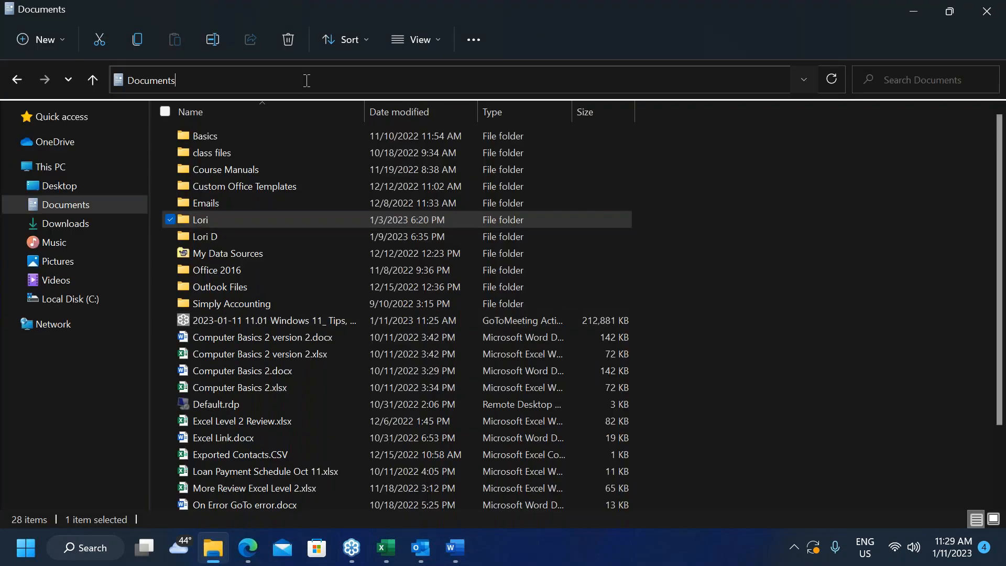
{"action": "double_click", "coordinate": [226, 215]}
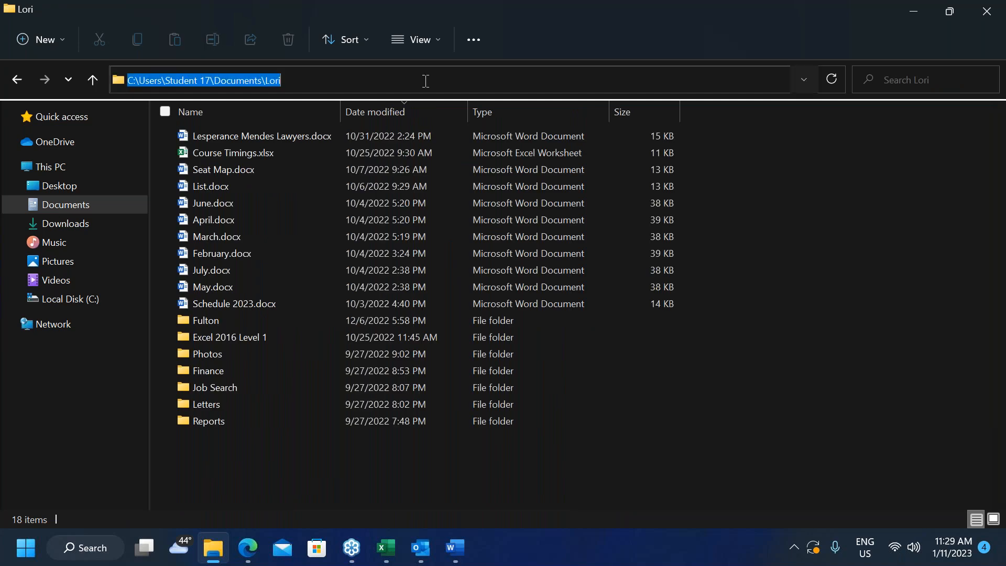
{"action": "right_click", "coordinate": [235, 79]}
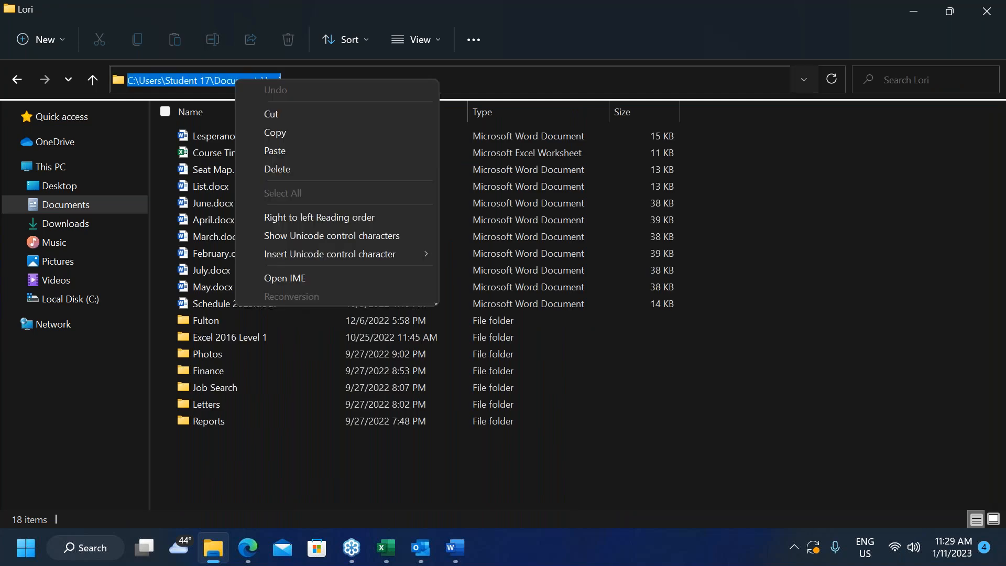
{"action": "left_click", "coordinate": [415, 71]}
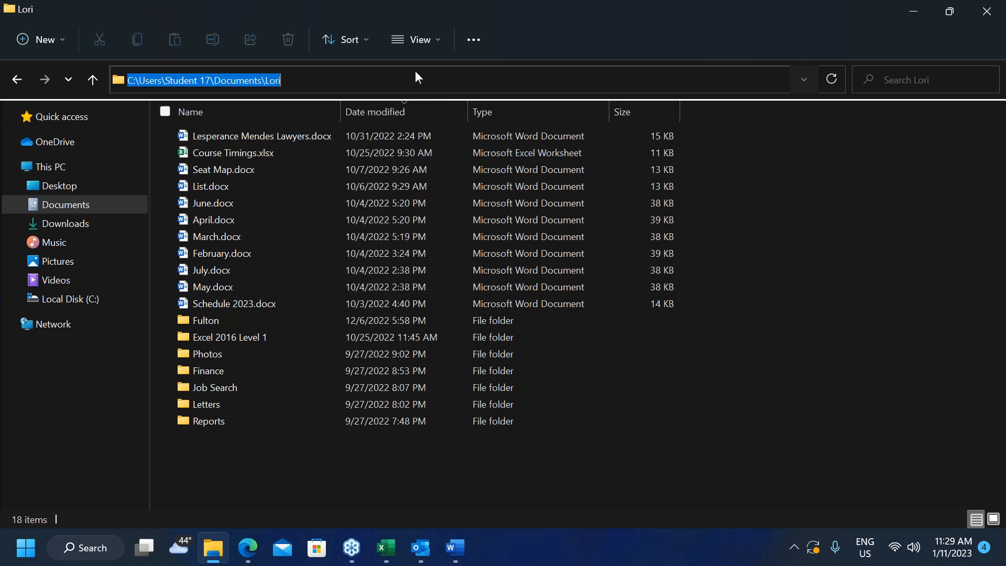
{"action": "left_click", "coordinate": [19, 81]}
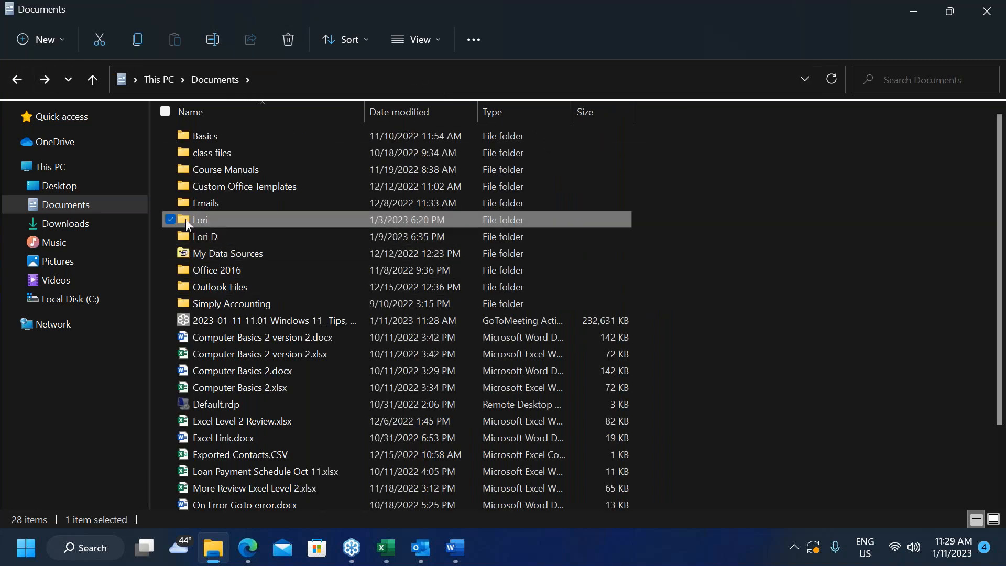
Show the available actions for the subfolder modified on 1/3/2023, and minimize File Explorer and Word to reach the desktop.
{"action": "right_click", "coordinate": [186, 219]}
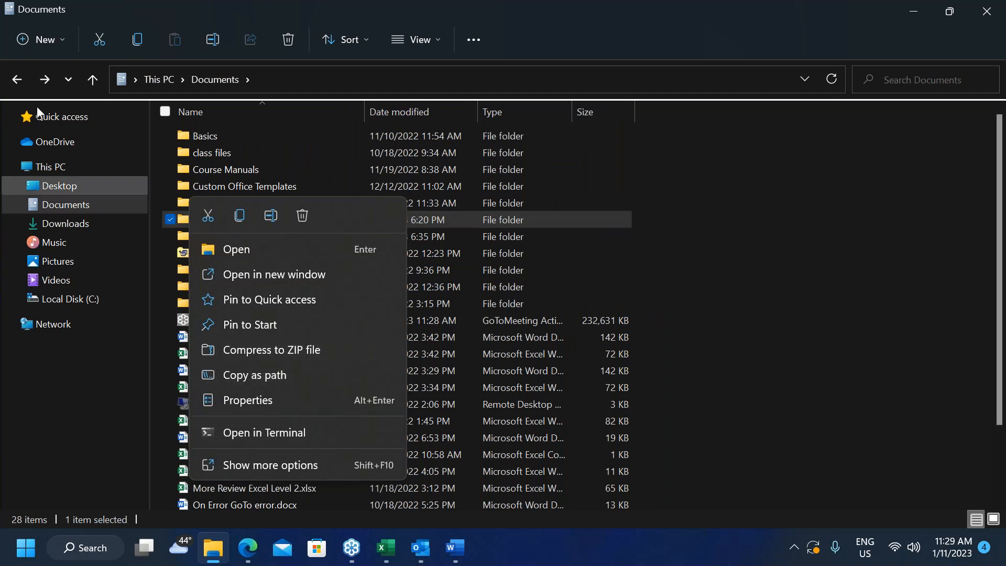
{"action": "left_click", "coordinate": [914, 11]}
{"action": "left_click", "coordinate": [916, 10]}
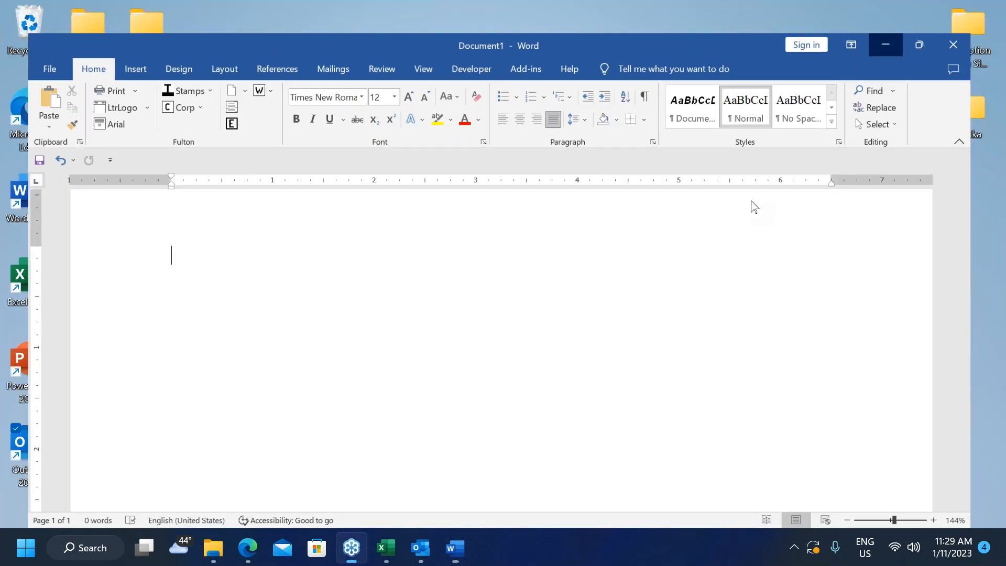
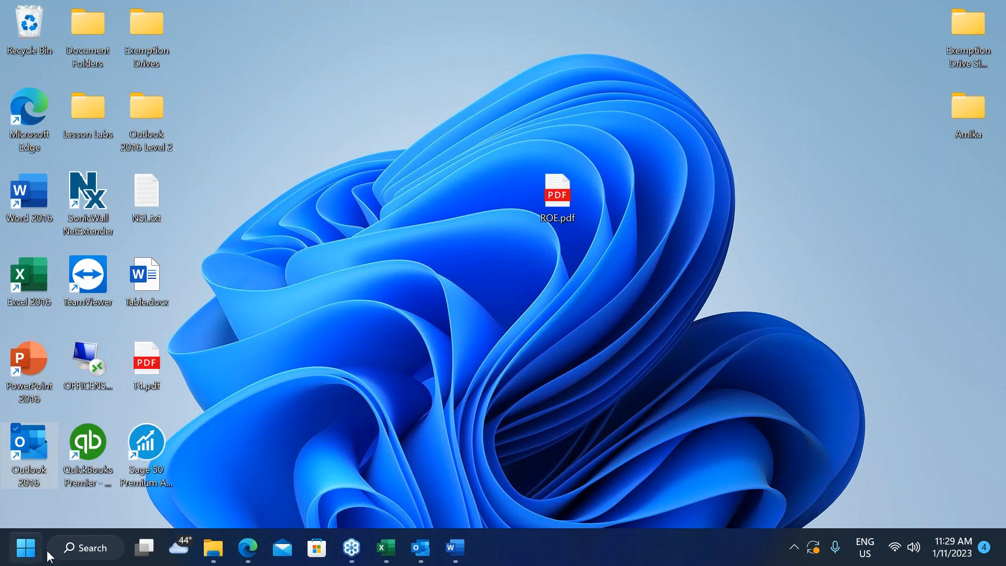
Check the taskbar's shortcut options, open and close Settings through Start's quick links, and view the apps pinned to Start.
{"action": "right_click", "coordinate": [505, 545]}
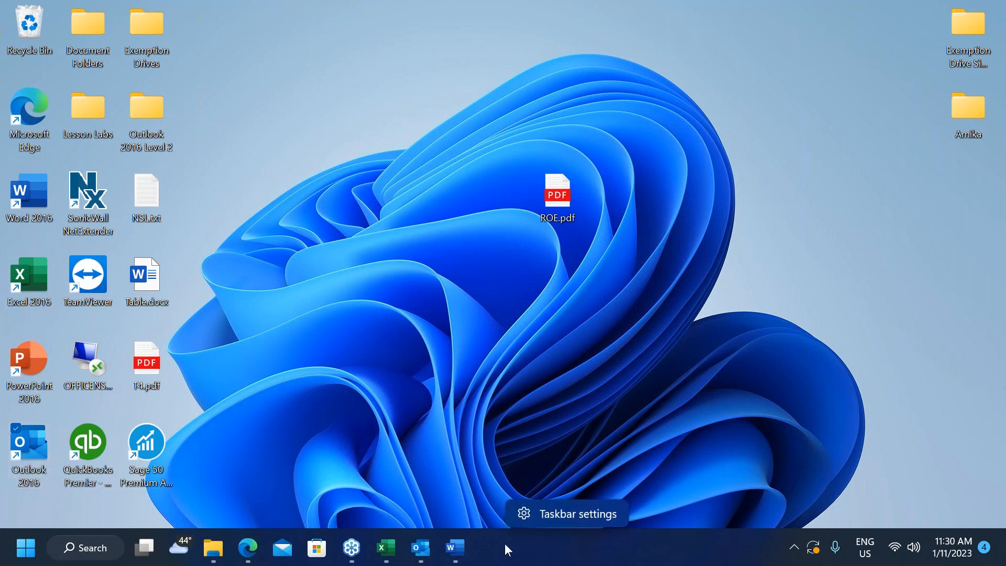
{"action": "left_click", "coordinate": [506, 545]}
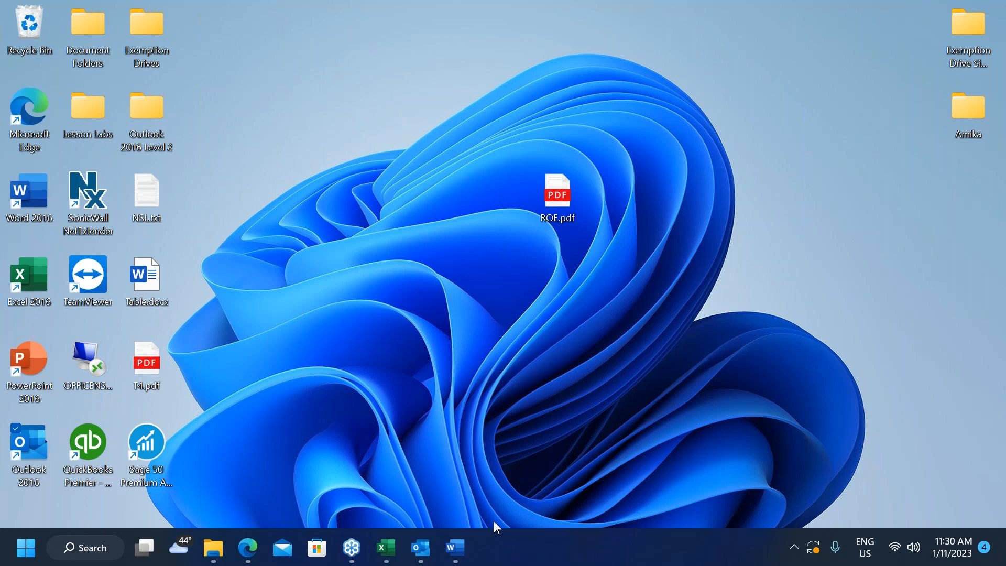
{"action": "right_click", "coordinate": [27, 550]}
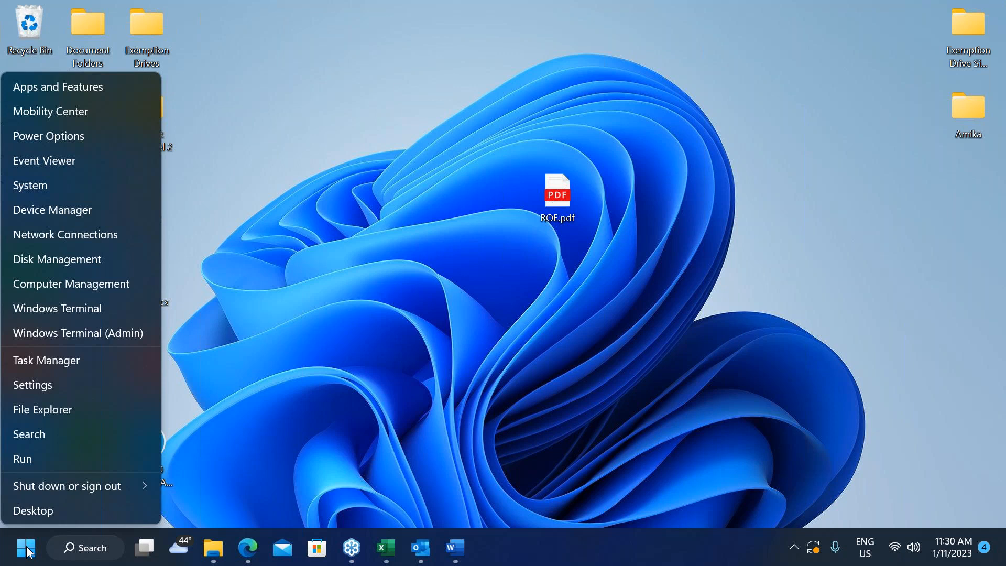
{"action": "left_click", "coordinate": [39, 391]}
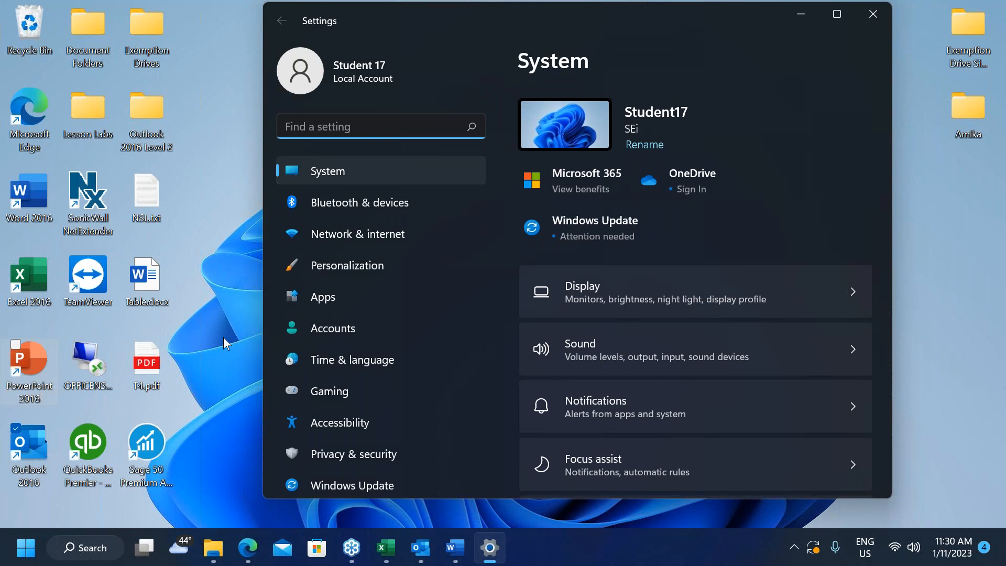
{"action": "left_click", "coordinate": [873, 14]}
{"action": "left_click", "coordinate": [26, 548]}
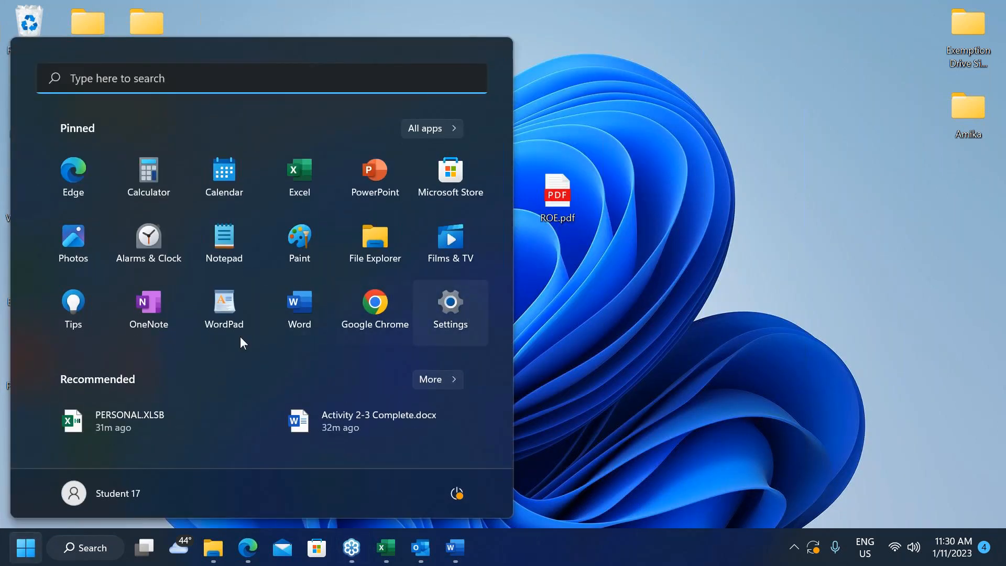
Open a new File Explorer window through Start's quick links, reposition it on the desktop, and close it.
{"action": "right_click", "coordinate": [23, 549]}
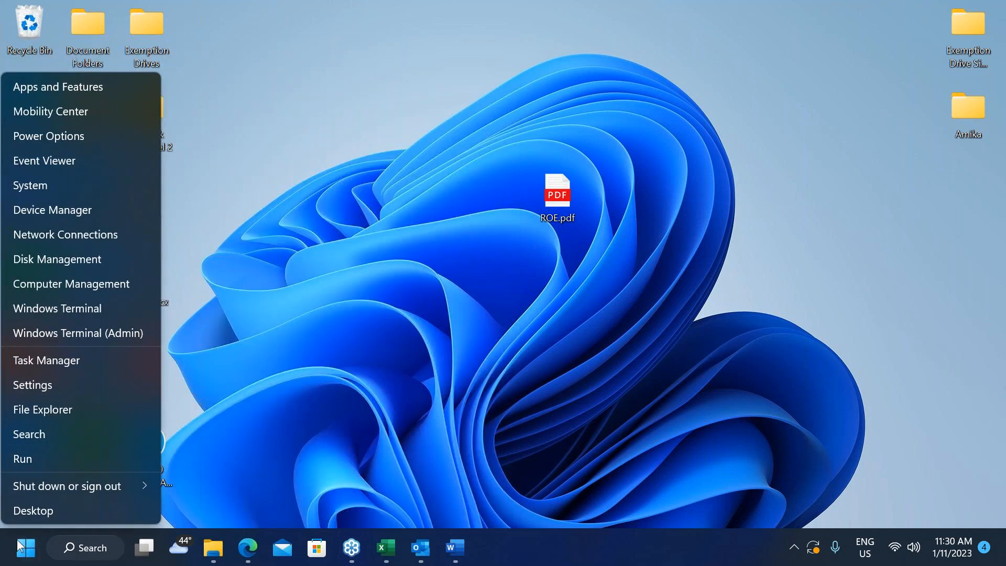
{"action": "left_click", "coordinate": [58, 409]}
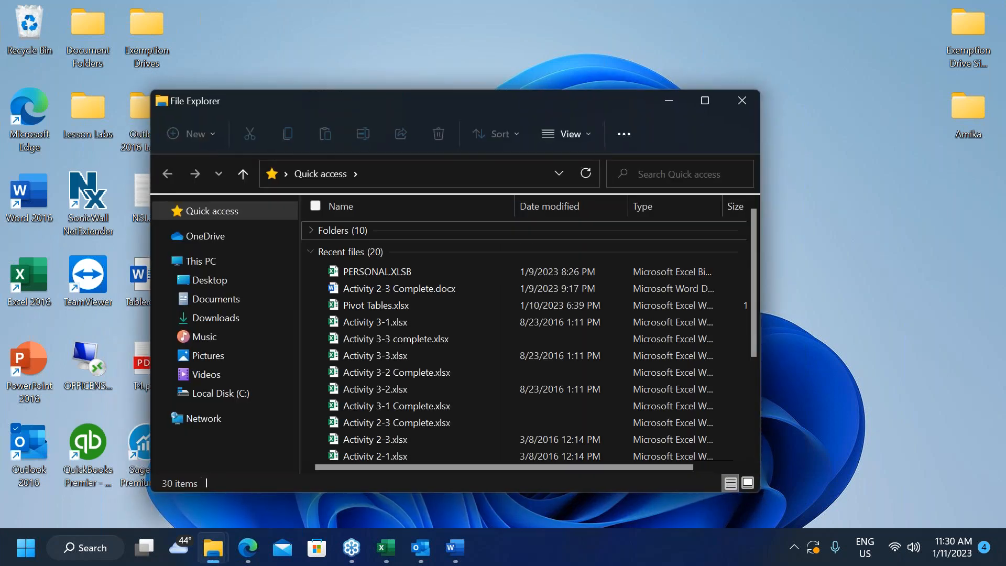
{"action": "right_click", "coordinate": [23, 558]}
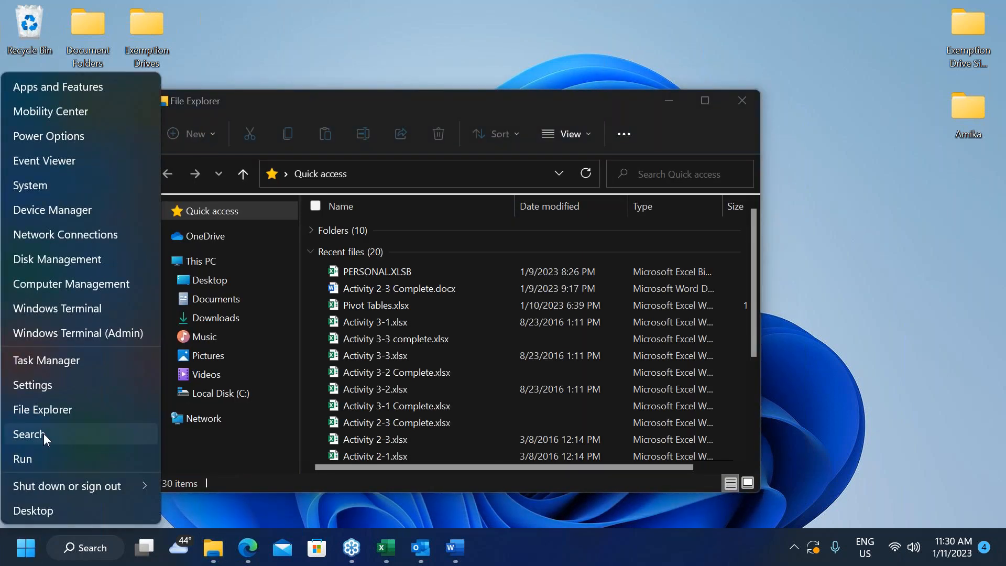
{"action": "left_click", "coordinate": [49, 416]}
{"action": "left_click_drag", "start_coordinate": [410, 100], "coordinate": [278, 62]}
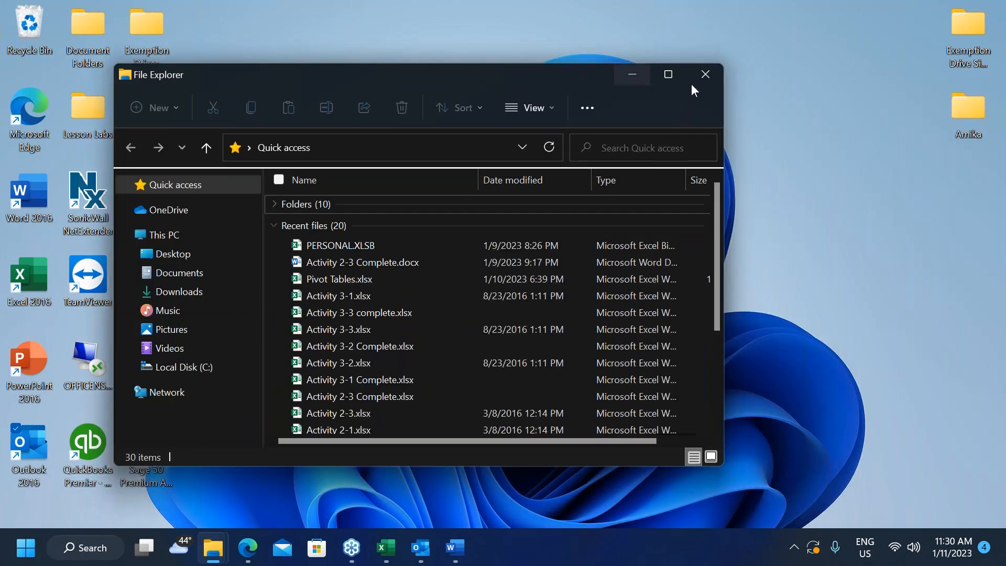
{"action": "left_click", "coordinate": [705, 73]}
Open a second File Explorer window through Start's quick links, compare it with the open Documents window, close it, and minimize Documents.
{"action": "right_click", "coordinate": [26, 548]}
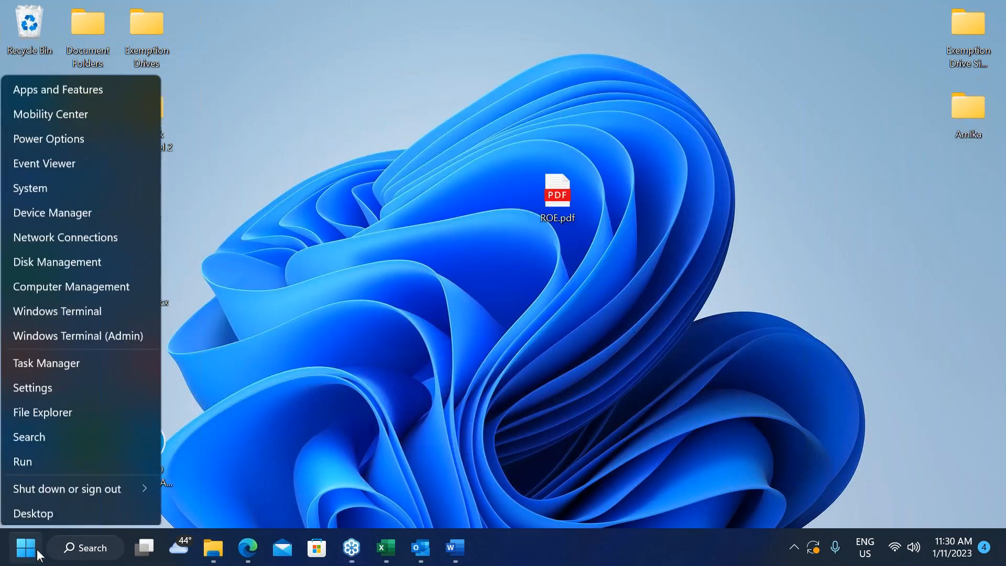
{"action": "left_click", "coordinate": [60, 410]}
{"action": "left_click", "coordinate": [213, 547]}
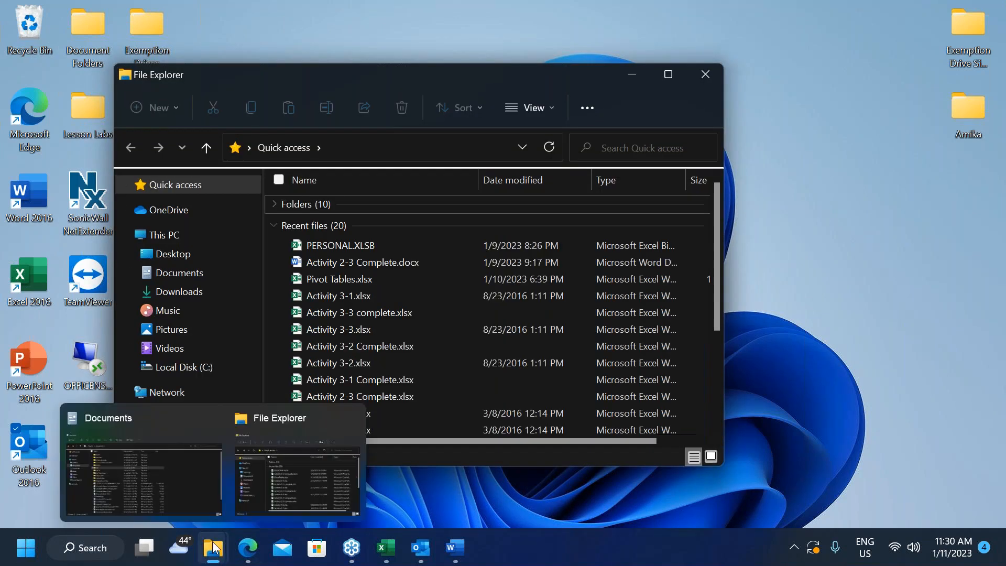
{"action": "mouse_move", "coordinate": [220, 552]}
{"action": "left_click", "coordinate": [702, 76]}
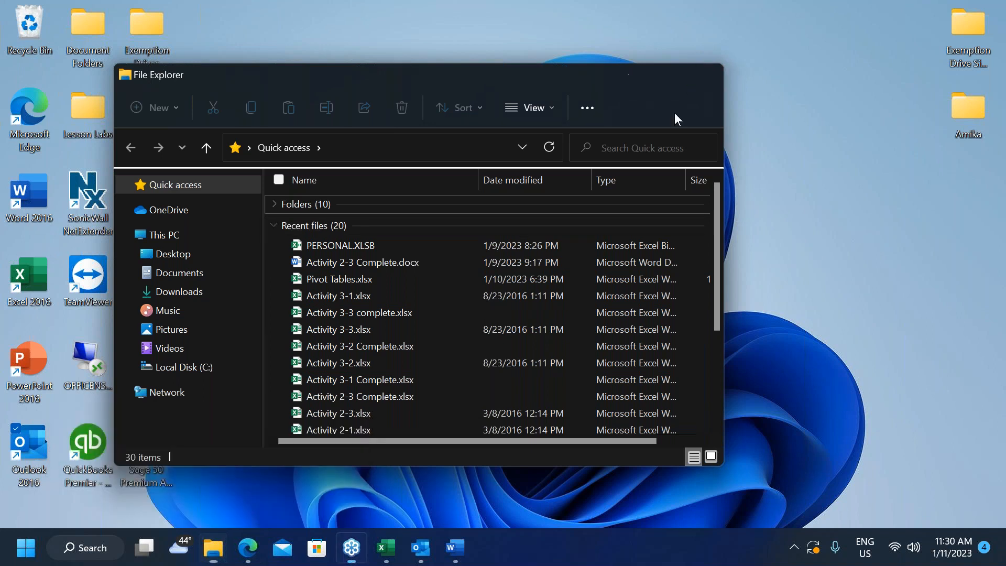
{"action": "left_click", "coordinate": [220, 553]}
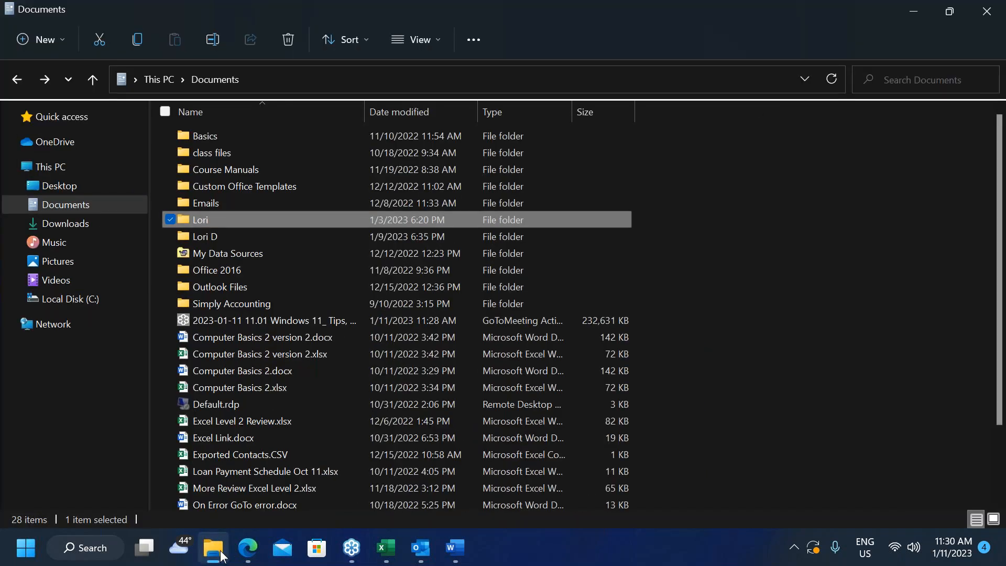
{"action": "left_click", "coordinate": [220, 555]}
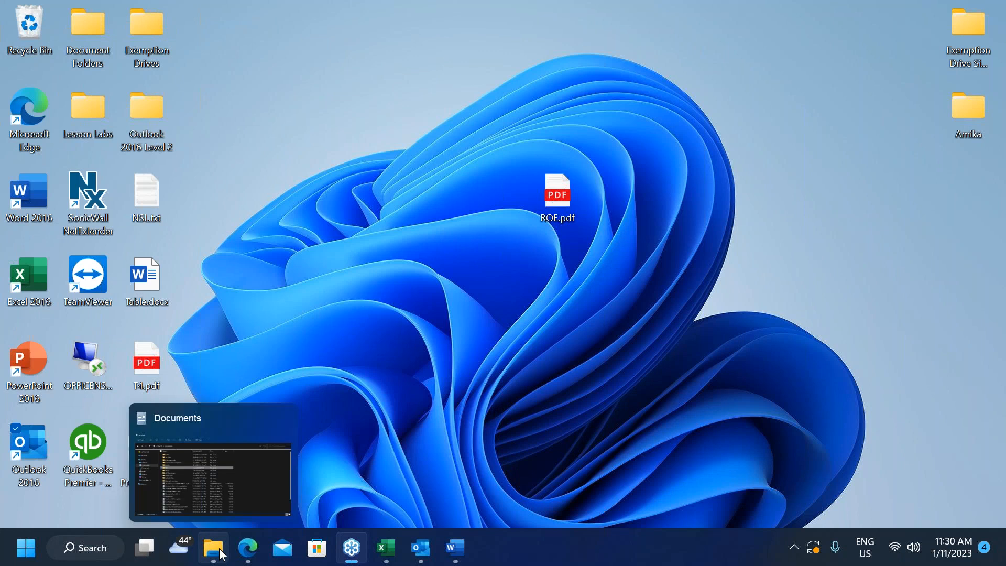
Open another File Explorer window through Start's quick links and snap it side by side with the Documents window in equal halves.
{"action": "right_click", "coordinate": [25, 547]}
{"action": "left_click", "coordinate": [46, 408]}
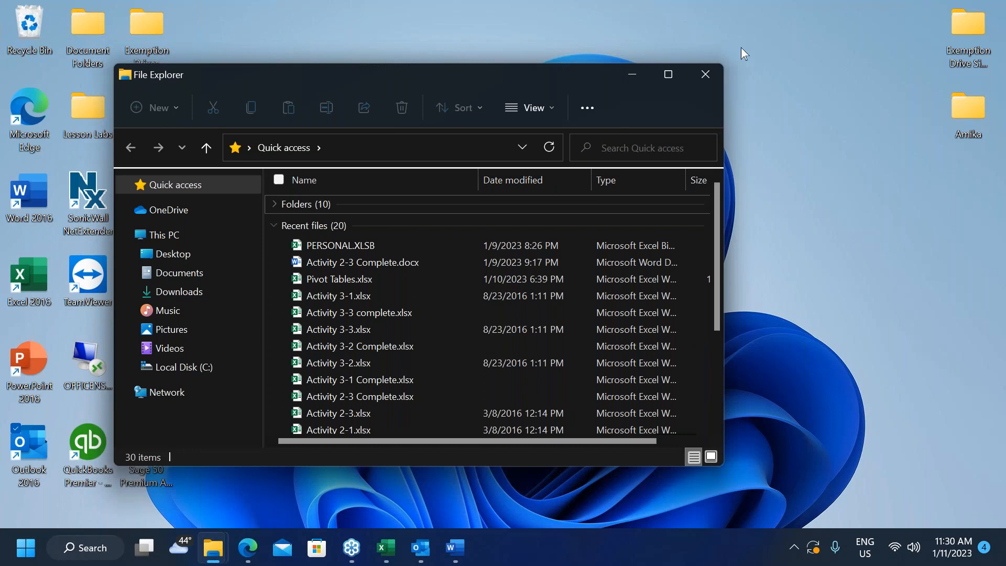
{"action": "mouse_move", "coordinate": [674, 76]}
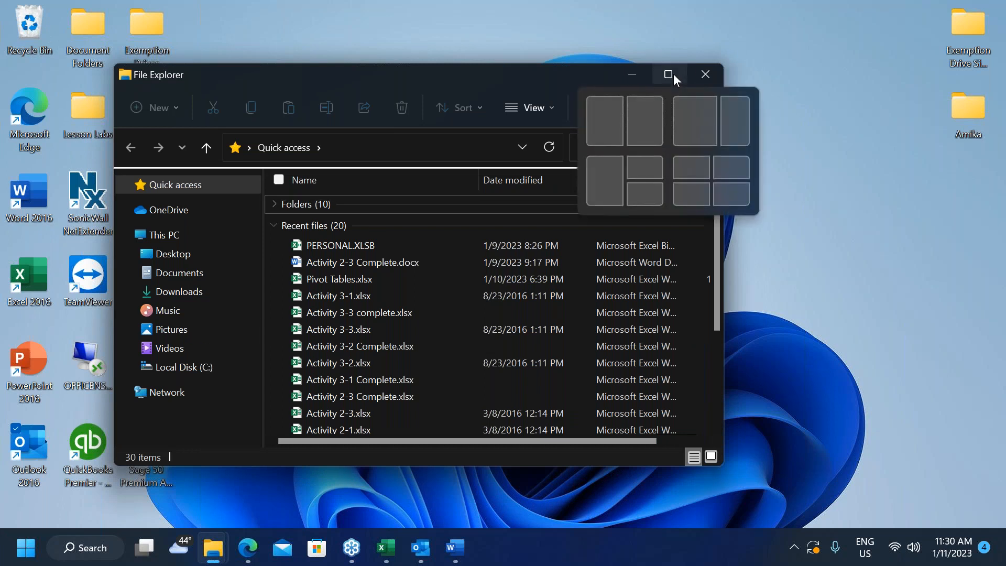
{"action": "left_click", "coordinate": [601, 118]}
{"action": "left_click", "coordinate": [602, 119]}
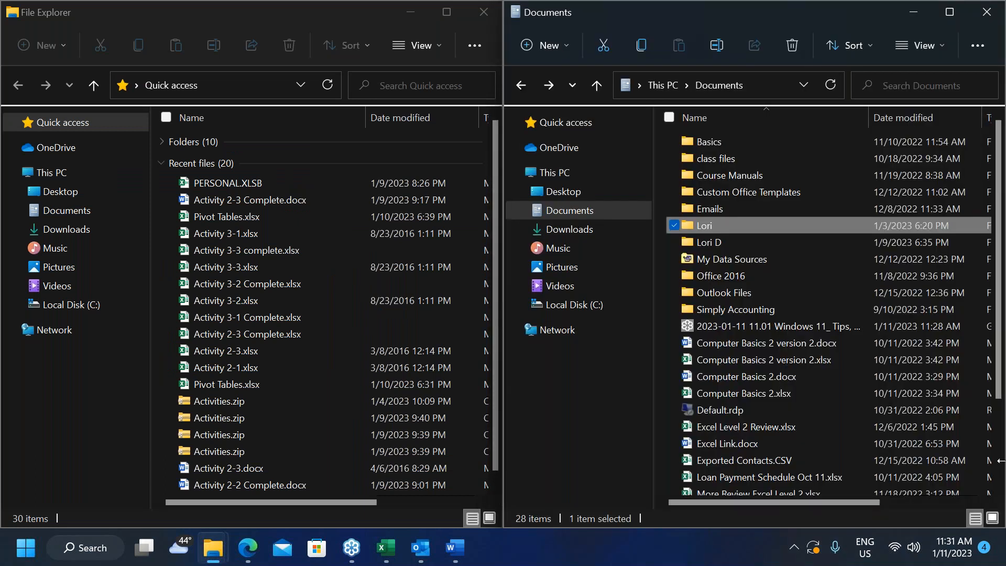
Close both snapped File Explorer windows and open a fresh File Explorer window.
{"action": "left_click", "coordinate": [488, 14]}
{"action": "left_click", "coordinate": [983, 13]}
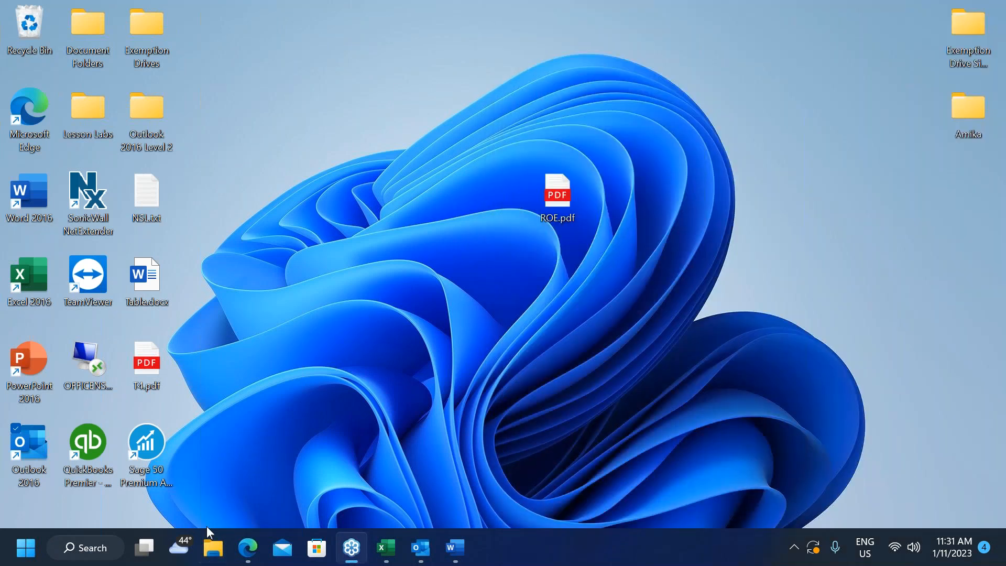
{"action": "left_click", "coordinate": [213, 548]}
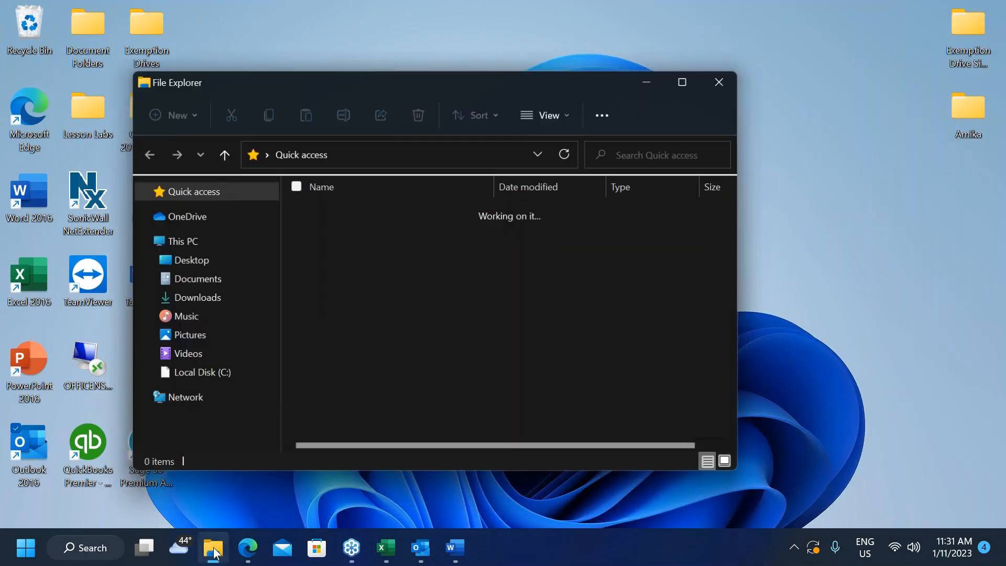
Open the Basics folder inside Documents in a maximized File Explorer window, and minimize that window.
{"action": "left_click", "coordinate": [685, 81]}
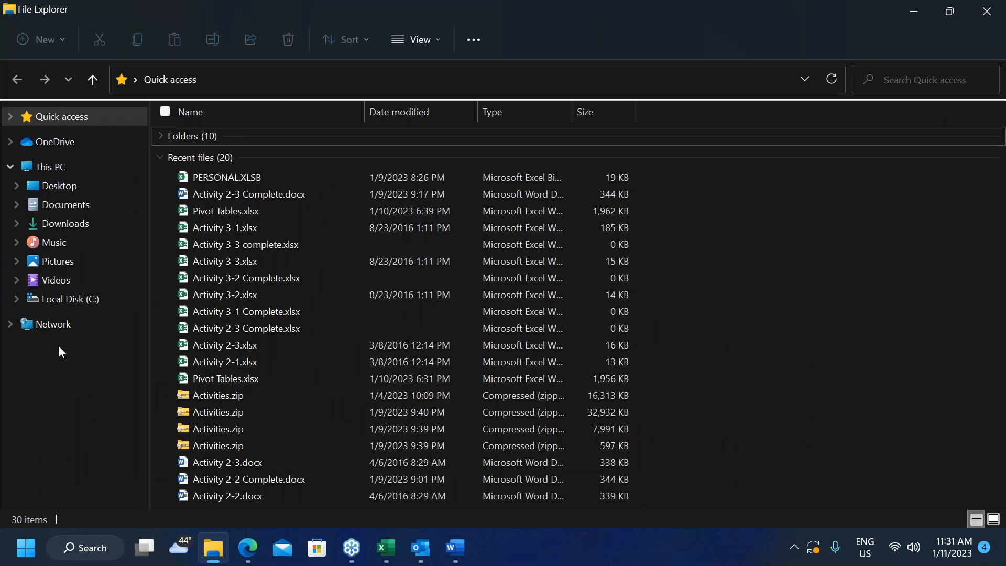
{"action": "left_click", "coordinate": [69, 209]}
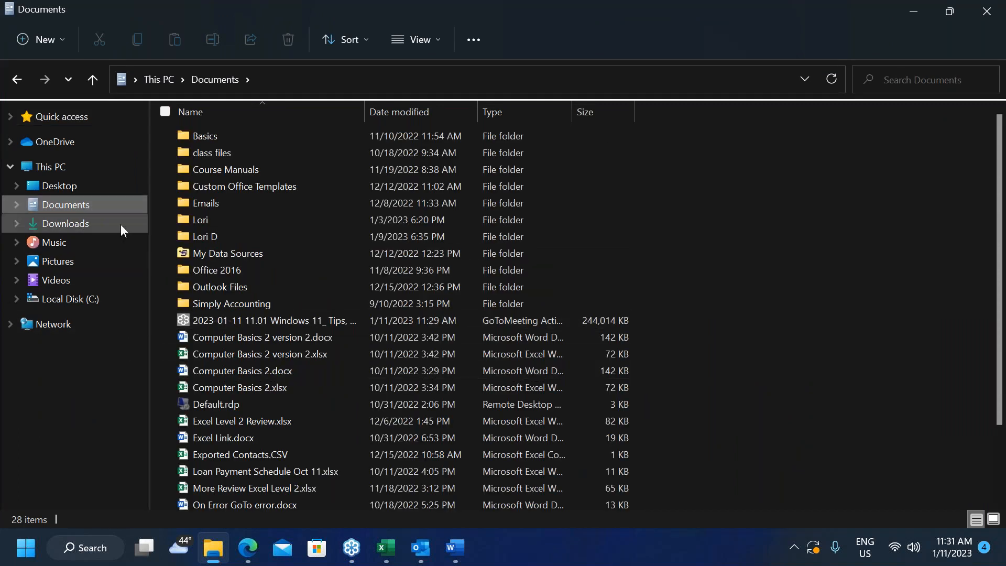
{"action": "double_click", "coordinate": [203, 137]}
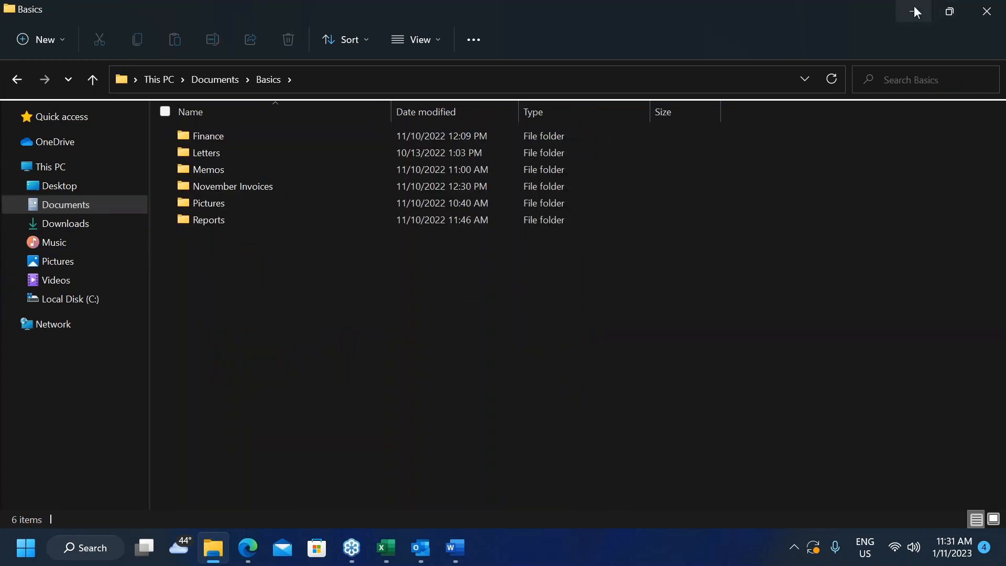
{"action": "key", "text": "super+Down"}
{"action": "key", "text": "super+Down"}
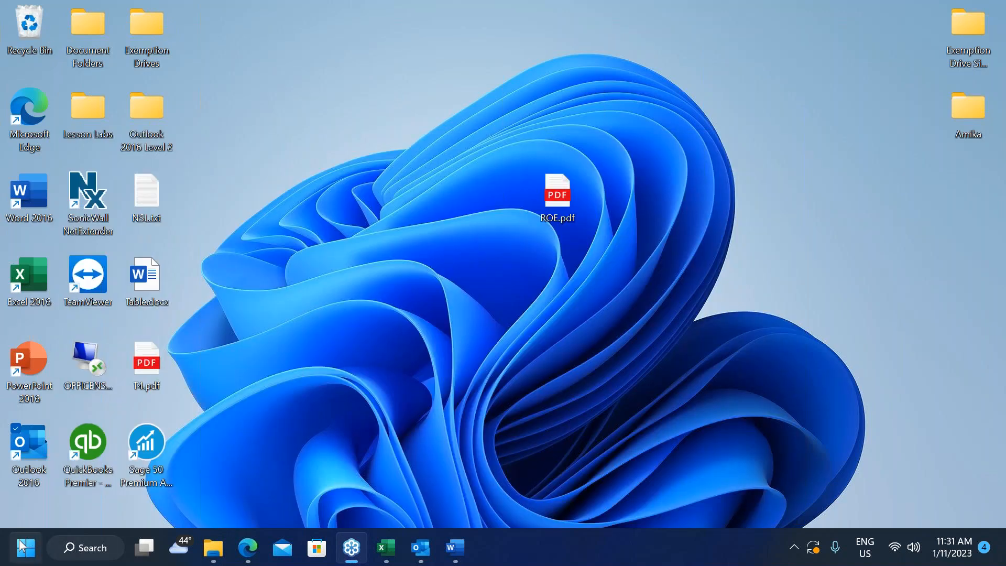
Open a second File Explorer window and snap it side by side with the Basics window in an equal two-column layout.
{"action": "right_click", "coordinate": [21, 546]}
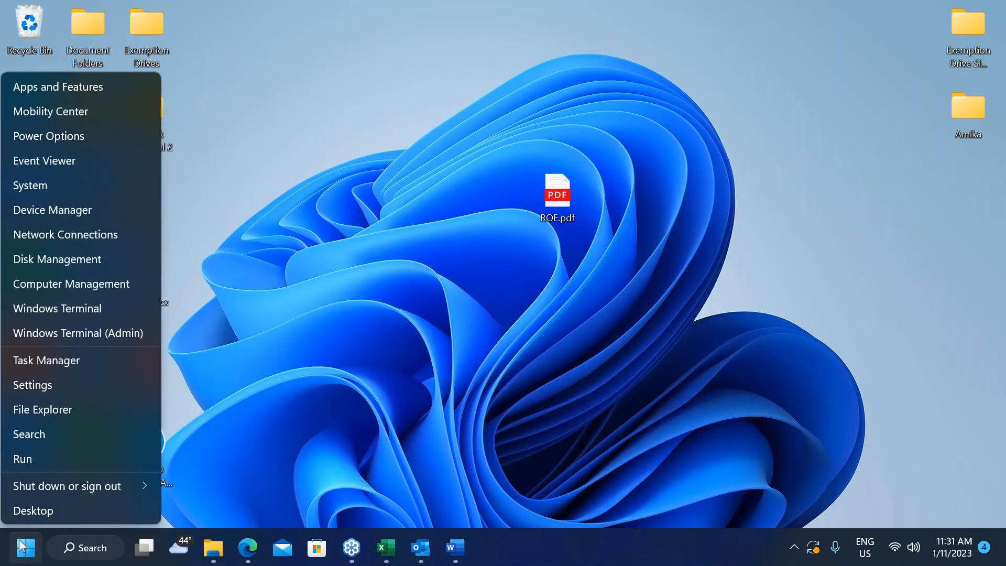
{"action": "left_click", "coordinate": [34, 408]}
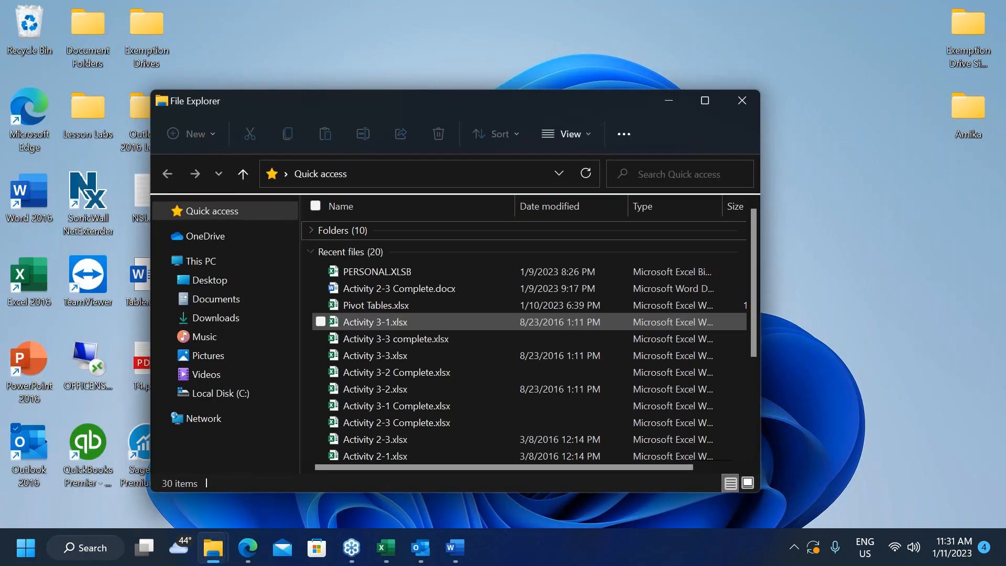
{"action": "mouse_move", "coordinate": [705, 102]}
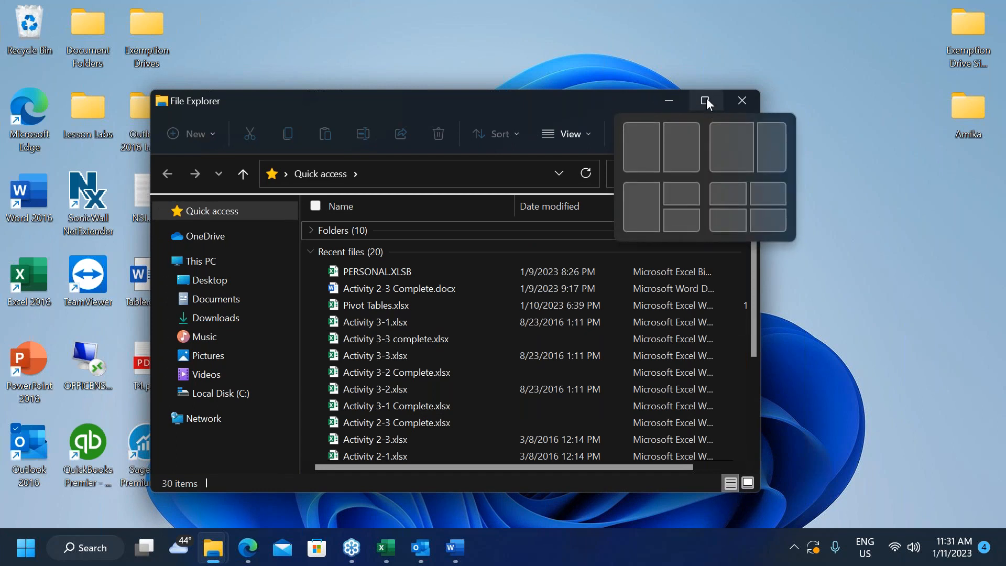
{"action": "left_click", "coordinate": [636, 140]}
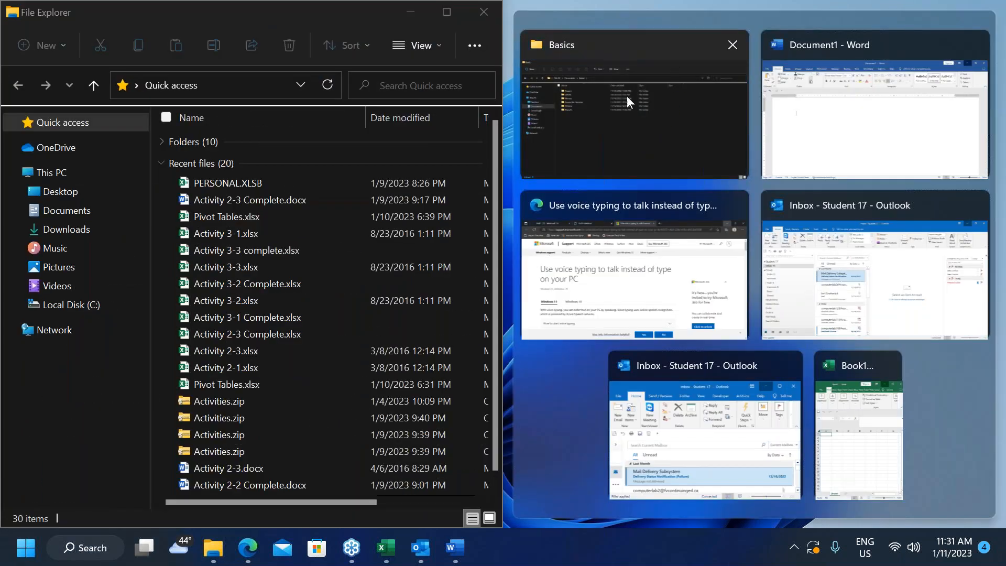
{"action": "left_click", "coordinate": [601, 123]}
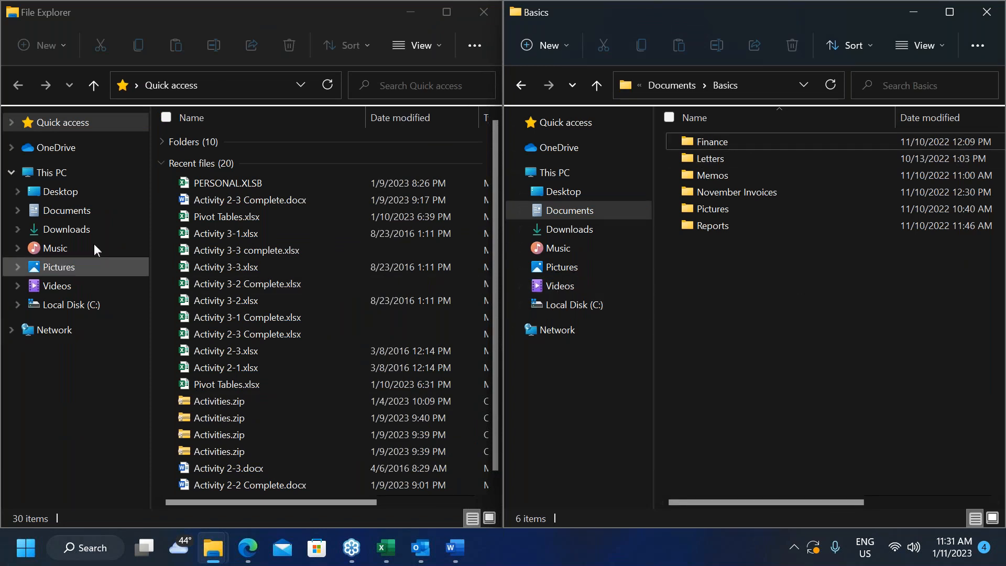
Show the Letters folder from Documents > Basics in the new Explorer window and the Memos folder in the original Basics window.
{"action": "left_click", "coordinate": [66, 211]}
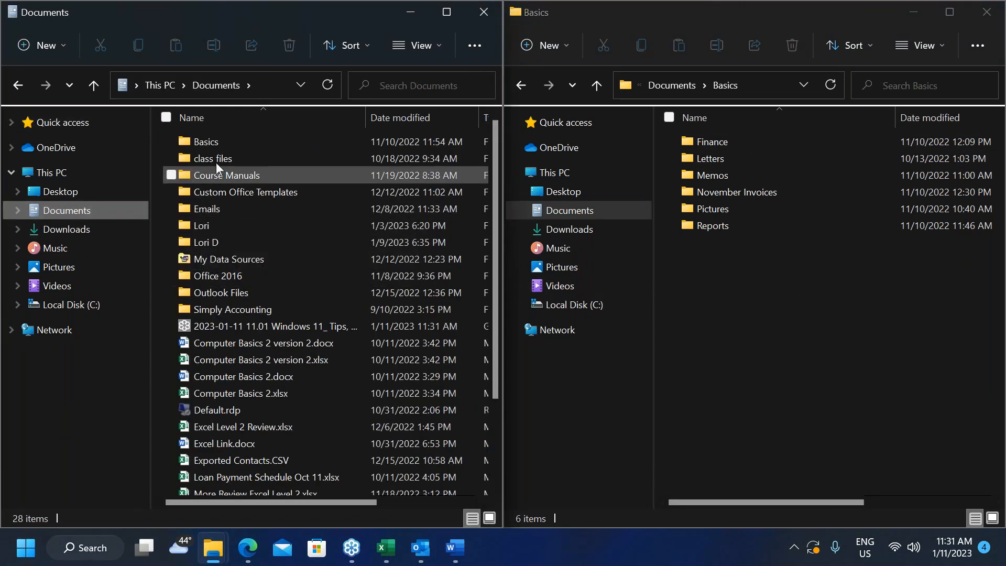
{"action": "double_click", "coordinate": [210, 140]}
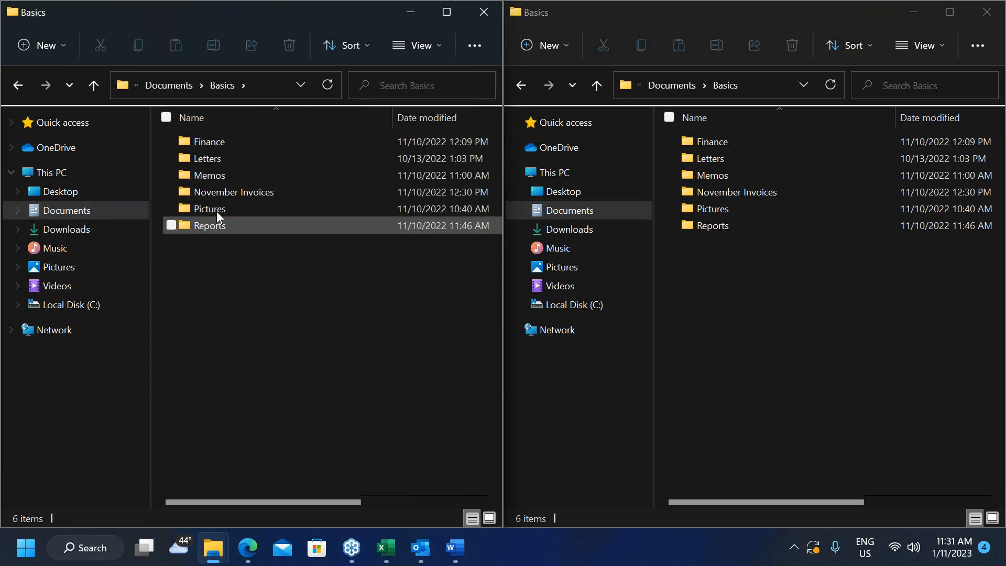
{"action": "double_click", "coordinate": [197, 159]}
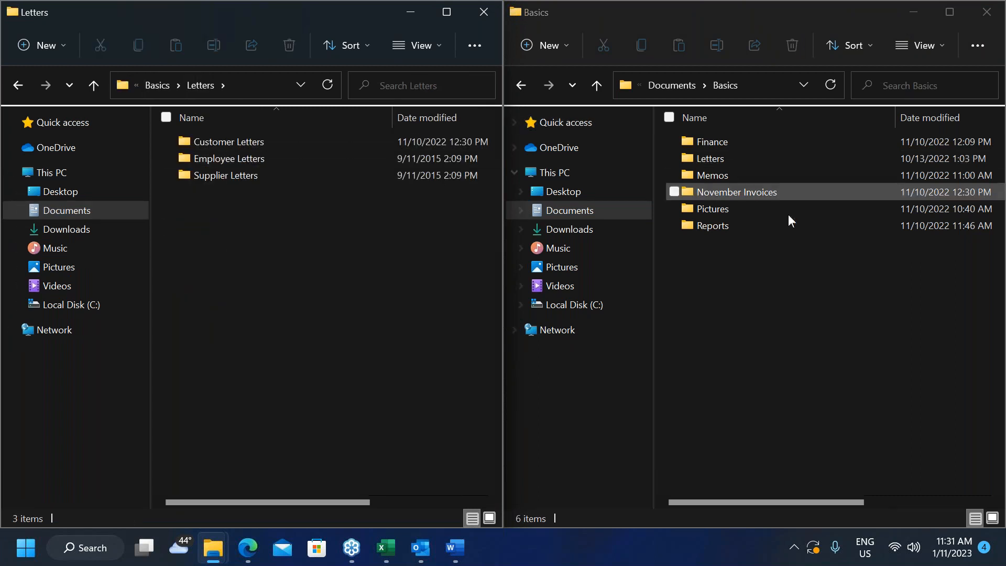
{"action": "double_click", "coordinate": [720, 175]}
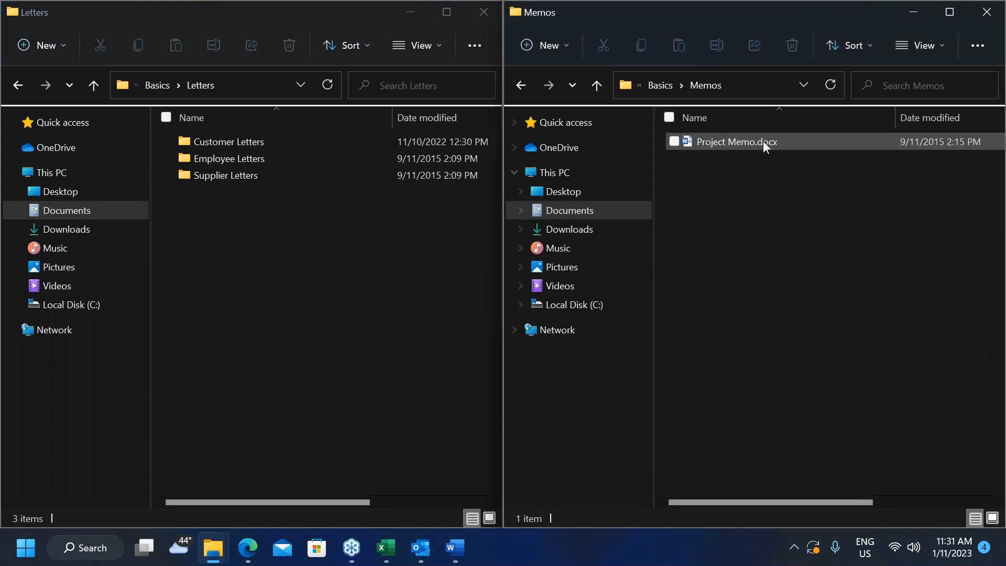
{"action": "mouse_move", "coordinate": [763, 141]}
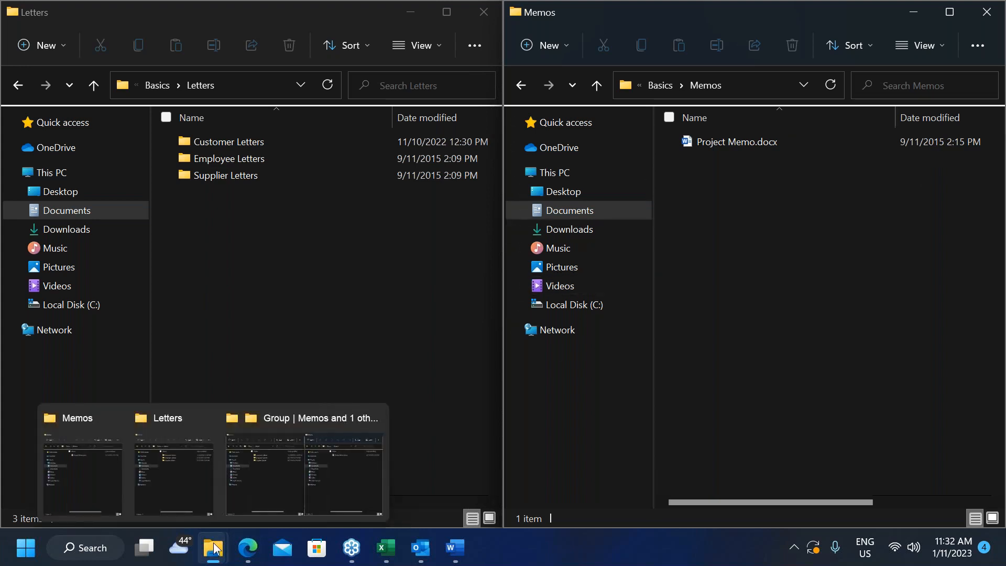
Close both snapped File Explorer windows, Letters and Memos.
{"action": "right_click", "coordinate": [14, 550]}
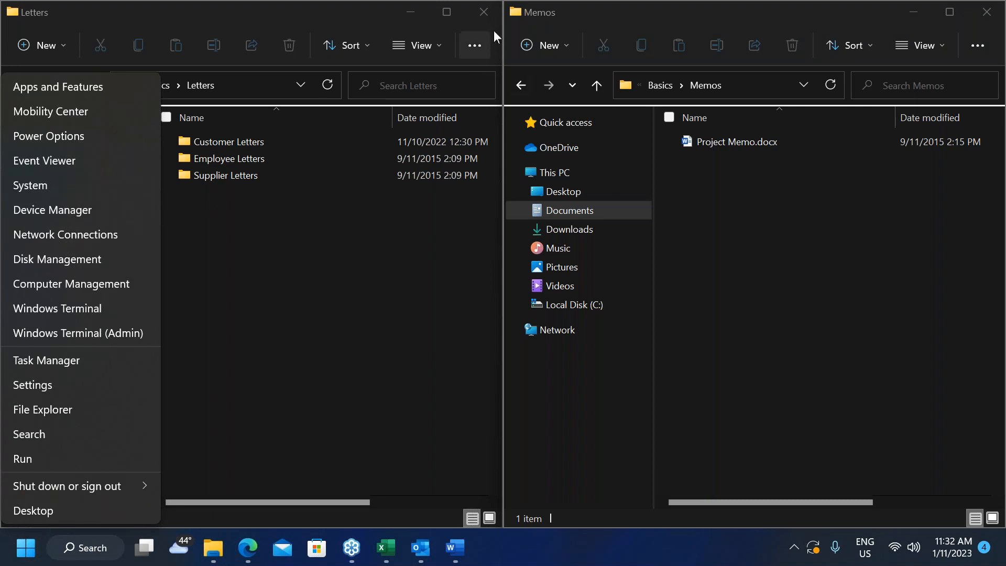
{"action": "left_click", "coordinate": [485, 11]}
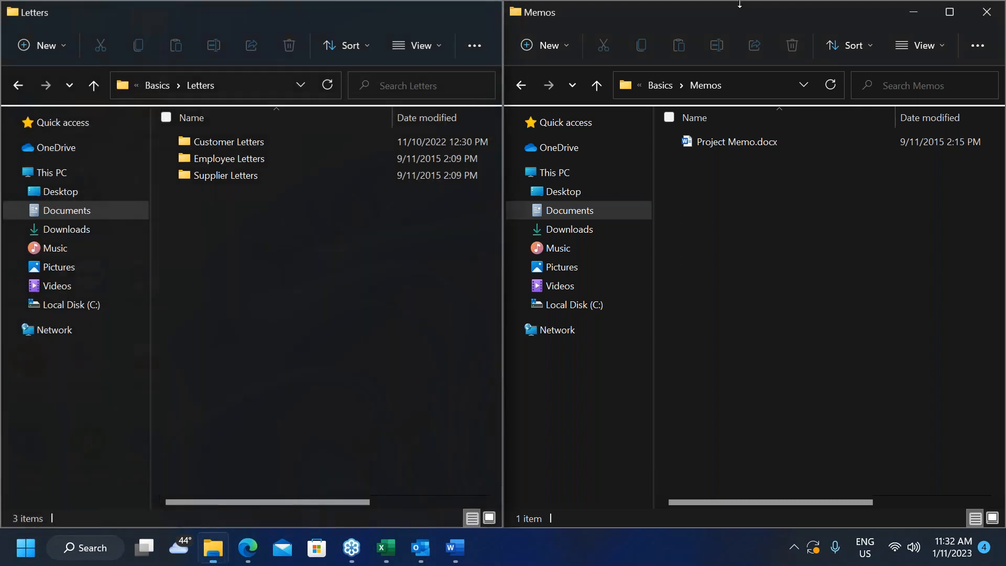
{"action": "left_click", "coordinate": [485, 11]}
{"action": "left_click", "coordinate": [986, 12]}
View the running apps in Task Manager with Microsoft Word (32 bit) selected, and close Task Manager.
{"action": "right_click", "coordinate": [18, 552]}
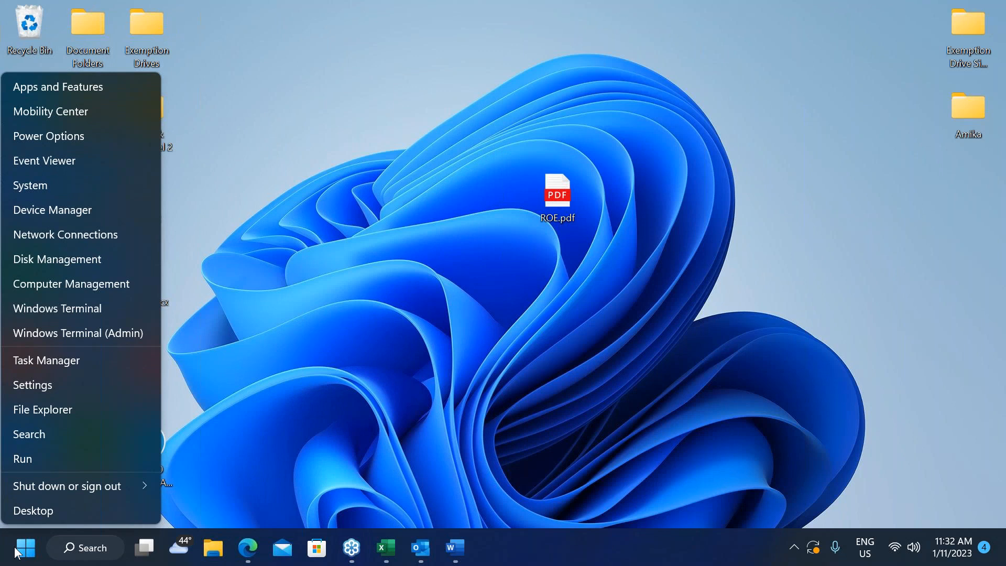
{"action": "left_click", "coordinate": [55, 360]}
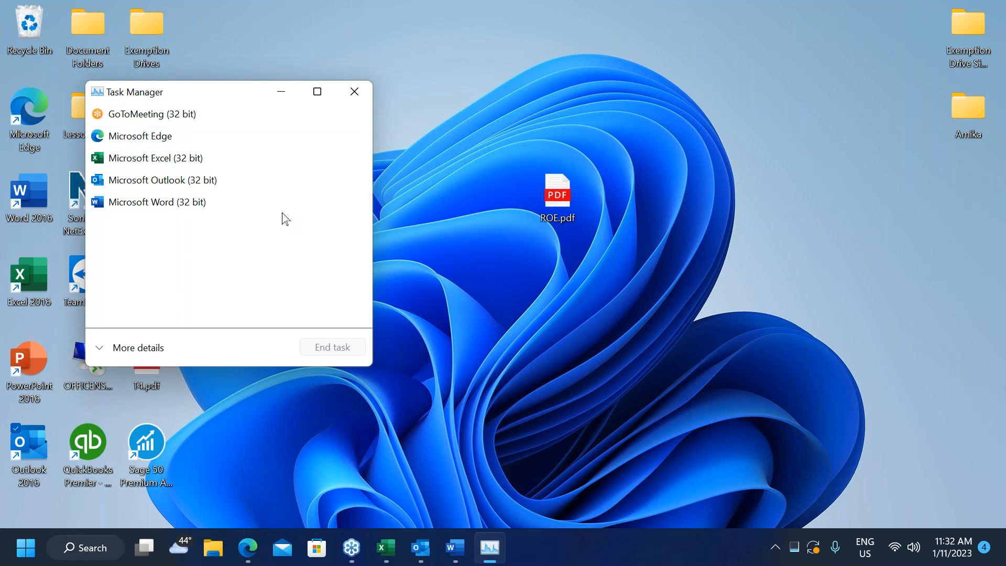
{"action": "left_click", "coordinate": [194, 208]}
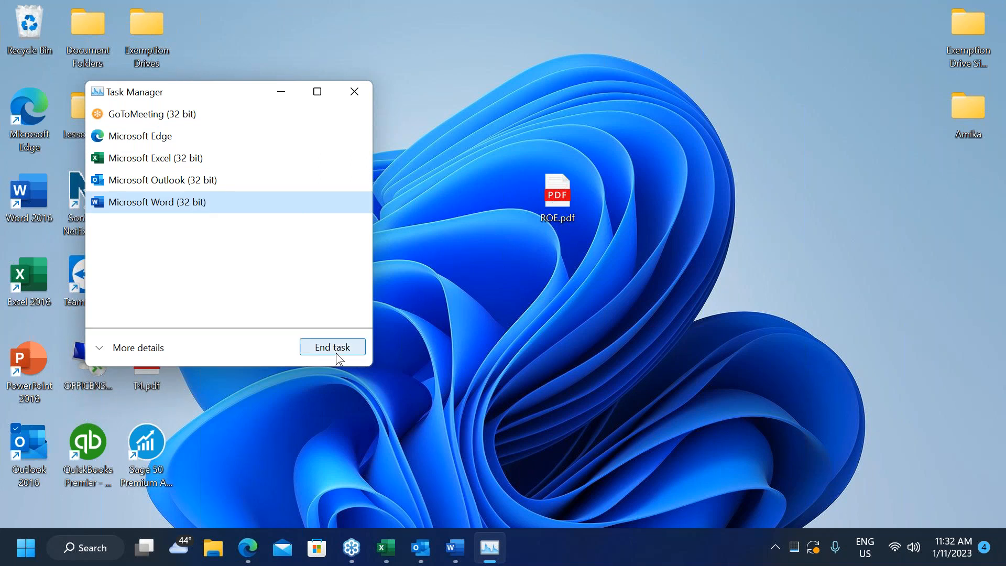
{"action": "left_click", "coordinate": [360, 97]}
Examine the Start button's quick-link menu, including its shut down and sign out options, and dismiss it.
{"action": "right_click", "coordinate": [27, 559]}
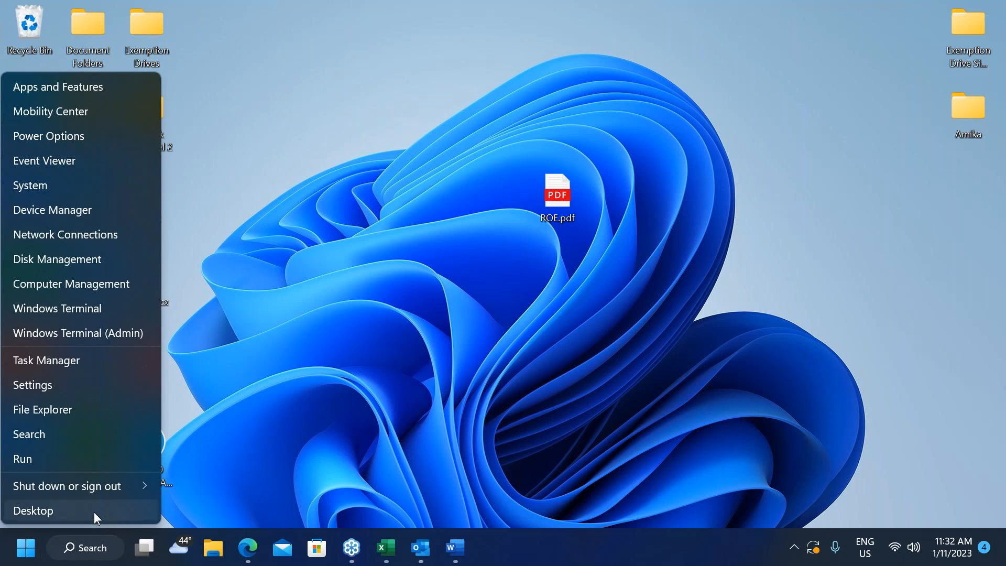
{"action": "mouse_move", "coordinate": [49, 489]}
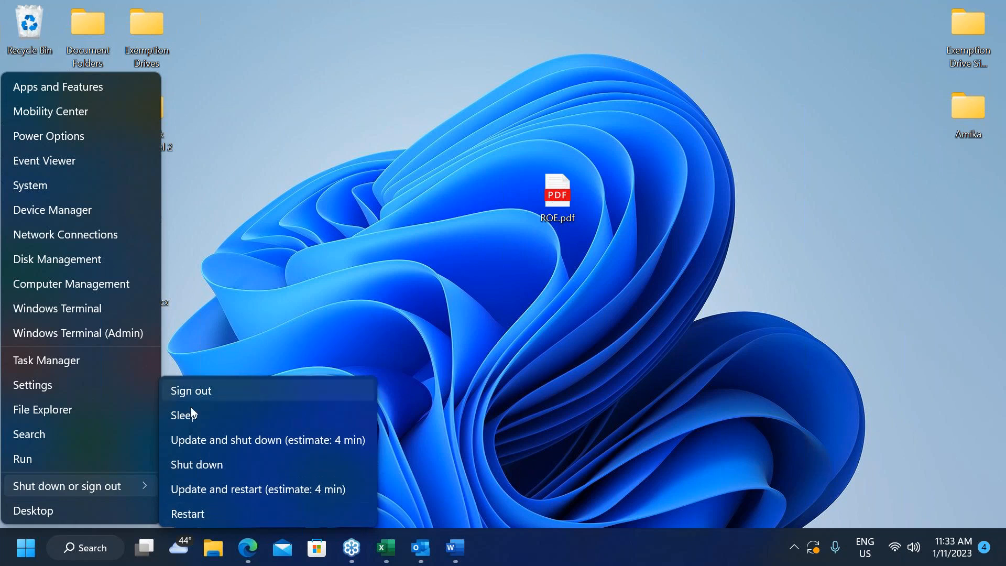
{"action": "left_click", "coordinate": [30, 556]}
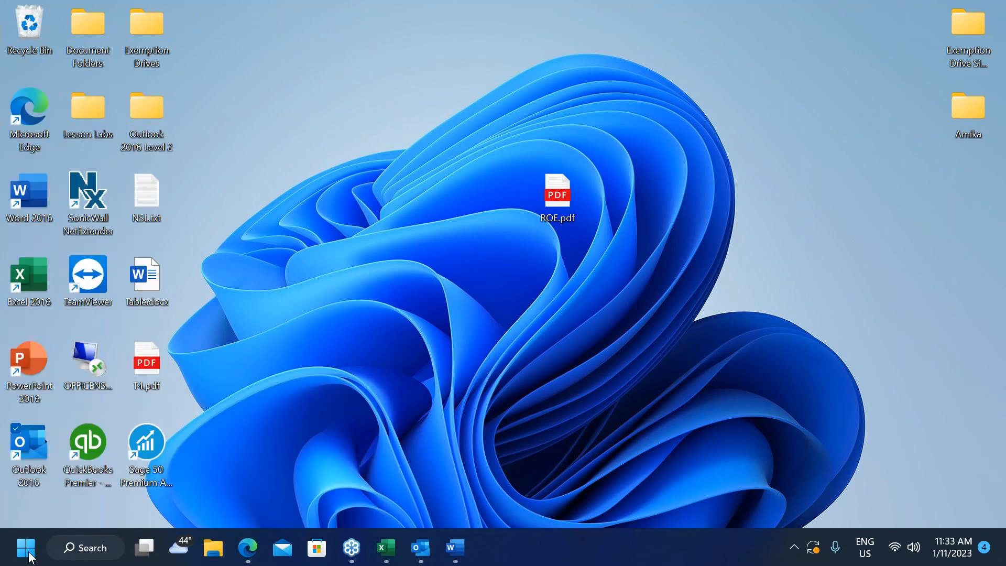
{"action": "right_click", "coordinate": [30, 557]}
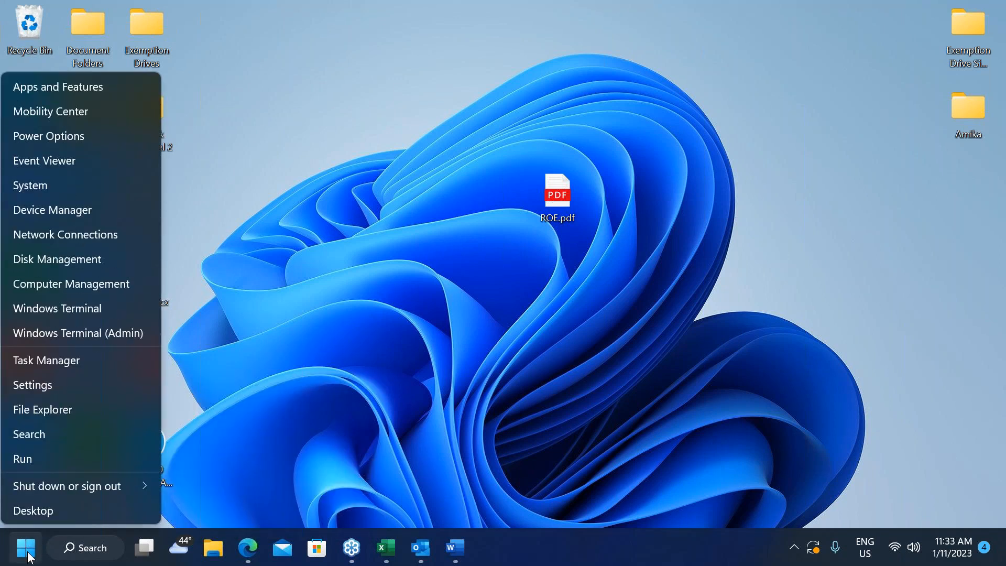
{"action": "left_click", "coordinate": [30, 557]}
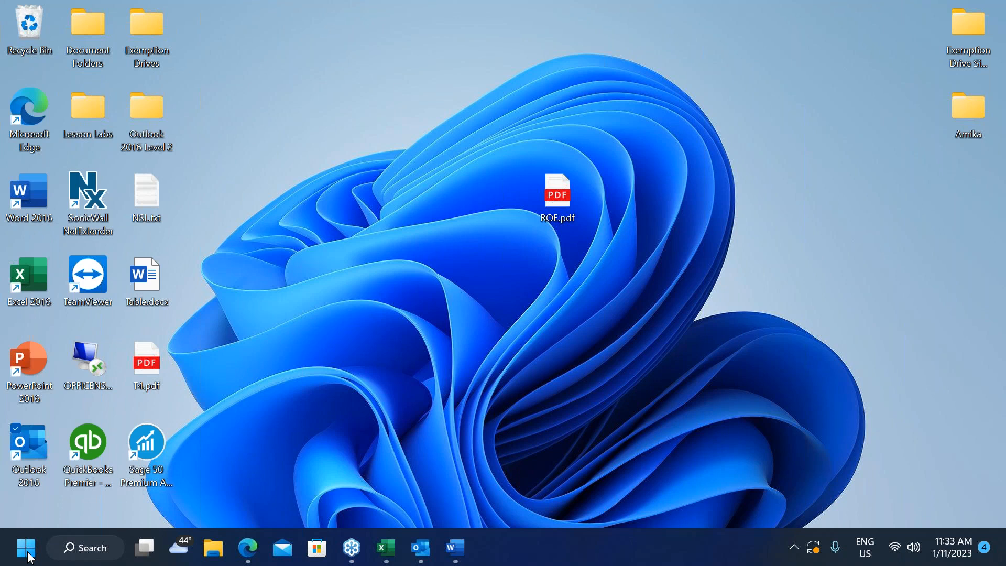
{"action": "right_click", "coordinate": [30, 557]}
{"action": "left_click", "coordinate": [30, 557]}
Reopen the Start quick-link menu, step through its entries from Apps and Features onward and back, and dismiss it.
{"action": "key", "text": "super+x"}
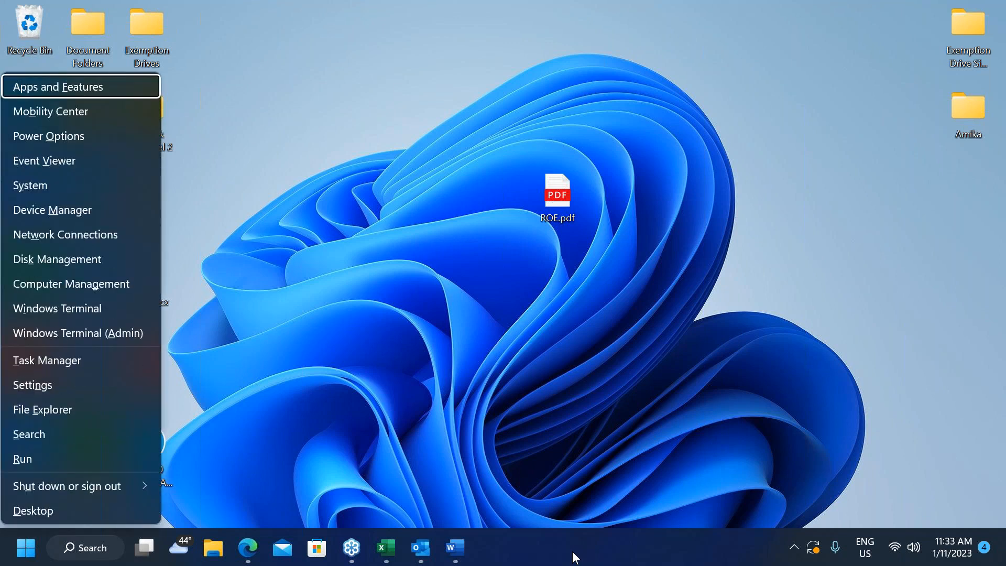
{"action": "key", "text": "Down"}
{"action": "key", "text": "Down"}
{"action": "key", "text": "Down"}
{"action": "key", "text": "Down"}
{"action": "key", "text": "Down"}
{"action": "key", "text": "Down"}
{"action": "key", "text": "Down"}
{"action": "key", "text": "Down"}
{"action": "key", "text": "Down"}
{"action": "key", "text": "Down"}
{"action": "key", "text": "Down"}
{"action": "key", "text": "Down"}
{"action": "key", "text": "Up"}
{"action": "key", "text": "Up"}
{"action": "key", "text": "Up"}
{"action": "key", "text": "Up"}
{"action": "key", "text": "Up"}
{"action": "key", "text": "Up"}
{"action": "key", "text": "Up"}
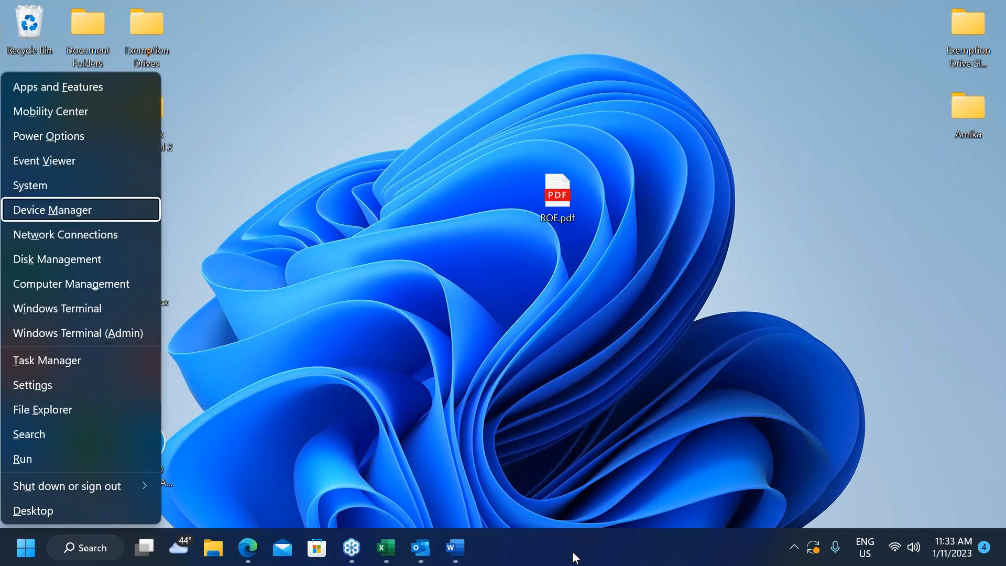
{"action": "left_click", "coordinate": [434, 239]}
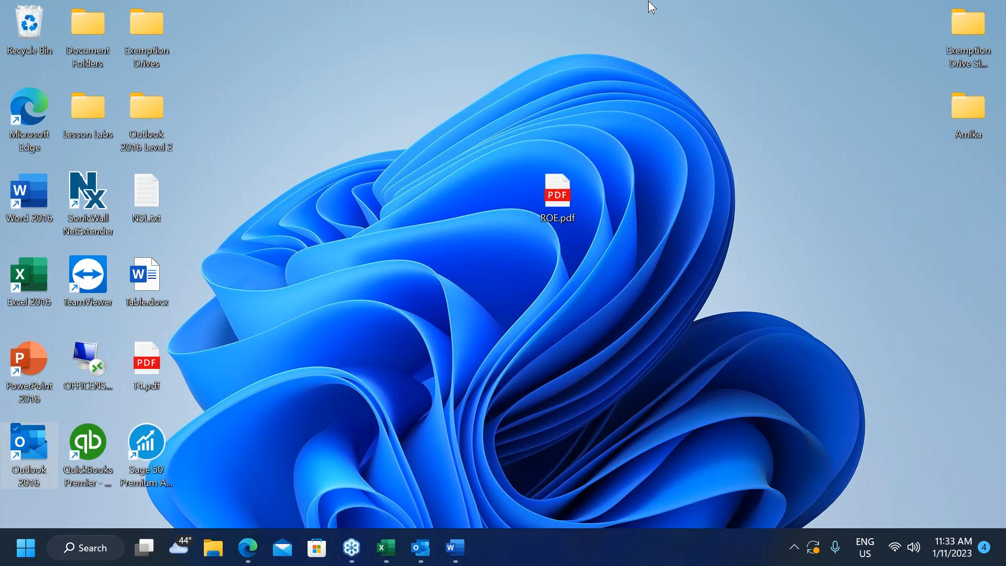
Switch to the open Excel workbook Book1 and snap it side by side with the Word document Document1 in equal halves.
{"action": "left_click", "coordinate": [455, 547]}
{"action": "mouse_move", "coordinate": [419, 551]}
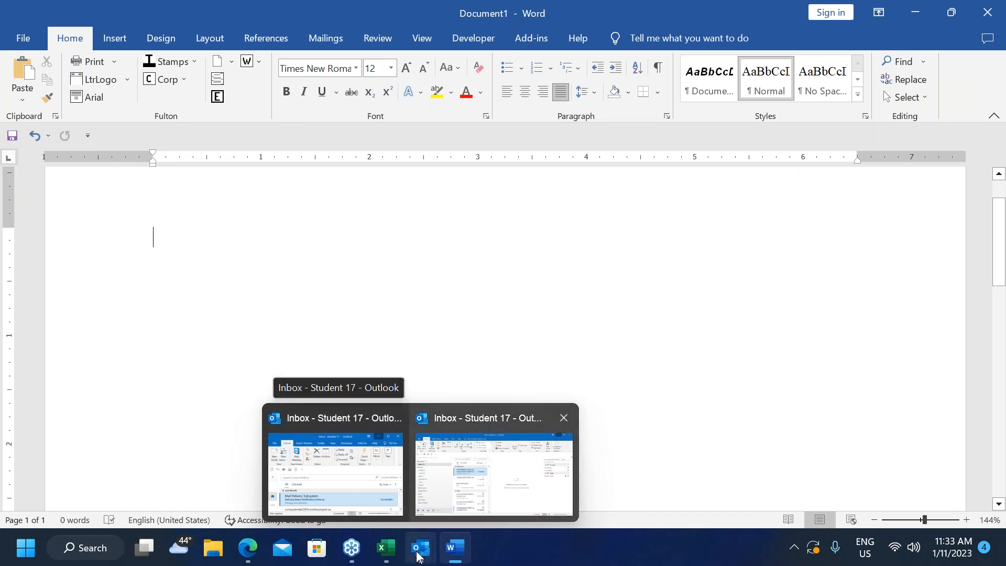
{"action": "left_click", "coordinate": [383, 549]}
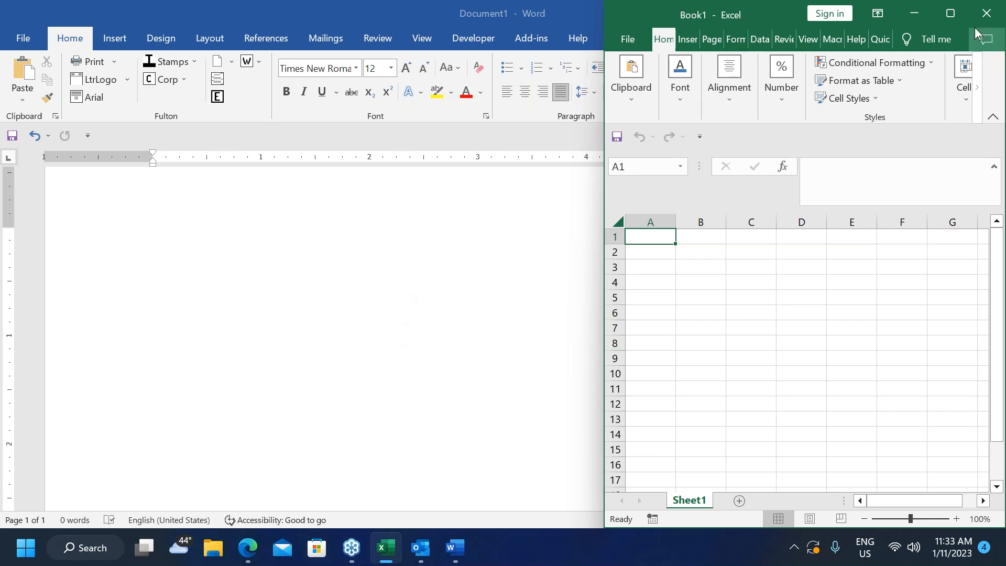
{"action": "mouse_move", "coordinate": [950, 16]}
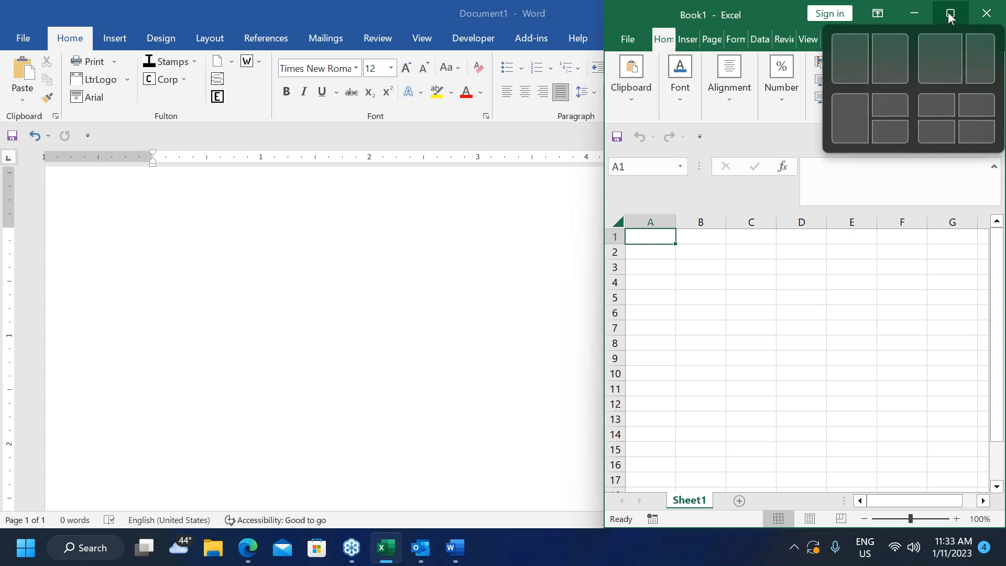
{"action": "left_click", "coordinate": [846, 58]}
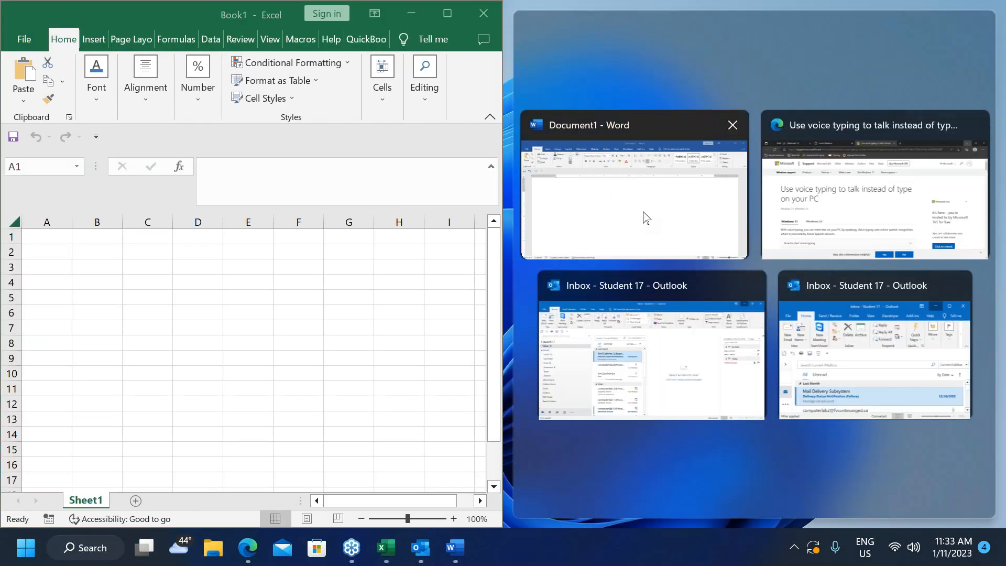
{"action": "left_click", "coordinate": [645, 218]}
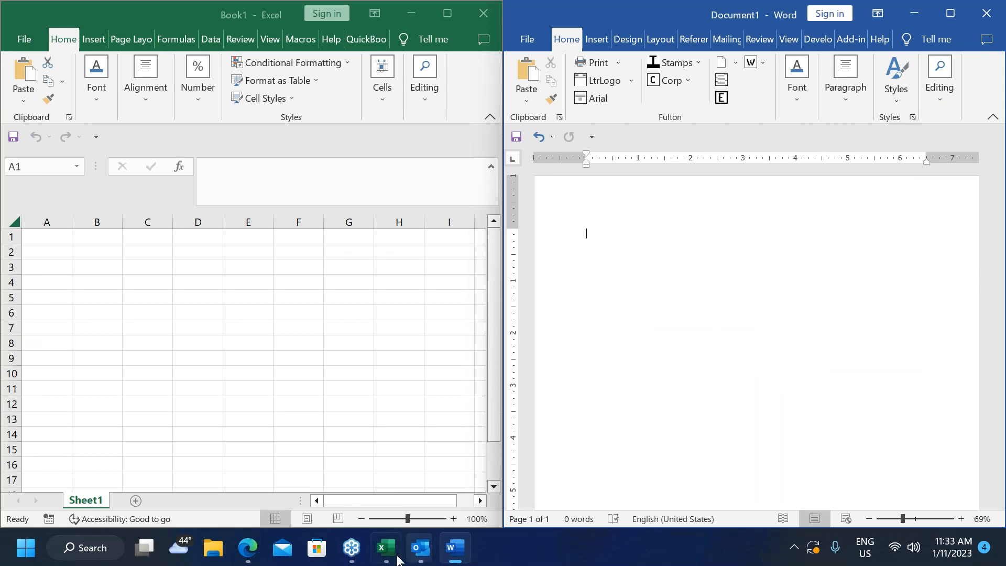
Switch to the Outlook inbox and snap it to half the screen, with Document1 and Book1 stacked in the other half's quarters.
{"action": "left_click", "coordinate": [417, 553]}
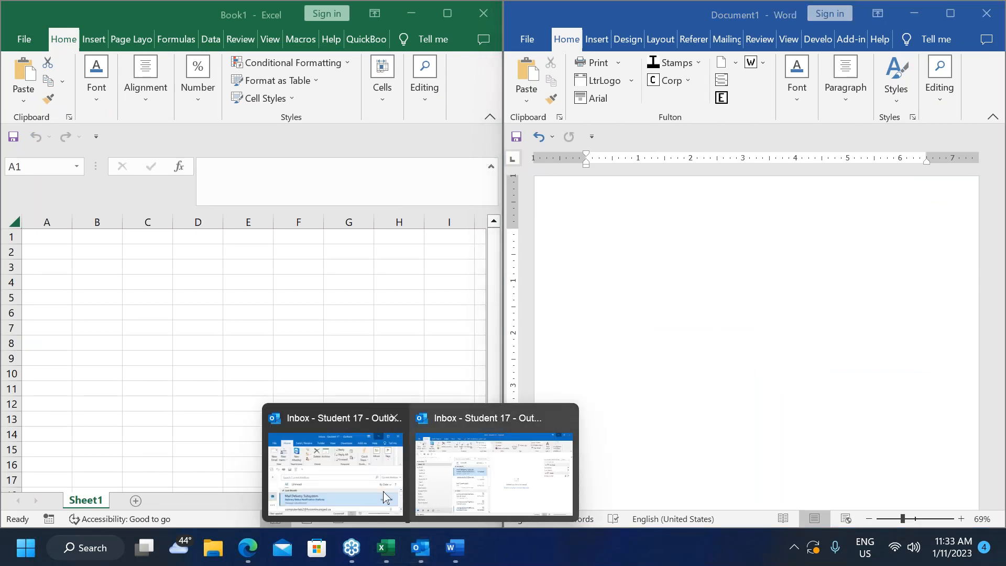
{"action": "left_click", "coordinate": [429, 485]}
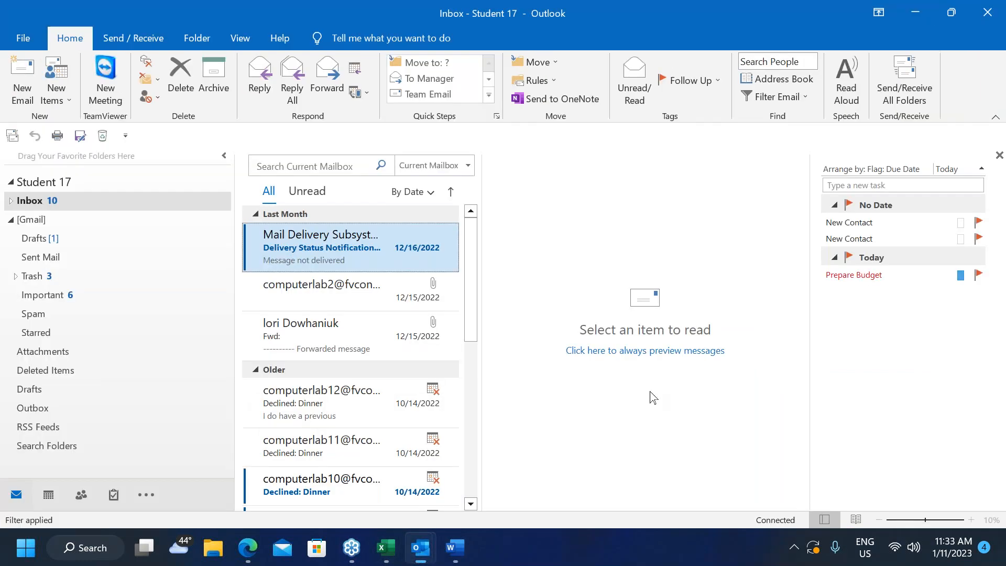
{"action": "left_click", "coordinate": [952, 13]}
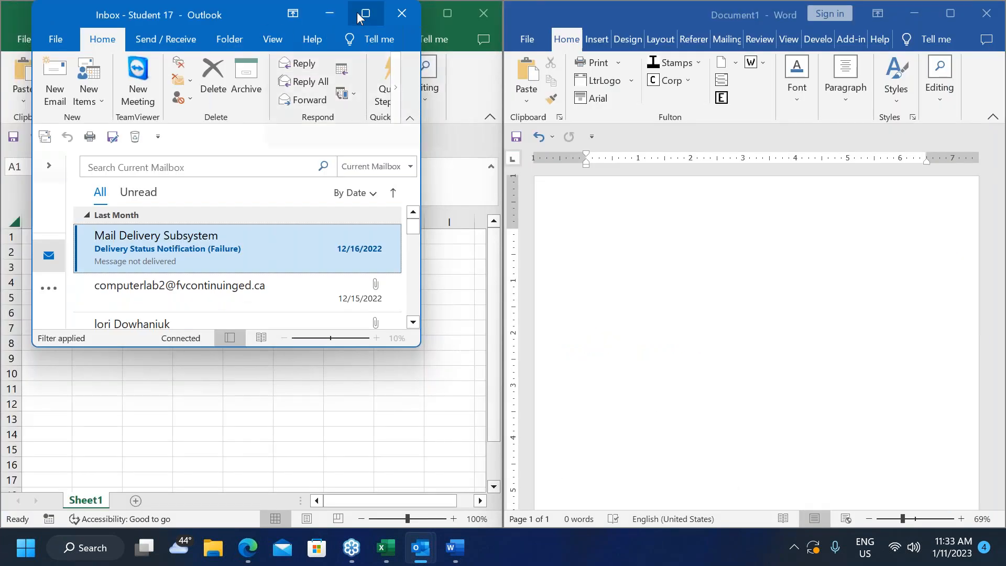
{"action": "mouse_move", "coordinate": [360, 19]}
{"action": "left_click", "coordinate": [300, 108]}
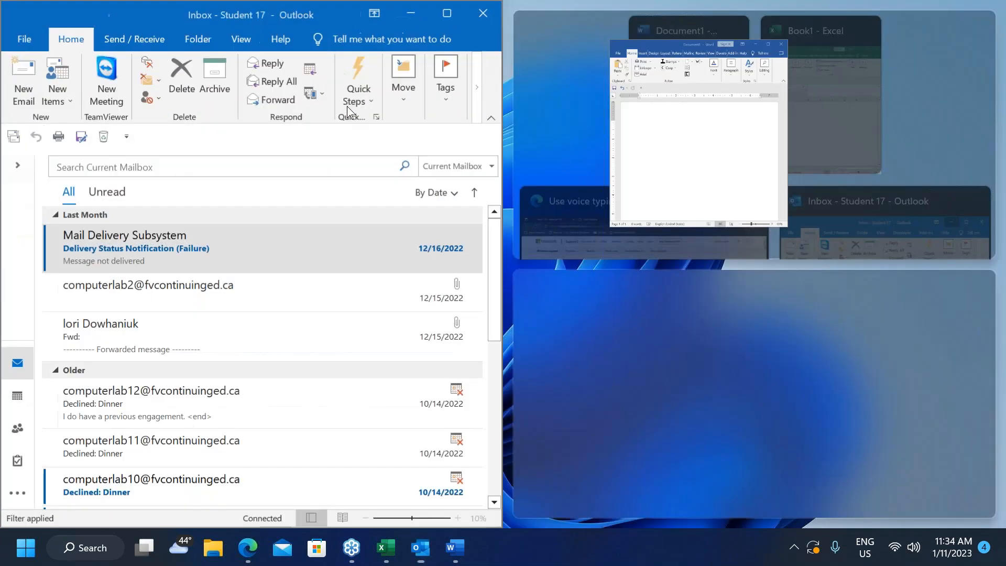
{"action": "left_click", "coordinate": [732, 112]}
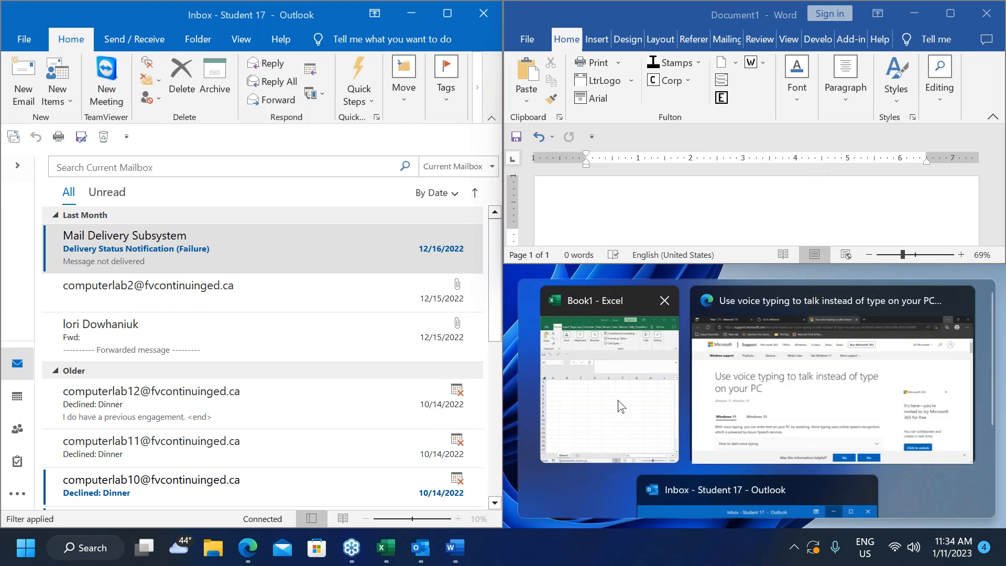
{"action": "left_click", "coordinate": [620, 406]}
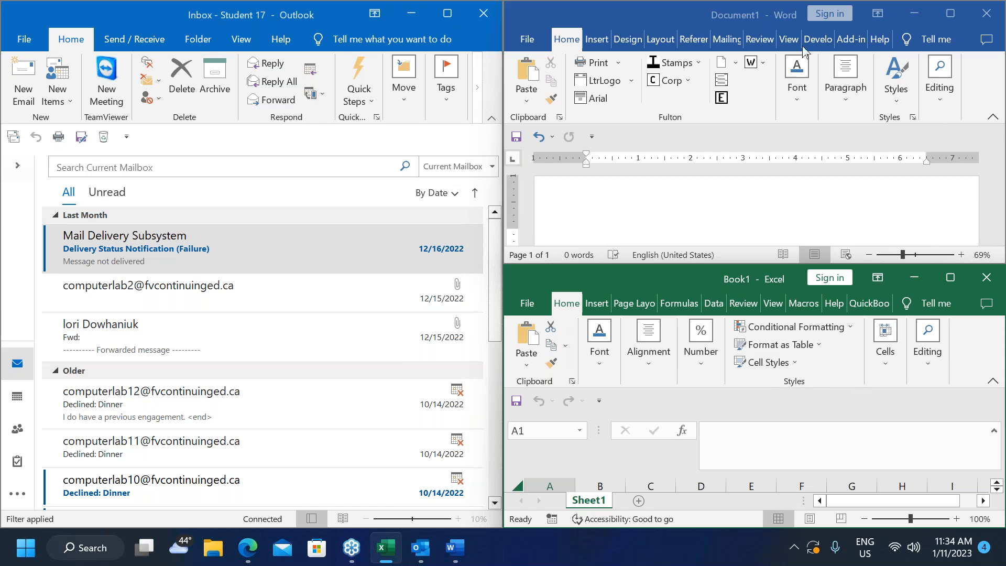
Minimize every window except the Word document Document1, and restore the other windows.
{"action": "left_click", "coordinate": [635, 15]}
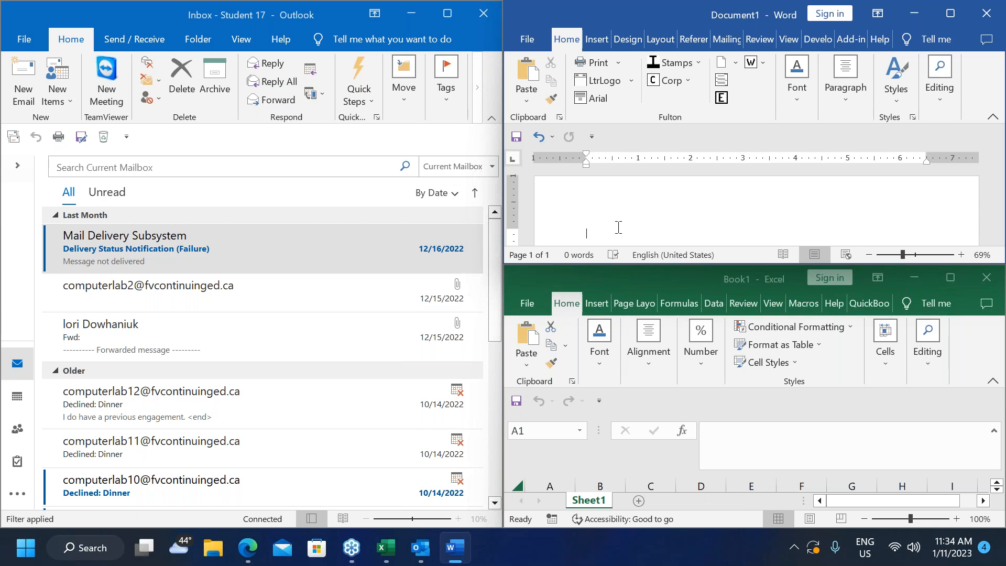
{"action": "key", "text": "super+Home"}
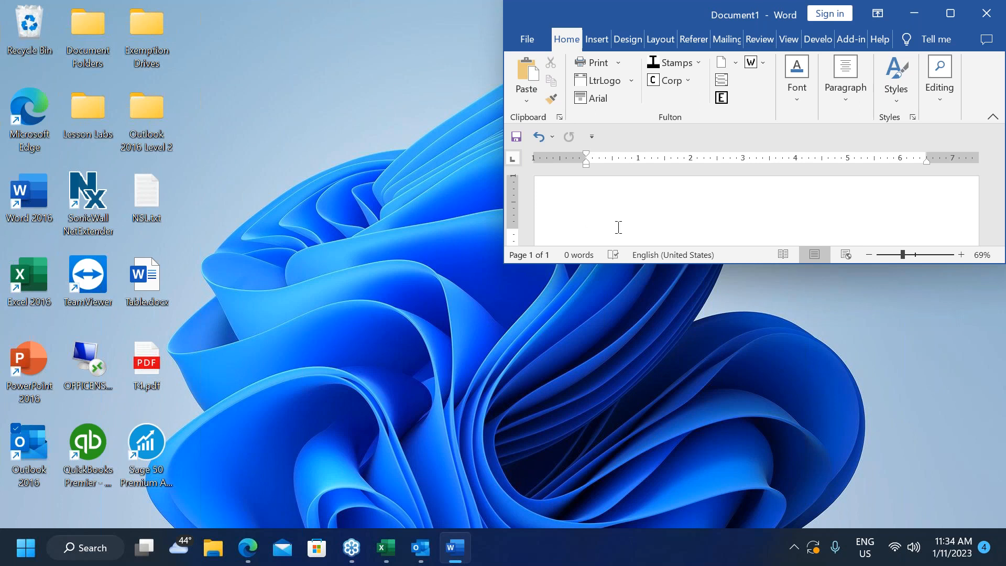
{"action": "key", "text": "super+Home"}
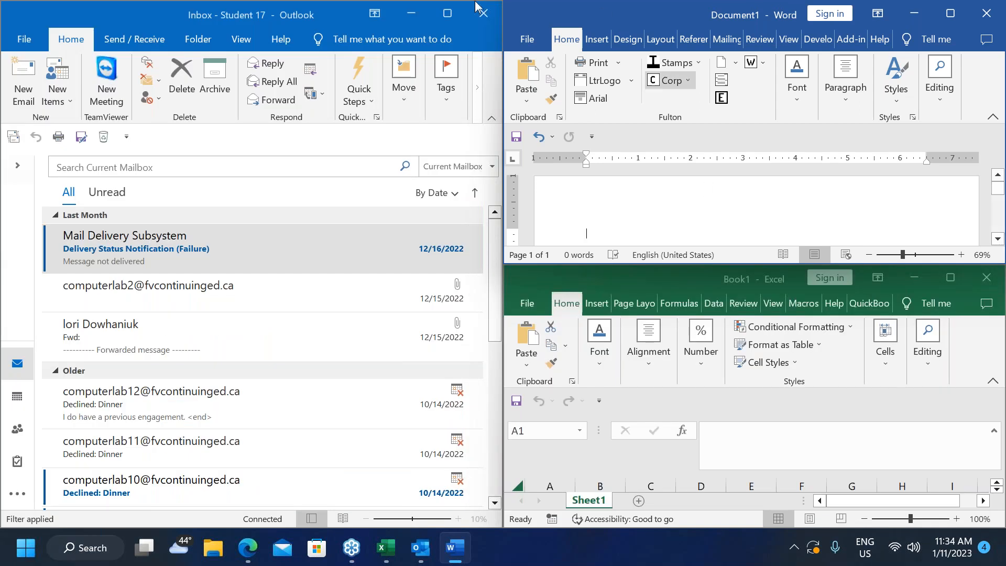
Minimize every window except the Outlook inbox, and restore the other windows.
{"action": "left_click", "coordinate": [194, 20]}
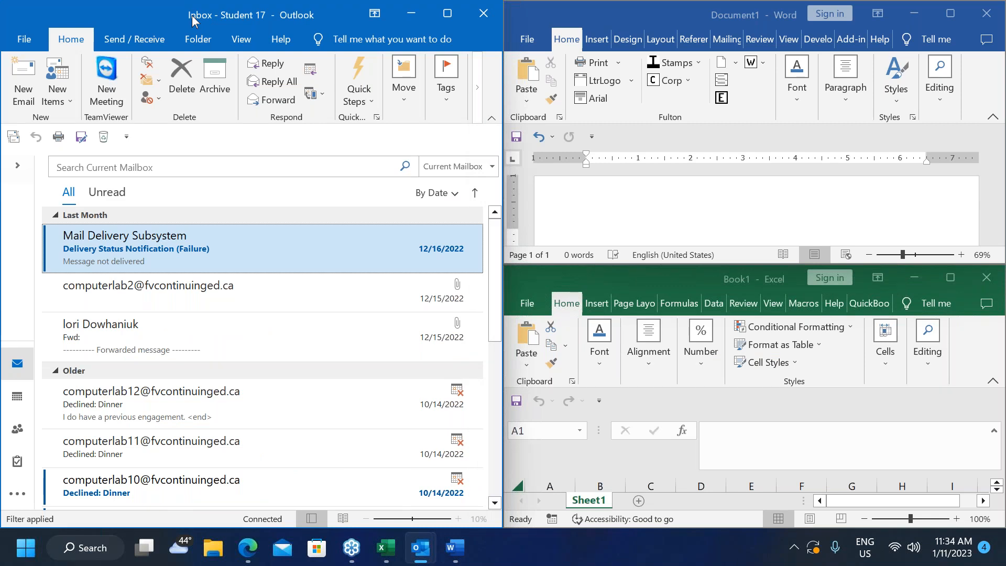
{"action": "key", "text": "super+Home"}
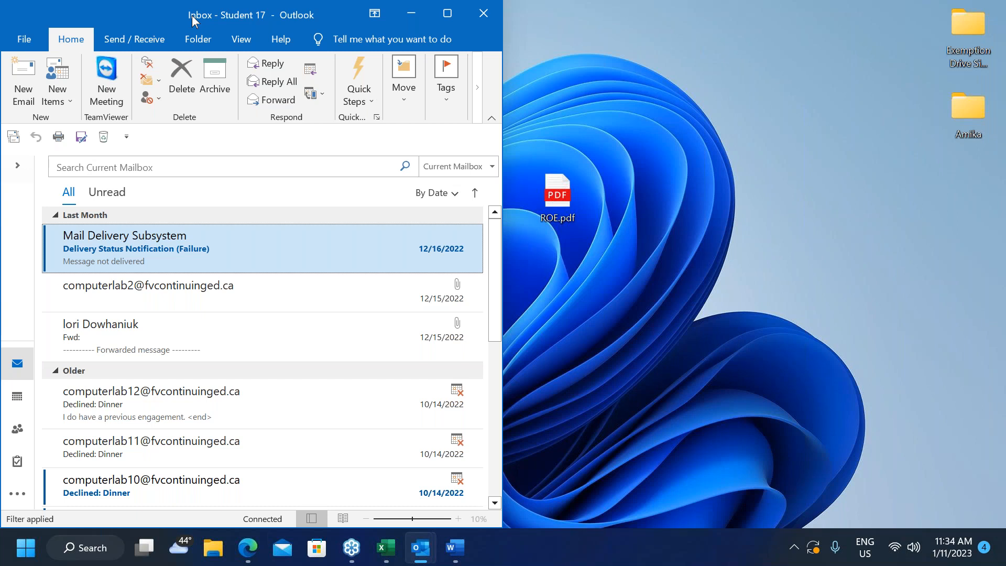
{"action": "key", "text": "super+Home"}
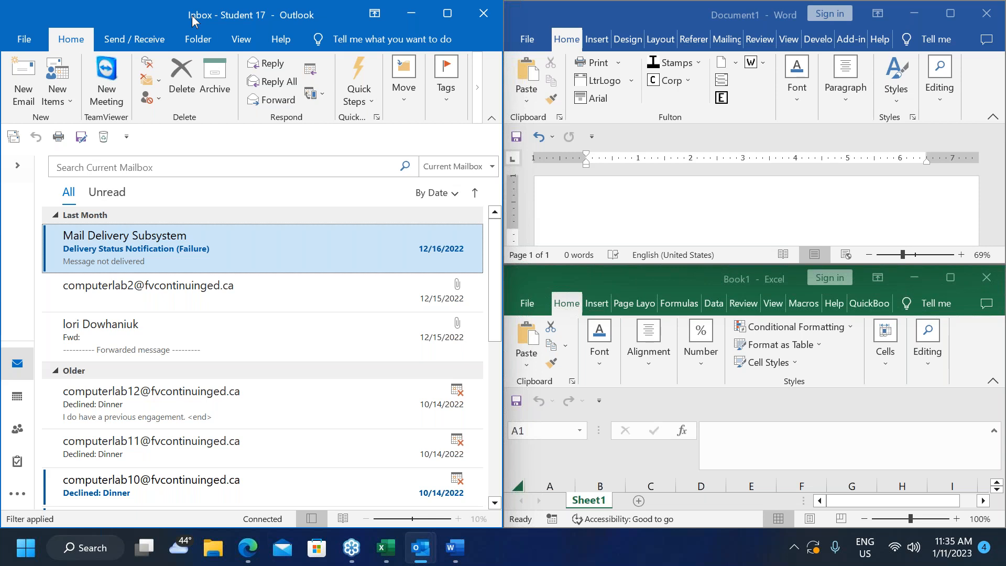
Minimize every window except the Excel workbook Book1, and restore the other windows.
{"action": "left_click", "coordinate": [665, 279]}
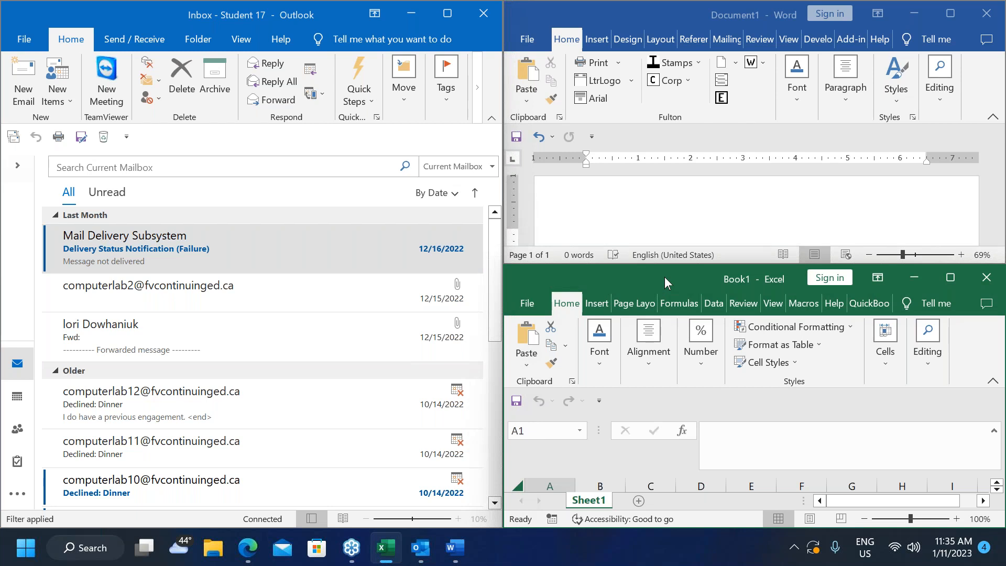
{"action": "key", "text": "super+Home"}
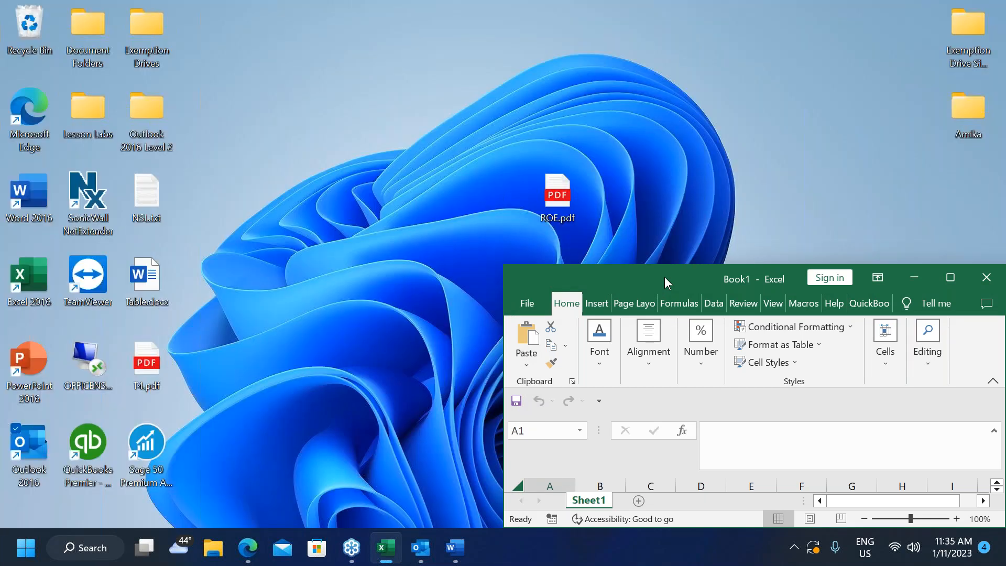
{"action": "key", "text": "super+Home"}
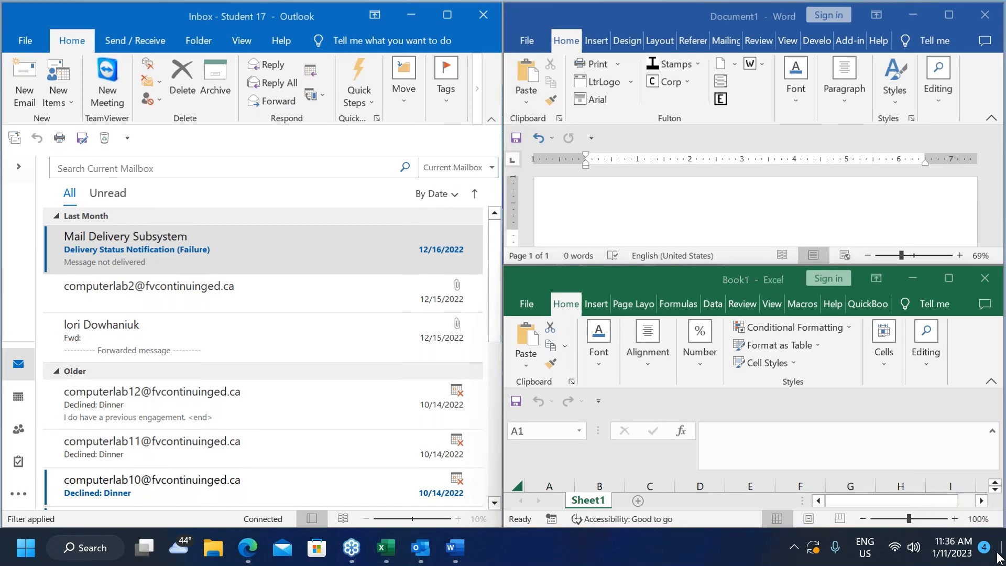
Toggle the desktop view on and off, and leave the desktop showing with all windows hidden.
{"action": "left_click", "coordinate": [1000, 557]}
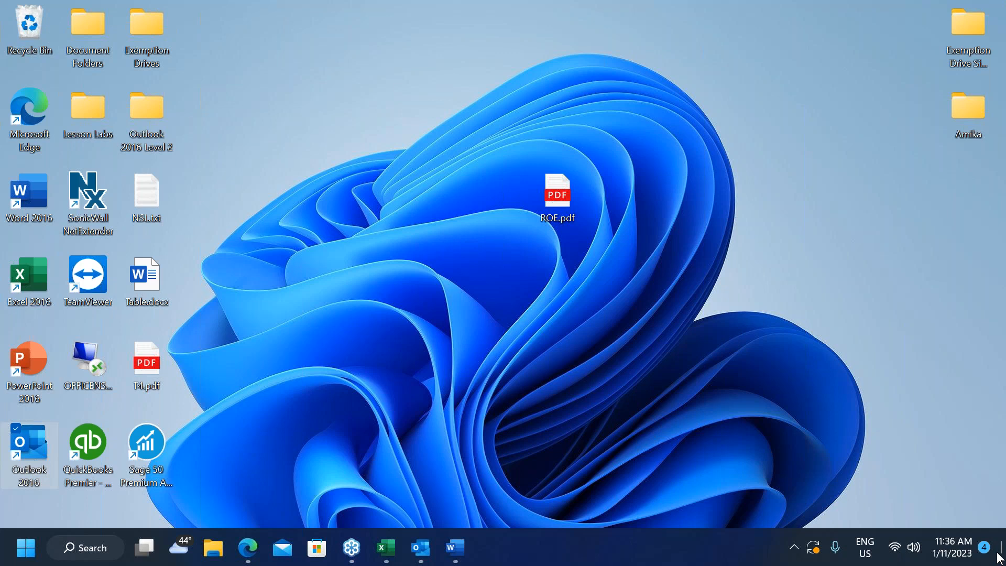
{"action": "left_click", "coordinate": [999, 557]}
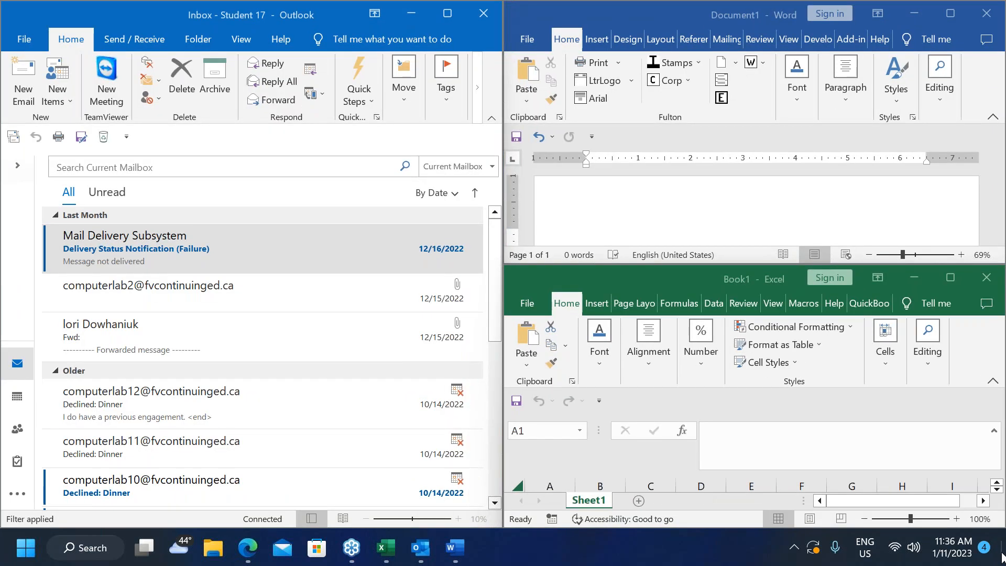
{"action": "left_click", "coordinate": [1002, 556]}
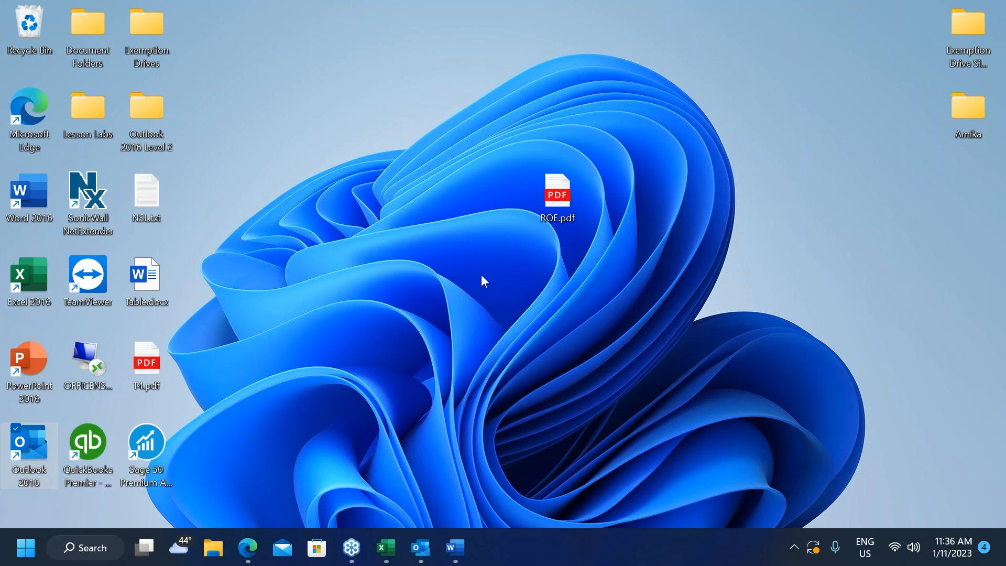
Apply the light lake sunrise theme in the desktop's Personalization settings, and close Settings.
{"action": "right_click", "coordinate": [456, 254]}
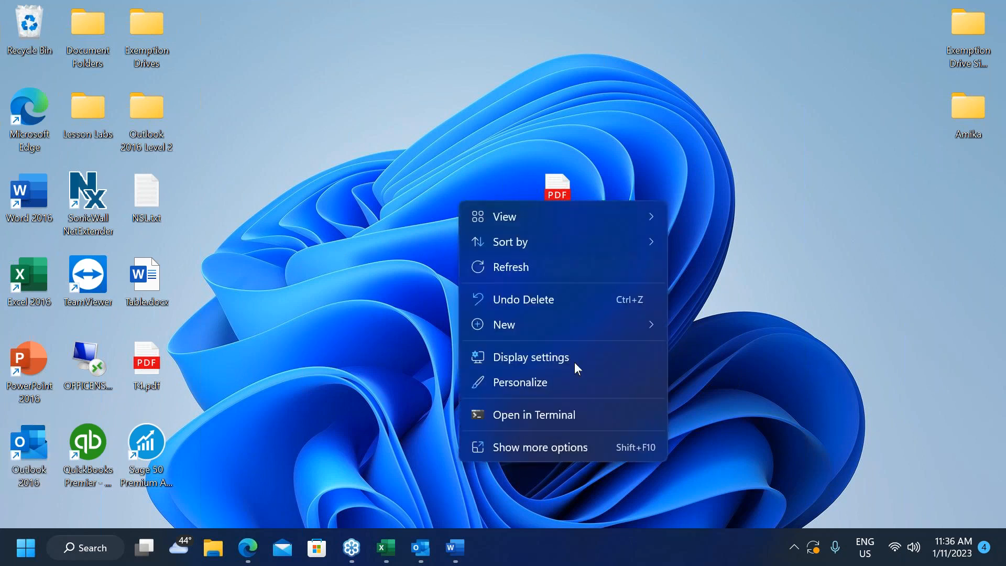
{"action": "left_click", "coordinate": [552, 384]}
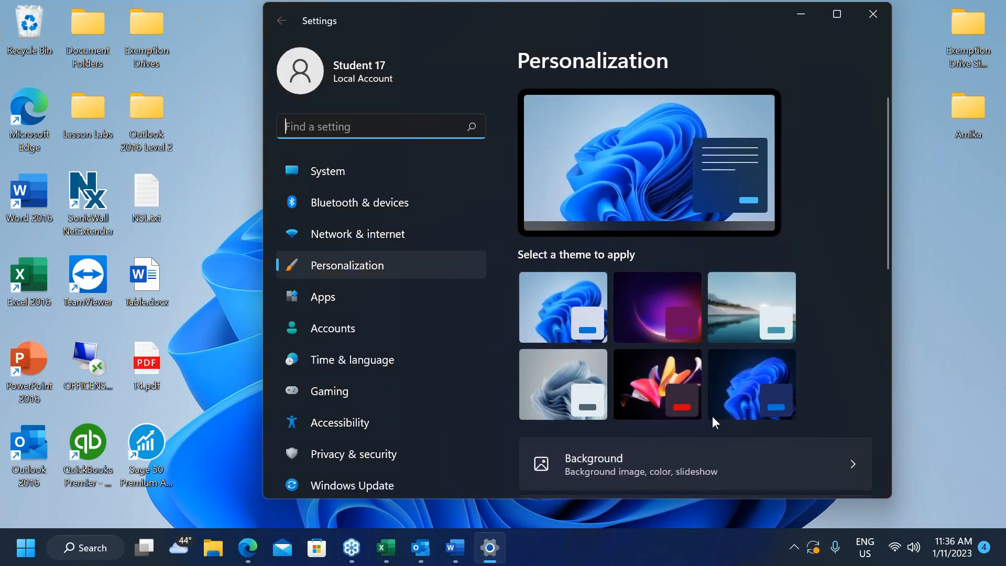
{"action": "left_click", "coordinate": [748, 294]}
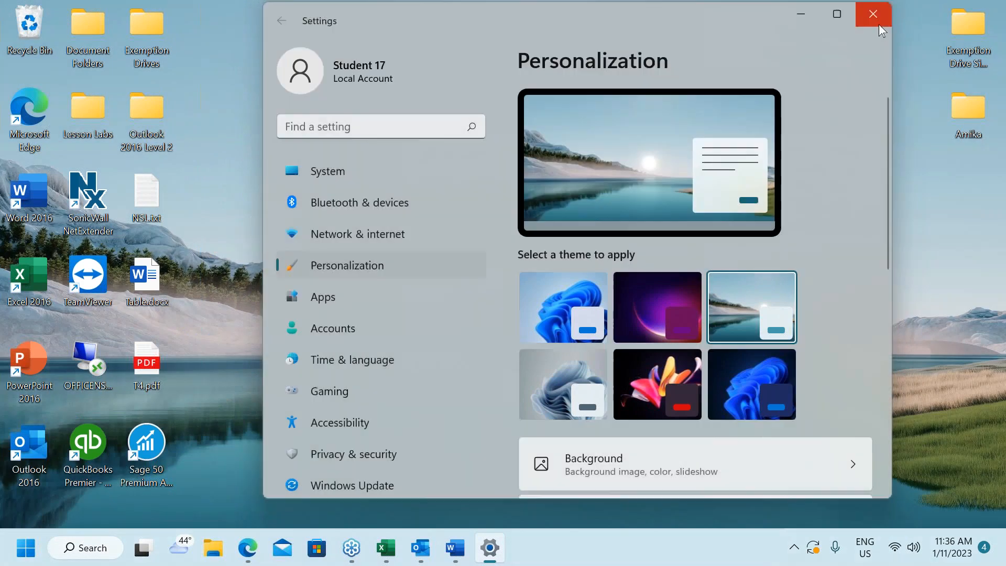
{"action": "left_click", "coordinate": [874, 16]}
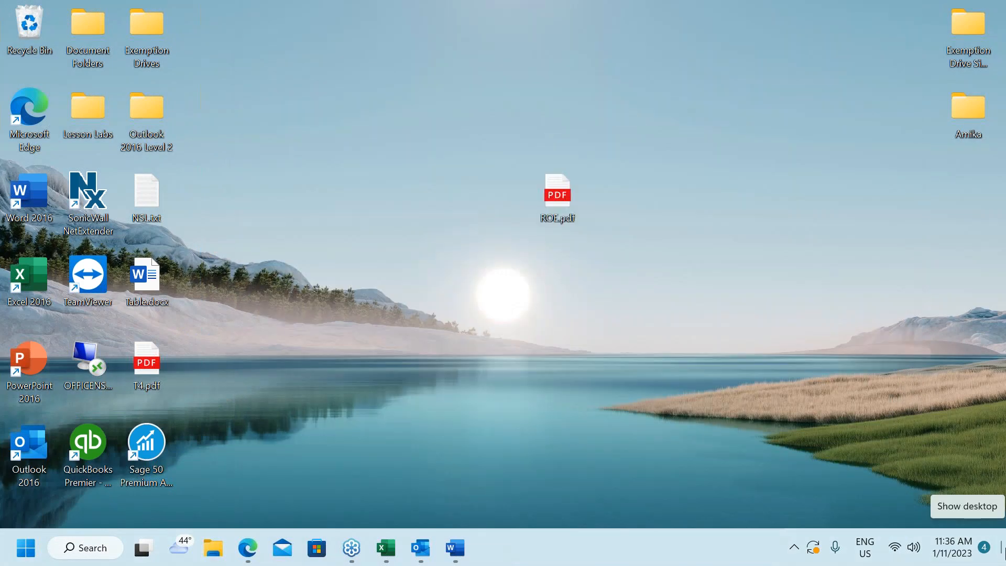
Bring the hidden Word document, Excel workbook and Outlook inbox windows back onto the desktop.
{"action": "left_click", "coordinate": [1005, 558]}
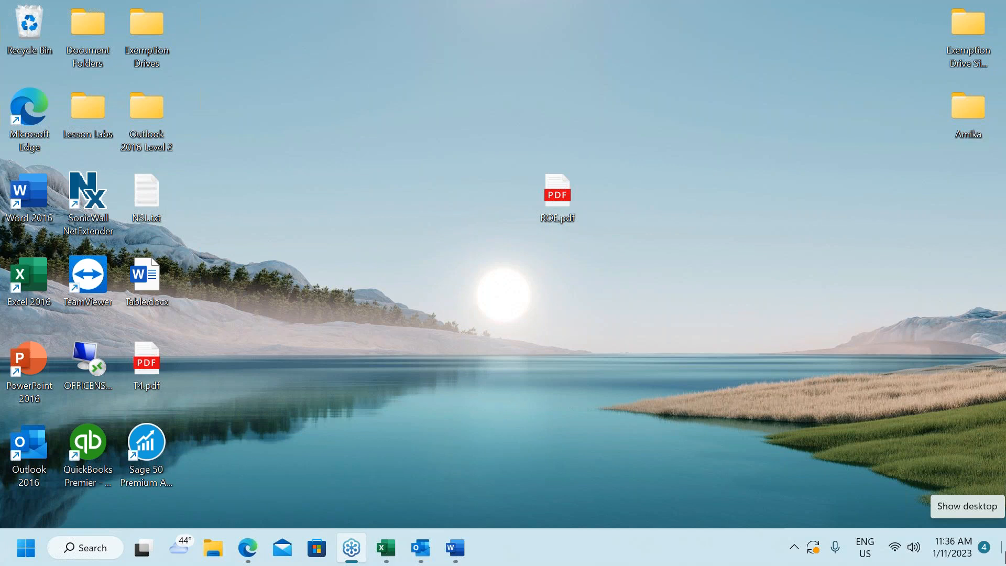
{"action": "left_click", "coordinate": [1003, 550]}
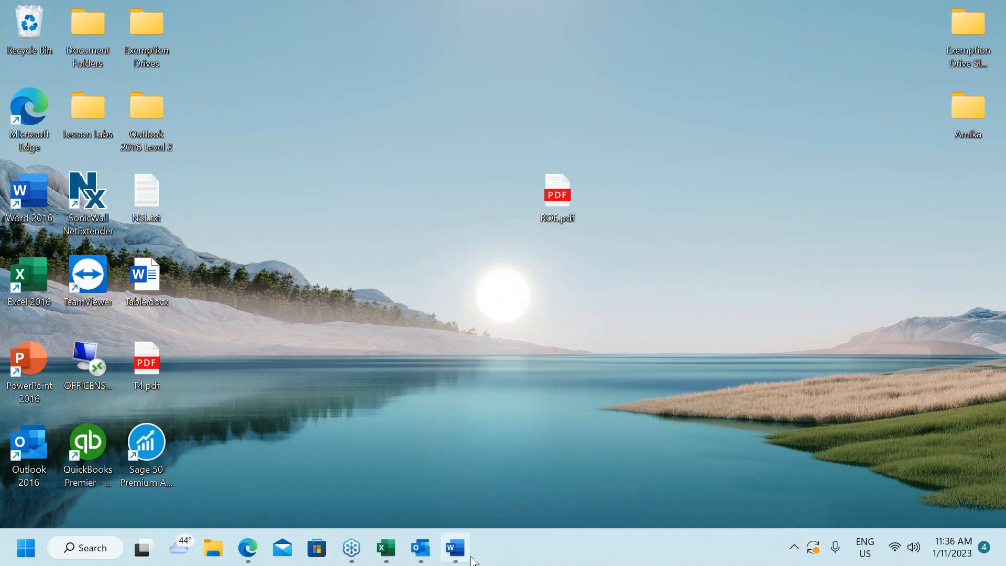
{"action": "left_click", "coordinate": [455, 548]}
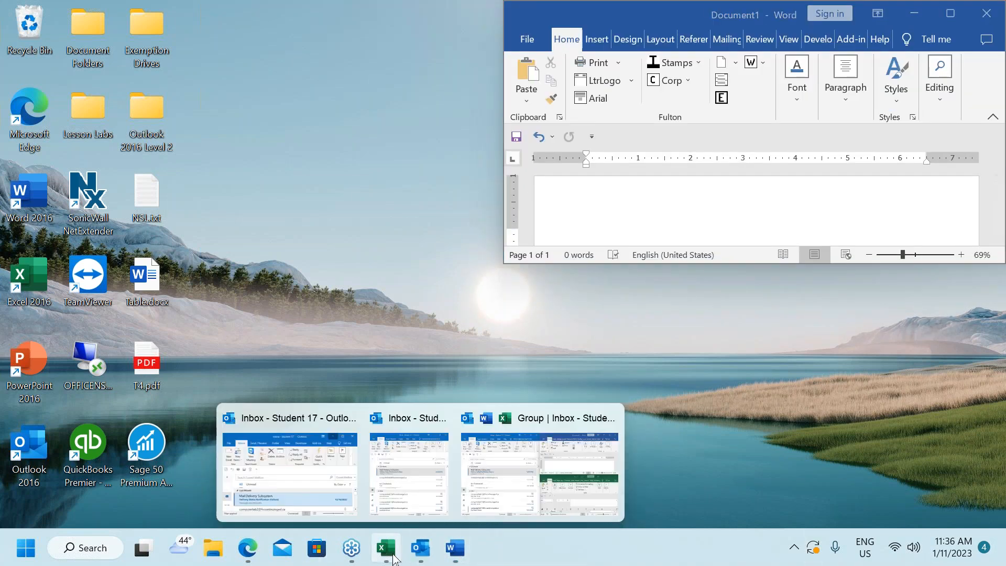
{"action": "left_click", "coordinate": [393, 555]}
{"action": "mouse_move", "coordinate": [421, 547]}
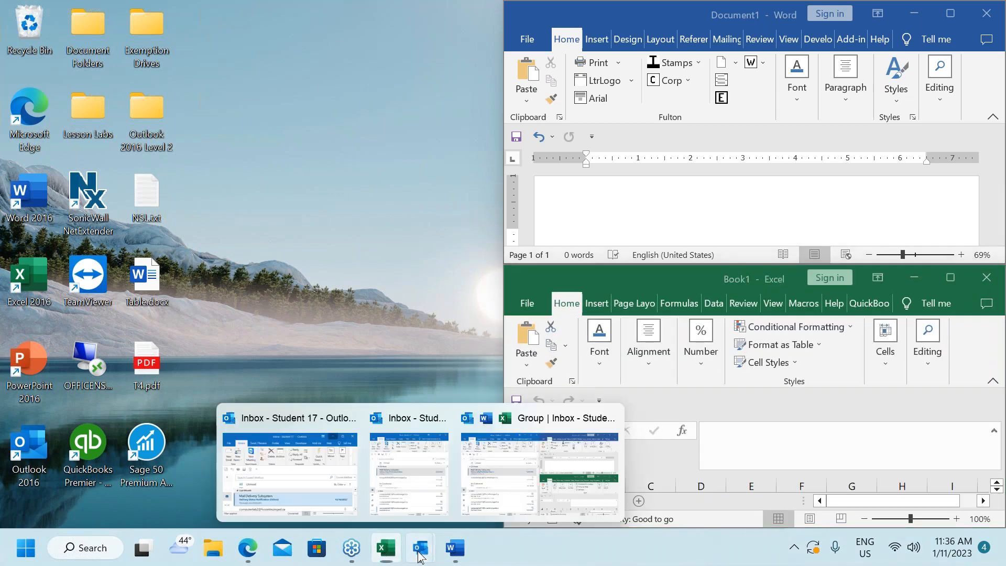
{"action": "left_click", "coordinate": [308, 460]}
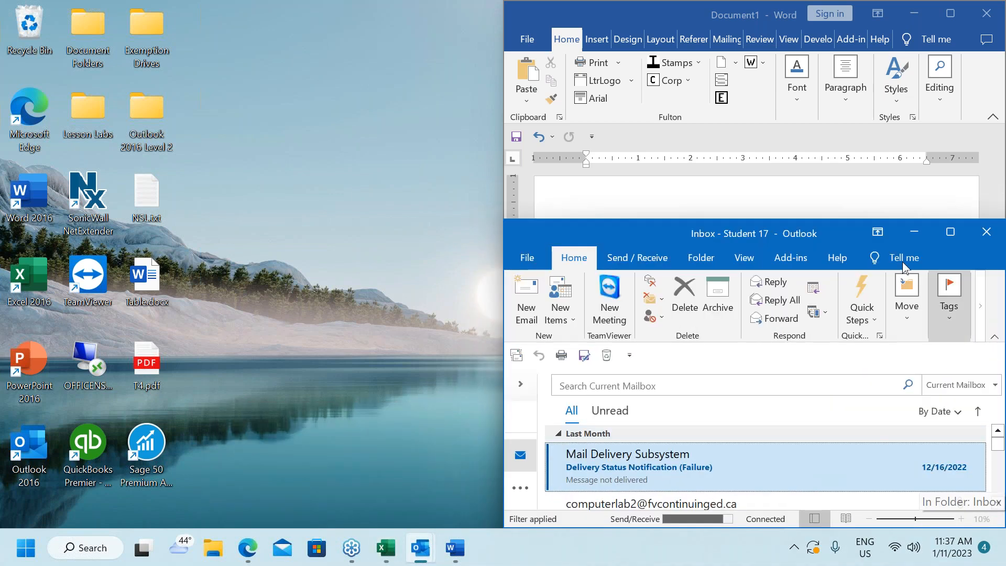
Maximize the Outlook inbox and snap it side by side with the Excel workbook Book1 in equal halves.
{"action": "left_click", "coordinate": [951, 231]}
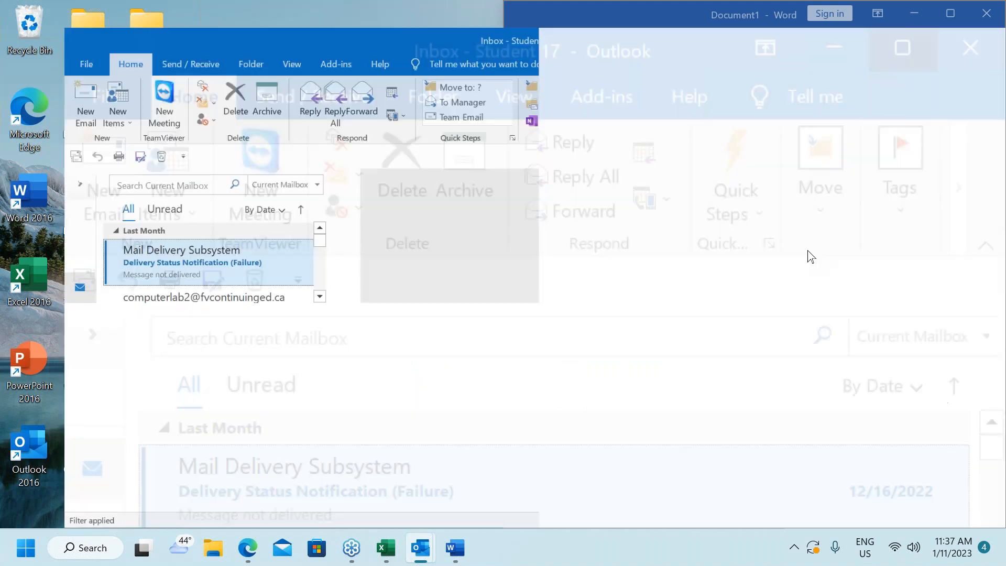
{"action": "mouse_move", "coordinate": [946, 18]}
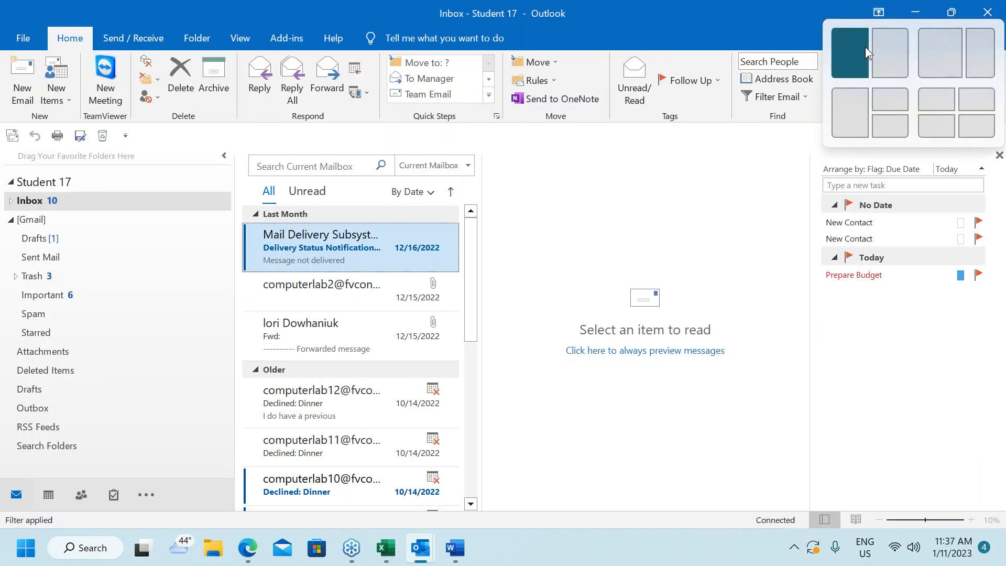
{"action": "left_click", "coordinate": [865, 46]}
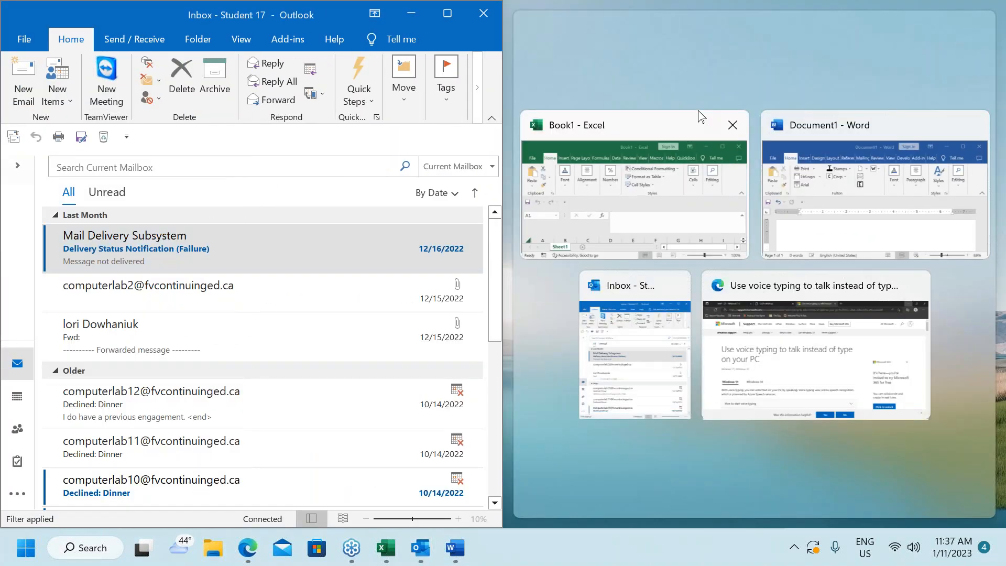
{"action": "left_click", "coordinate": [701, 118]}
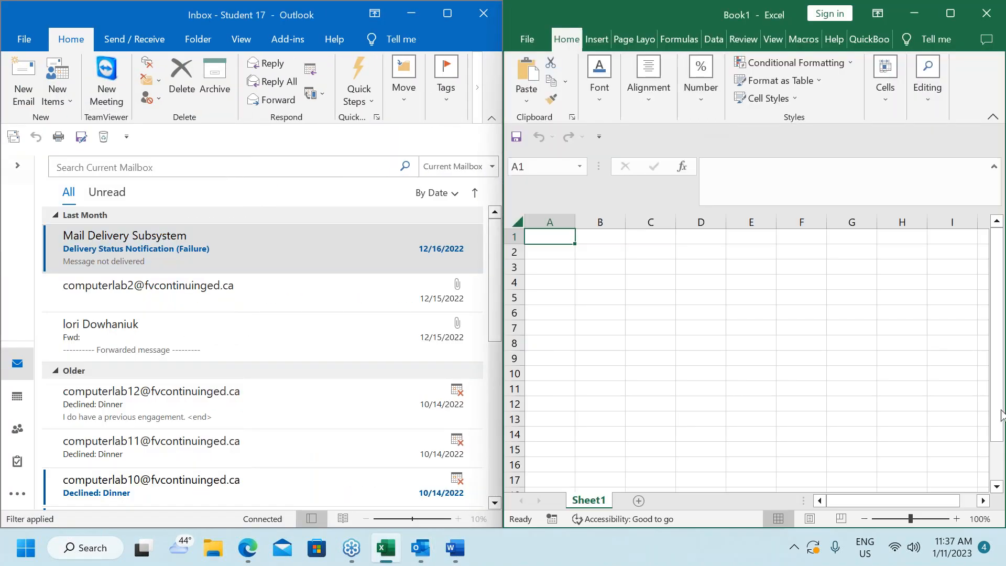
Toggle the desktop view on and off, and minimize the Excel, Outlook and Word windows one by one.
{"action": "left_click", "coordinate": [1002, 550]}
{"action": "left_click", "coordinate": [1002, 550]}
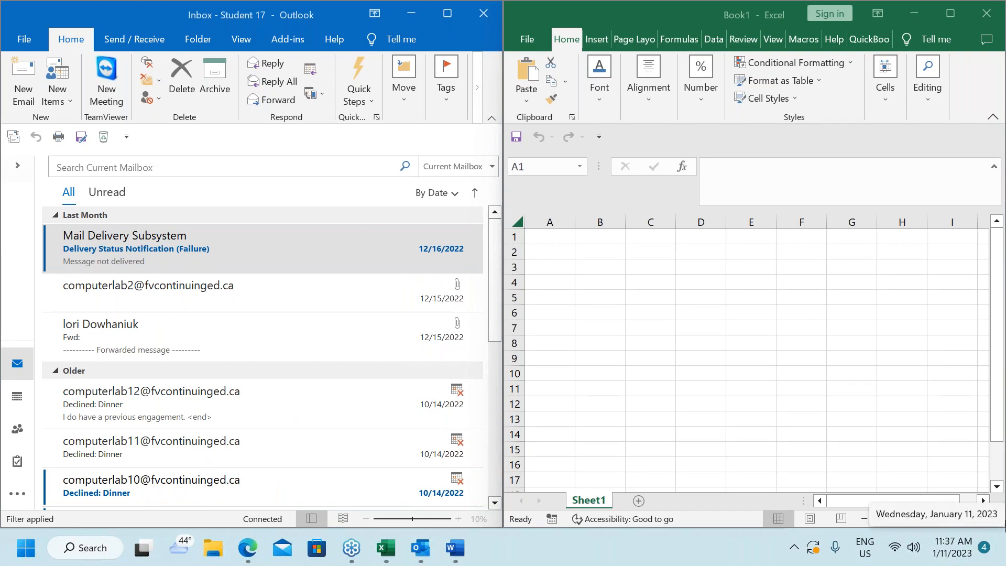
{"action": "left_click", "coordinate": [914, 13]}
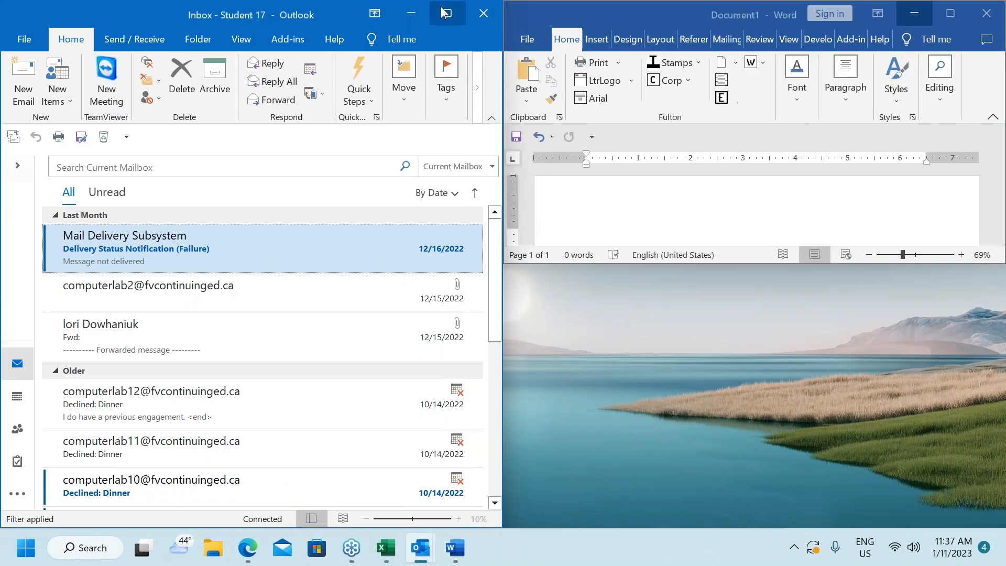
{"action": "left_click", "coordinate": [410, 15]}
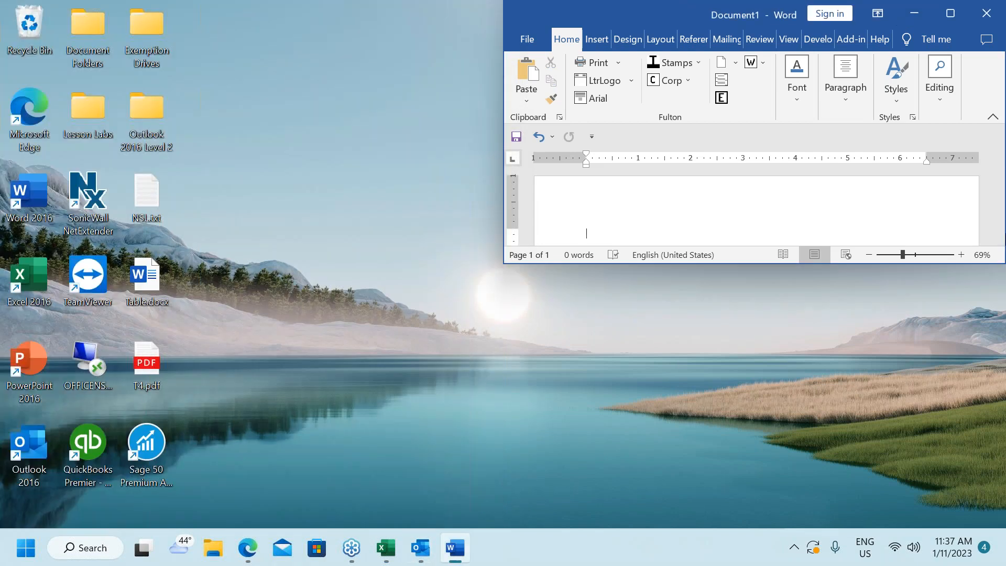
{"action": "left_click", "coordinate": [914, 13]}
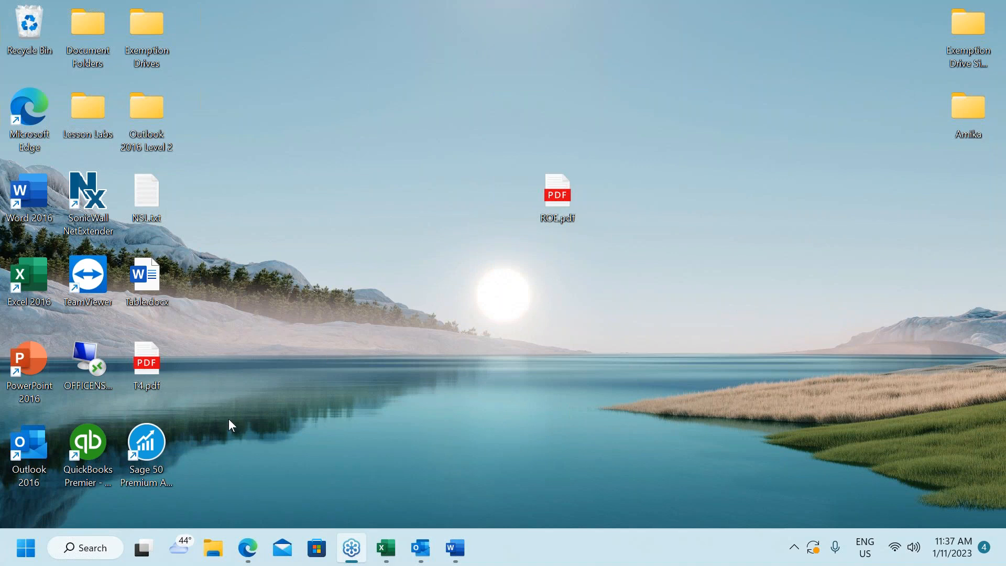
Search the Start menu for "tips" and open the Tips app.
{"action": "left_click", "coordinate": [26, 548]}
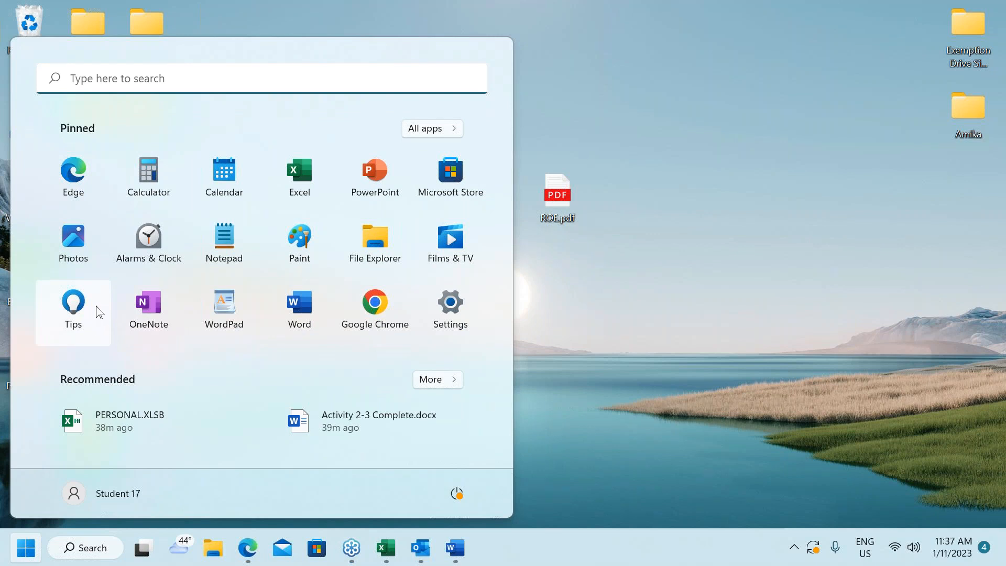
{"action": "left_click", "coordinate": [103, 79]}
{"action": "type", "text": "ti"}
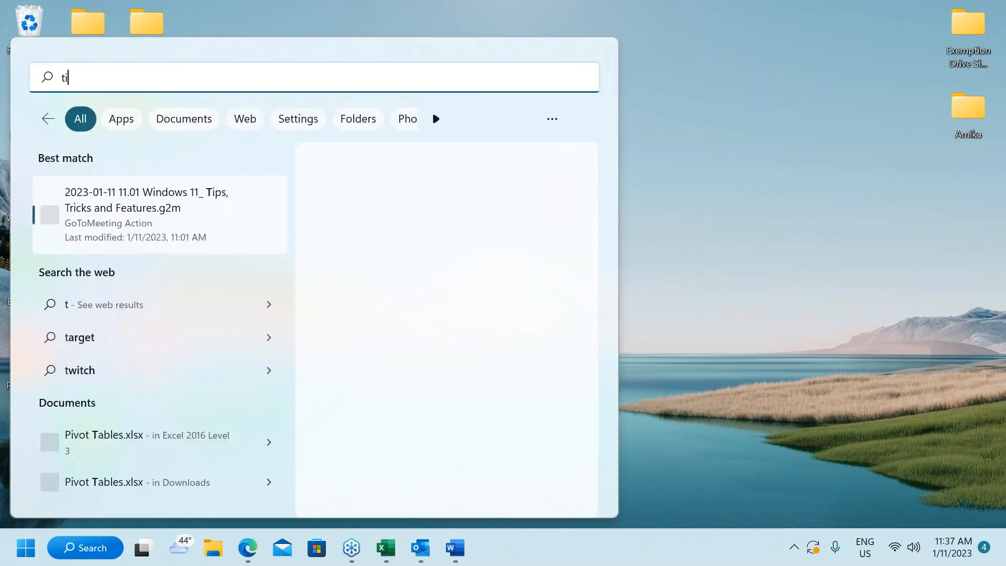
{"action": "type", "text": "ps"}
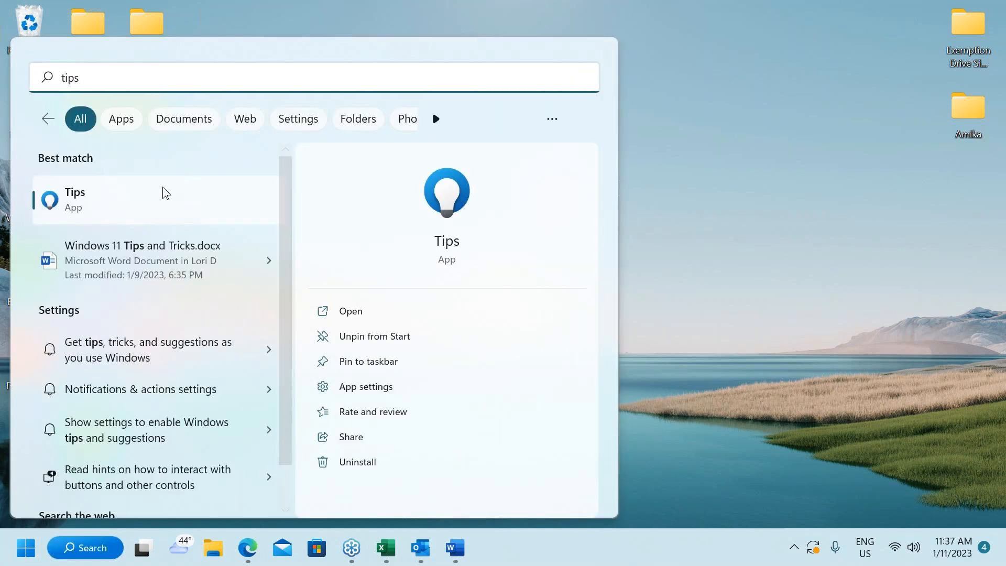
{"action": "left_click", "coordinate": [81, 206]}
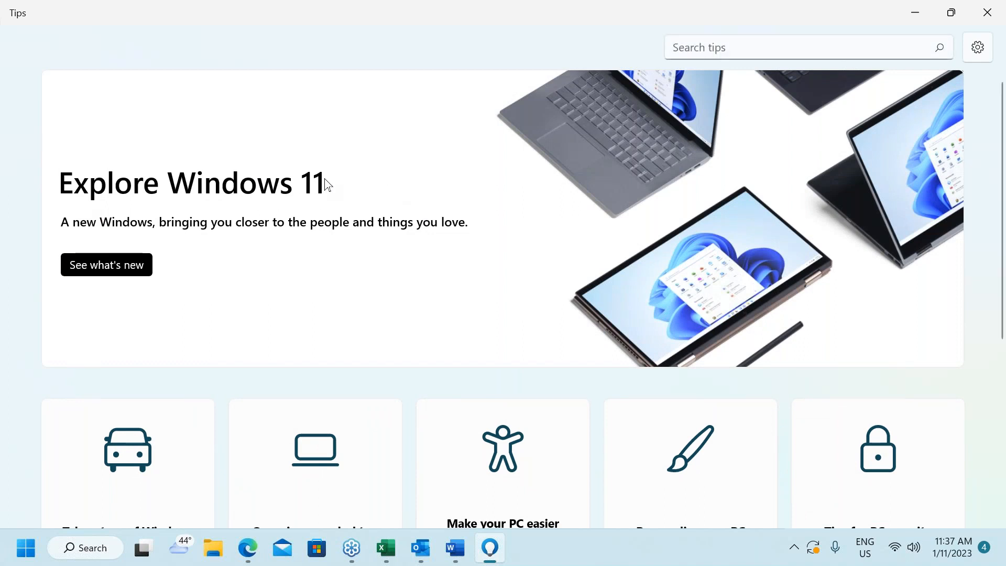
Page through all the What's new in Windows 11 tips to the last one, and return to the Tips home page.
{"action": "left_click", "coordinate": [108, 265]}
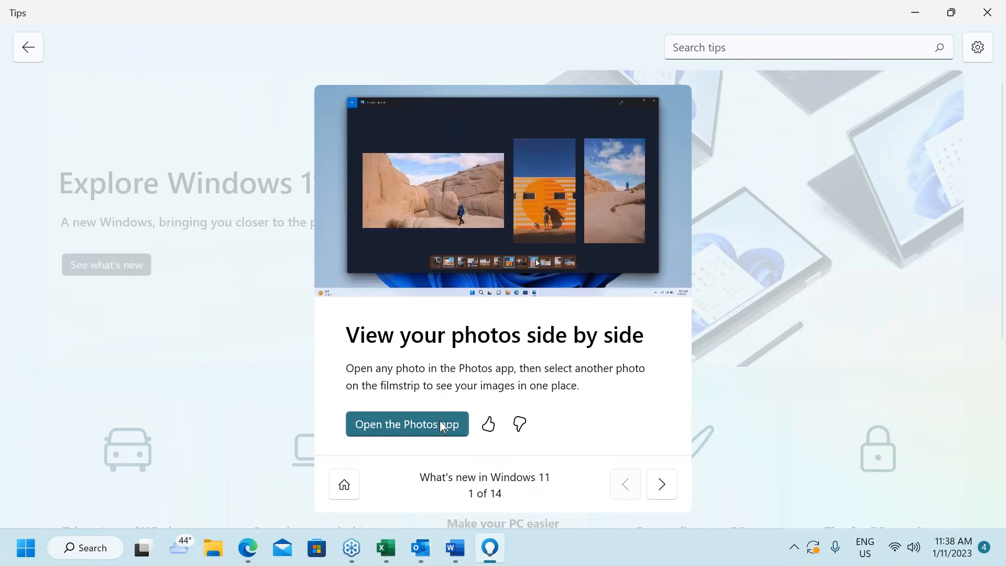
{"action": "left_click", "coordinate": [662, 485]}
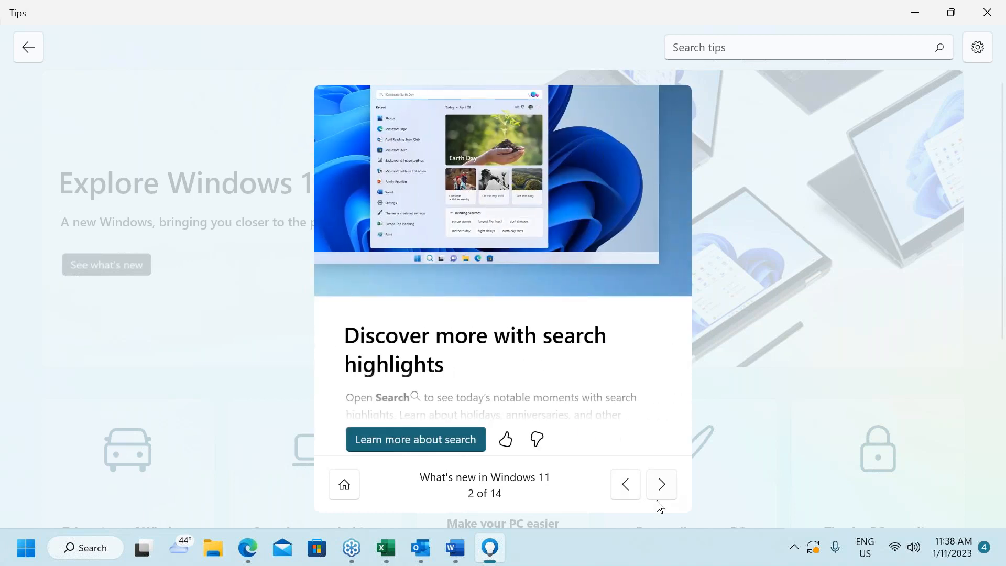
{"action": "left_click", "coordinate": [664, 493]}
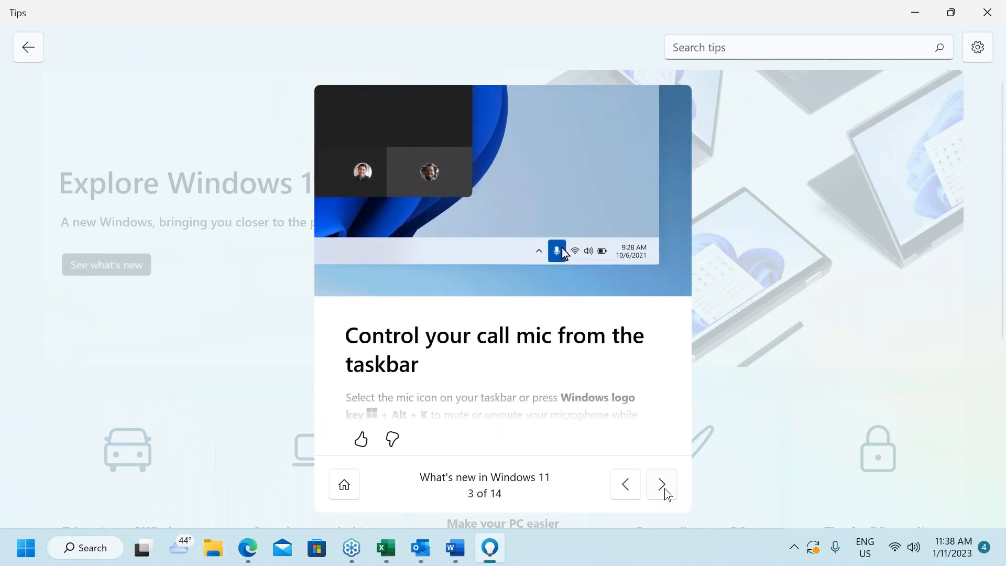
{"action": "left_click", "coordinate": [666, 491]}
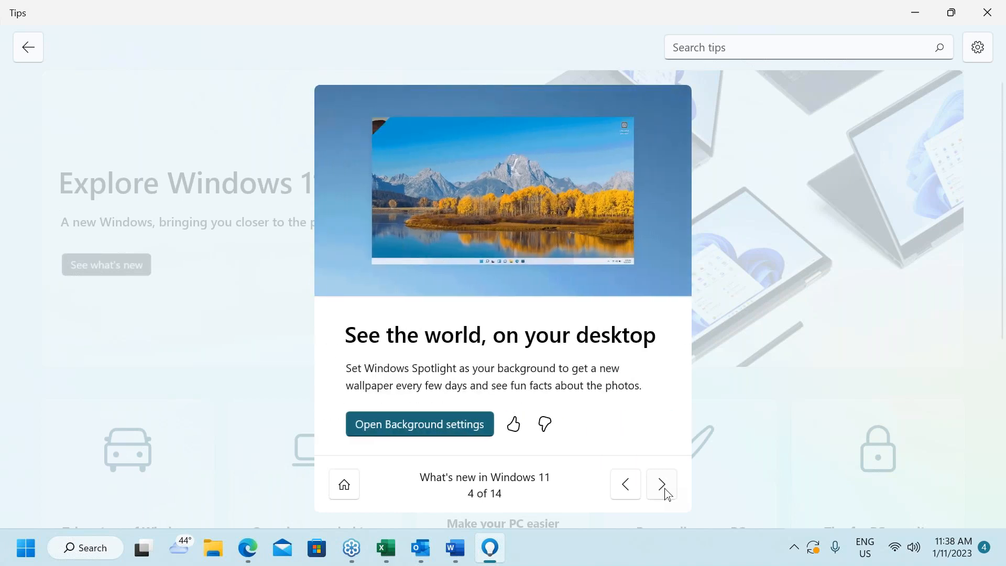
{"action": "left_click", "coordinate": [662, 487]}
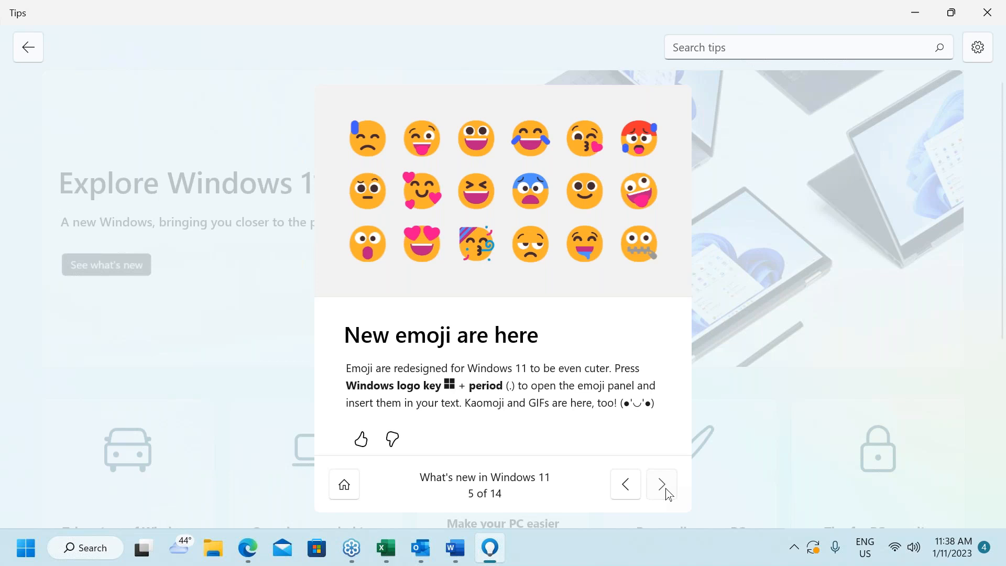
{"action": "left_click", "coordinate": [662, 488]}
{"action": "left_click", "coordinate": [662, 487]}
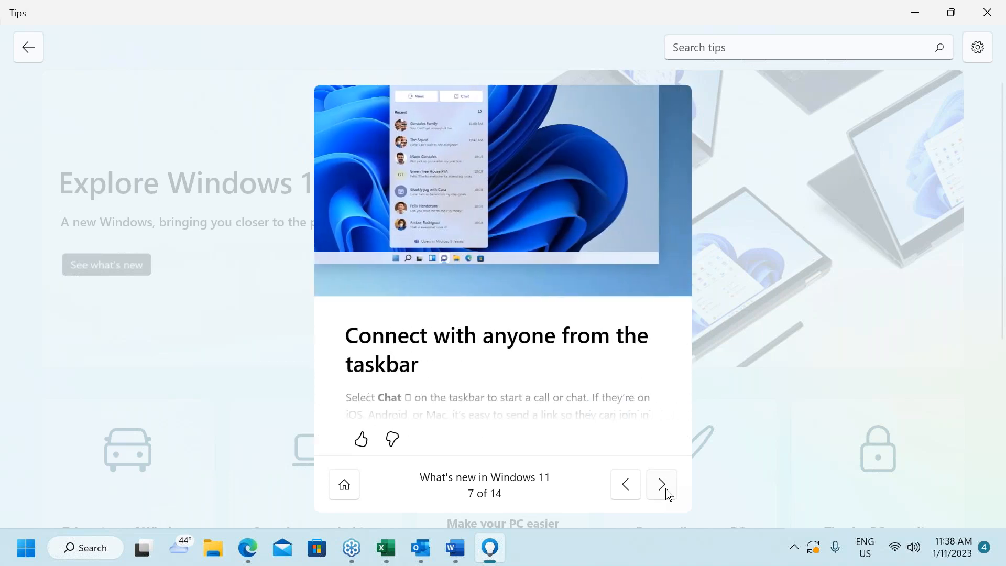
{"action": "left_click", "coordinate": [662, 487]}
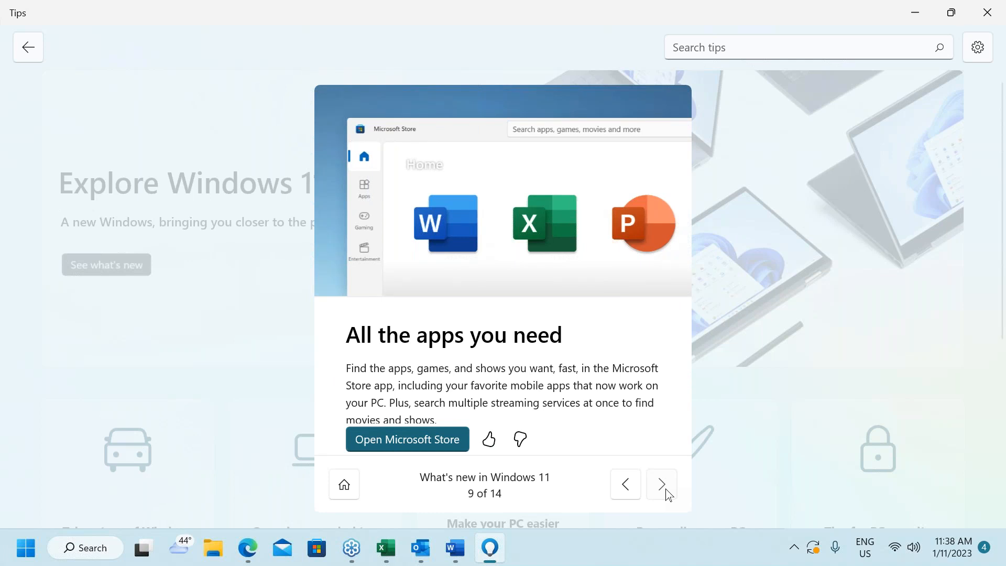
{"action": "left_click", "coordinate": [666, 490]}
{"action": "left_click", "coordinate": [667, 490]}
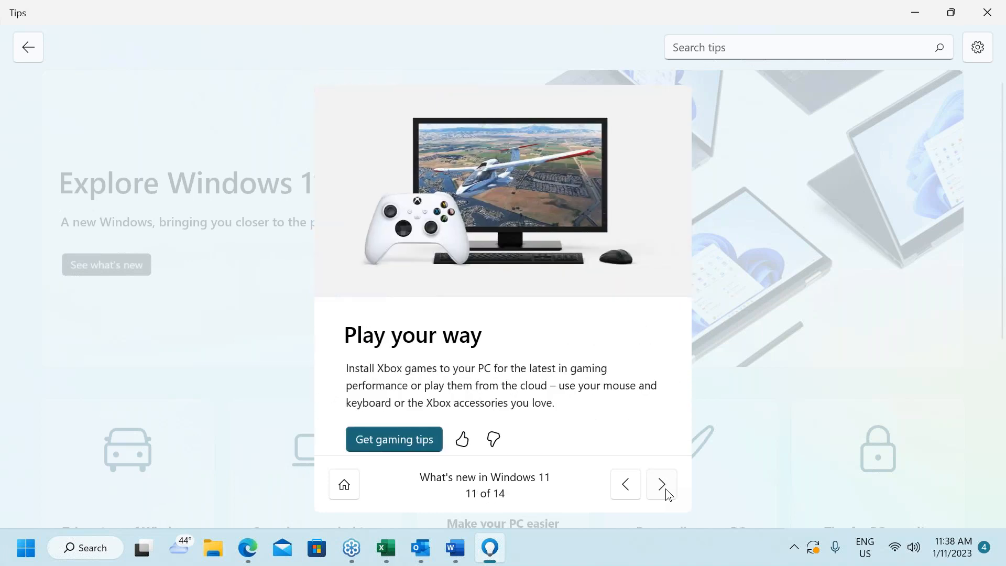
{"action": "left_click", "coordinate": [662, 484]}
{"action": "left_click", "coordinate": [663, 485]}
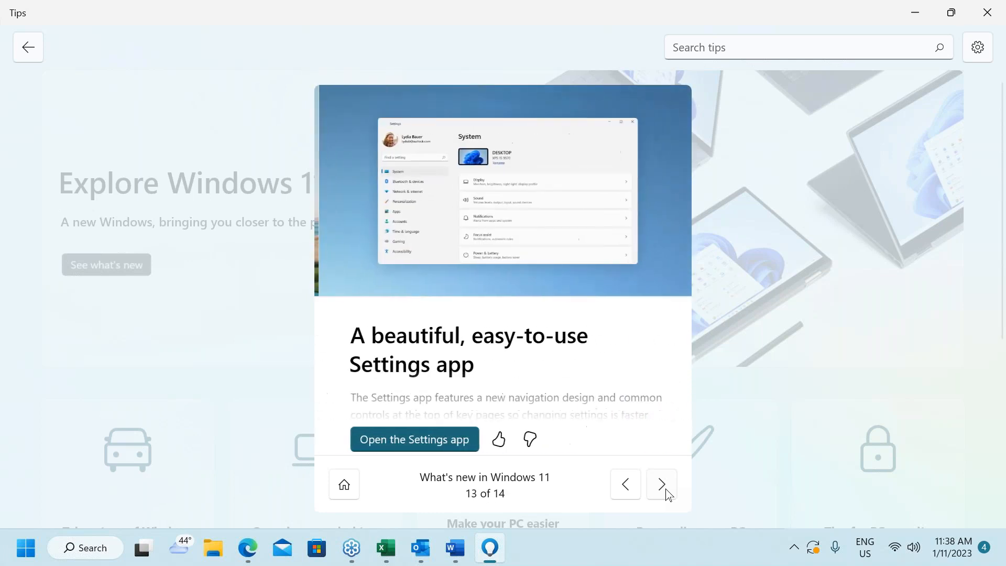
{"action": "left_click", "coordinate": [663, 485]}
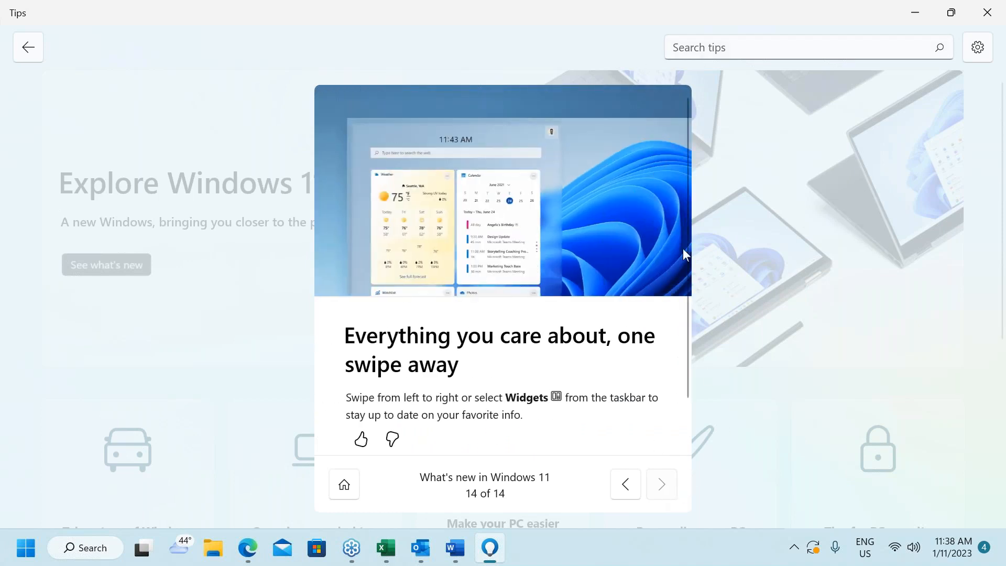
{"action": "left_click", "coordinate": [344, 484]}
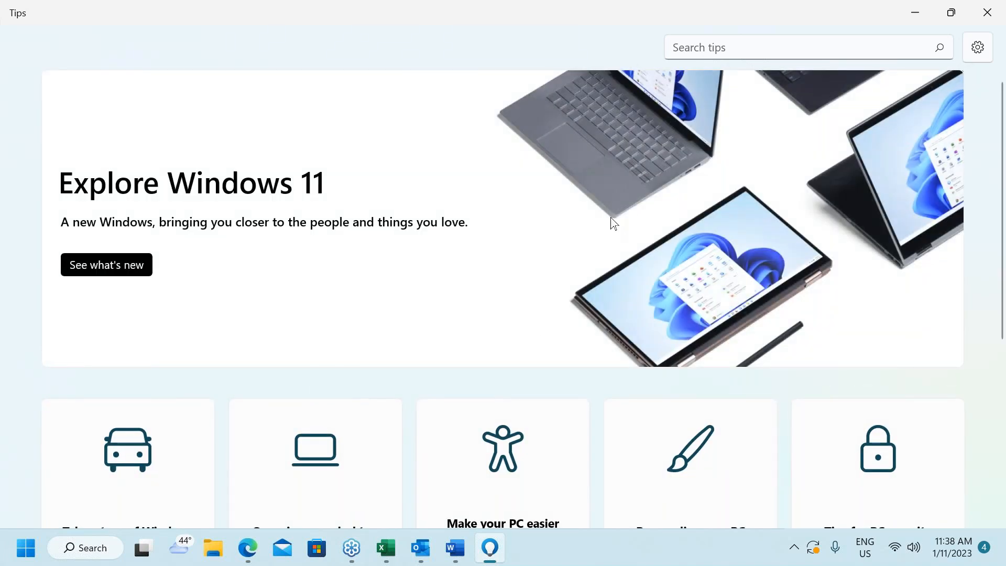
Look over the tip categories on the home page and the full list of all tips, and close the Tips app.
{"action": "scroll", "coordinate": [613, 224], "scroll_direction": "down", "scroll_amount": 1}
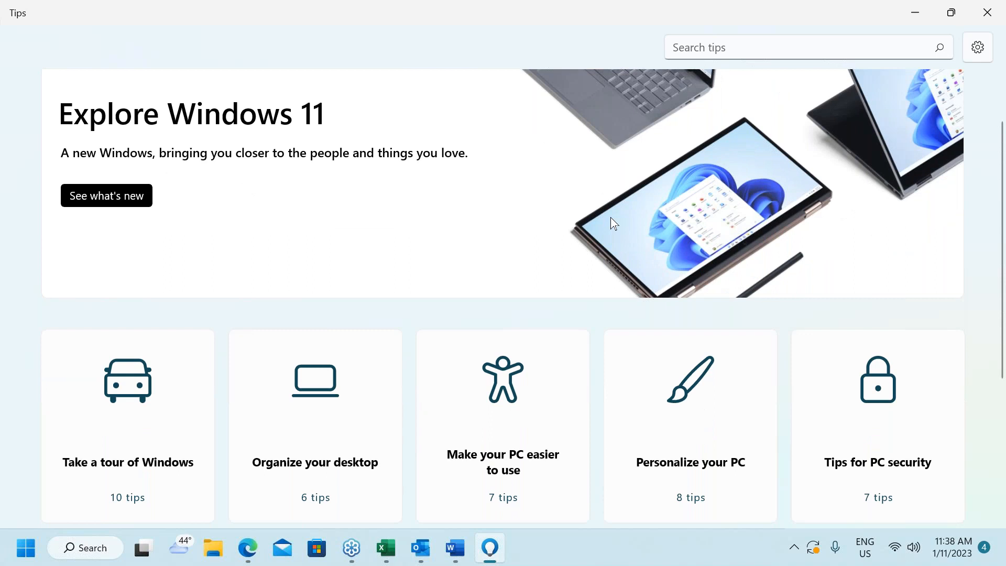
{"action": "scroll", "coordinate": [612, 219], "scroll_direction": "down", "scroll_amount": 2}
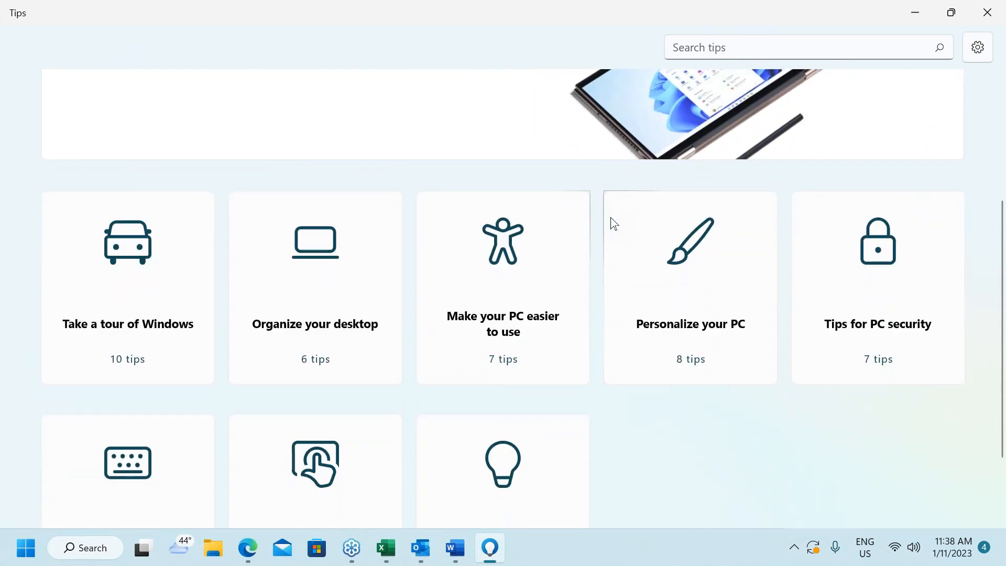
{"action": "scroll", "coordinate": [614, 224], "scroll_direction": "down", "scroll_amount": 1}
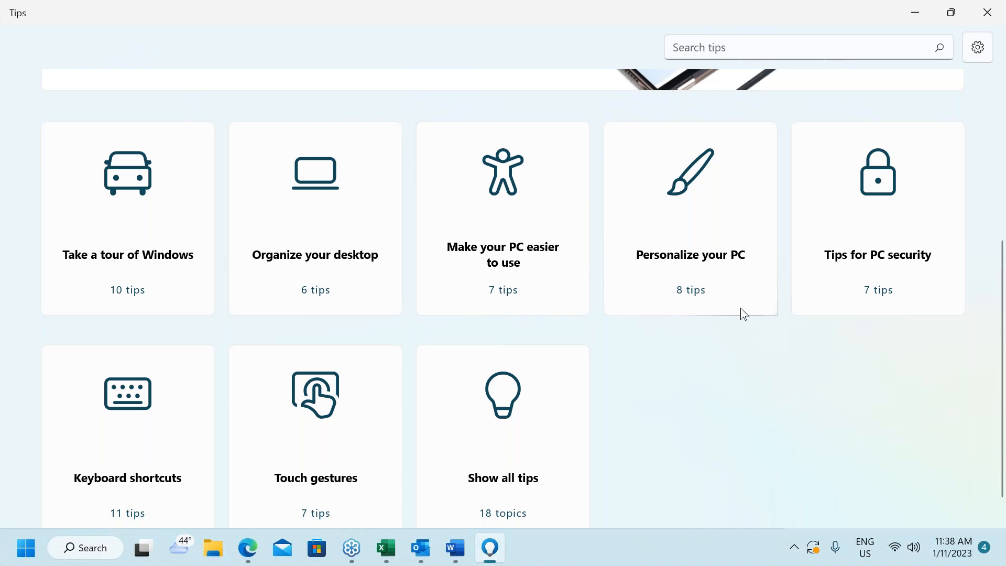
{"action": "scroll", "coordinate": [765, 341], "scroll_direction": "down", "scroll_amount": 1}
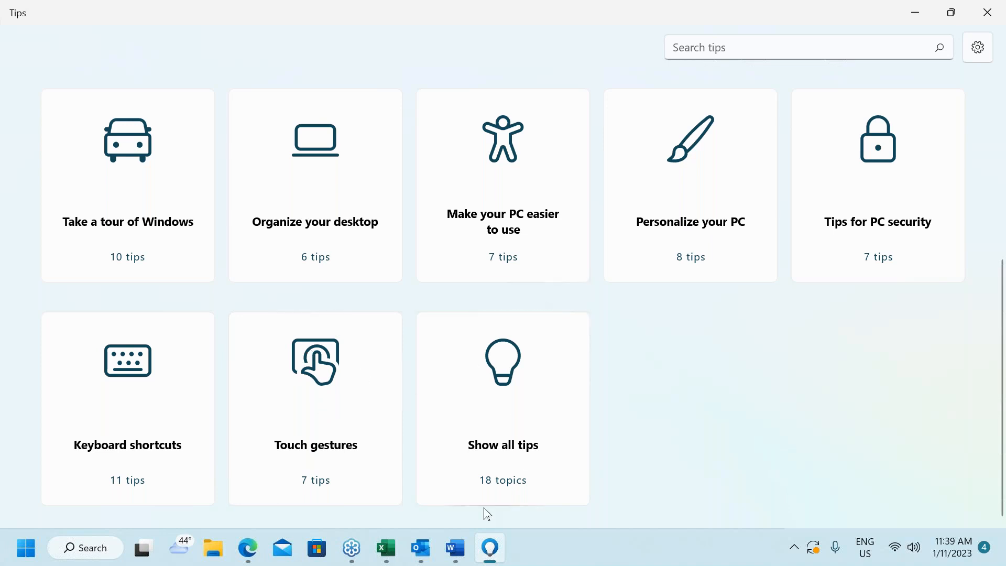
{"action": "left_click", "coordinate": [504, 385]}
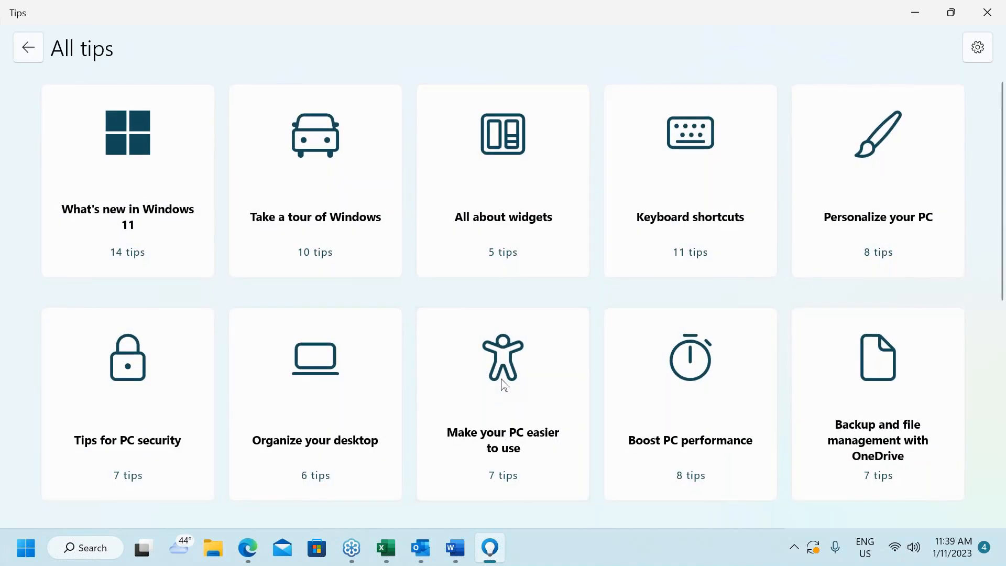
{"action": "scroll", "coordinate": [505, 385], "scroll_direction": "down", "scroll_amount": 7}
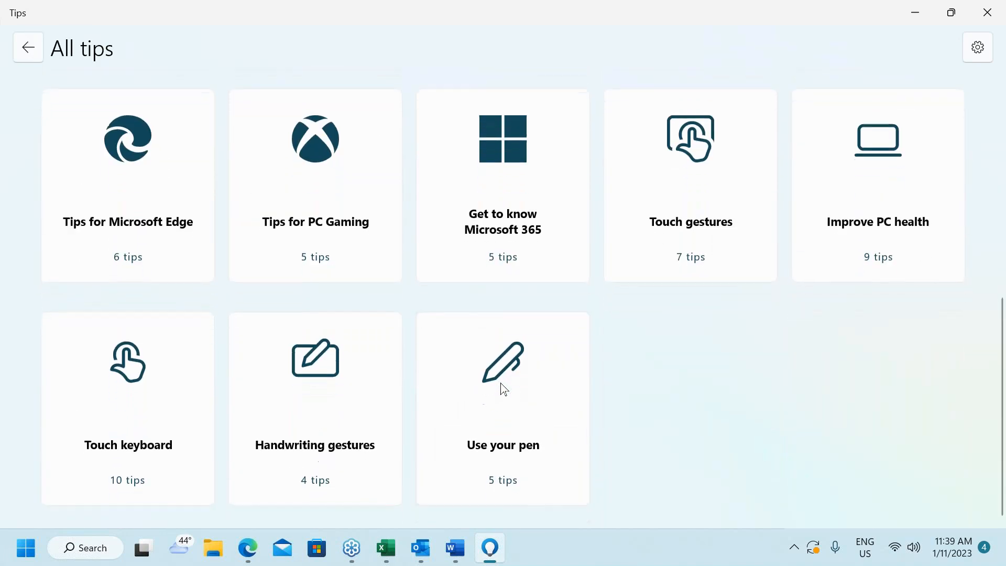
{"action": "scroll", "coordinate": [505, 391], "scroll_direction": "up", "scroll_amount": 7}
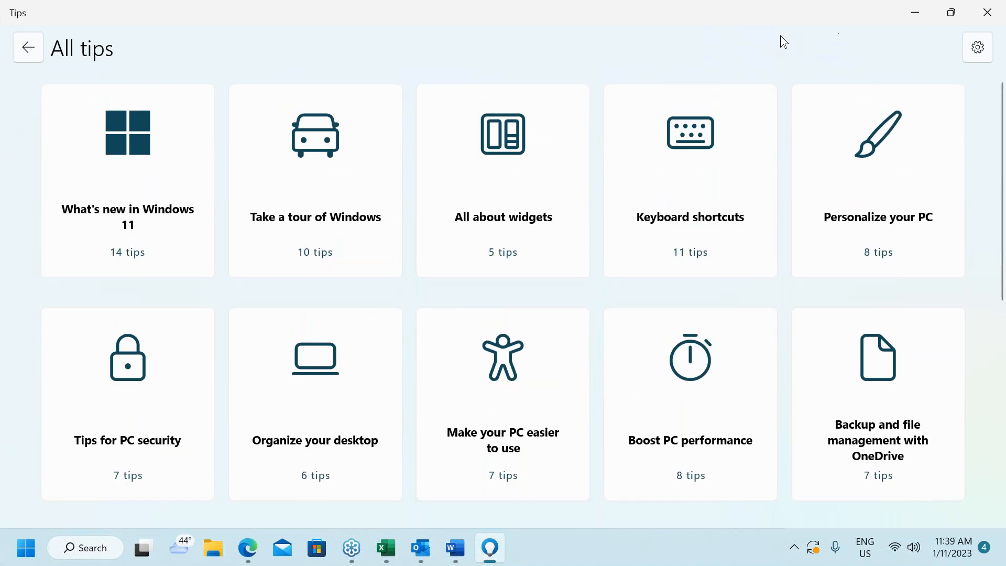
{"action": "left_click", "coordinate": [987, 13]}
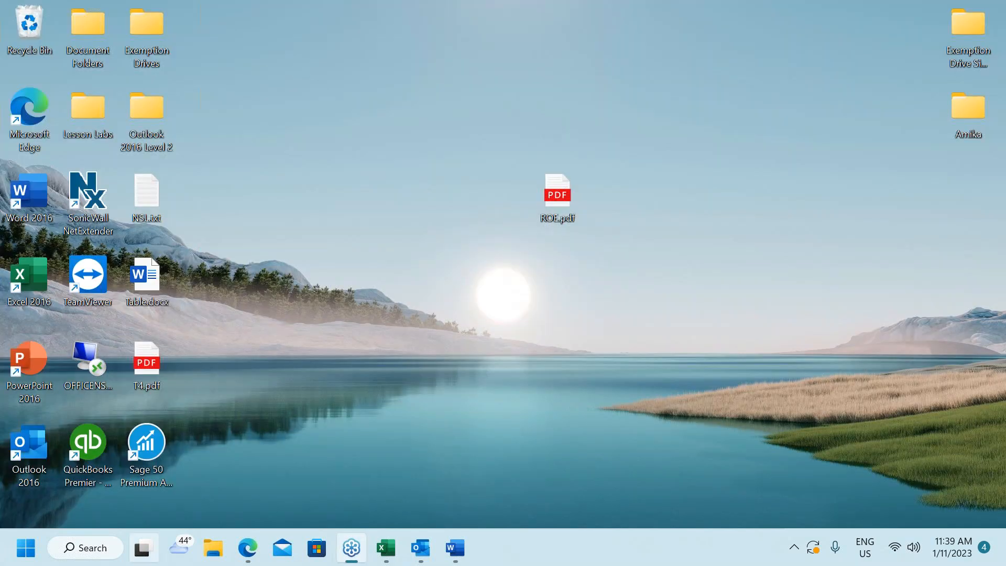
Start a new Windows search from the Start menu.
{"action": "left_click", "coordinate": [22, 548]}
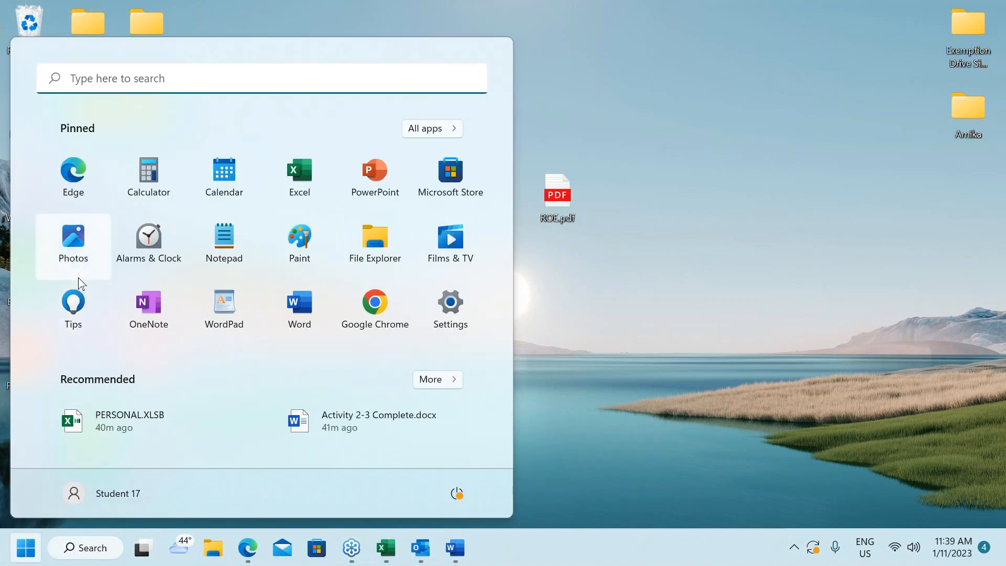
{"action": "left_click", "coordinate": [94, 84]}
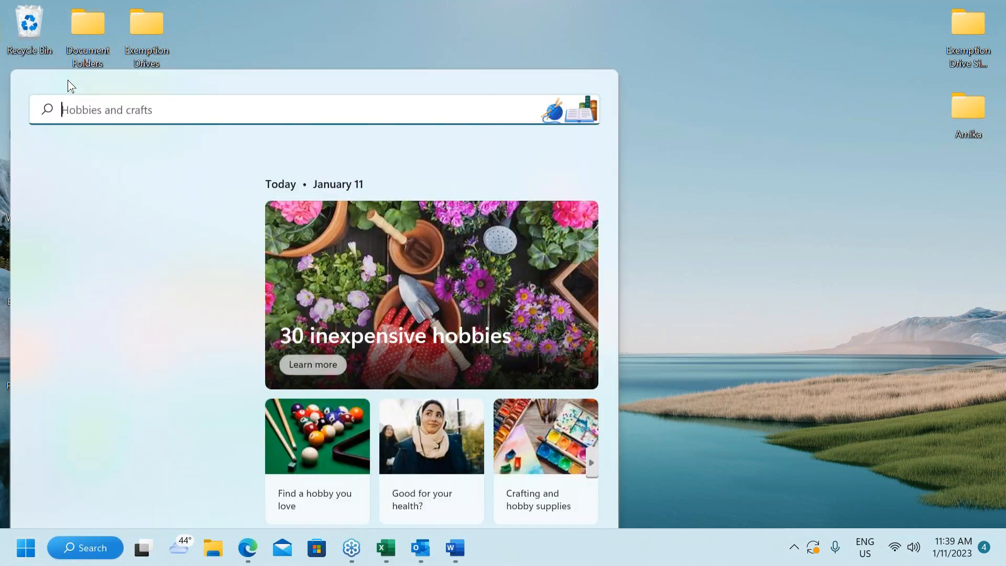
{"action": "type", "text": "apps"}
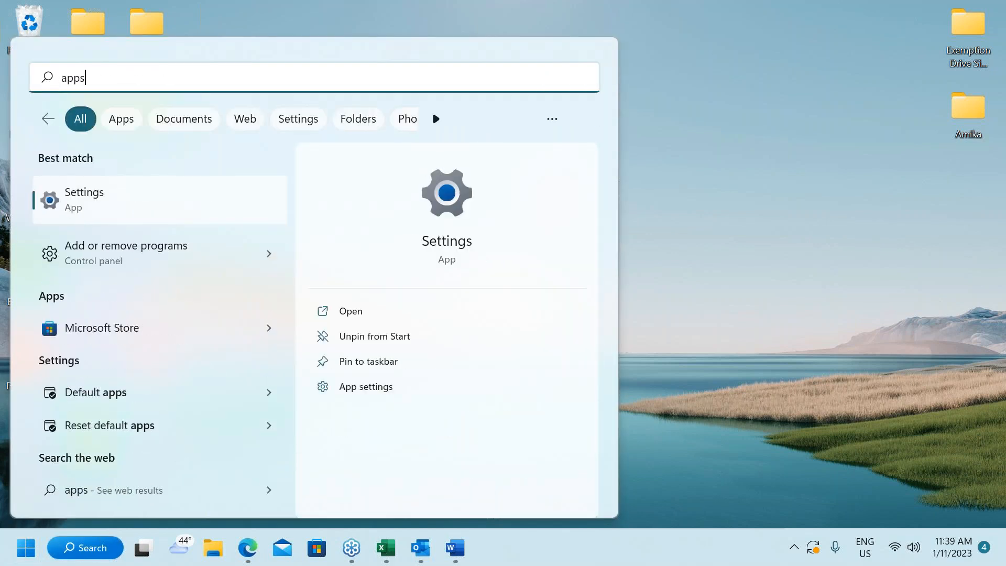
{"action": "key", "text": "BackSpace"}
{"action": "key", "text": "BackSpace"}
{"action": "key", "text": "BackSpace"}
{"action": "key", "text": "BackSpace"}
Search for "tips", reopen the Tips app from the best match, and close it.
{"action": "type", "text": "ti"}
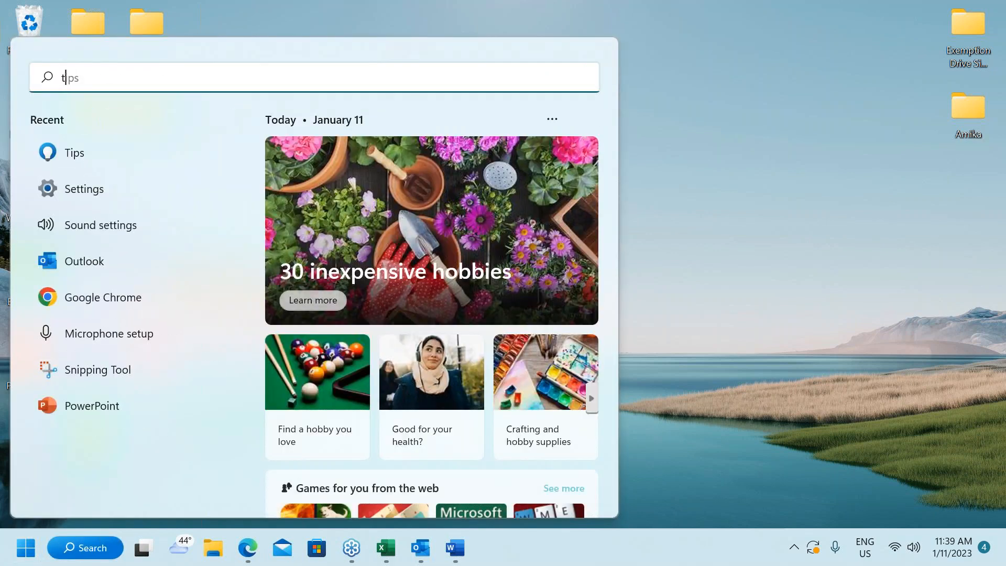
{"action": "type", "text": "ps"}
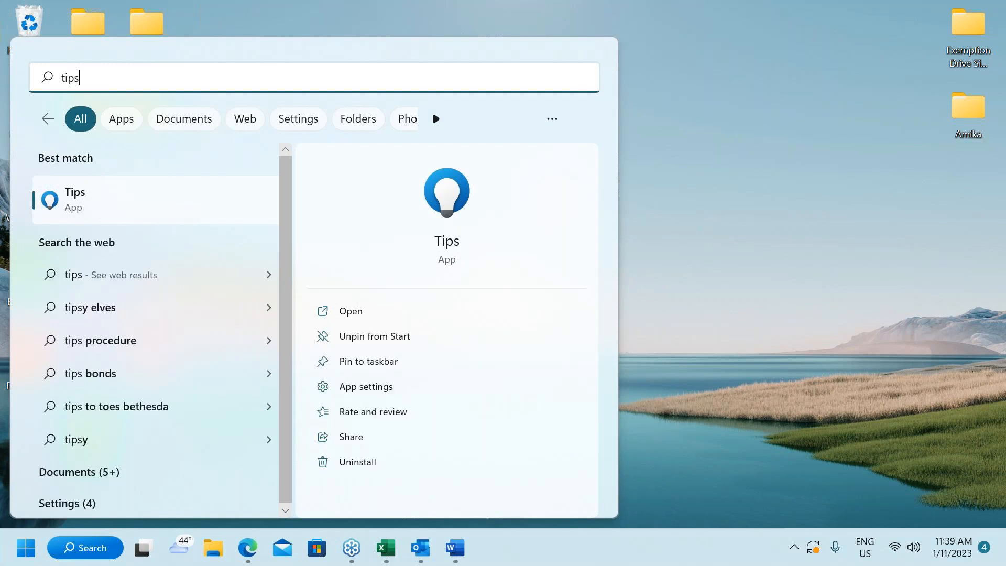
{"action": "left_click", "coordinate": [76, 201]}
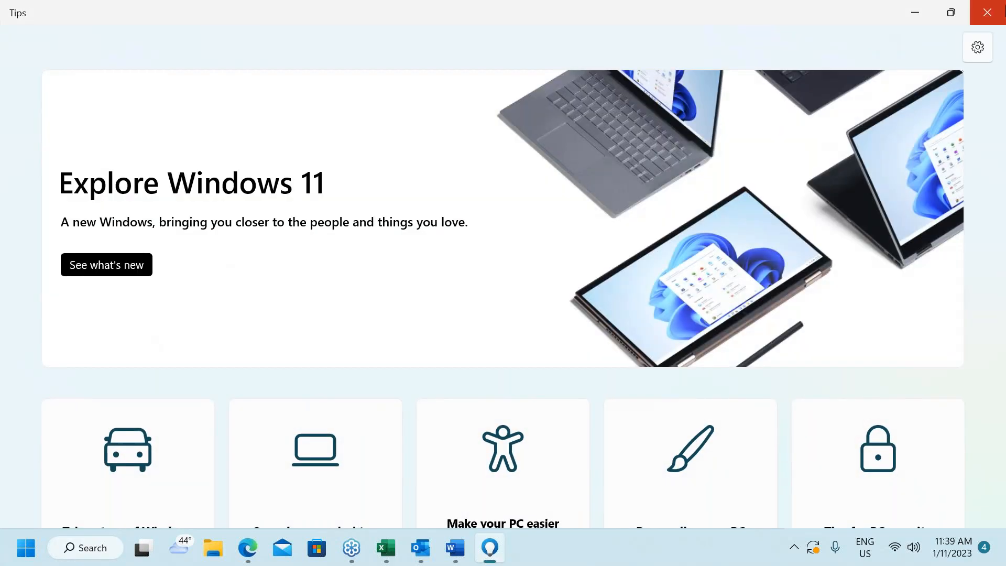
{"action": "left_click", "coordinate": [994, 8]}
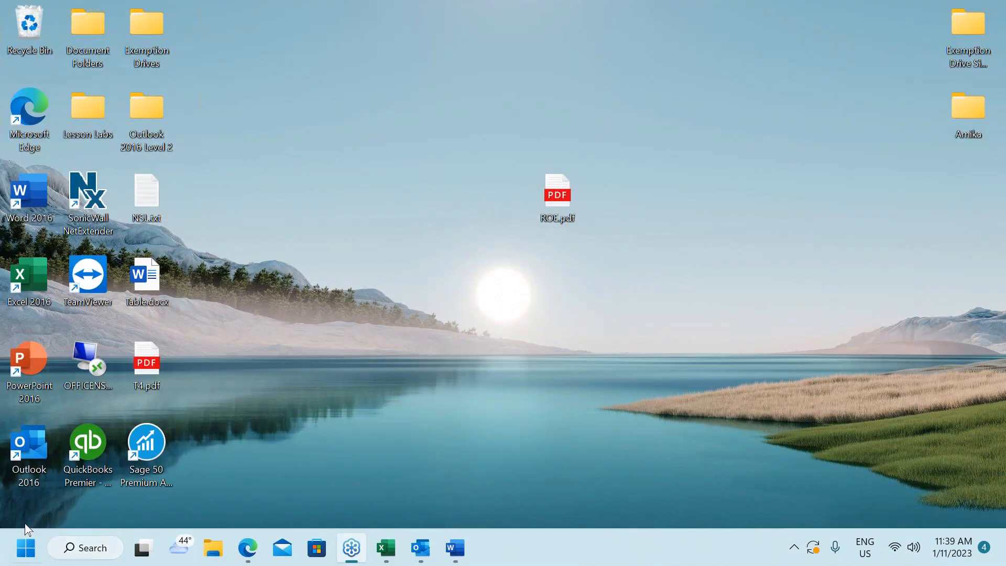
Search the Start menu for "tips" again to examine the actions offered for the Tips app.
{"action": "left_click", "coordinate": [18, 550]}
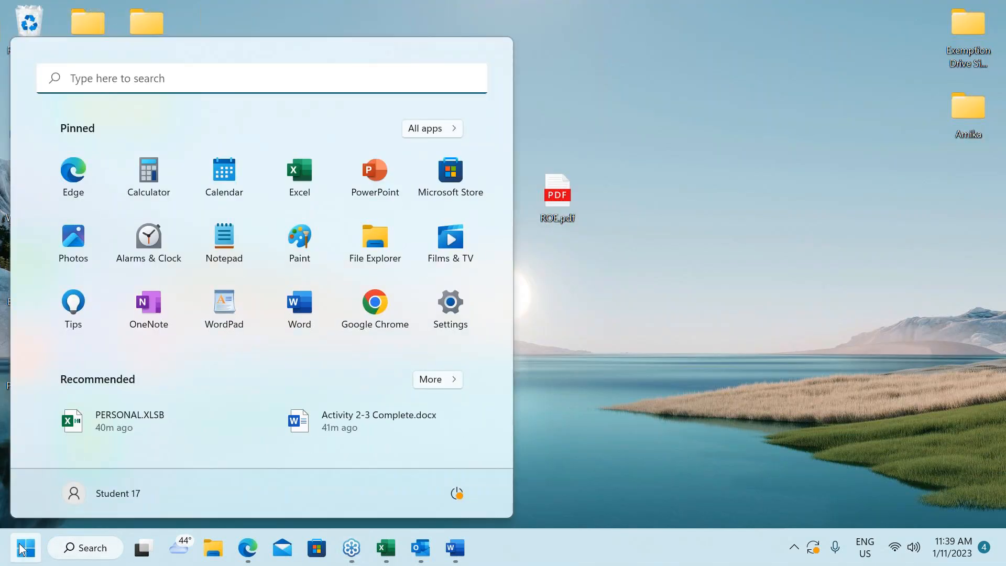
{"action": "left_click", "coordinate": [101, 78]}
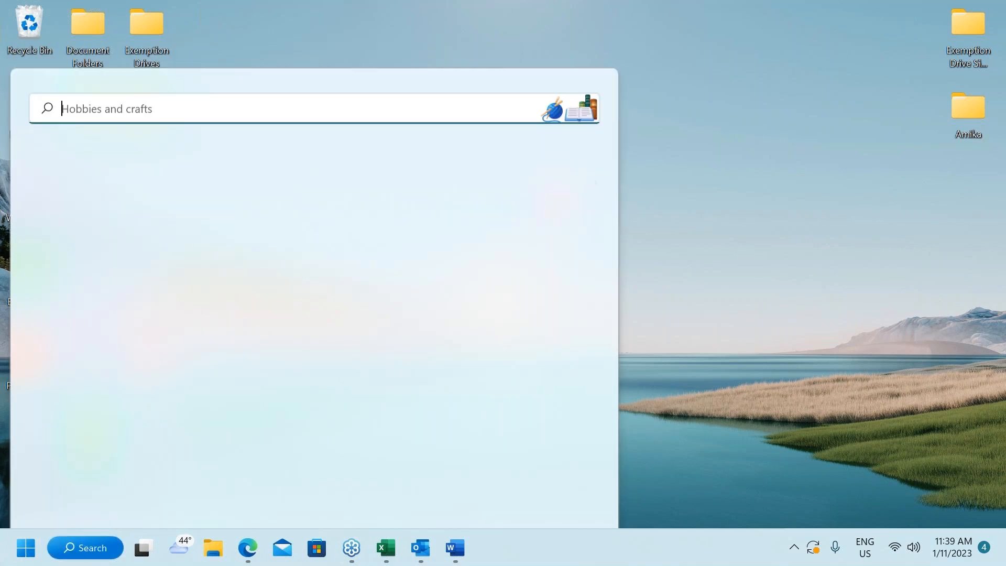
{"action": "type", "text": "tips"}
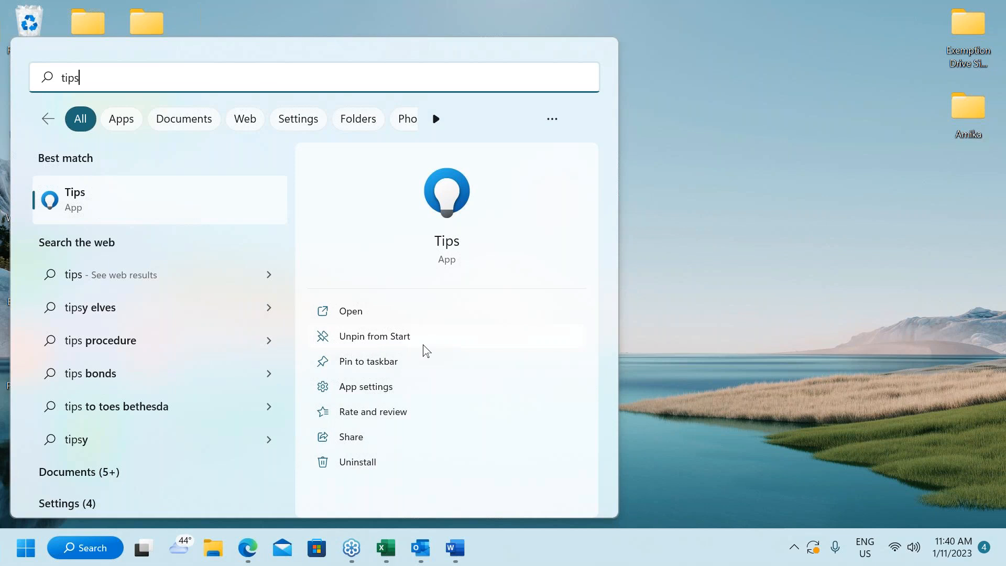
Return to the Start menu and show the alphabetical list of all installed apps.
{"action": "left_click", "coordinate": [26, 547]}
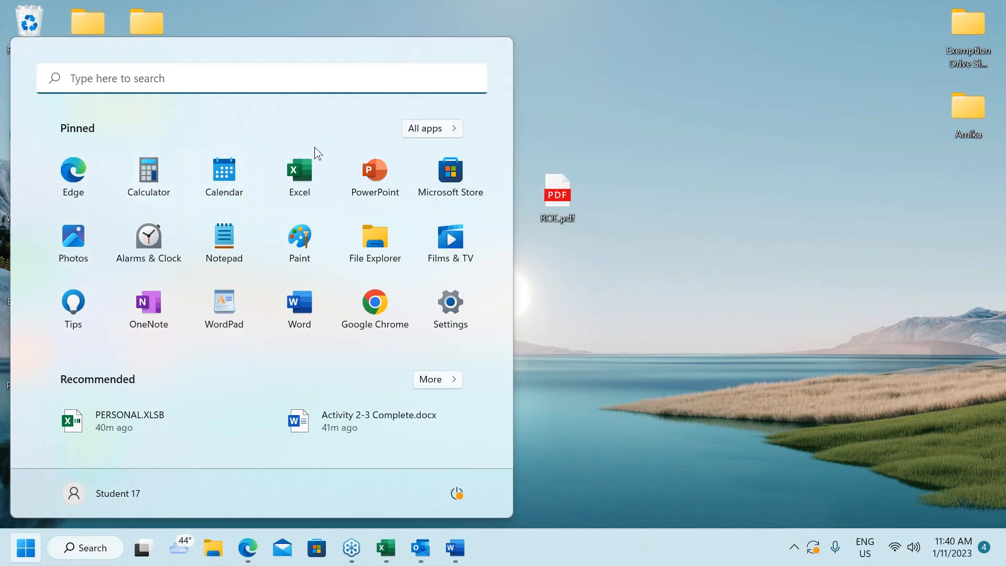
{"action": "left_click", "coordinate": [432, 130]}
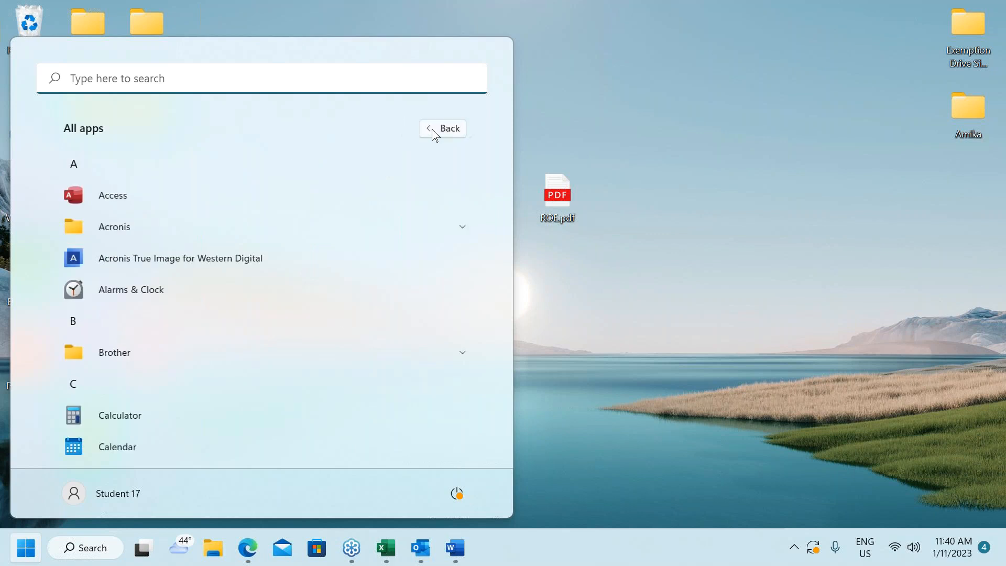
Browse through the alphabetical list of all apps and return to the pinned apps.
{"action": "scroll", "coordinate": [342, 190], "scroll_direction": "down", "scroll_amount": 10}
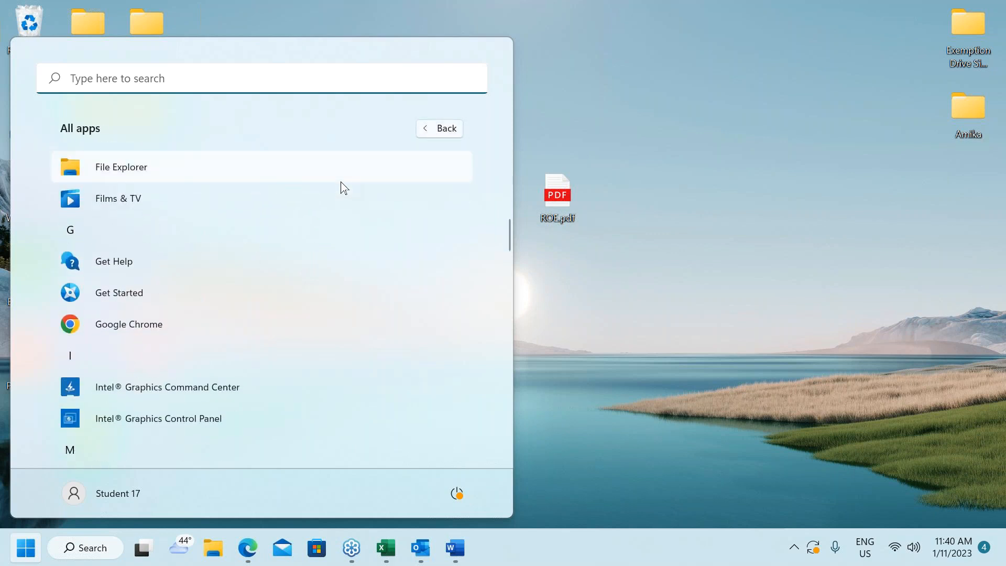
{"action": "scroll", "coordinate": [341, 188], "scroll_direction": "down", "scroll_amount": 10}
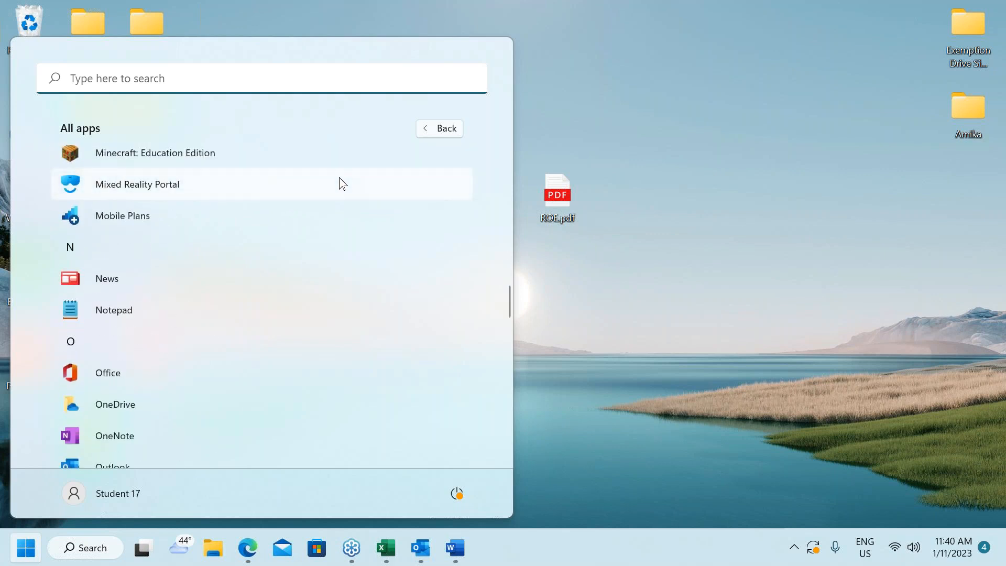
{"action": "scroll", "coordinate": [341, 184], "scroll_direction": "down", "scroll_amount": 5}
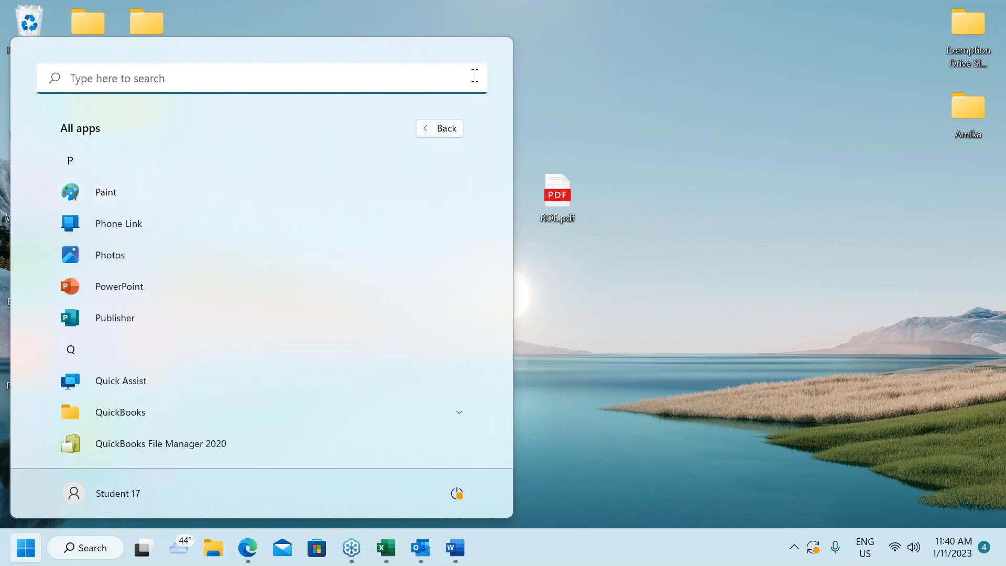
{"action": "left_click", "coordinate": [439, 130]}
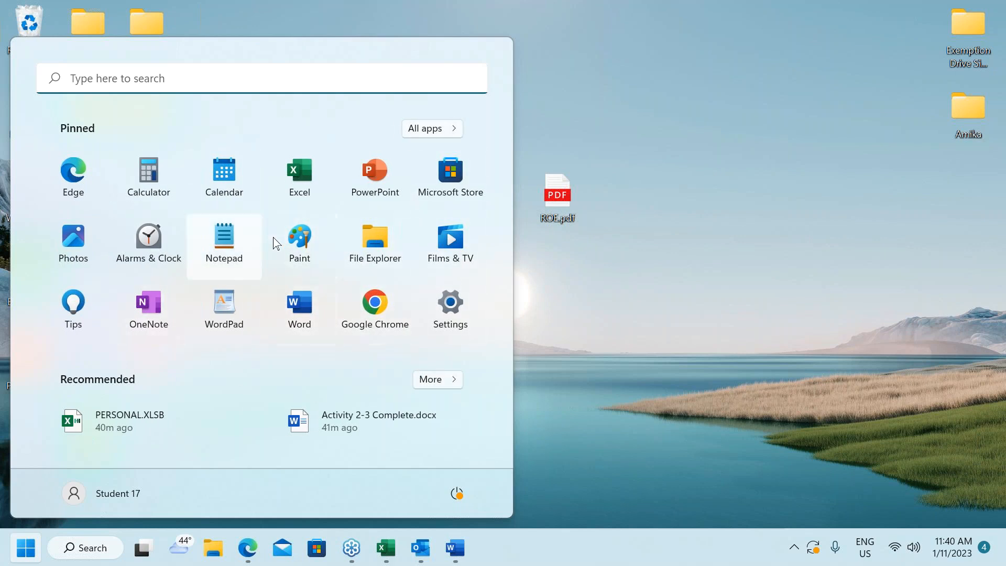
Reopen the all apps list to examine the pinning and additional options for Camera, and close the Start menu.
{"action": "left_click", "coordinate": [423, 130]}
{"action": "scroll", "coordinate": [310, 265], "scroll_direction": "down", "scroll_amount": 5}
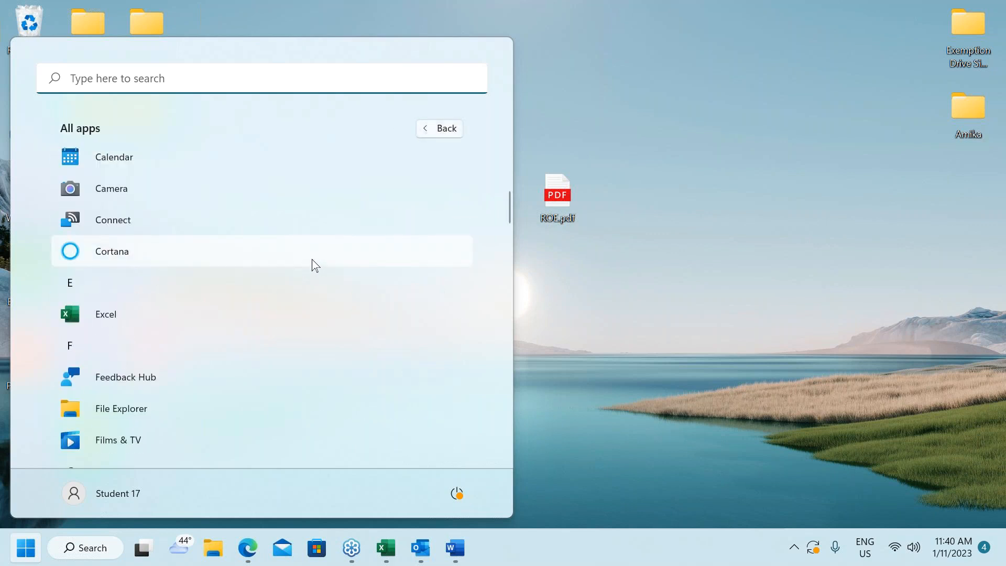
{"action": "right_click", "coordinate": [107, 196]}
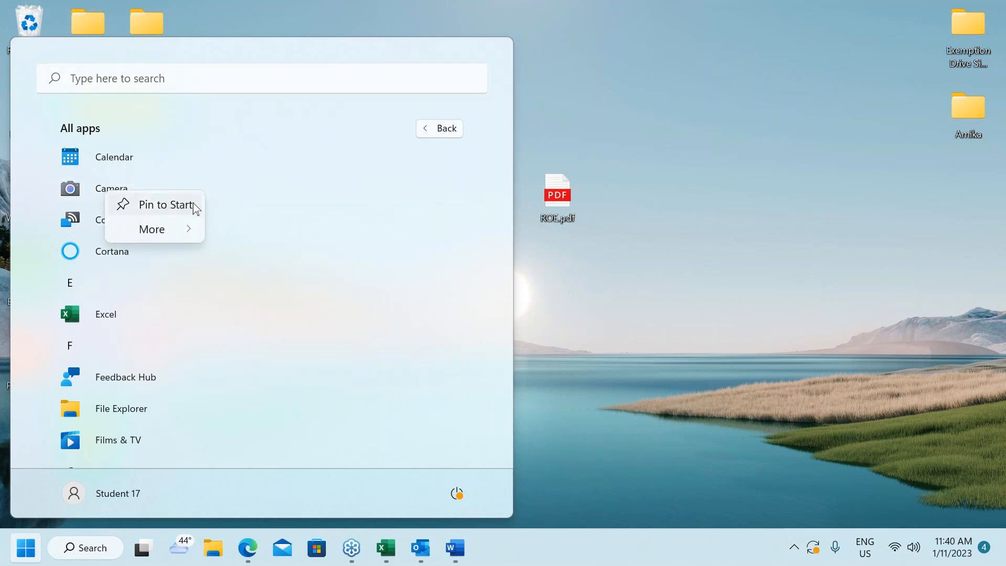
{"action": "mouse_move", "coordinate": [156, 236]}
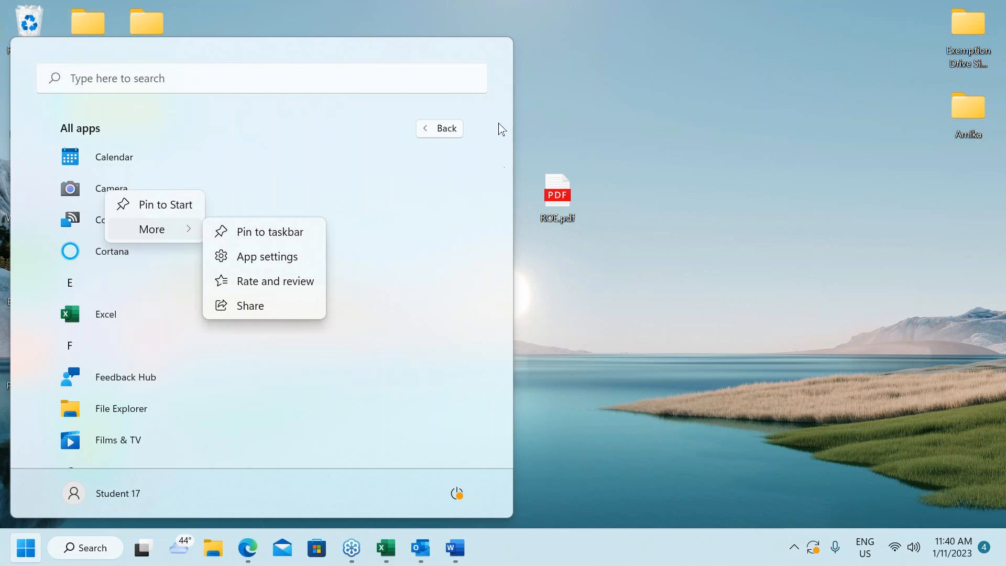
{"action": "left_click", "coordinate": [453, 132]}
{"action": "left_click", "coordinate": [445, 133]}
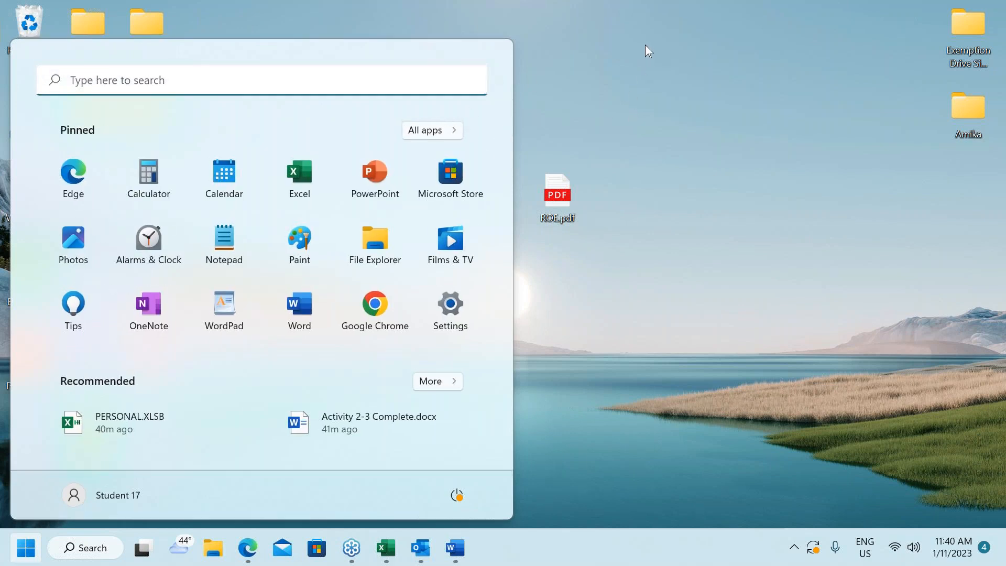
{"action": "left_click", "coordinate": [644, 58]}
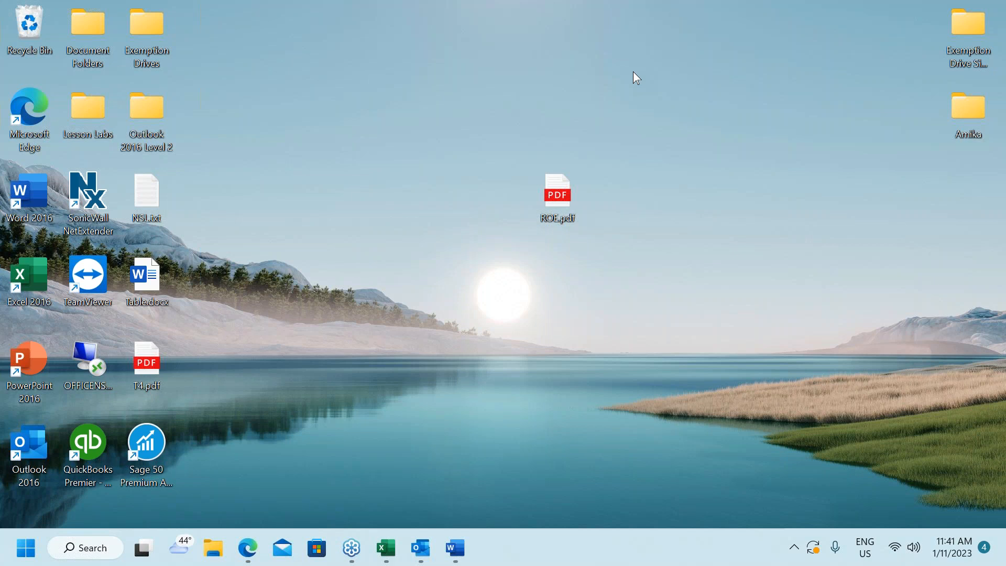
Restore and maximize the blank Word document window and open its Font dialog.
{"action": "left_click", "coordinate": [456, 548]}
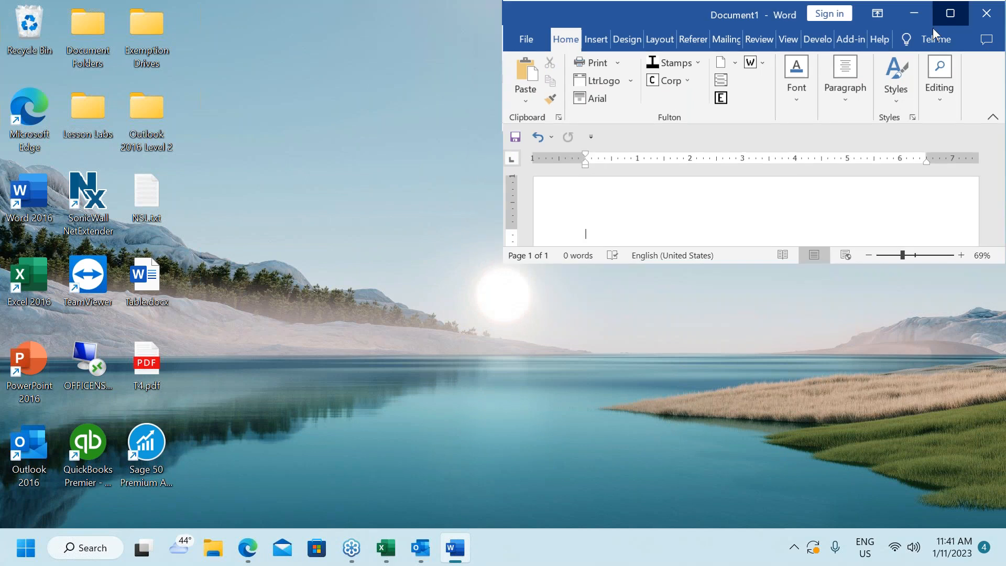
{"action": "left_click", "coordinate": [950, 13]}
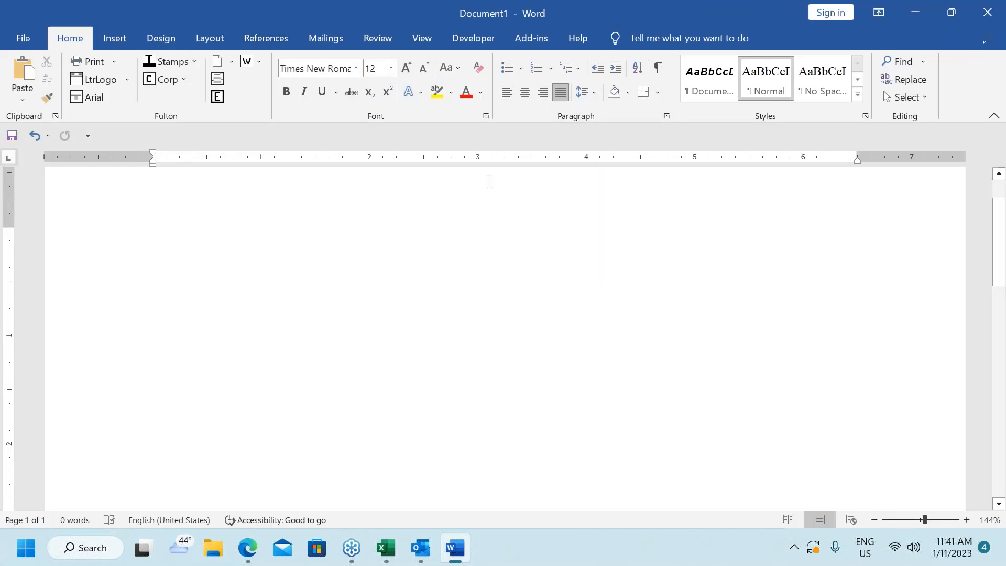
{"action": "left_click", "coordinate": [485, 117]}
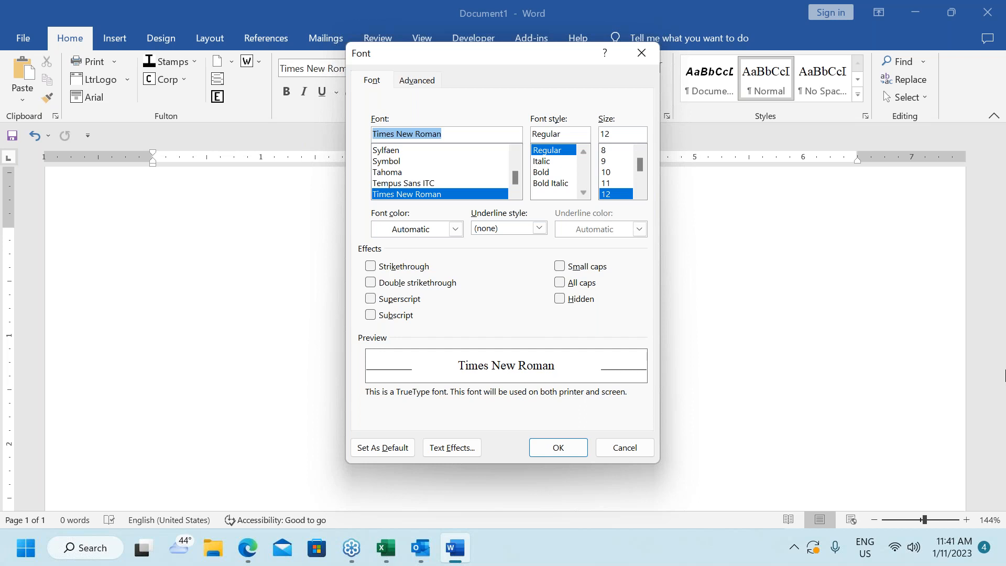
Take a window snip with the Font dialog showing, cancel the dialog, and paste the snip into the document.
{"action": "key", "text": "super+shift+s"}
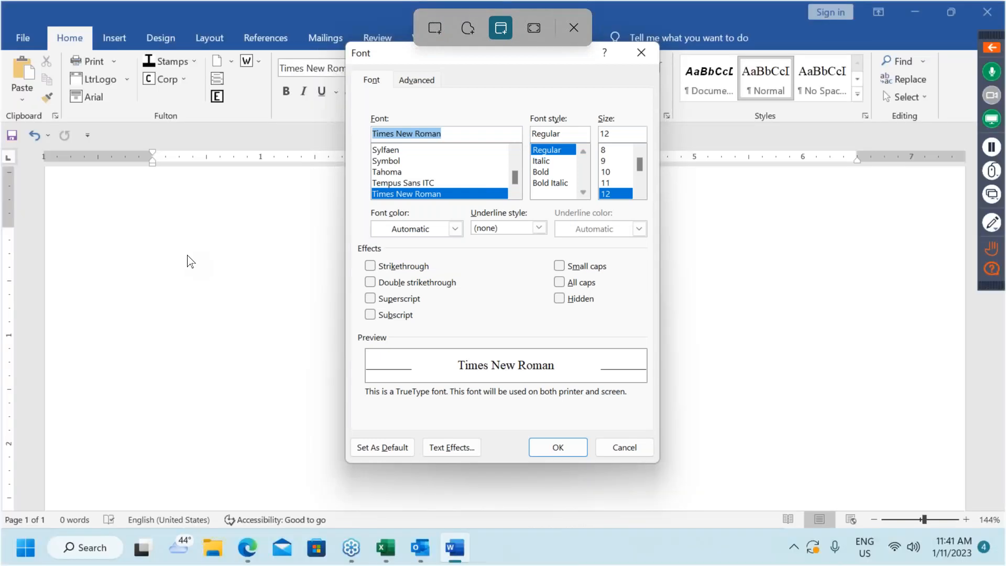
{"action": "left_click", "coordinate": [192, 255]}
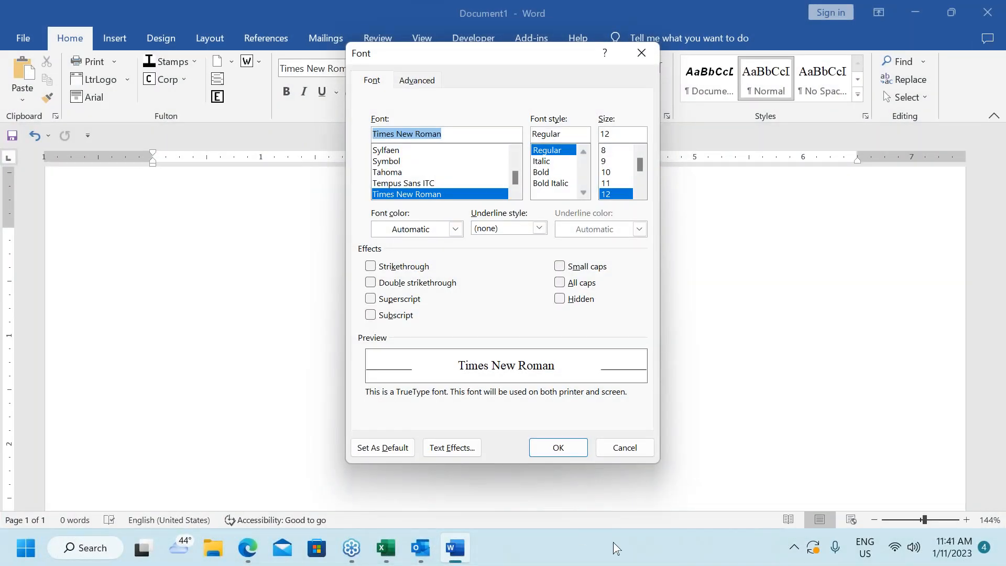
{"action": "left_click", "coordinate": [625, 448]}
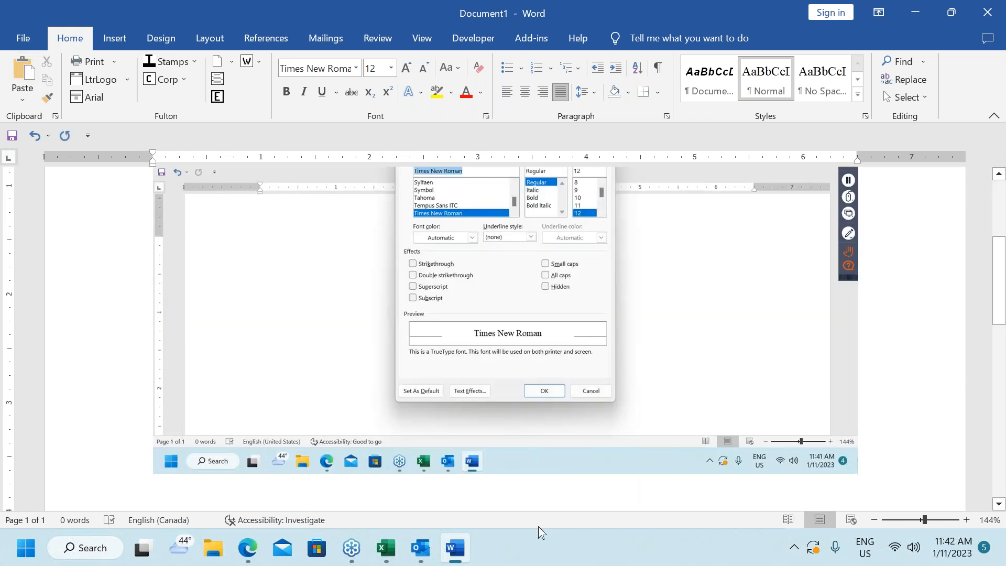
Look over the pasted window screenshot and delete it from the document.
{"action": "scroll", "coordinate": [548, 317], "scroll_direction": "up", "scroll_amount": 3}
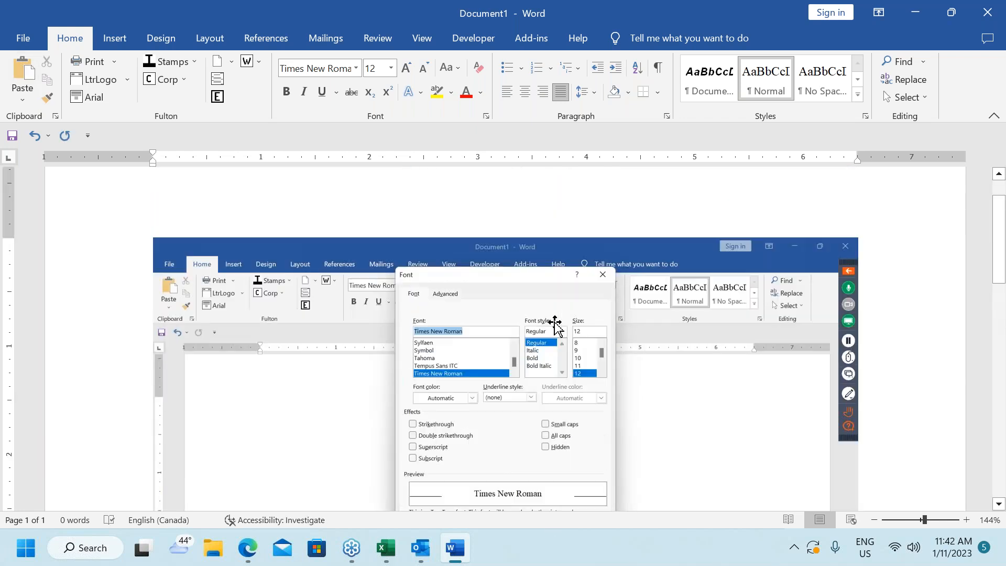
{"action": "scroll", "coordinate": [551, 327], "scroll_direction": "down", "scroll_amount": 2}
{"action": "scroll", "coordinate": [553, 326], "scroll_direction": "up", "scroll_amount": 1}
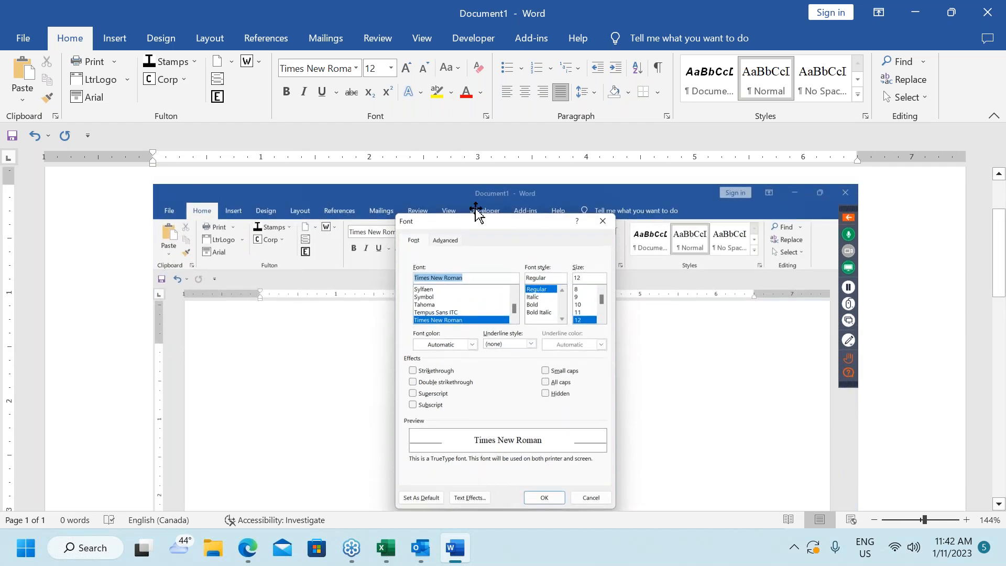
{"action": "left_click", "coordinate": [529, 302]}
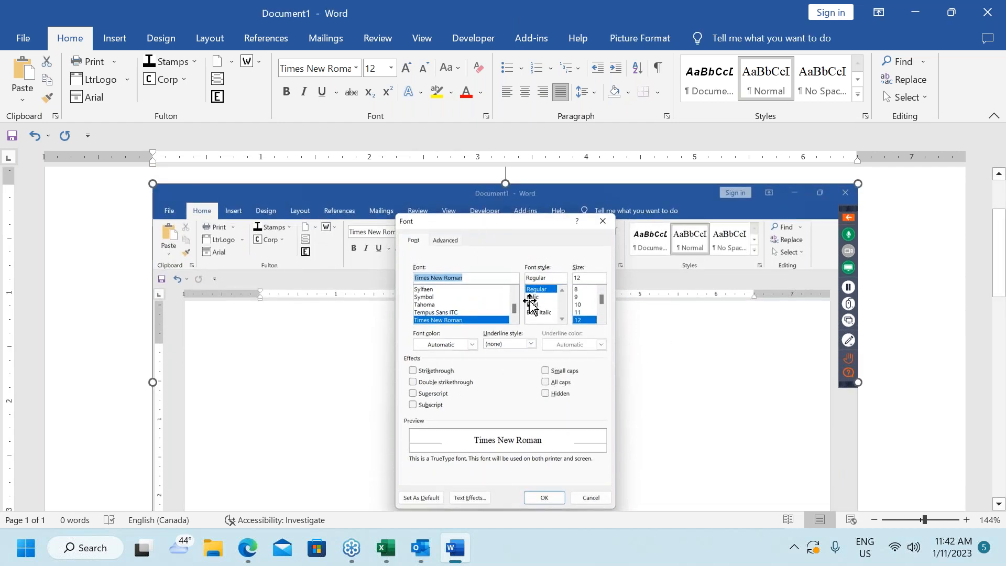
{"action": "key", "text": "Delete"}
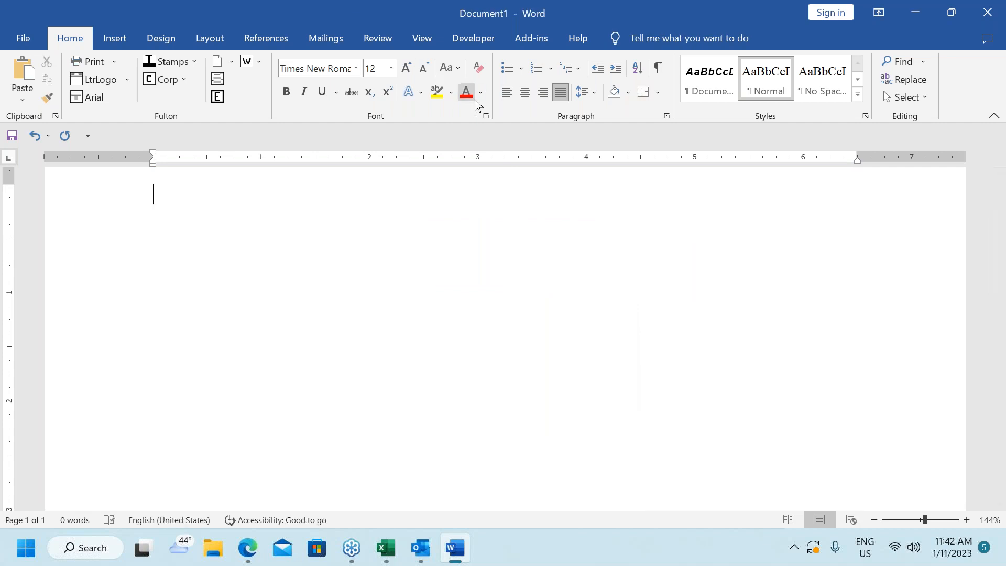
Take a rectangular snip of just the Font dialog, cancel the dialog, and paste the snip into the document.
{"action": "left_click", "coordinate": [486, 118]}
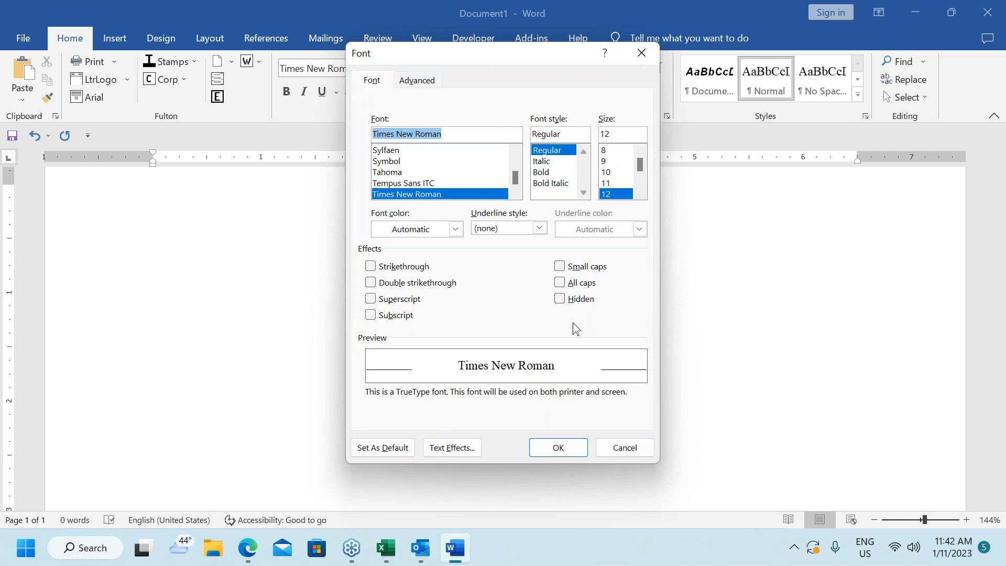
{"action": "key", "text": "super+shift+s"}
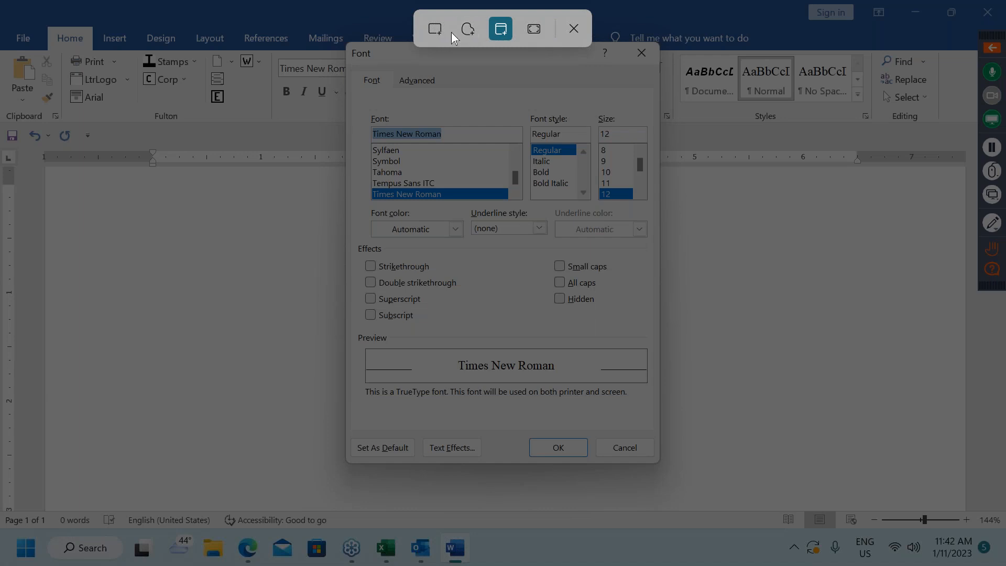
{"action": "left_click", "coordinate": [435, 30]}
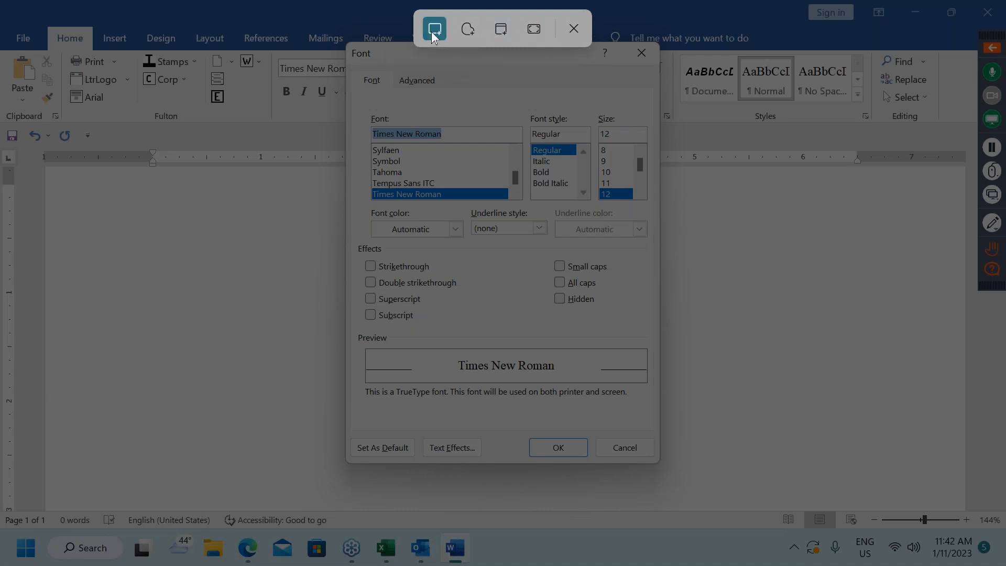
{"action": "left_click_drag", "start_coordinate": [348, 38], "coordinate": [661, 464]}
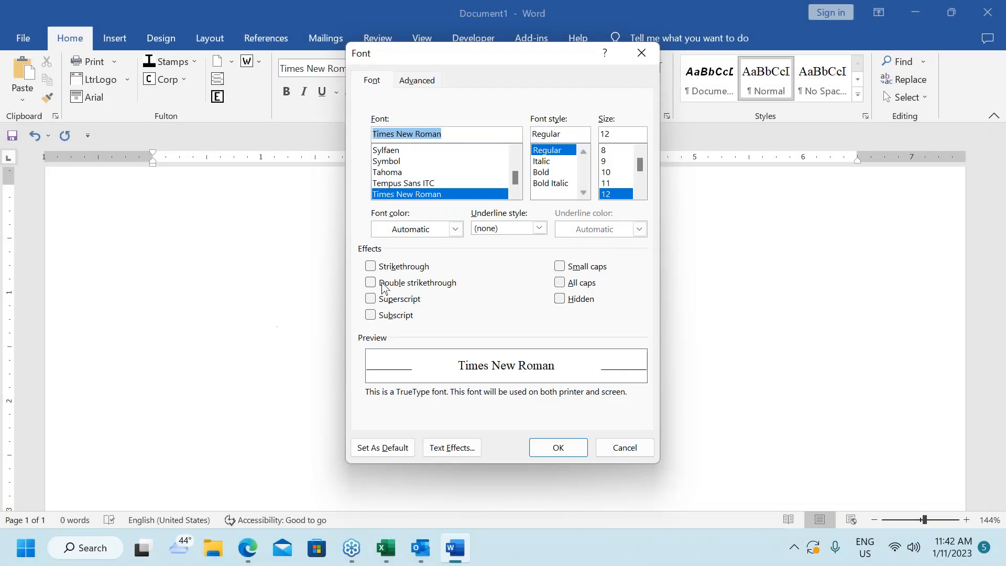
{"action": "left_click", "coordinate": [625, 448]}
{"action": "key", "text": "ctrl+v"}
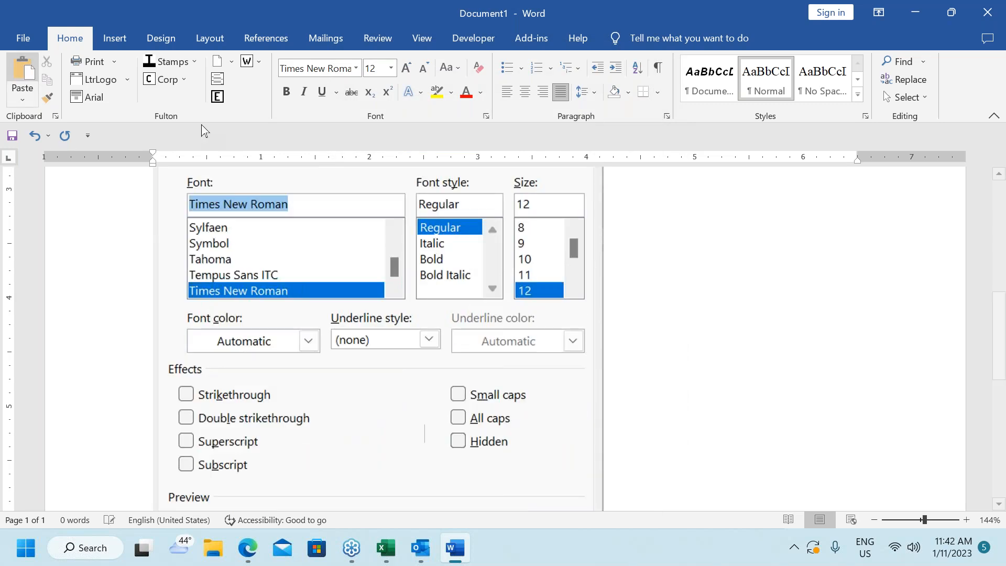
Look over the pasted Font dialog picture and delete it from the document.
{"action": "scroll", "coordinate": [503, 335], "scroll_direction": "up", "scroll_amount": 2}
{"action": "scroll", "coordinate": [666, 343], "scroll_direction": "up", "scroll_amount": 8}
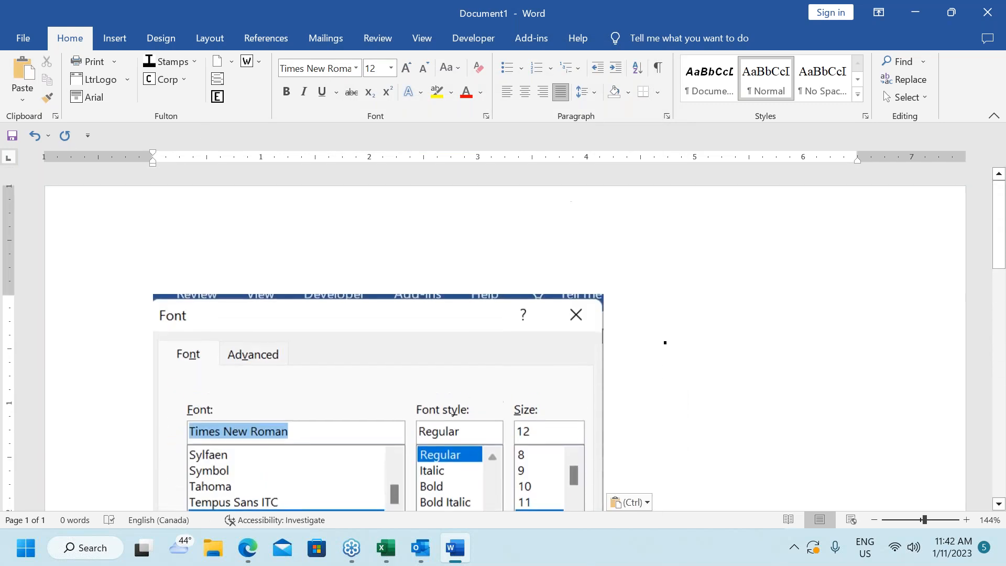
{"action": "scroll", "coordinate": [441, 335], "scroll_direction": "down", "scroll_amount": 1}
{"action": "left_click", "coordinate": [441, 338]}
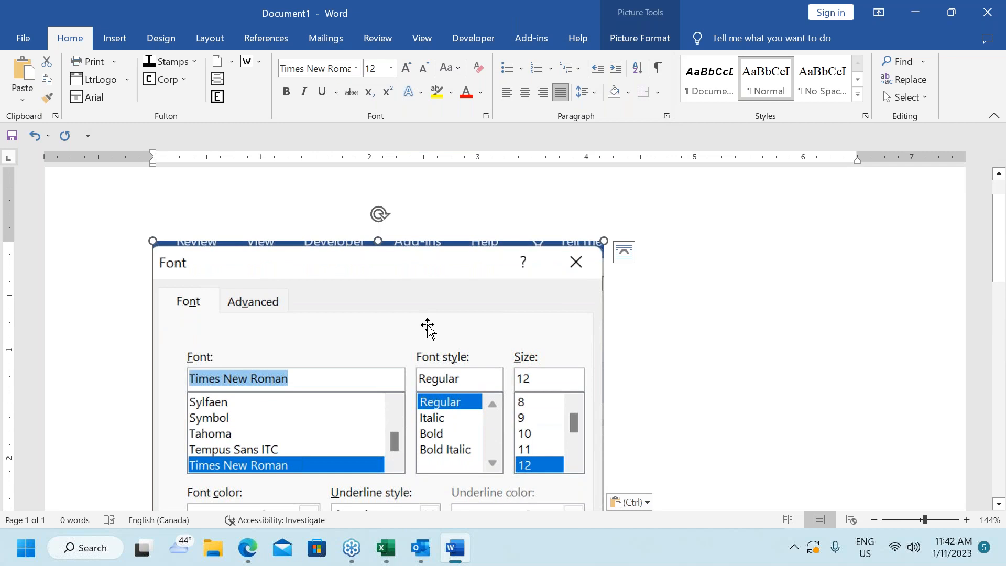
{"action": "key", "text": "Delete"}
Take a new rectangular snip of the Font dialog and highlight its Times New Roman preview in yellow in the Snipping Tool.
{"action": "left_click", "coordinate": [487, 116]}
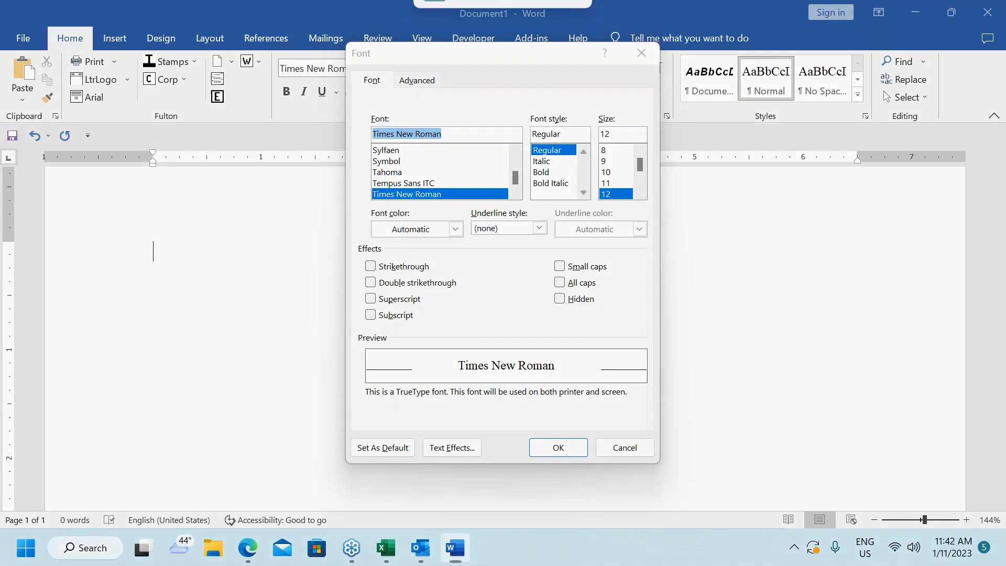
{"action": "key", "text": "super+shift+s"}
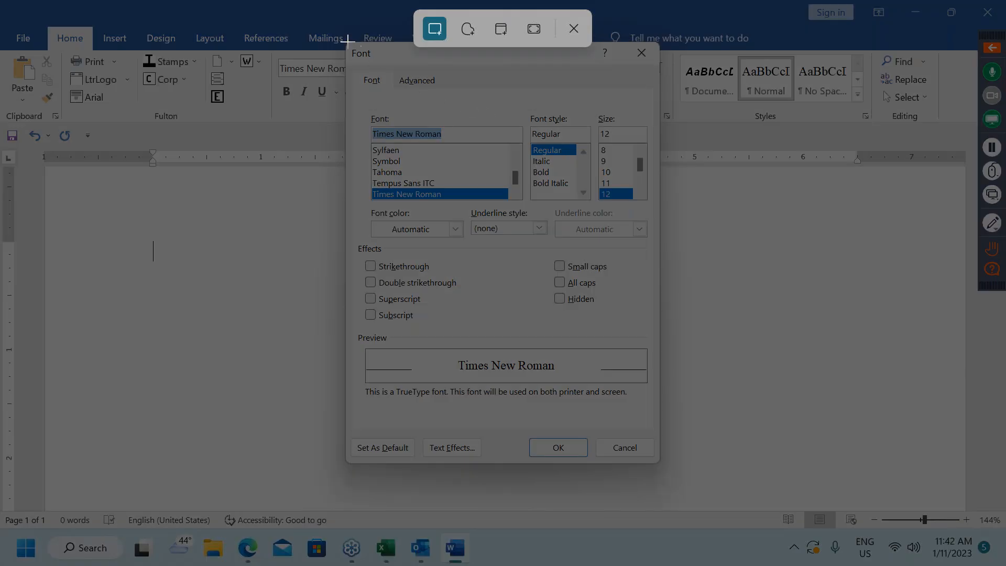
{"action": "left_click_drag", "start_coordinate": [349, 39], "coordinate": [661, 464]}
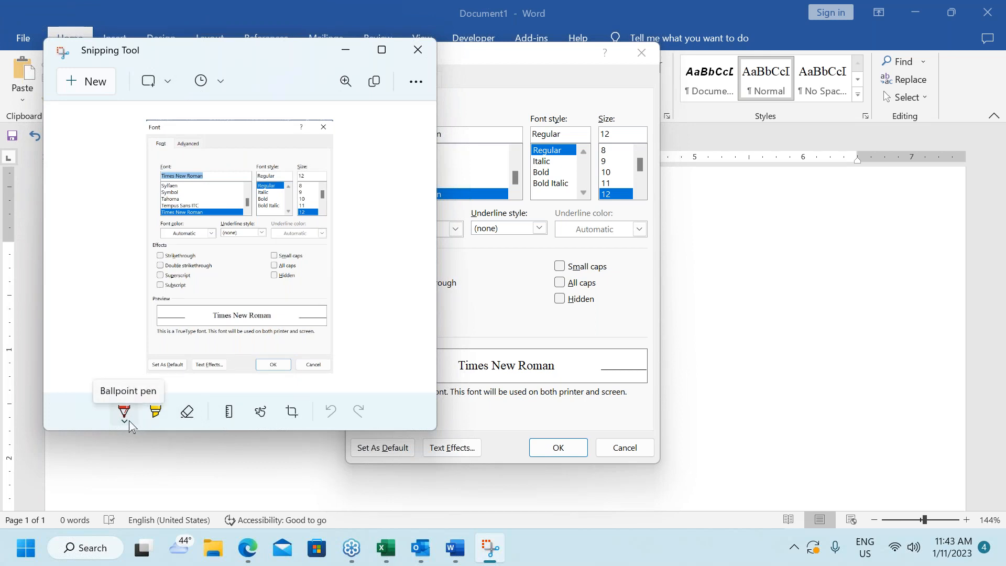
{"action": "left_click", "coordinate": [156, 414]}
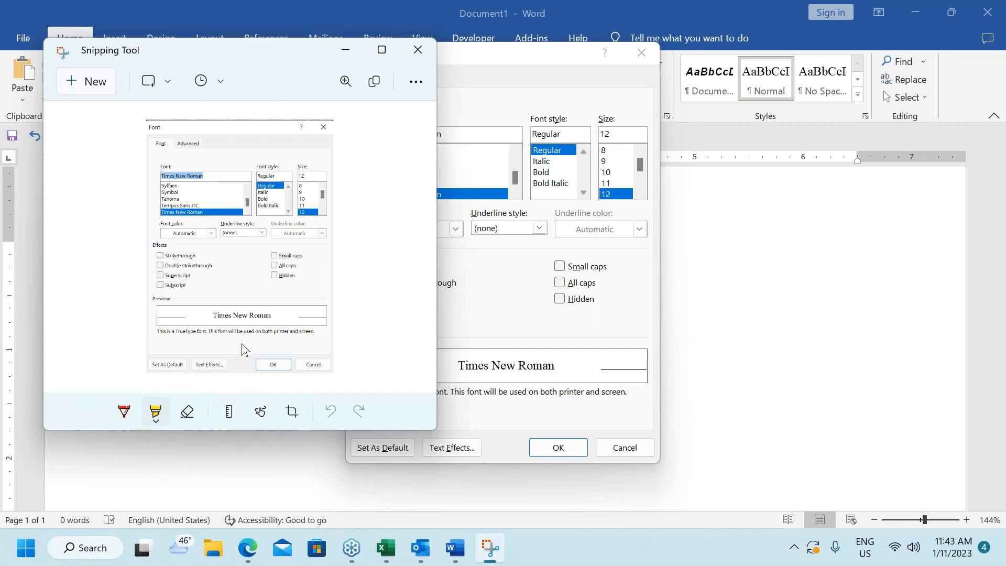
{"action": "mouse_move", "coordinate": [159, 315]}
{"action": "left_mouse_down"}
{"action": "mouse_move", "coordinate": [292, 323]}
{"action": "mouse_move", "coordinate": [168, 325]}
{"action": "mouse_move", "coordinate": [316, 322]}
{"action": "mouse_move", "coordinate": [272, 318]}
{"action": "mouse_move", "coordinate": [294, 320]}
{"action": "left_mouse_up"}
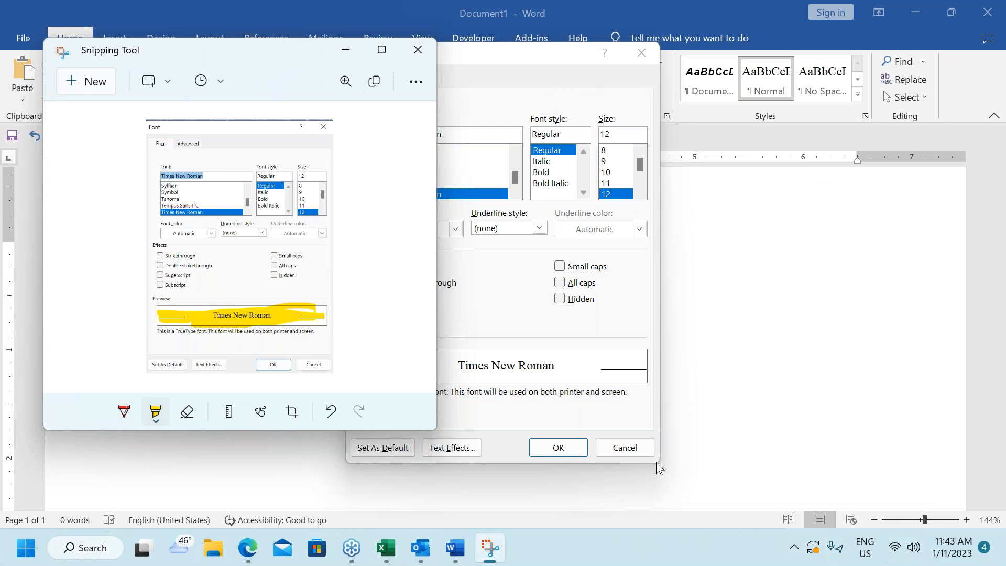
Switch back to Word, cancel the Font dialog, and paste the snip into the document.
{"action": "left_click", "coordinate": [622, 447]}
{"action": "key", "text": "ctrl+v"}
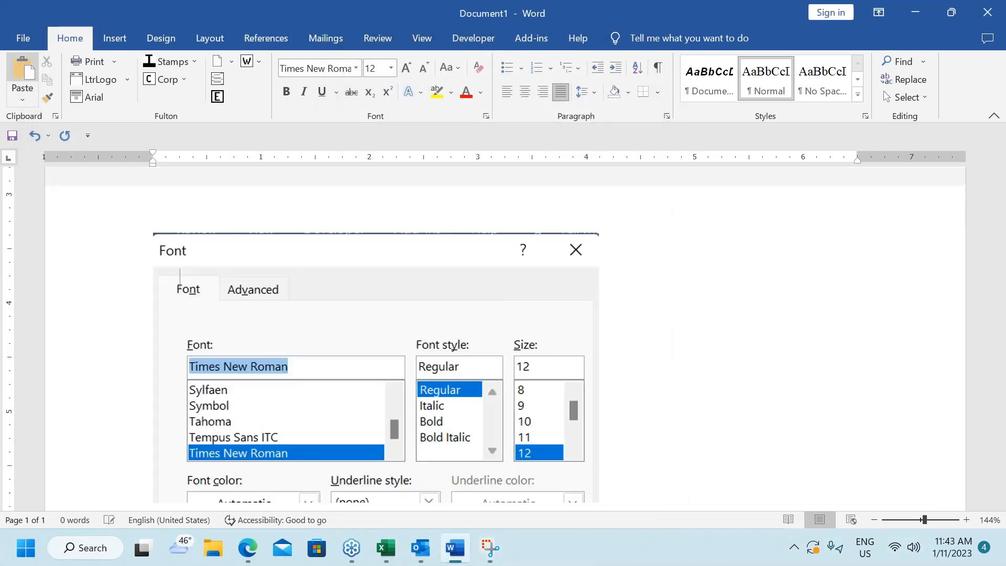
{"action": "scroll", "coordinate": [861, 445], "scroll_direction": "up", "scroll_amount": 3}
{"action": "scroll", "coordinate": [861, 444], "scroll_direction": "up", "scroll_amount": 1}
{"action": "scroll", "coordinate": [857, 444], "scroll_direction": "down", "scroll_amount": 3}
{"action": "scroll", "coordinate": [838, 445], "scroll_direction": "up", "scroll_amount": 6}
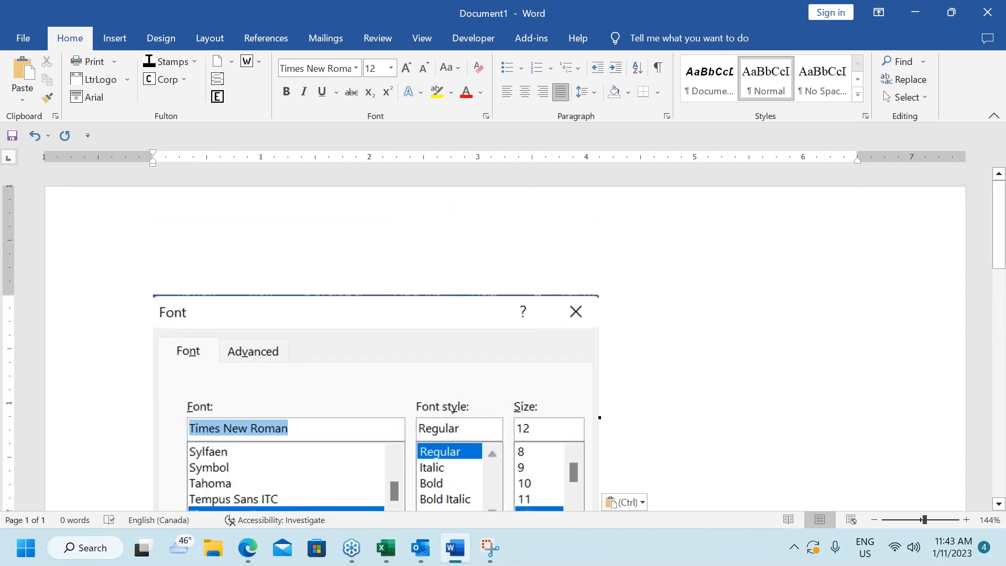
Shrink the pasted Font dialog picture proportionally to about 3.3 inches wide.
{"action": "left_click", "coordinate": [346, 388]}
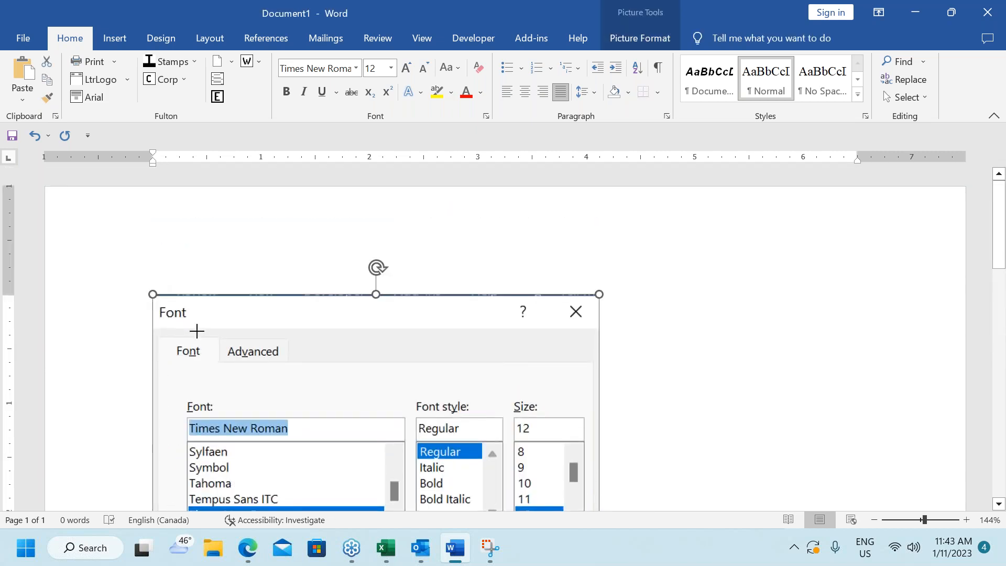
{"action": "left_click_drag", "start_coordinate": [197, 332], "coordinate": [295, 402]}
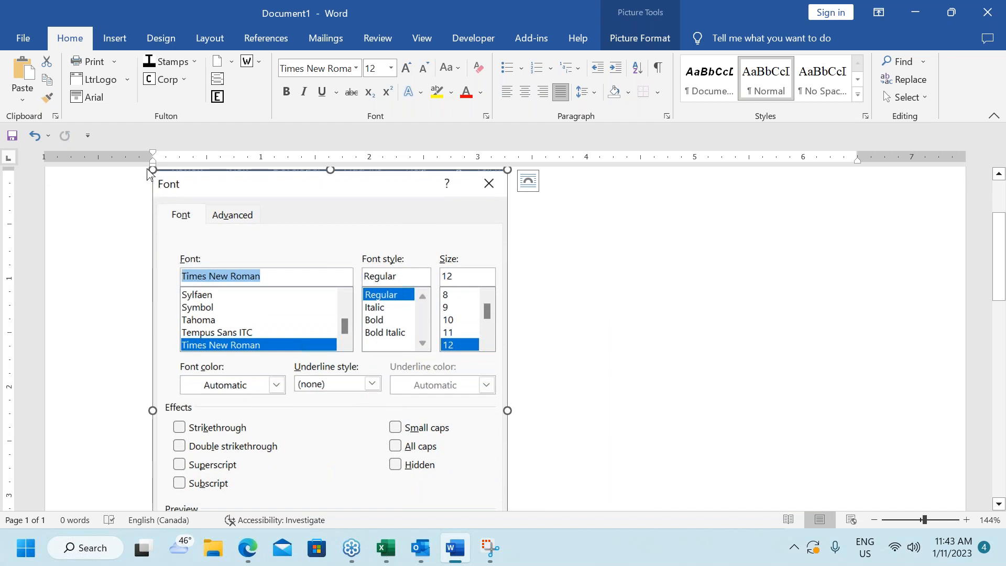
Shrink the Font dialog picture proportionally to about 2.1 inches wide and deselect it.
{"action": "left_click_drag", "start_coordinate": [150, 173], "coordinate": [326, 344]}
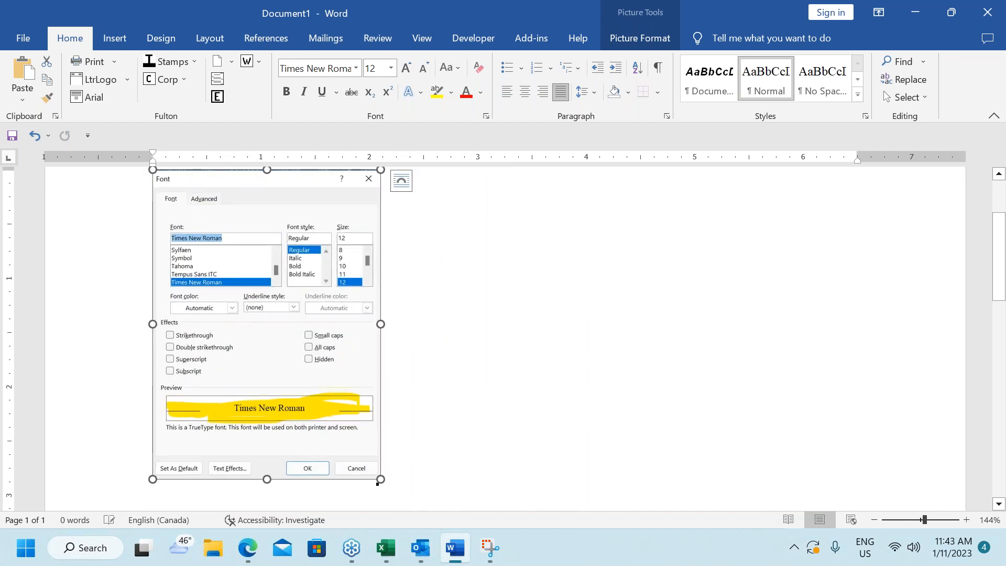
{"action": "left_click", "coordinate": [506, 402]}
{"action": "scroll", "coordinate": [637, 404], "scroll_direction": "up", "scroll_amount": 2}
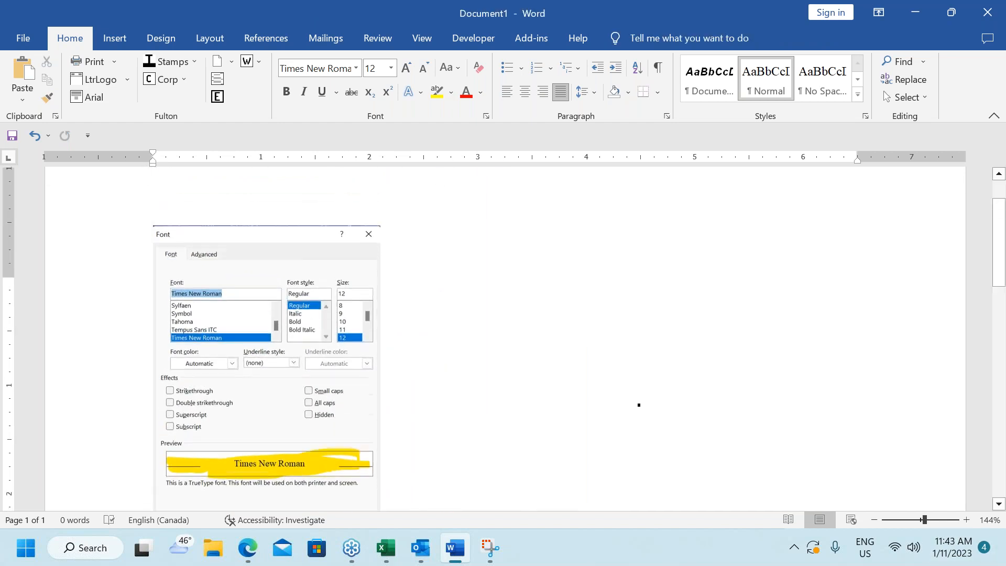
{"action": "scroll", "coordinate": [517, 385], "scroll_direction": "down", "scroll_amount": 1}
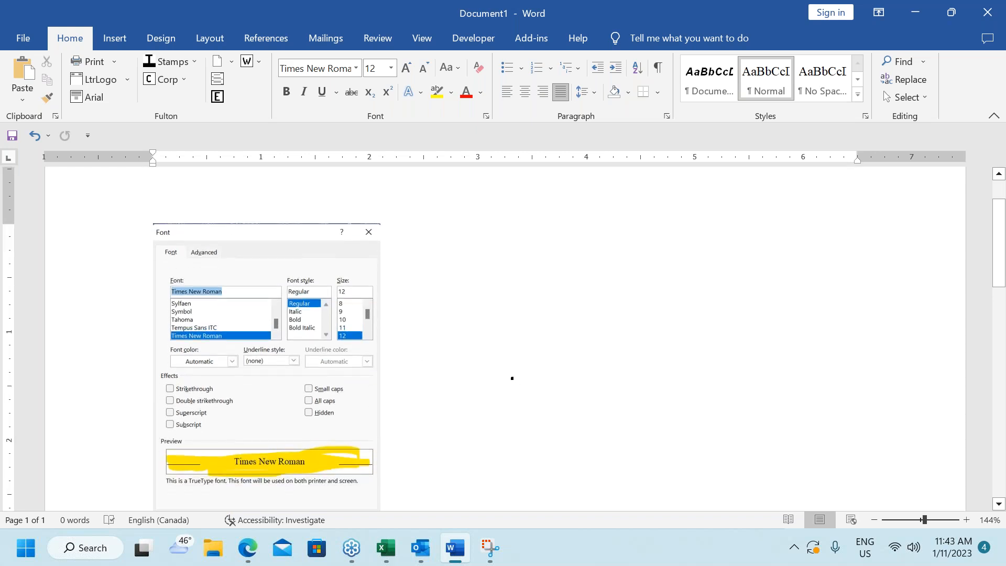
Add a black border around the Font dialog picture.
{"action": "left_click", "coordinate": [247, 262]}
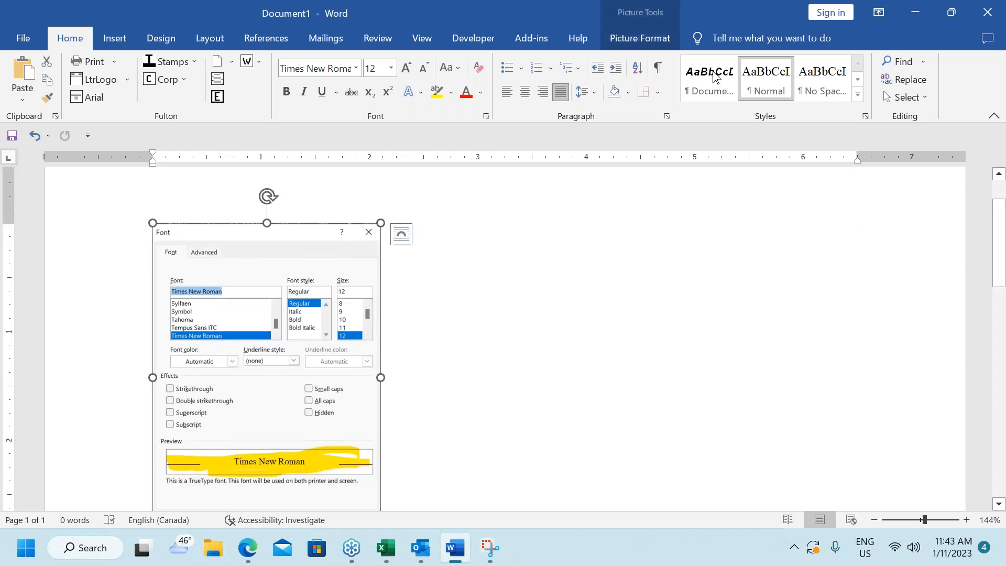
{"action": "left_click", "coordinate": [653, 40]}
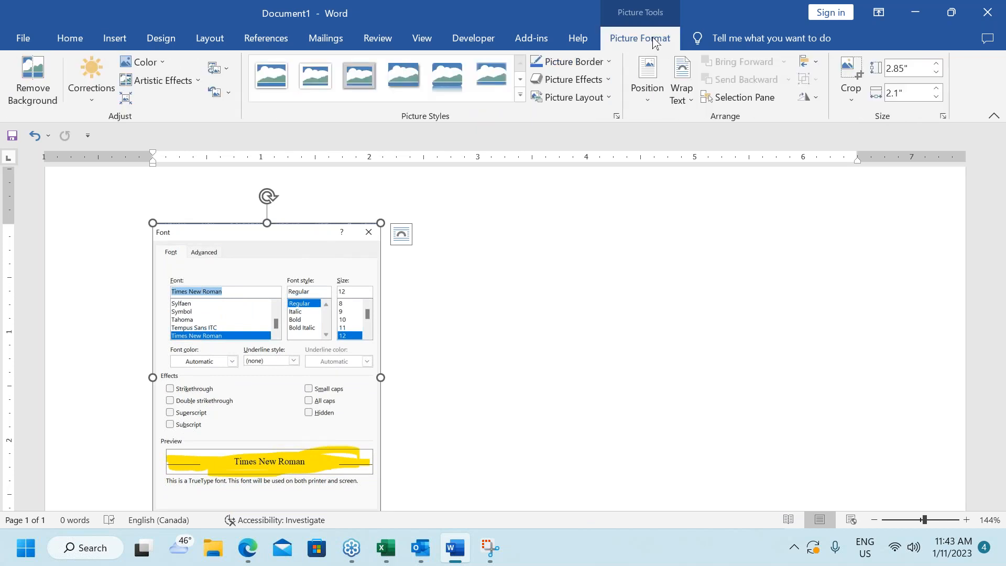
{"action": "left_click", "coordinate": [612, 62]}
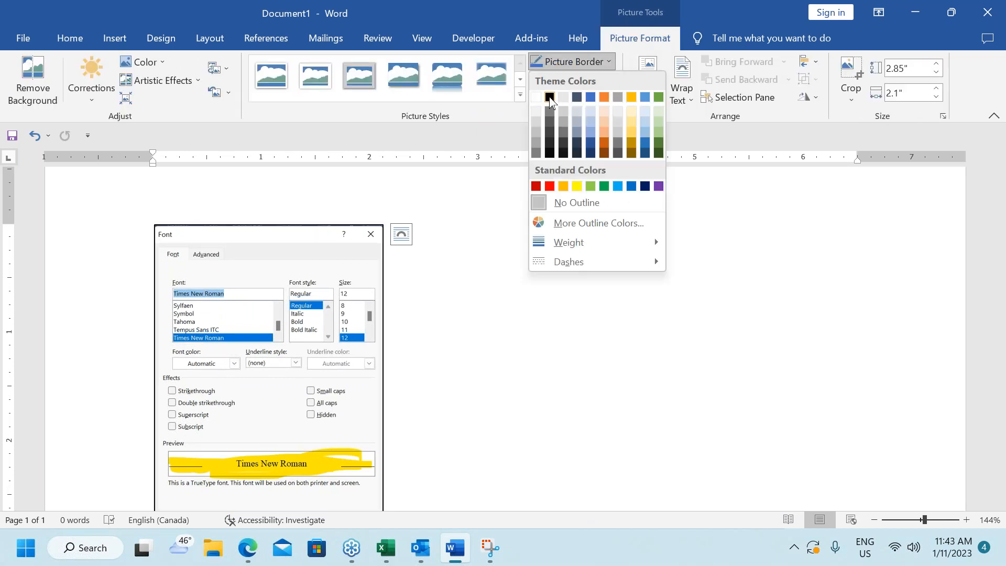
{"action": "left_click", "coordinate": [548, 100]}
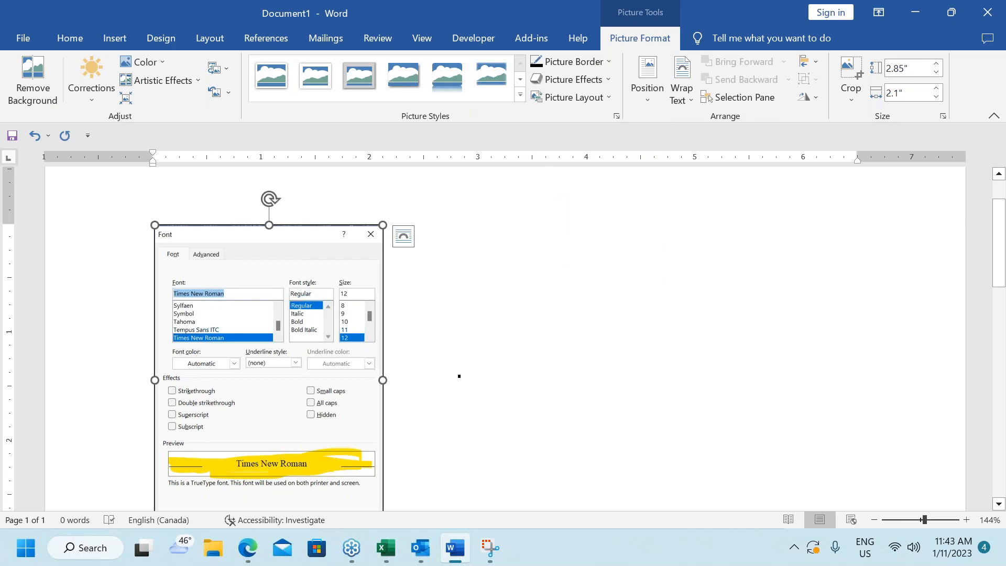
Crop the Font dialog picture from its lower edge to about 1.38 inches high, and delete the picture from the document.
{"action": "scroll", "coordinate": [672, 338], "scroll_direction": "down", "scroll_amount": 2}
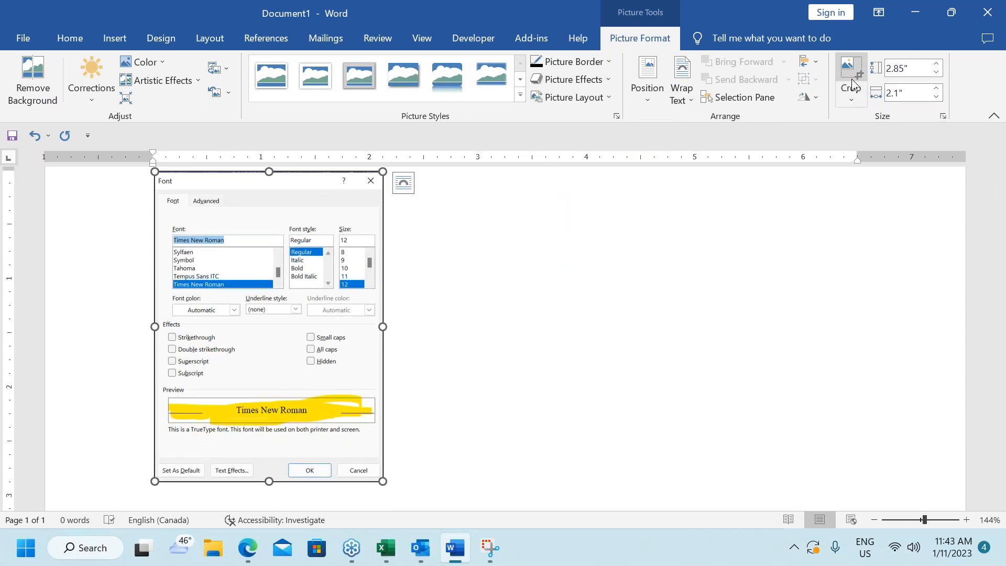
{"action": "left_click", "coordinate": [842, 66]}
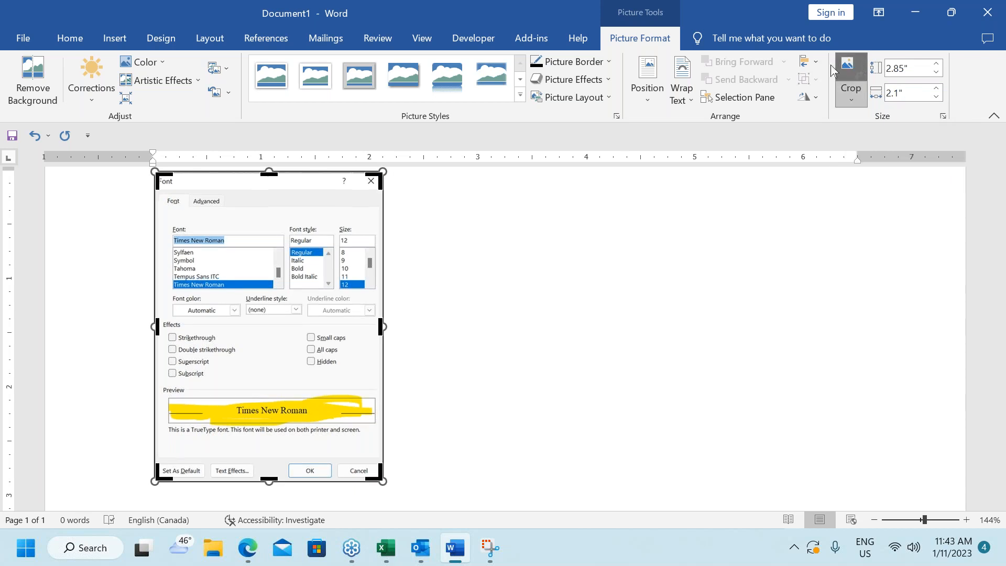
{"action": "left_click_drag", "start_coordinate": [269, 480], "coordinate": [282, 321]}
{"action": "left_click", "coordinate": [564, 261]}
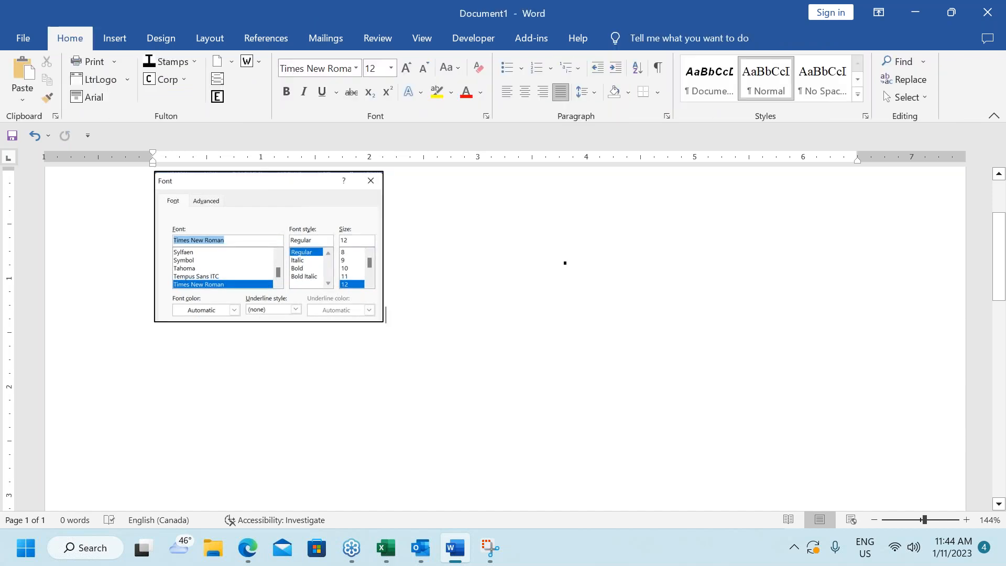
{"action": "left_click", "coordinate": [256, 213]}
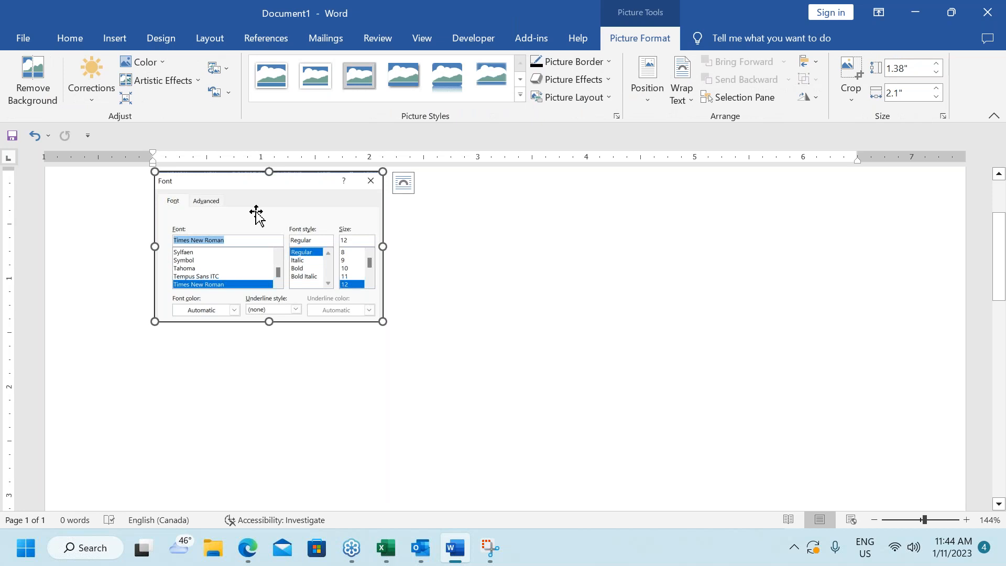
{"action": "key", "text": "Delete"}
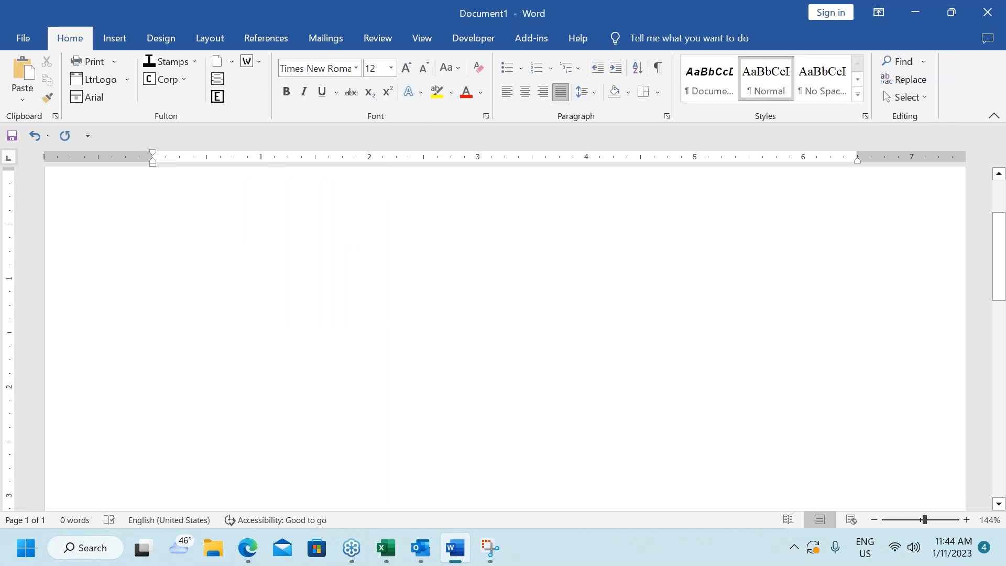
Switch to Edge and take a rectangular snip of the voice typing topic list, from How to start voice typing to Voice typing commands.
{"action": "left_click", "coordinate": [248, 556]}
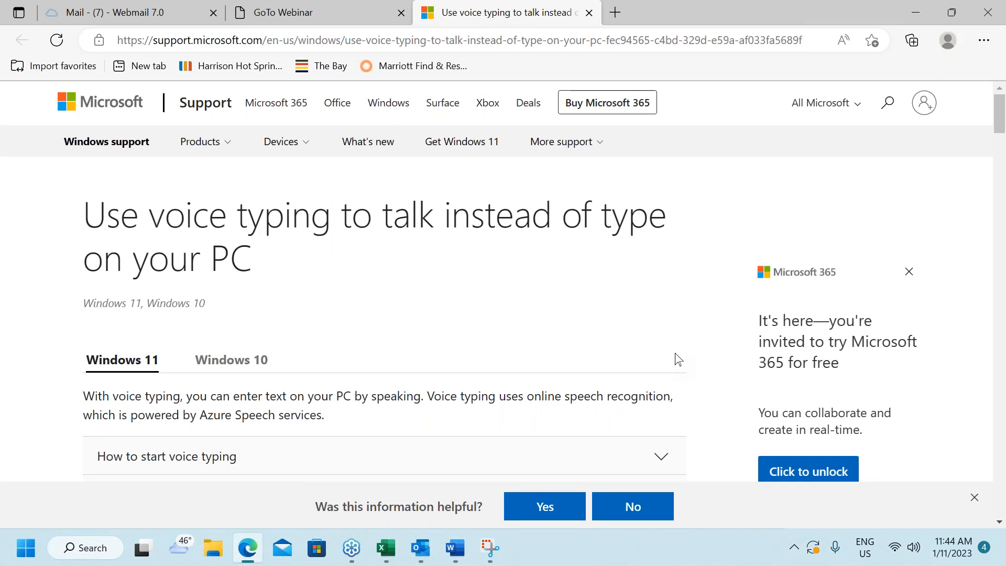
{"action": "scroll", "coordinate": [676, 359], "scroll_direction": "down", "scroll_amount": 2}
{"action": "scroll", "coordinate": [676, 360], "scroll_direction": "up", "scroll_amount": 3}
{"action": "scroll", "coordinate": [676, 360], "scroll_direction": "down", "scroll_amount": 3}
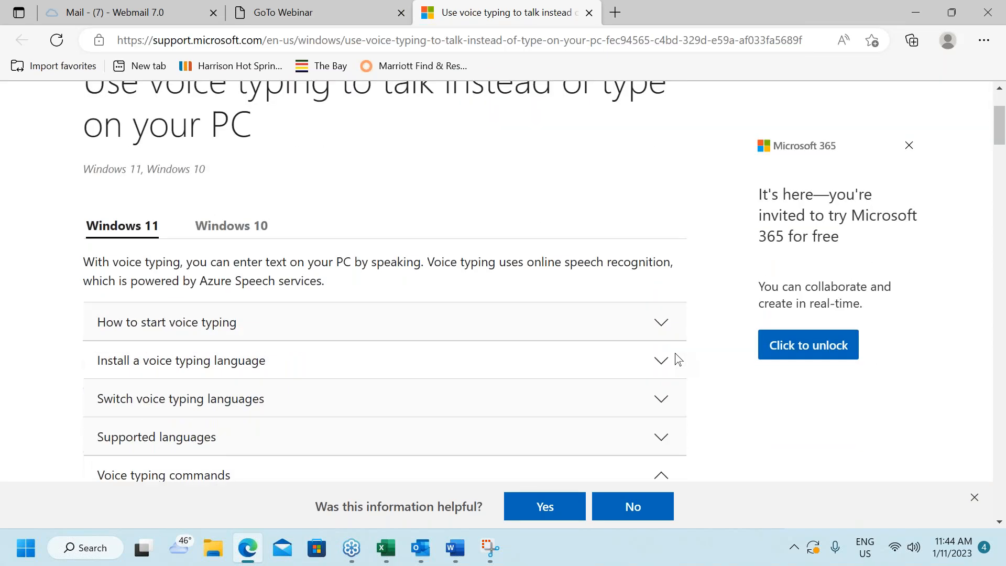
{"action": "scroll", "coordinate": [677, 360], "scroll_direction": "down", "scroll_amount": 2}
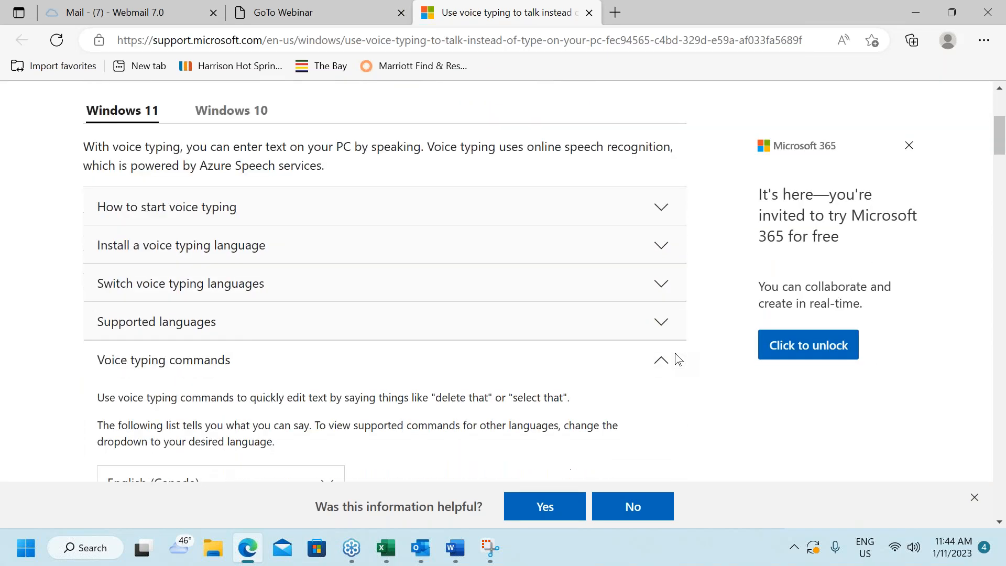
{"action": "scroll", "coordinate": [677, 360], "scroll_direction": "up", "scroll_amount": 2}
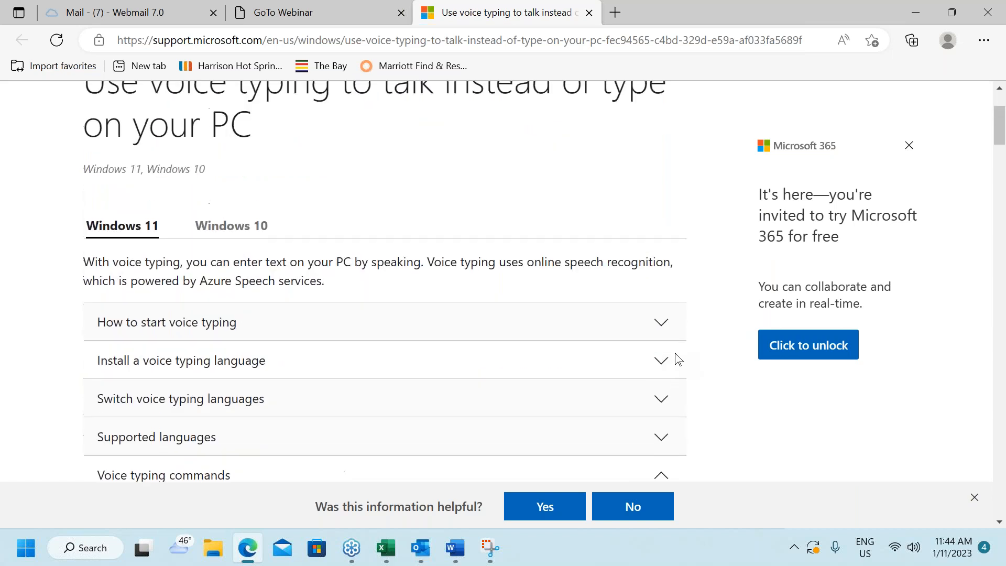
{"action": "scroll", "coordinate": [679, 359], "scroll_direction": "down", "scroll_amount": 1}
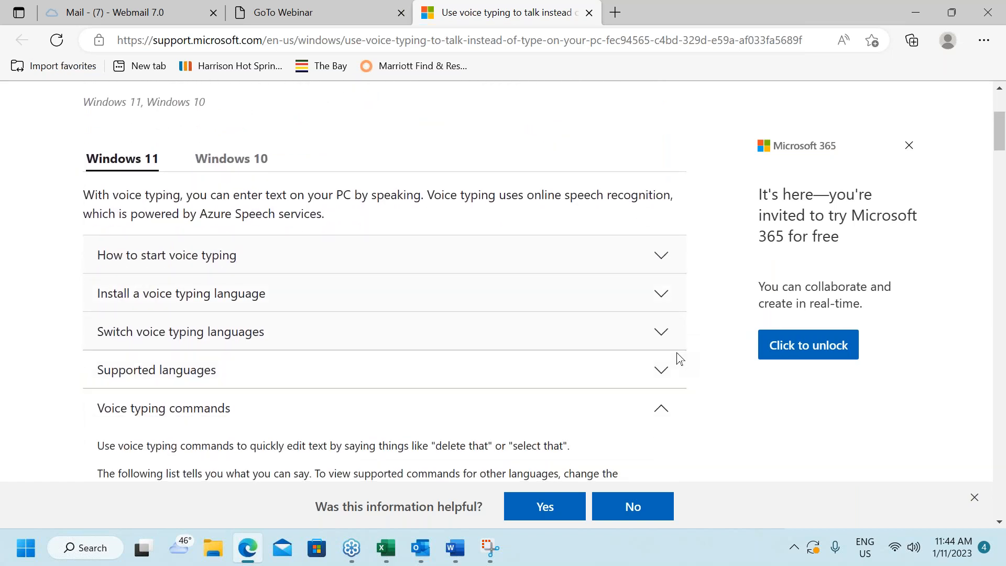
{"action": "key", "text": "super+shift+s"}
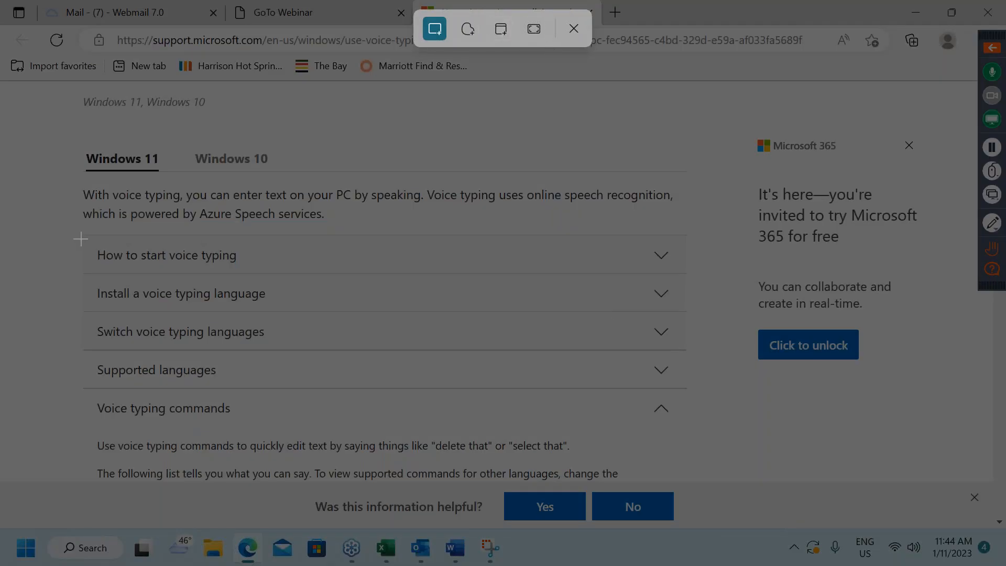
{"action": "left_click_drag", "start_coordinate": [87, 235], "coordinate": [283, 434]}
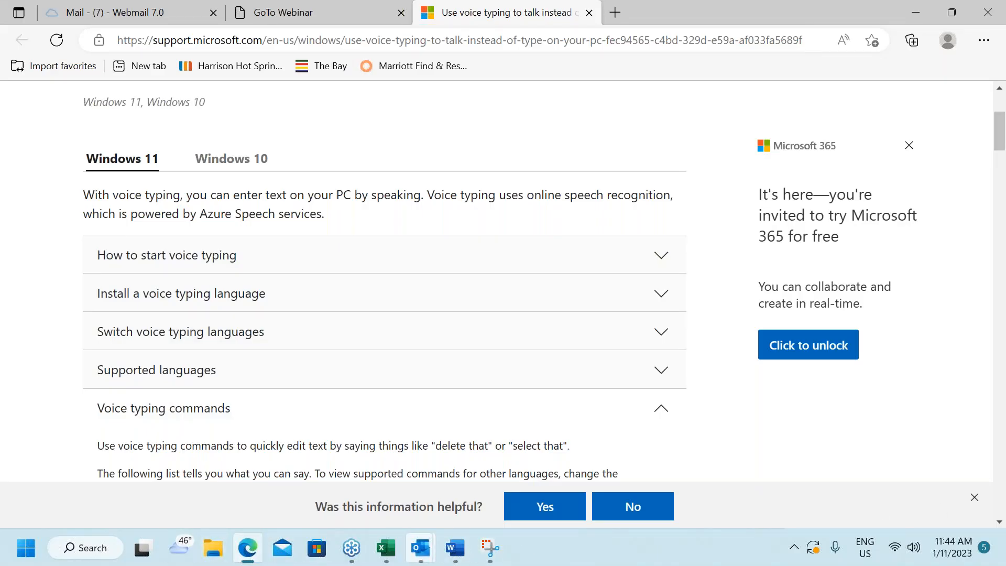
Switch to Outlook, paste the snip into a new email message, and minimize both Outlook windows.
{"action": "left_click", "coordinate": [432, 559]}
{"action": "left_click", "coordinate": [292, 503]}
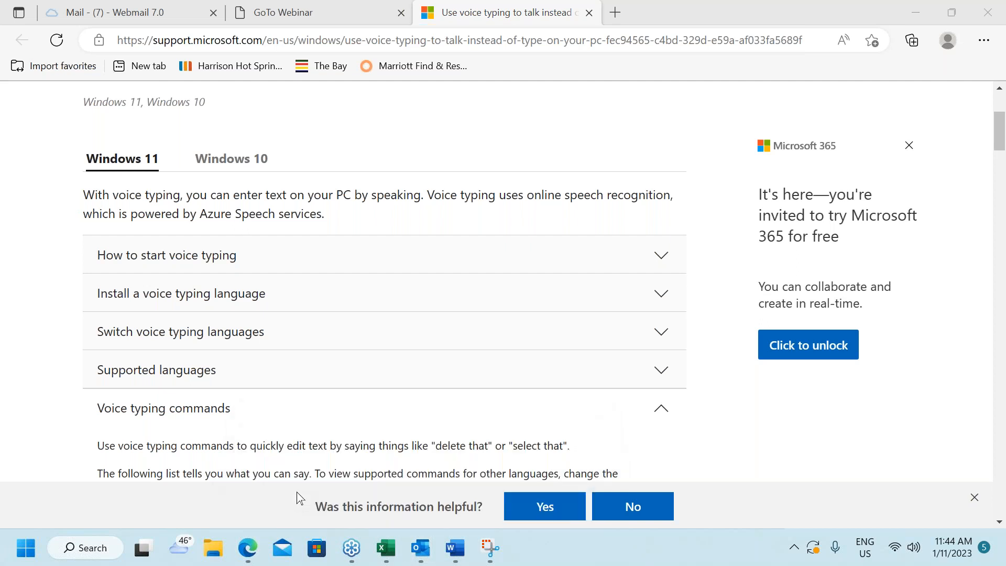
{"action": "left_click", "coordinate": [23, 84]}
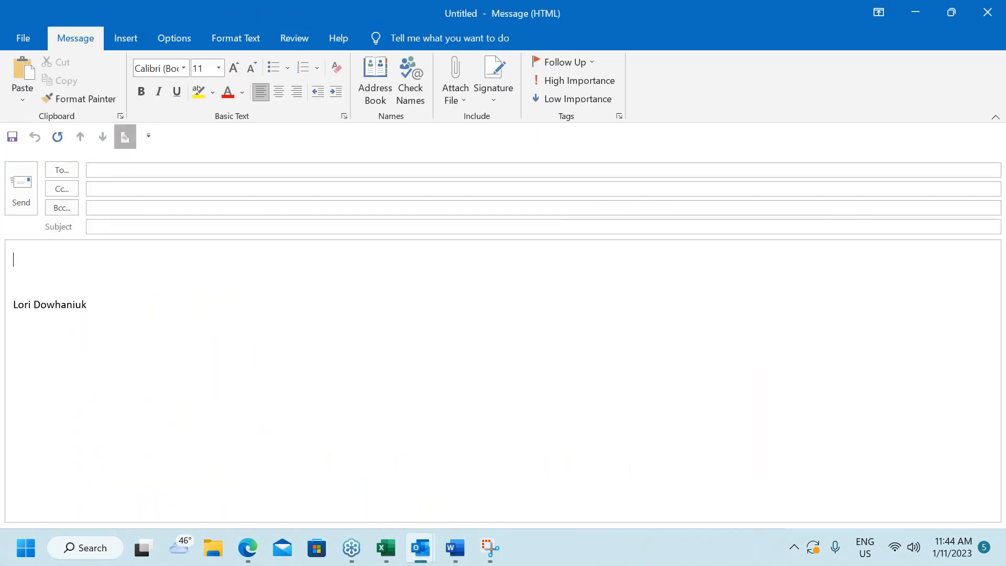
{"action": "left_click", "coordinate": [22, 68]}
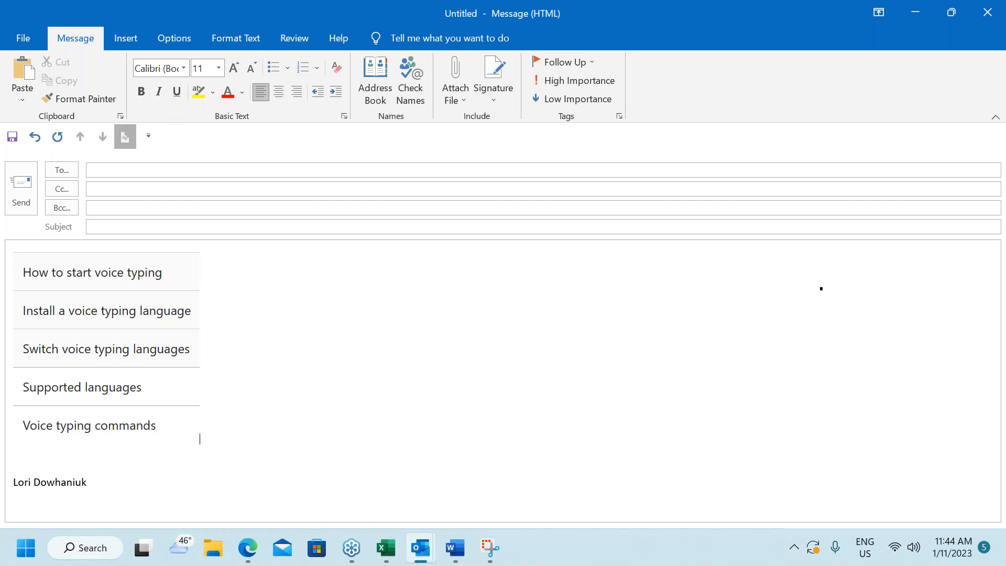
{"action": "left_click", "coordinate": [917, 12]}
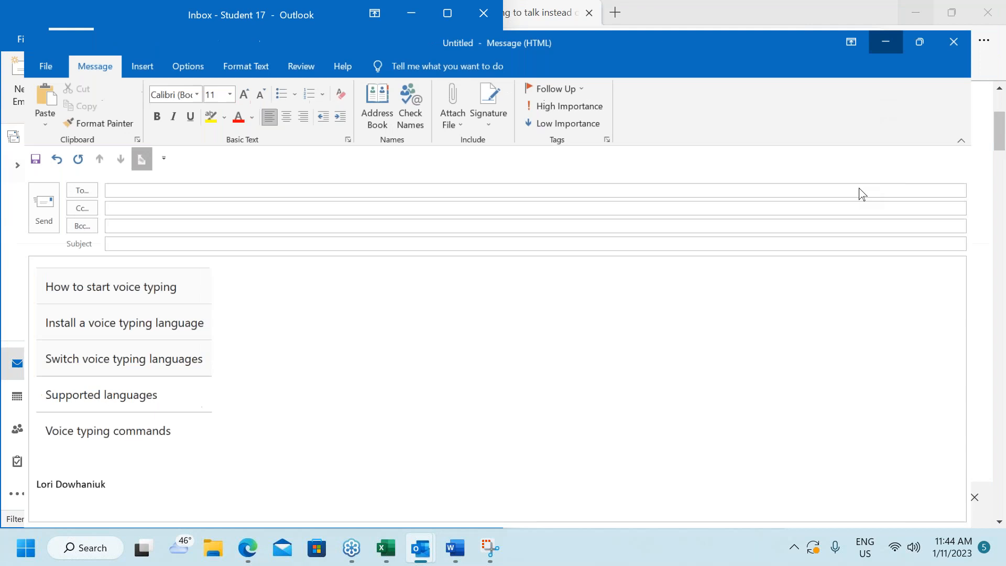
{"action": "left_click", "coordinate": [418, 9]}
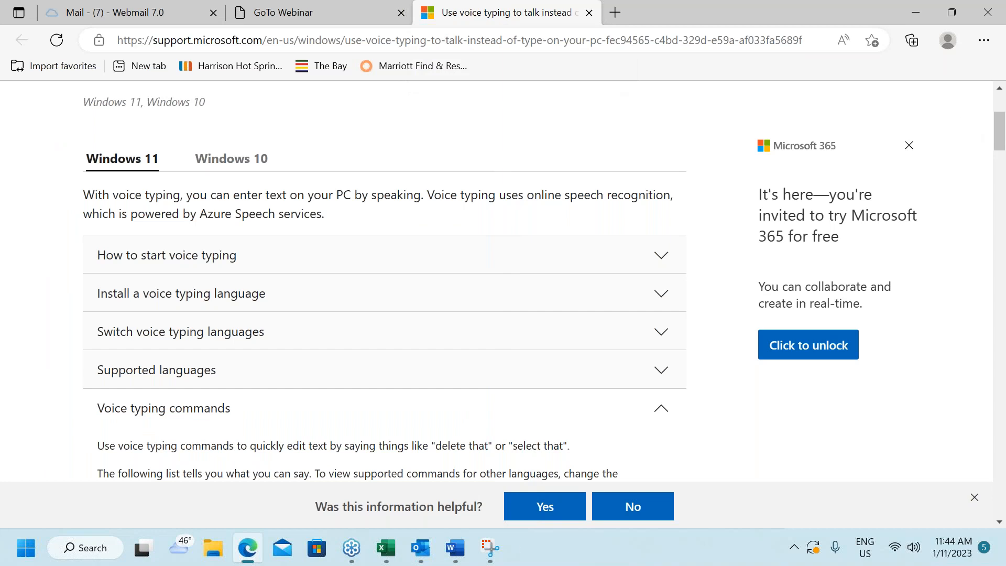
Bring up the Snipping Tool to check which snip it holds, and minimize it again.
{"action": "mouse_move", "coordinate": [500, 556]}
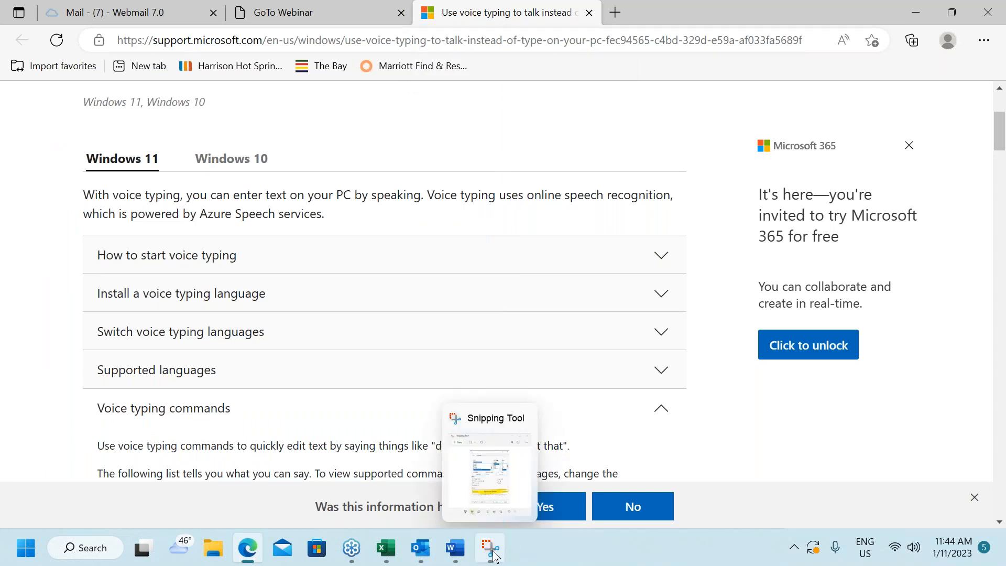
{"action": "left_click", "coordinate": [495, 556]}
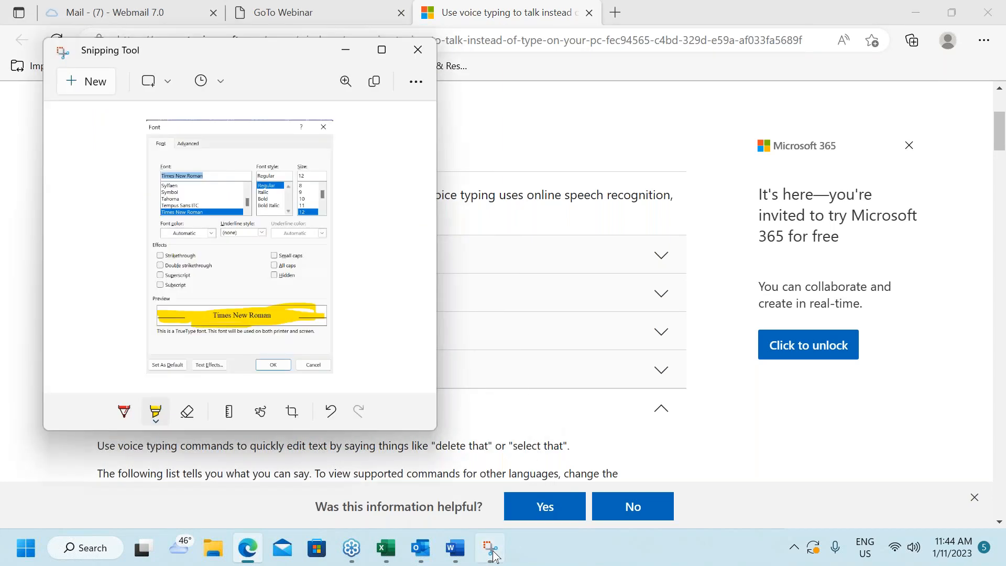
{"action": "left_click", "coordinate": [345, 54]}
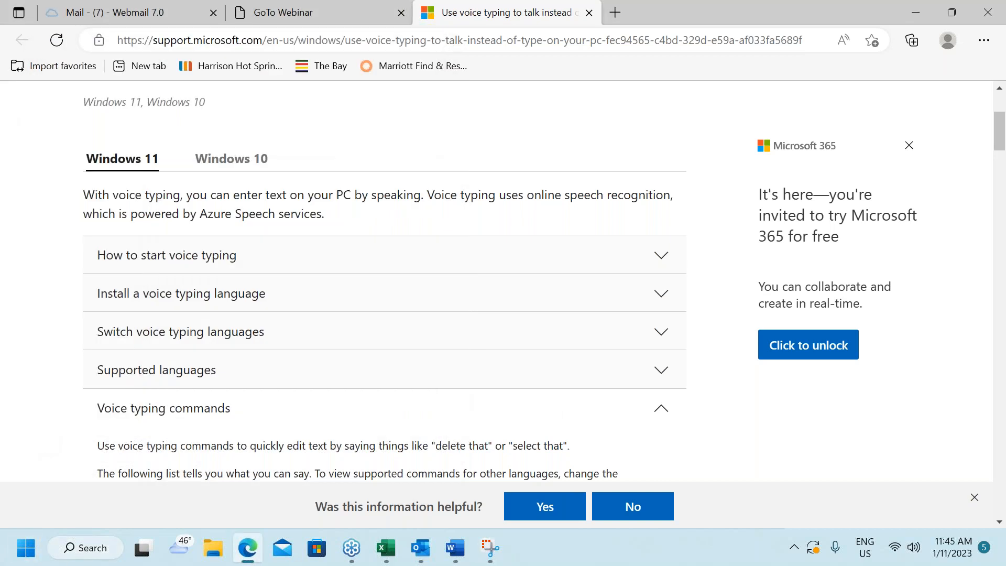
Search Windows for Snipping Tool, pin the app to Start, and close the search.
{"action": "left_click", "coordinate": [34, 552]}
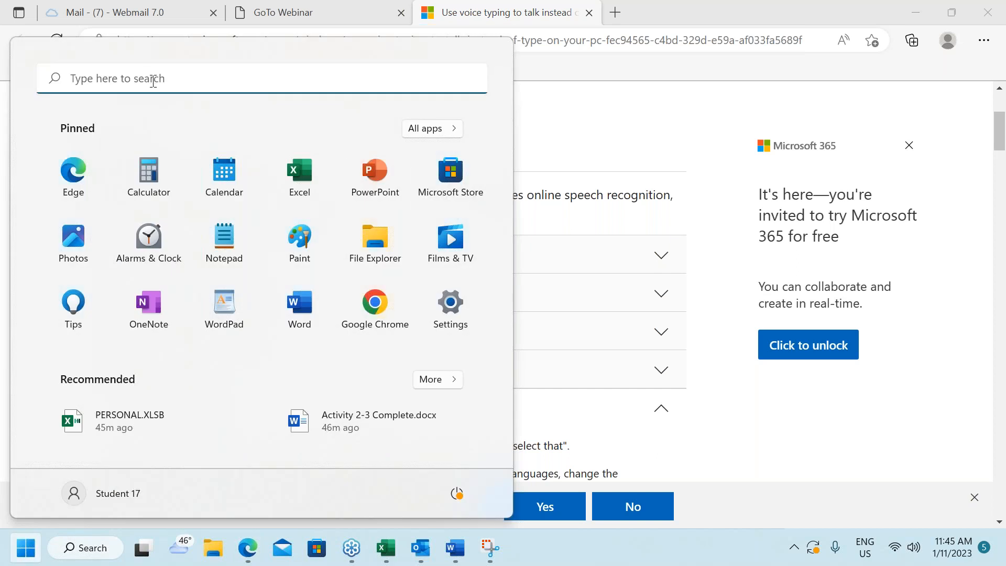
{"action": "left_click", "coordinate": [153, 81]}
{"action": "type", "text": "sni"}
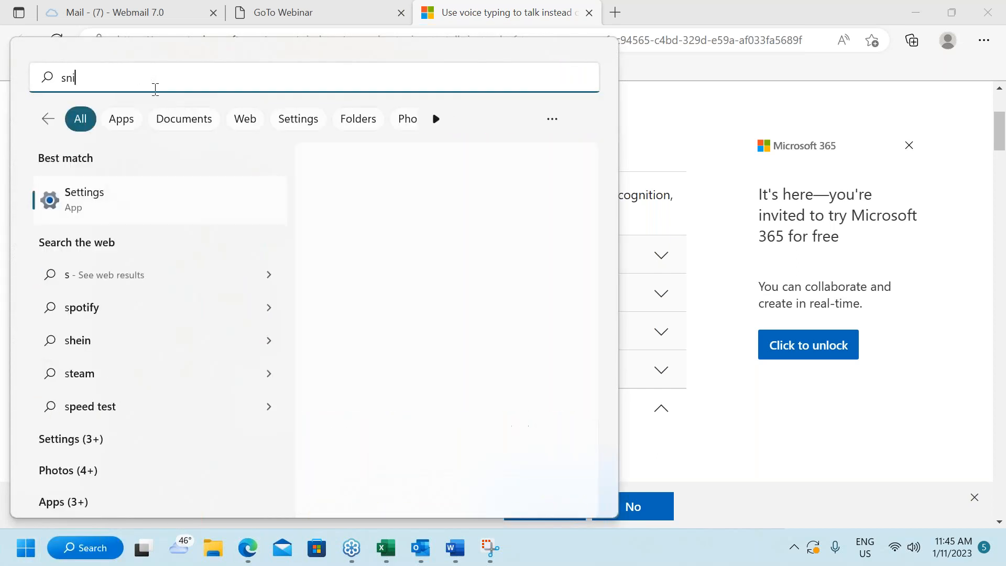
{"action": "type", "text": "ppin"}
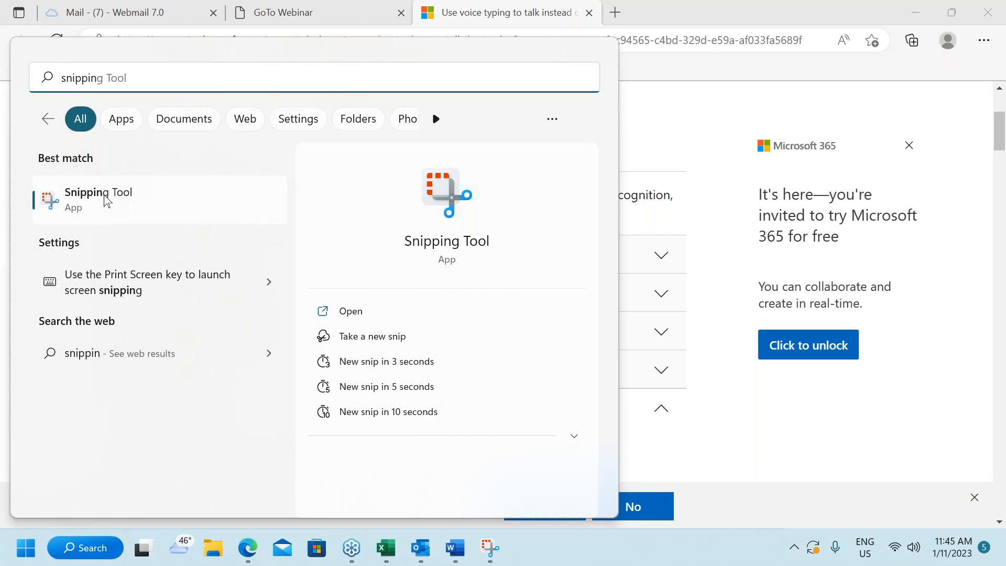
{"action": "right_click", "coordinate": [107, 201]}
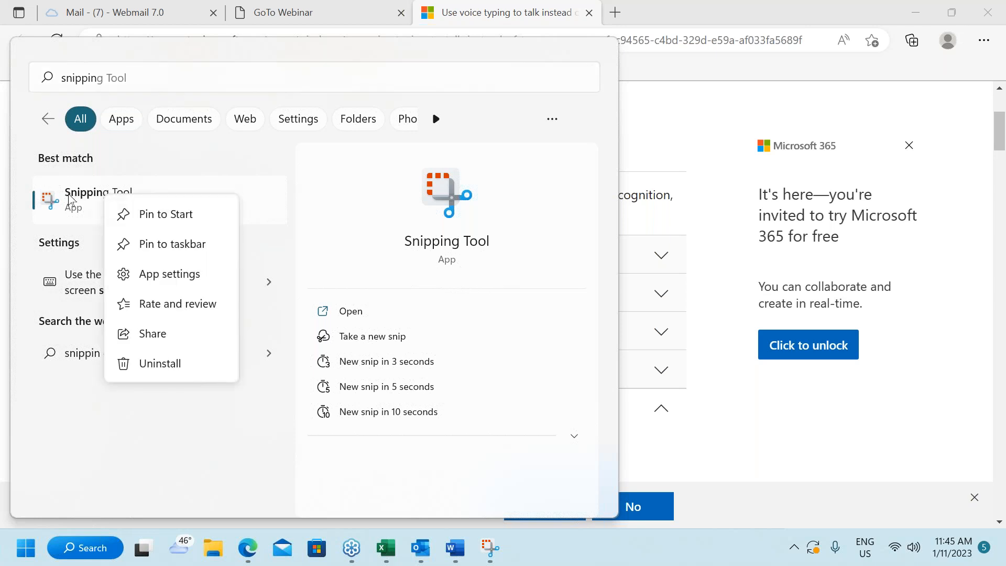
{"action": "left_click", "coordinate": [165, 215]}
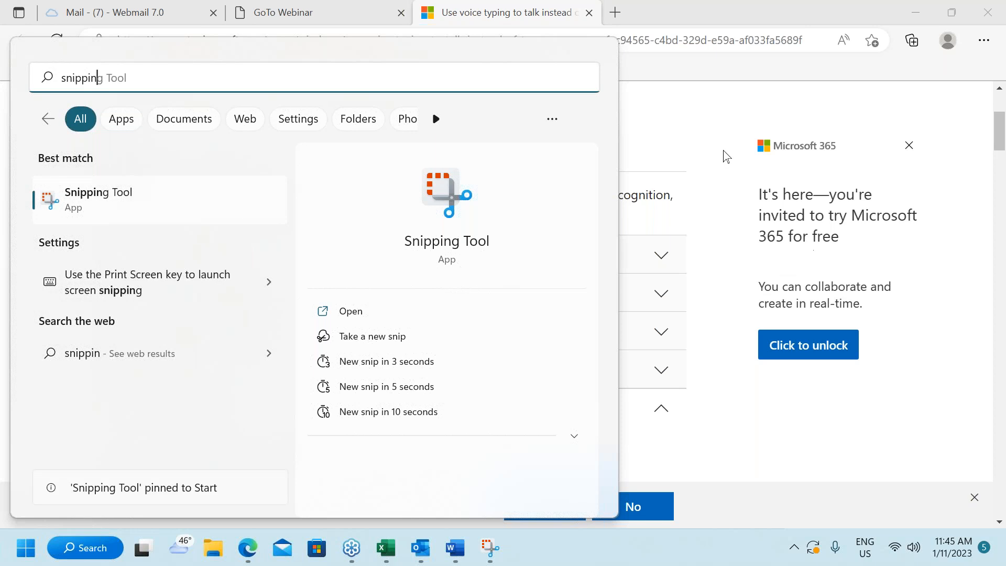
{"action": "left_click", "coordinate": [651, 10]}
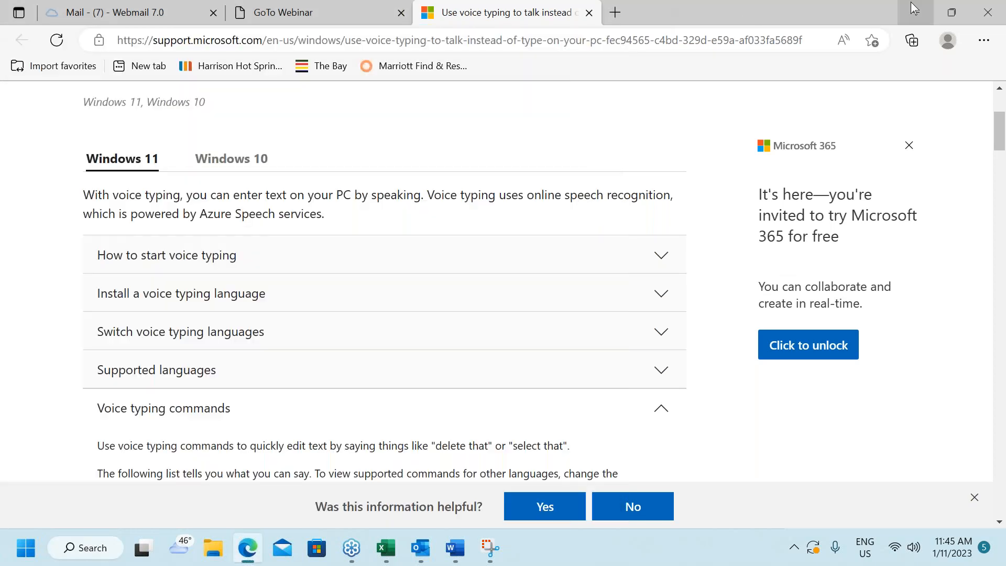
Minimize the browser, pin Snipping Tool from the second page of Start's pinned apps to the taskbar, and close its open snip window.
{"action": "left_click", "coordinate": [915, 12]}
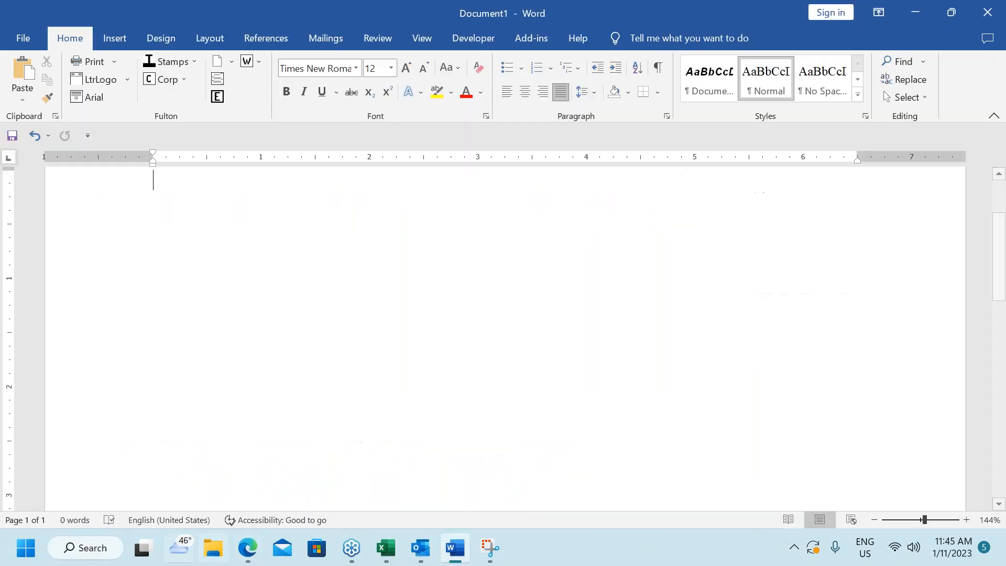
{"action": "left_click", "coordinate": [30, 554]}
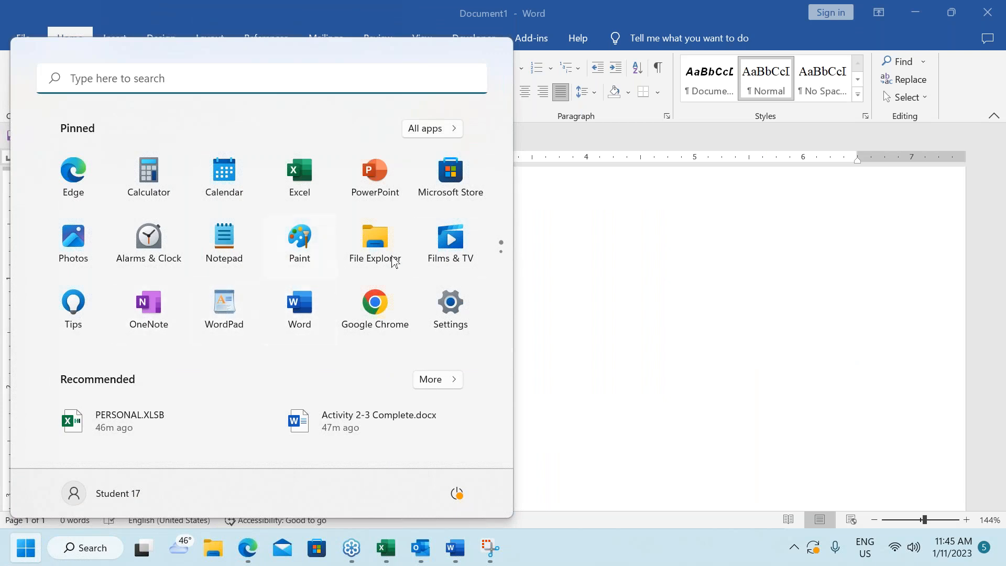
{"action": "scroll", "coordinate": [412, 247], "scroll_direction": "down", "scroll_amount": 1}
{"action": "scroll", "coordinate": [413, 246], "scroll_direction": "up", "scroll_amount": 1}
{"action": "scroll", "coordinate": [412, 242], "scroll_direction": "down", "scroll_amount": 1}
{"action": "scroll", "coordinate": [411, 242], "scroll_direction": "up", "scroll_amount": 1}
{"action": "scroll", "coordinate": [321, 260], "scroll_direction": "down", "scroll_amount": 1}
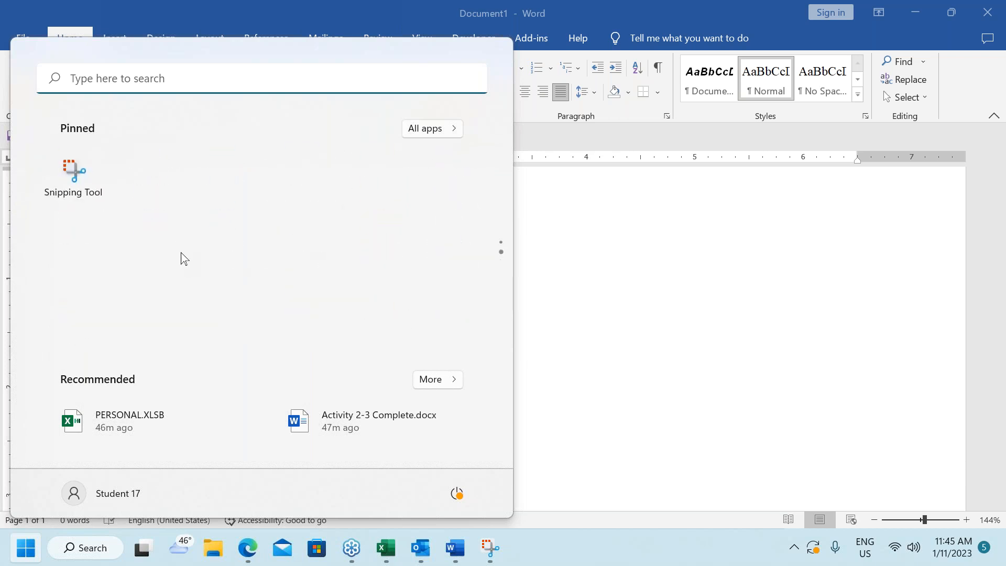
{"action": "right_click", "coordinate": [73, 187]}
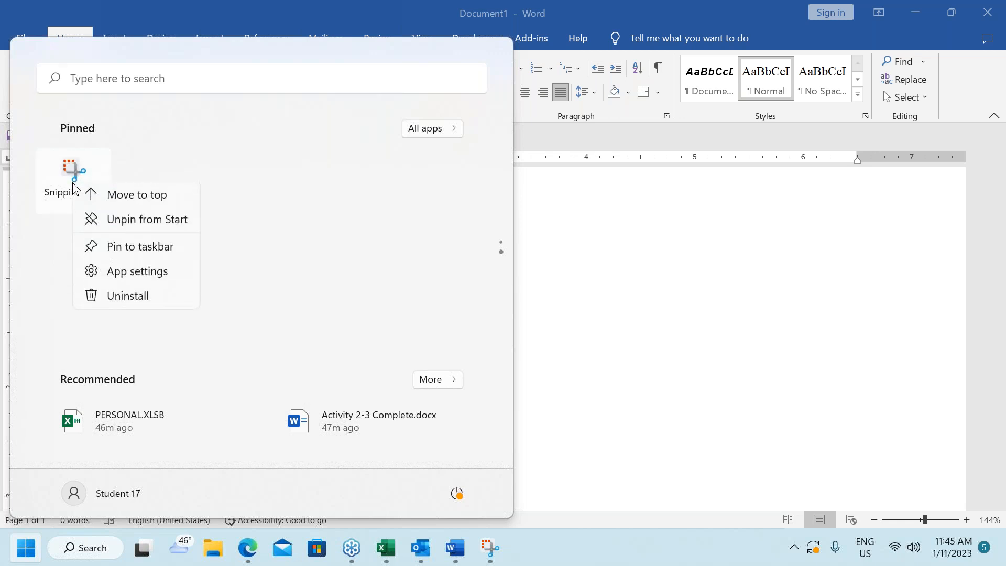
{"action": "left_click", "coordinate": [155, 253]}
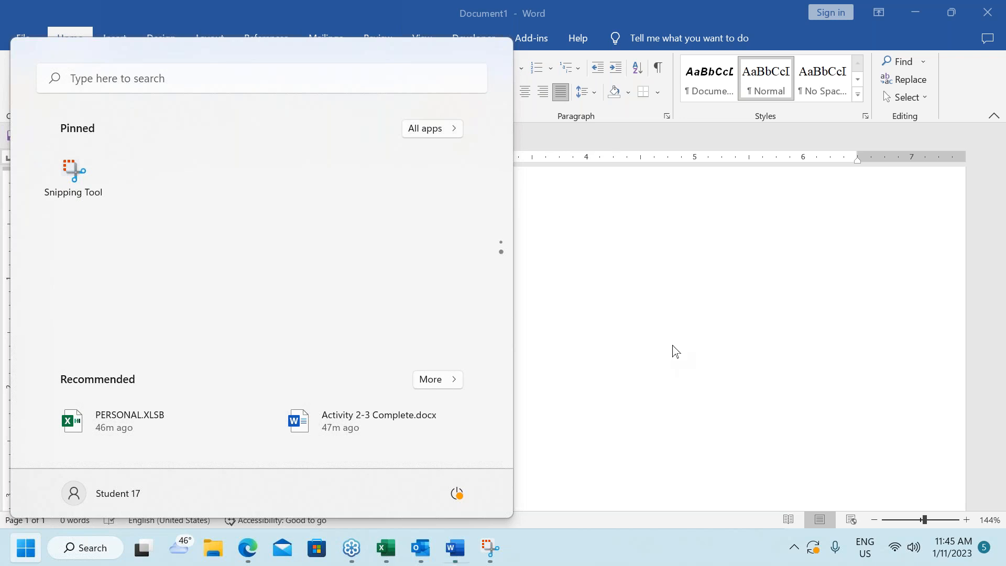
{"action": "left_click", "coordinate": [673, 351]}
{"action": "left_click", "coordinate": [490, 547]}
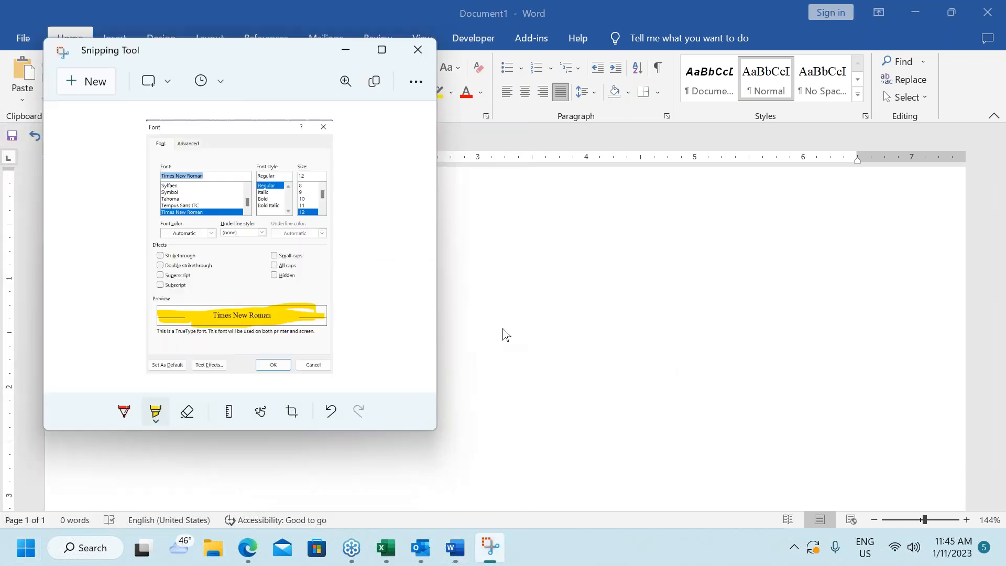
{"action": "left_click", "coordinate": [417, 50]}
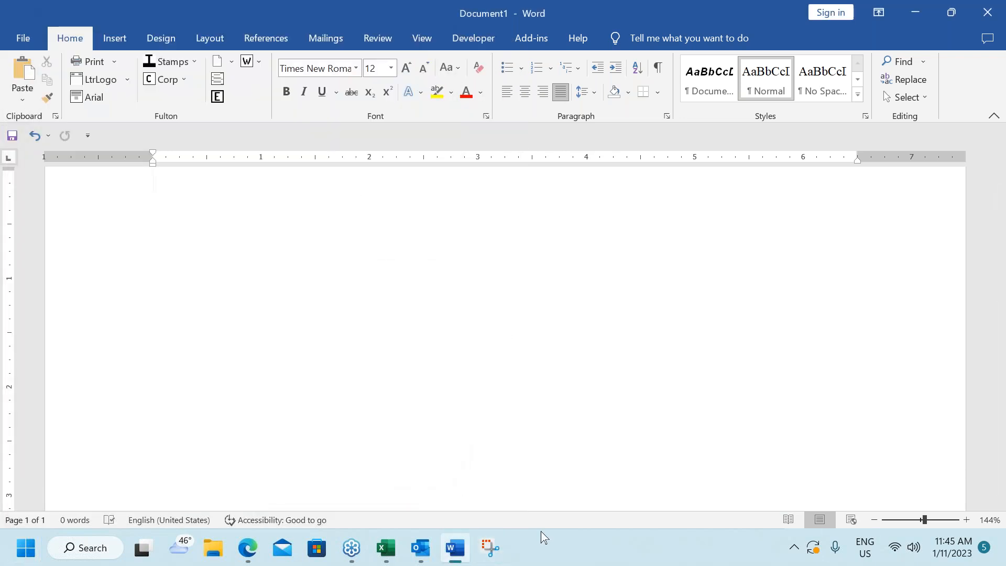
Relaunch Snipping Tool in Rectangle mode, try starting a new snip, cancel the capture, and close the tool.
{"action": "left_click", "coordinate": [492, 549]}
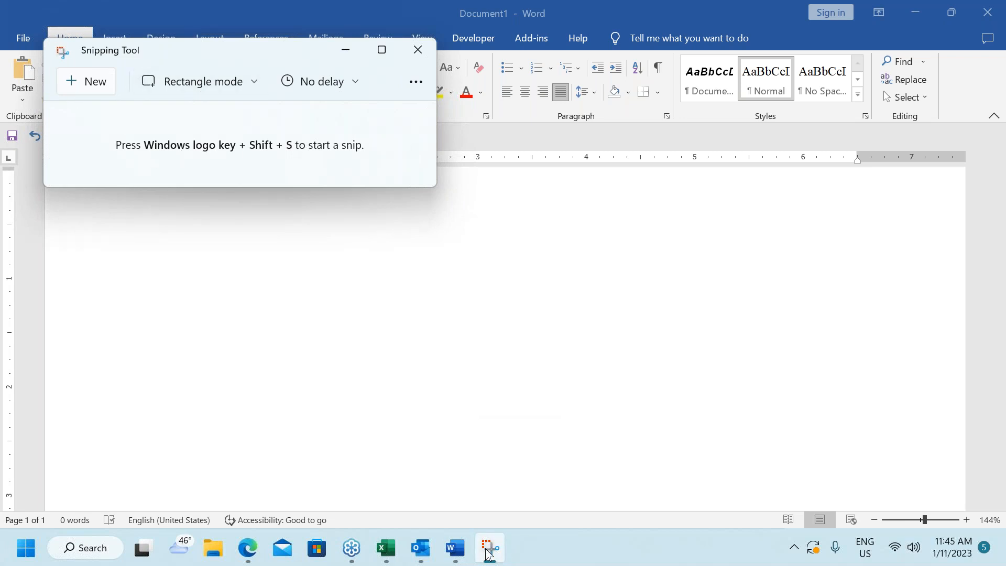
{"action": "left_click", "coordinate": [256, 84]}
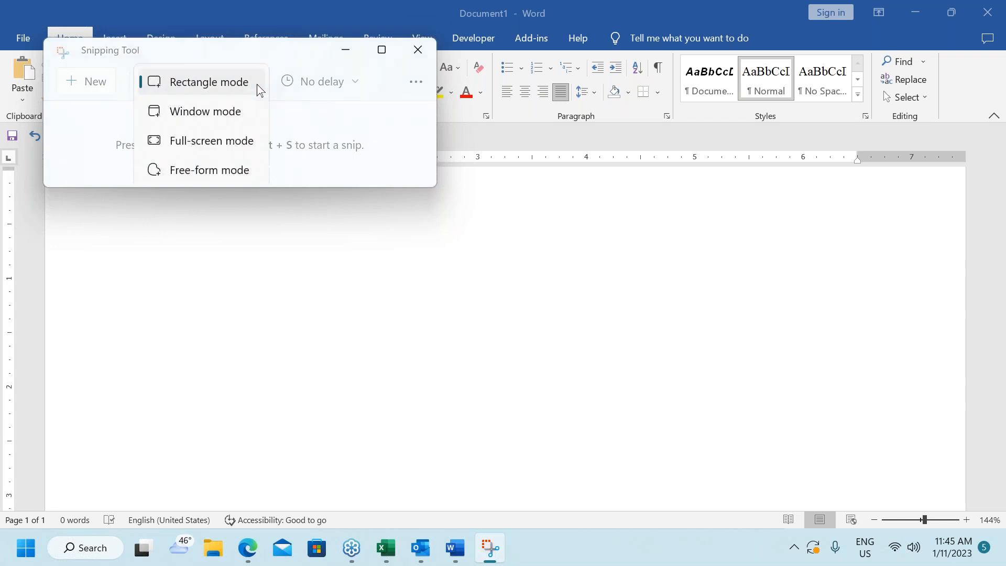
{"action": "left_click", "coordinate": [183, 84]}
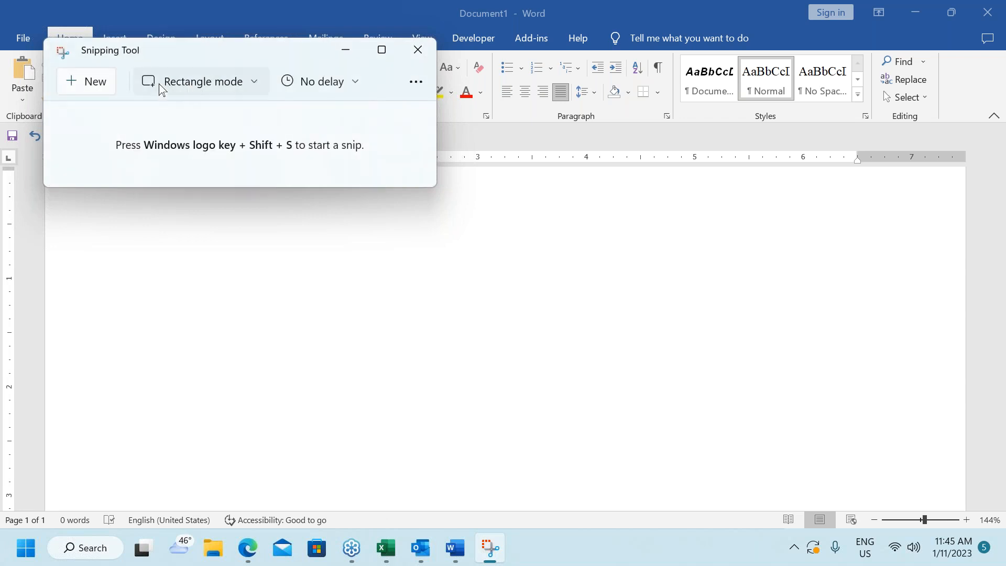
{"action": "left_click", "coordinate": [93, 84]}
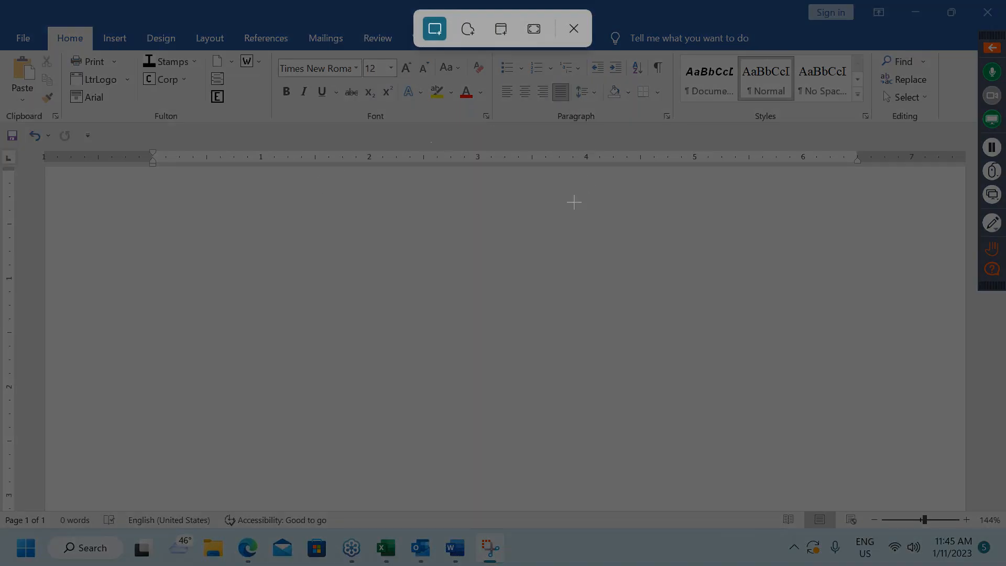
{"action": "left_click", "coordinate": [574, 29]}
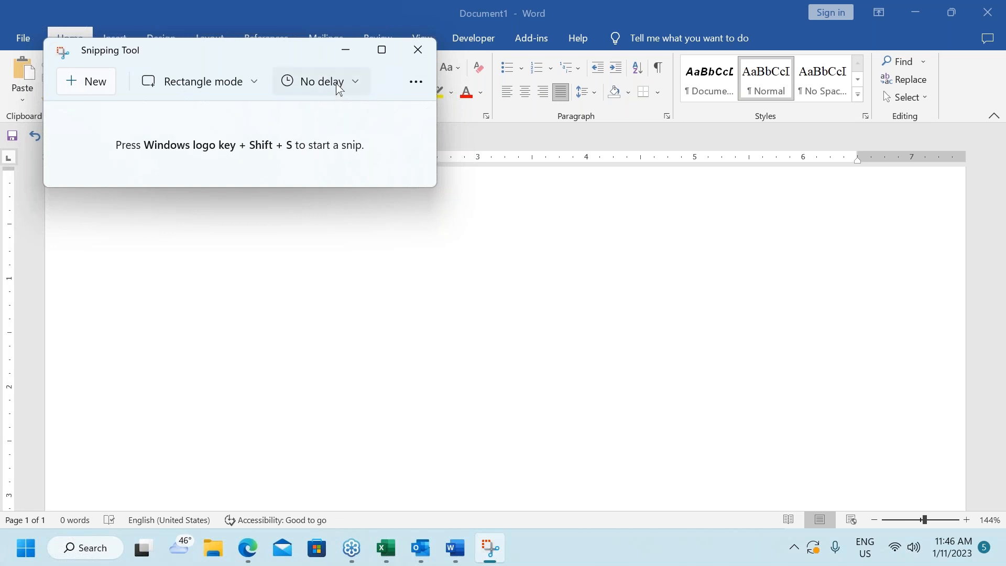
{"action": "left_click", "coordinate": [95, 83]}
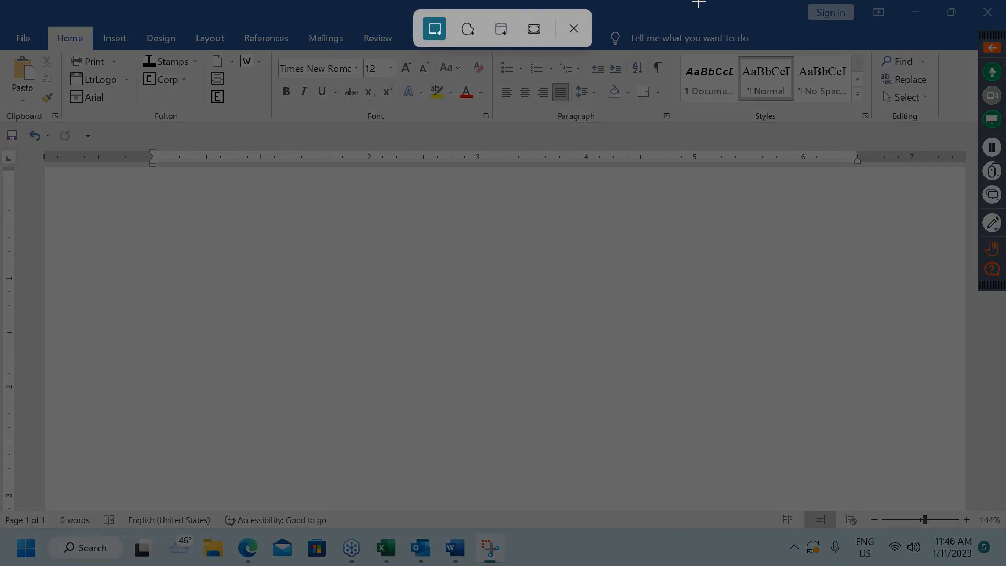
{"action": "left_click", "coordinate": [574, 32]}
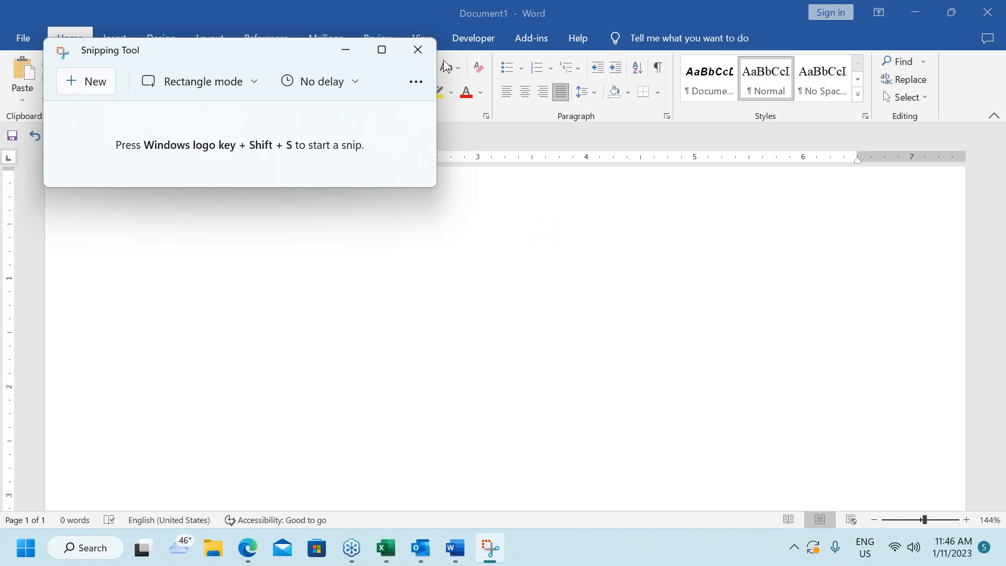
{"action": "left_click", "coordinate": [426, 54]}
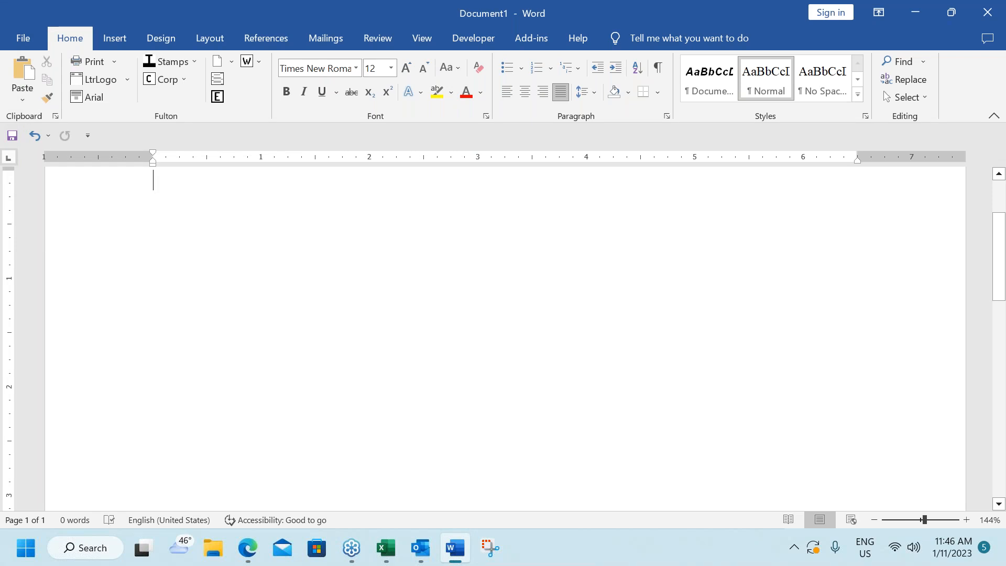
Bring up the Windows clipboard history over the blank Word document, turn it on, and close it.
{"action": "key", "text": "super+v"}
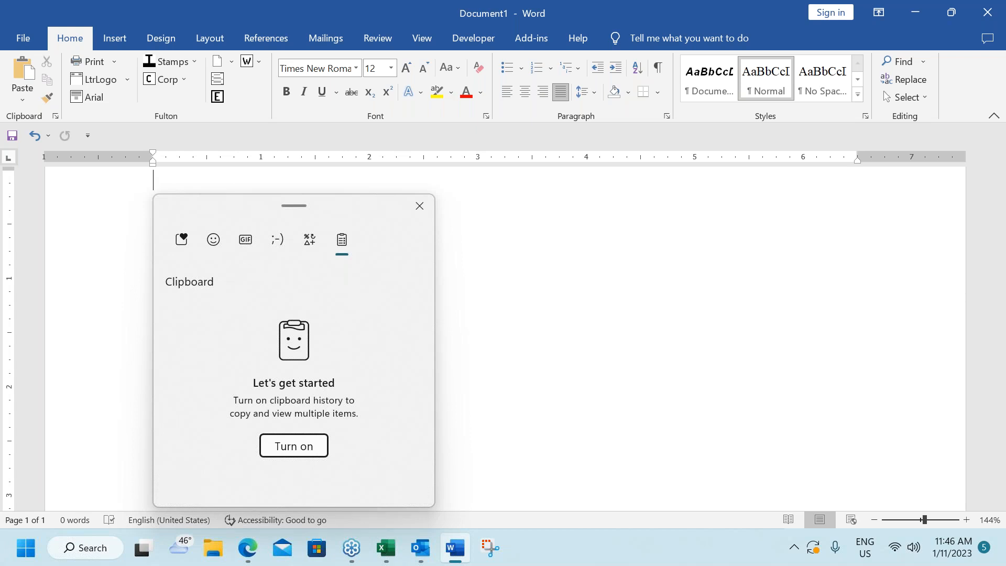
{"action": "left_click", "coordinate": [294, 446]}
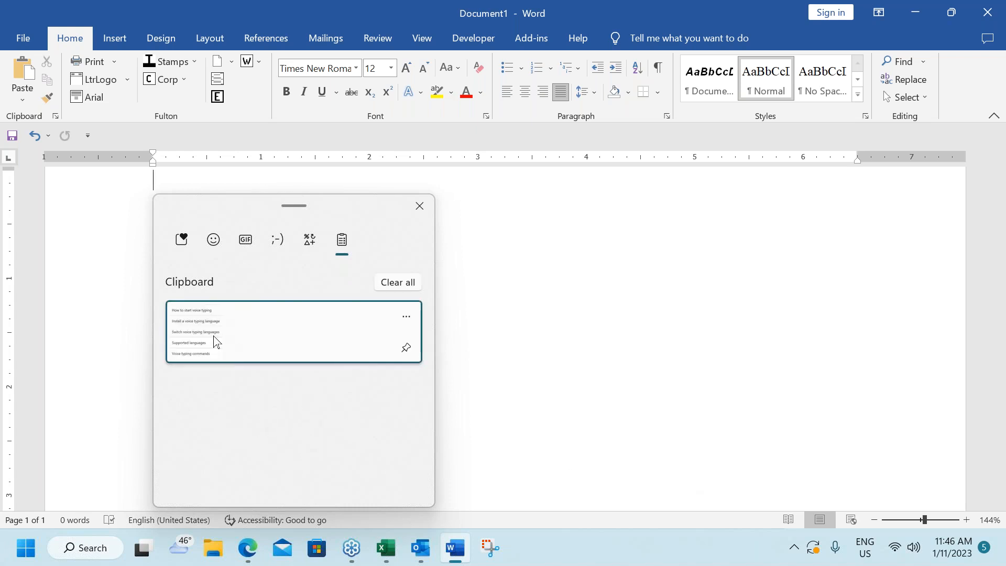
{"action": "left_click", "coordinate": [583, 323]}
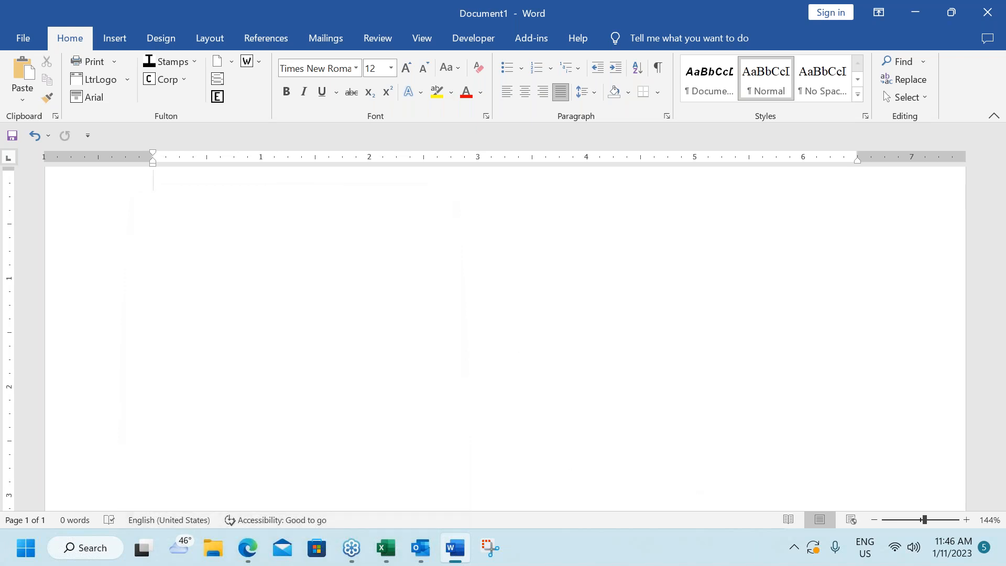
Switch to Edge and look through the voice typing and punctuation command tables on the support page.
{"action": "left_click", "coordinate": [248, 549]}
{"action": "scroll", "coordinate": [415, 266], "scroll_direction": "down", "scroll_amount": 10}
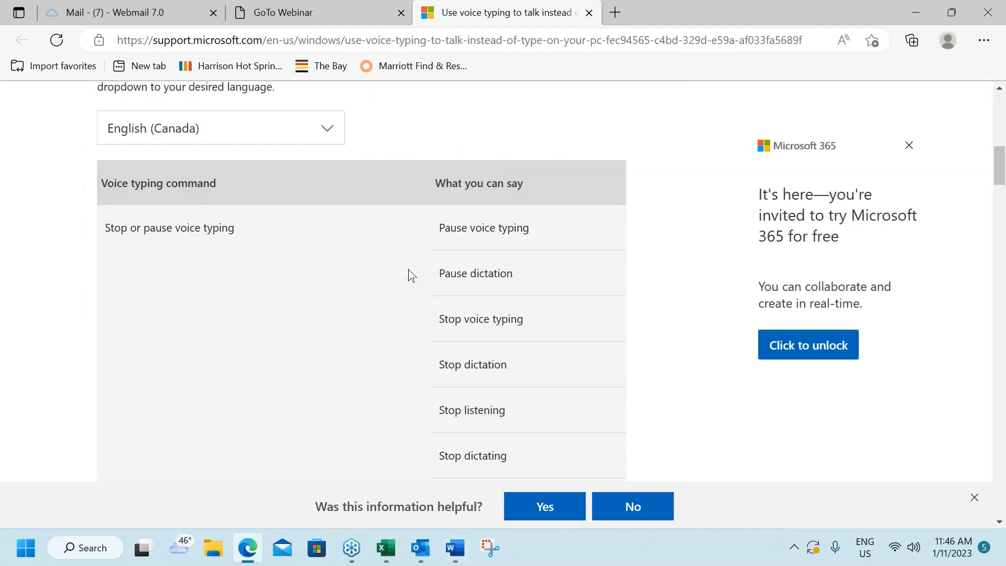
{"action": "scroll", "coordinate": [412, 276], "scroll_direction": "down", "scroll_amount": 10}
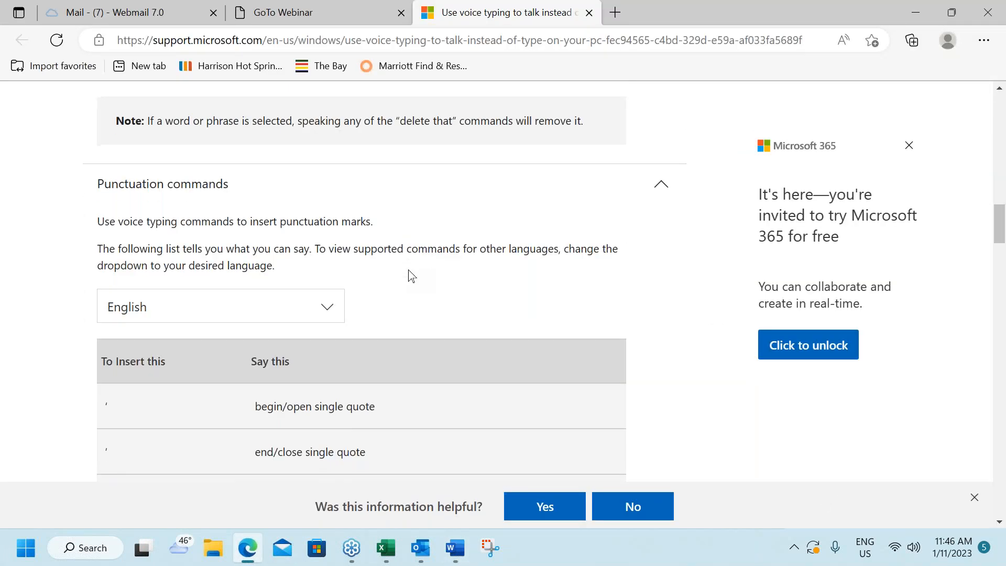
{"action": "scroll", "coordinate": [409, 274], "scroll_direction": "down", "scroll_amount": 4}
{"action": "scroll", "coordinate": [407, 272], "scroll_direction": "up", "scroll_amount": 5}
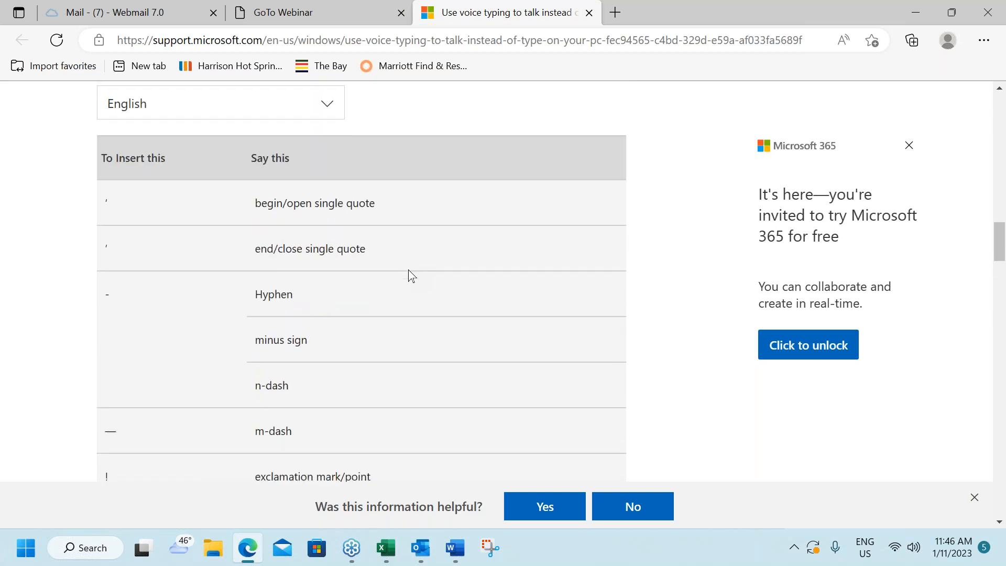
{"action": "scroll", "coordinate": [410, 272], "scroll_direction": "down", "scroll_amount": 15}
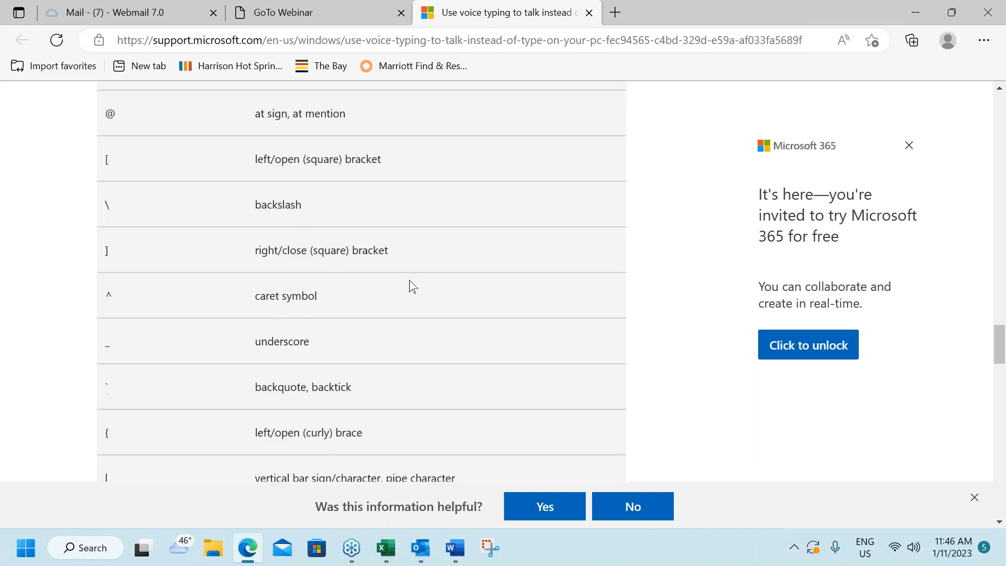
{"action": "scroll", "coordinate": [406, 262], "scroll_direction": "down", "scroll_amount": 3}
Open the Harrison Hot Springs favourite and look through the trivago hotel listings.
{"action": "left_click", "coordinate": [230, 66]}
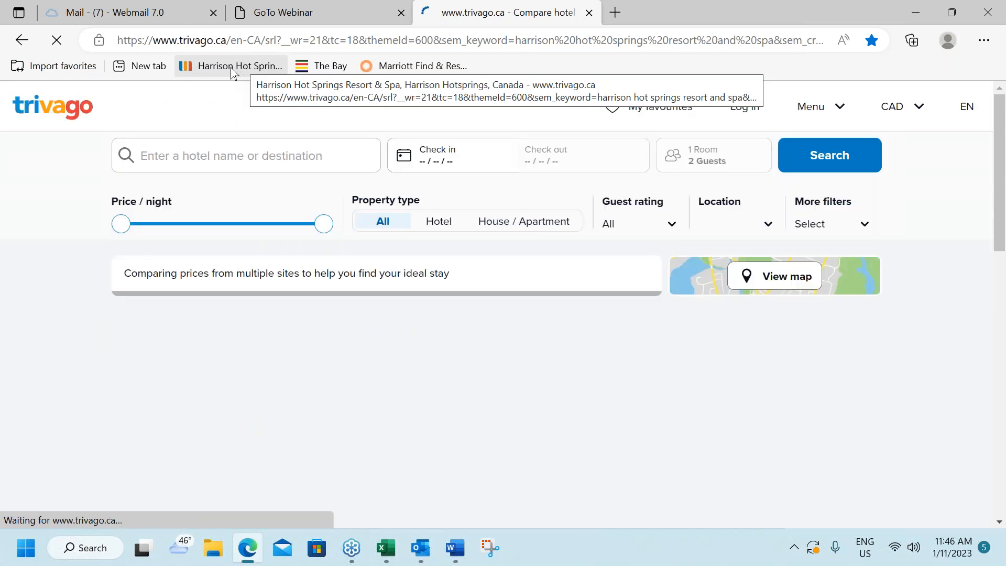
{"action": "left_click", "coordinate": [602, 198]}
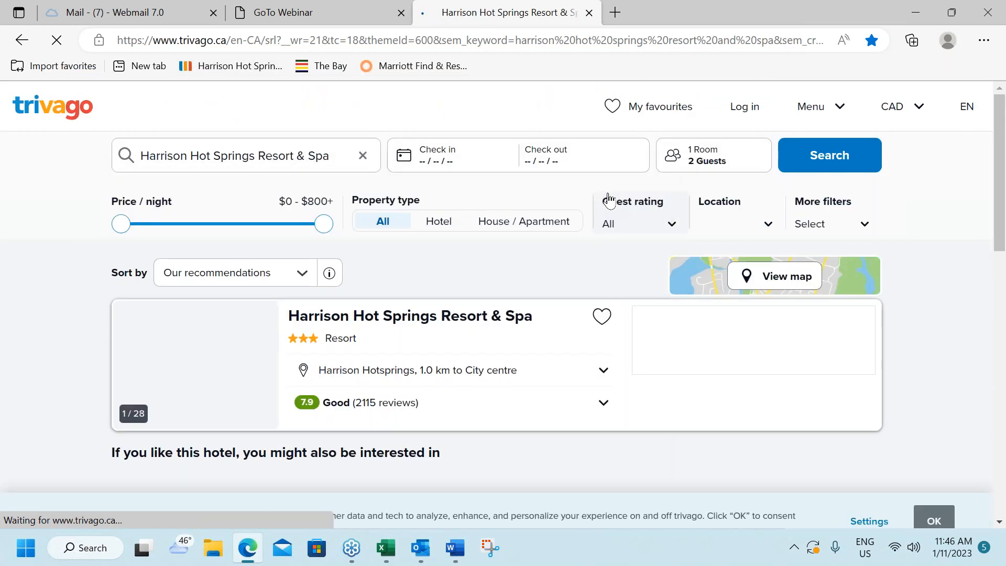
{"action": "scroll", "coordinate": [708, 296], "scroll_direction": "down", "scroll_amount": 10}
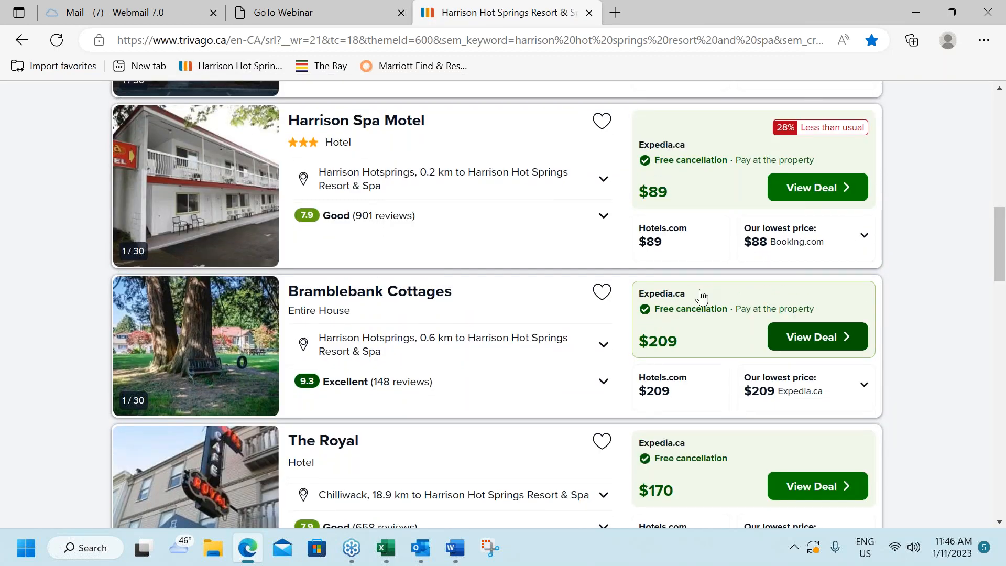
{"action": "scroll", "coordinate": [986, 293], "scroll_direction": "down", "scroll_amount": 10}
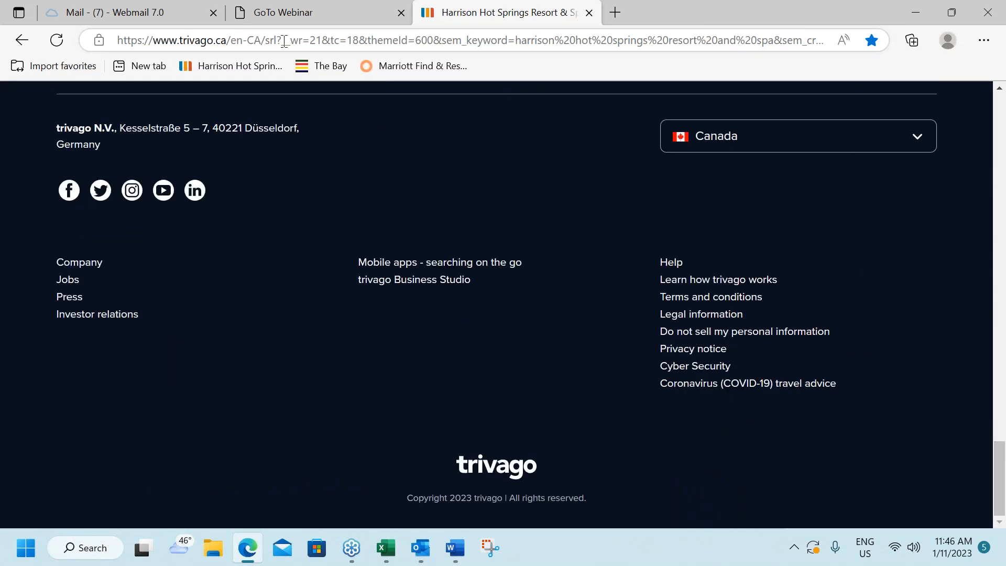
Go to google.ca and search for microsoft 365.
{"action": "left_click", "coordinate": [261, 40]}
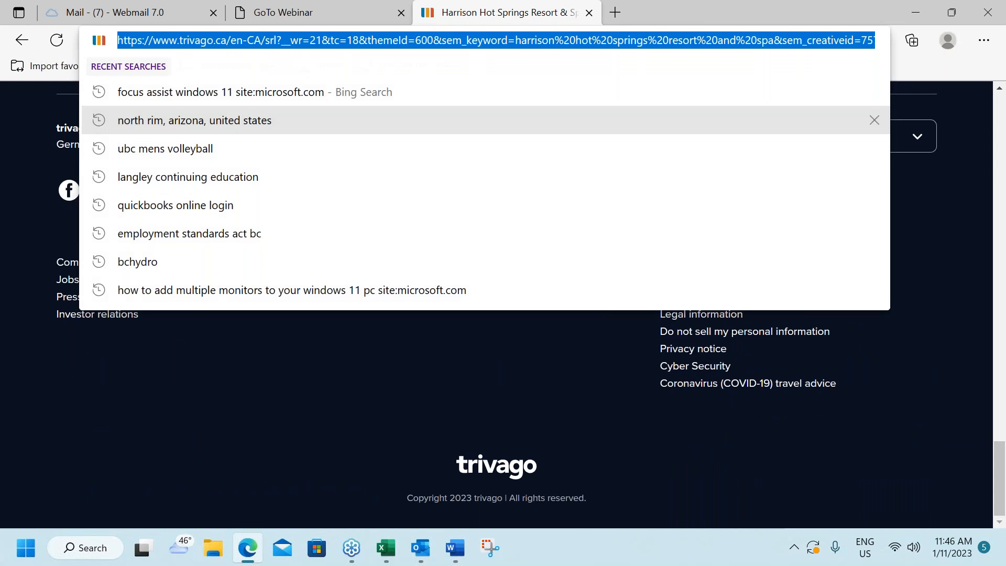
{"action": "type", "text": "goo"}
{"action": "key", "text": "Return"}
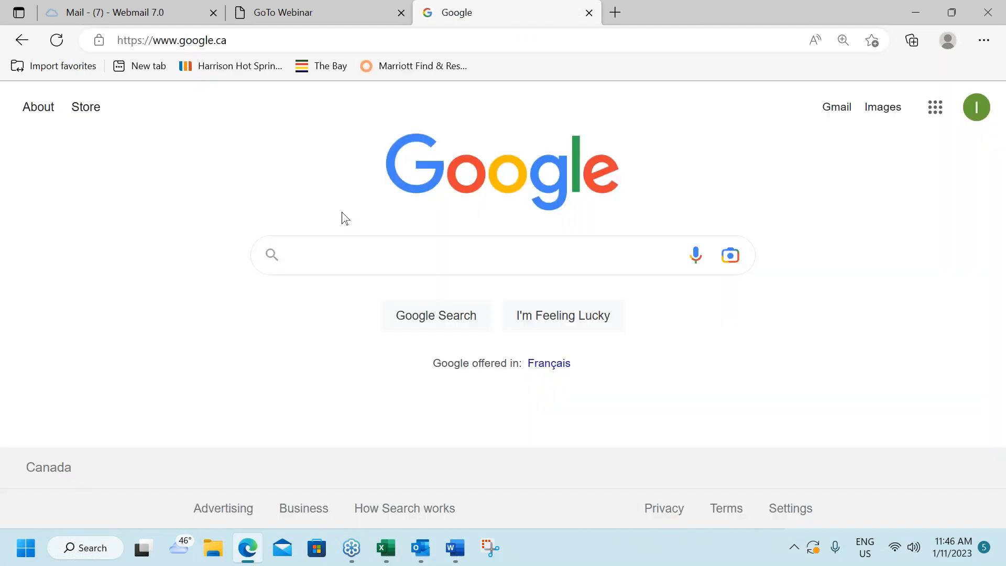
{"action": "type", "text": "microsof"}
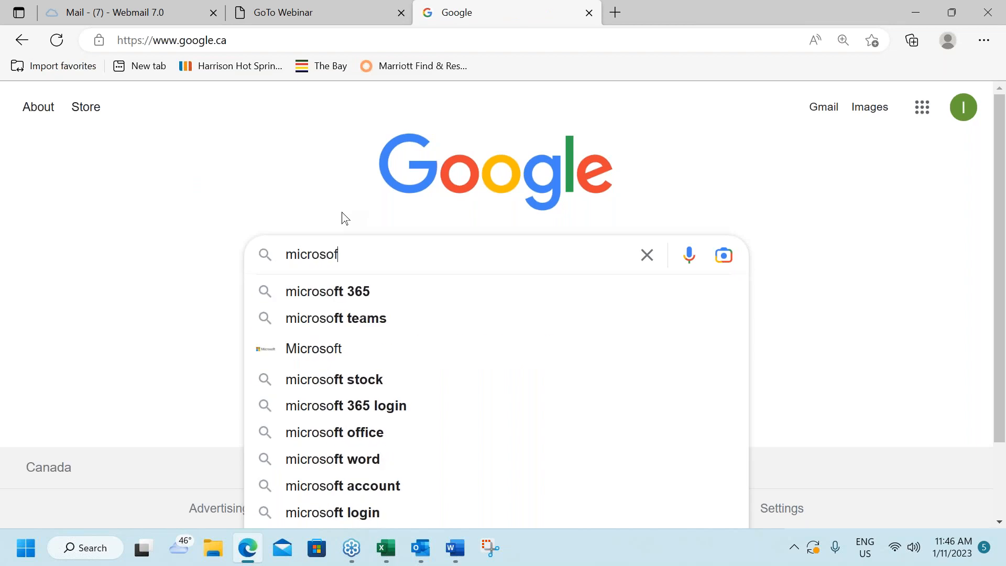
{"action": "type", "text": "t 365"}
{"action": "key", "text": "Return"}
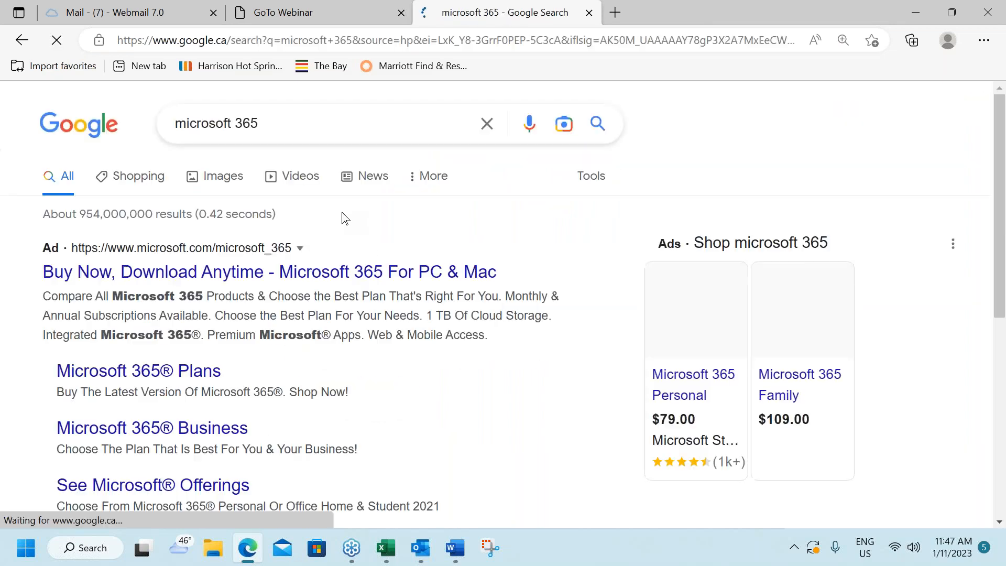
Expand the question on the difference between Office 365 and Microsoft 365 in the search results and copy its answer paragraph.
{"action": "scroll", "coordinate": [422, 265], "scroll_direction": "down", "scroll_amount": 7}
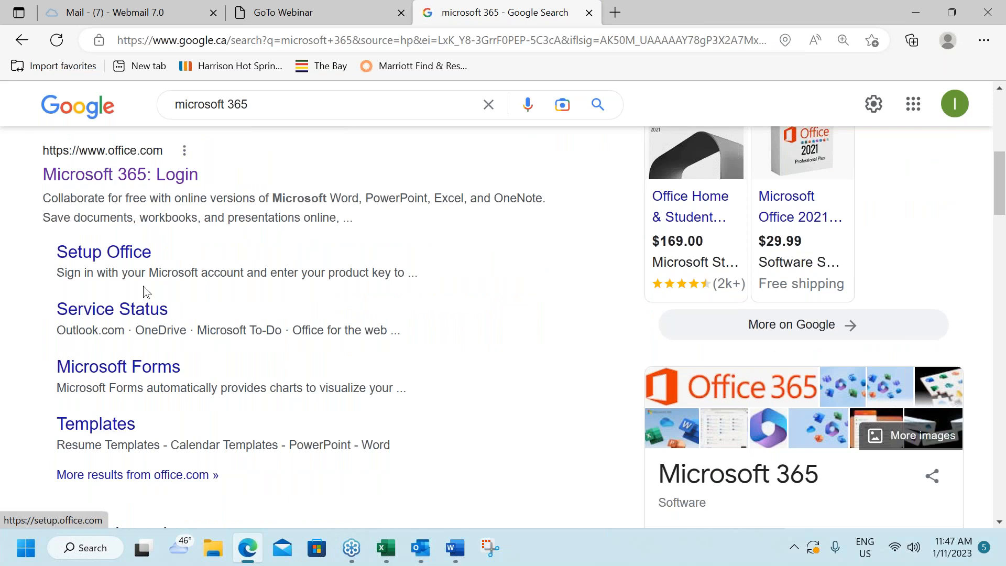
{"action": "scroll", "coordinate": [290, 321], "scroll_direction": "down", "scroll_amount": 6}
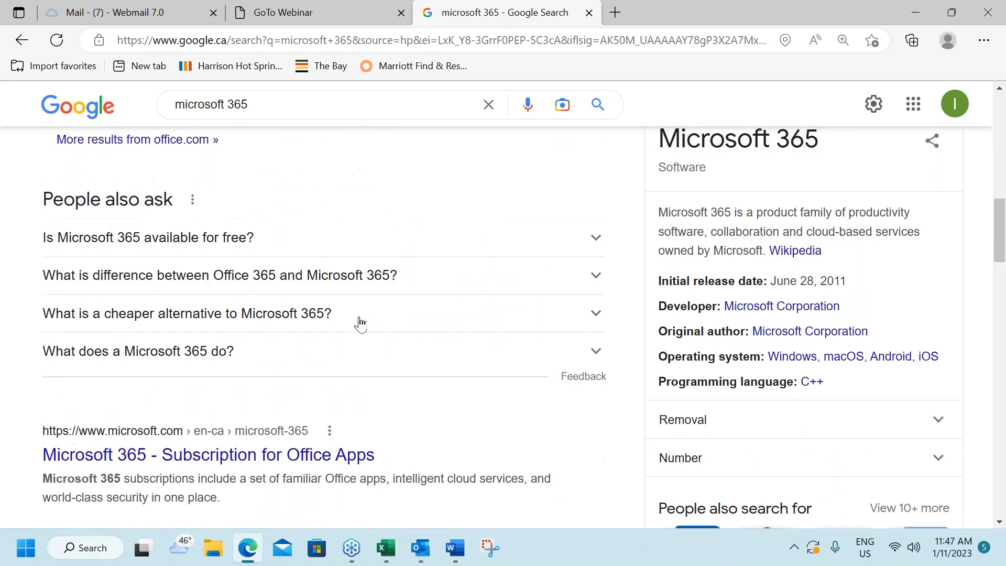
{"action": "left_click", "coordinate": [246, 283]}
{"action": "left_click_drag", "start_coordinate": [131, 366], "coordinate": [44, 312]}
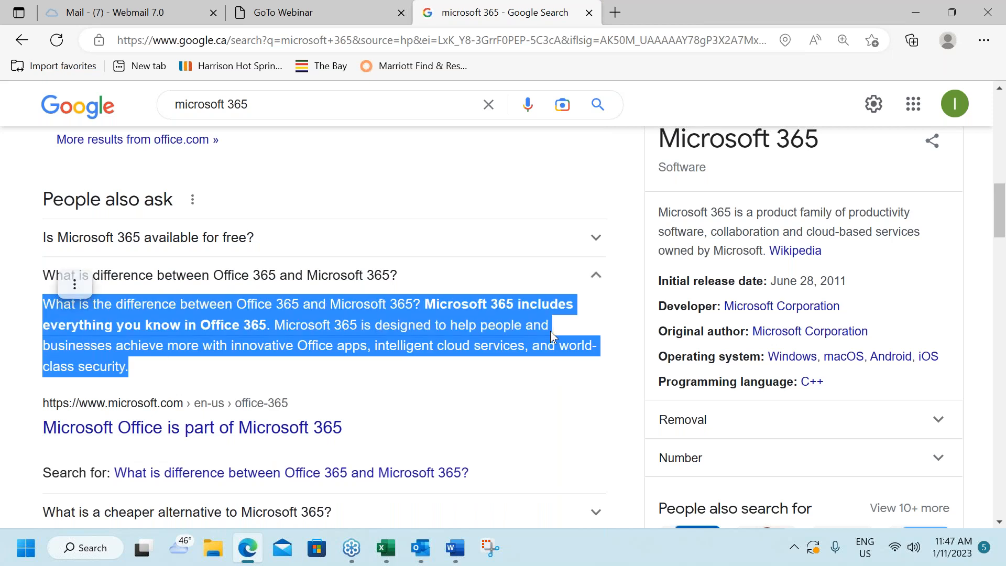
{"action": "right_click", "coordinate": [183, 315]}
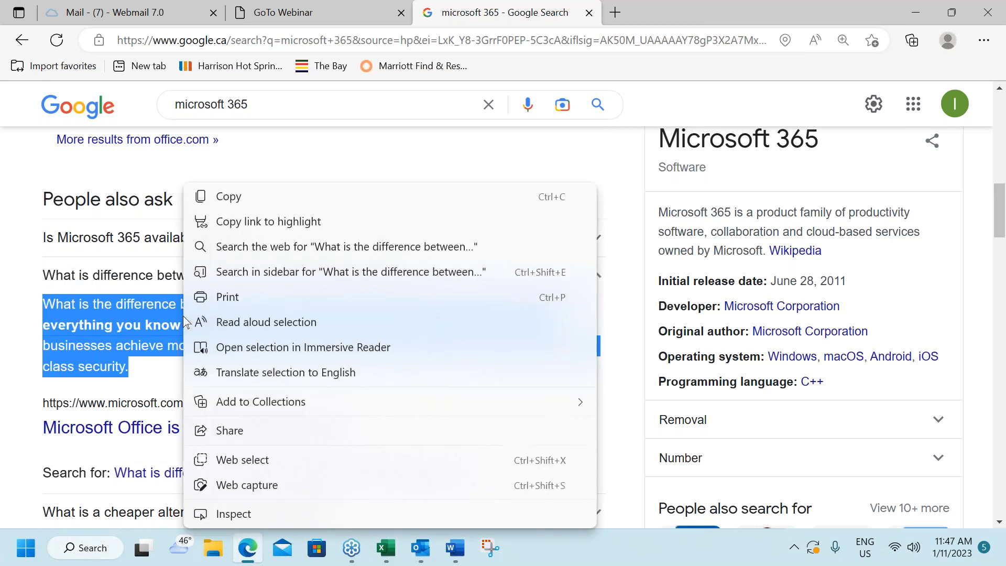
{"action": "left_click", "coordinate": [229, 202]}
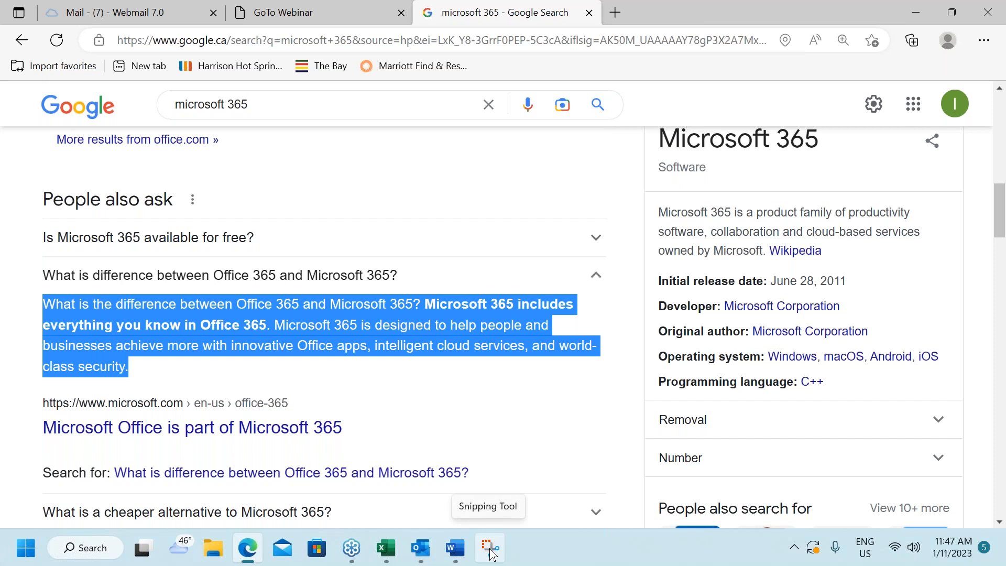
Switch to the blank Word document and paste the voice typing snip and the Microsoft 365 paragraph from clipboard history.
{"action": "key", "text": "super+v"}
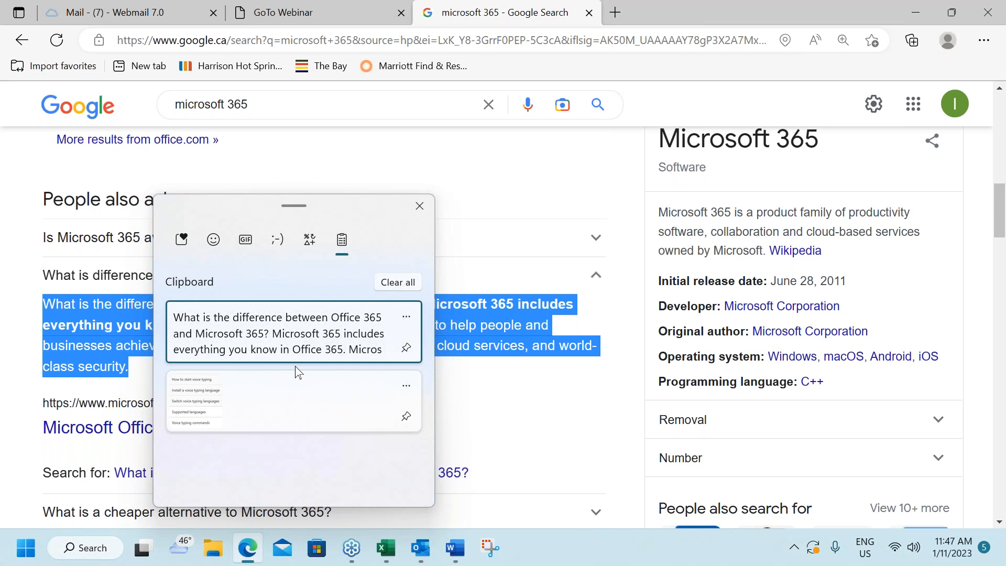
{"action": "left_click", "coordinate": [456, 554]}
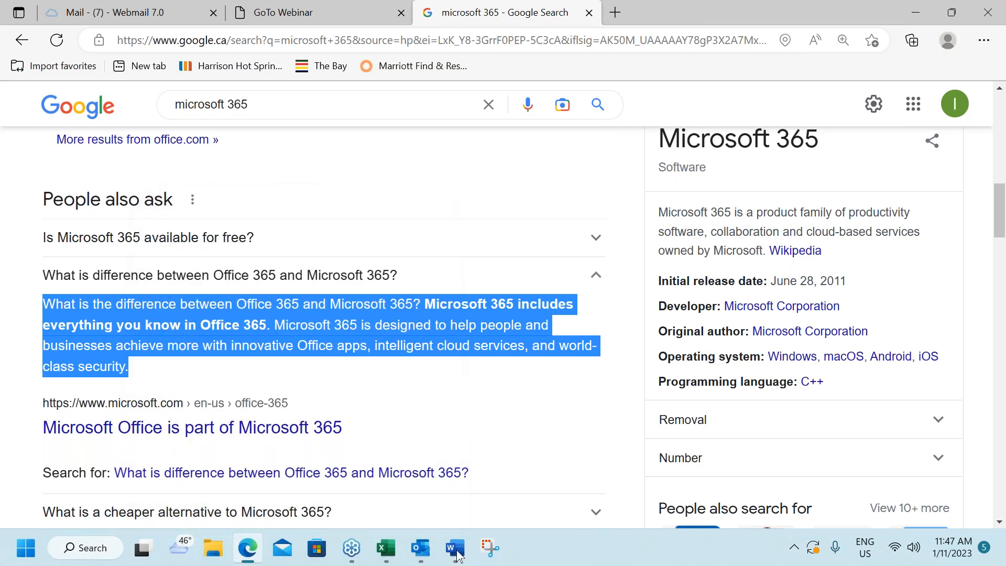
{"action": "left_click", "coordinate": [456, 550]}
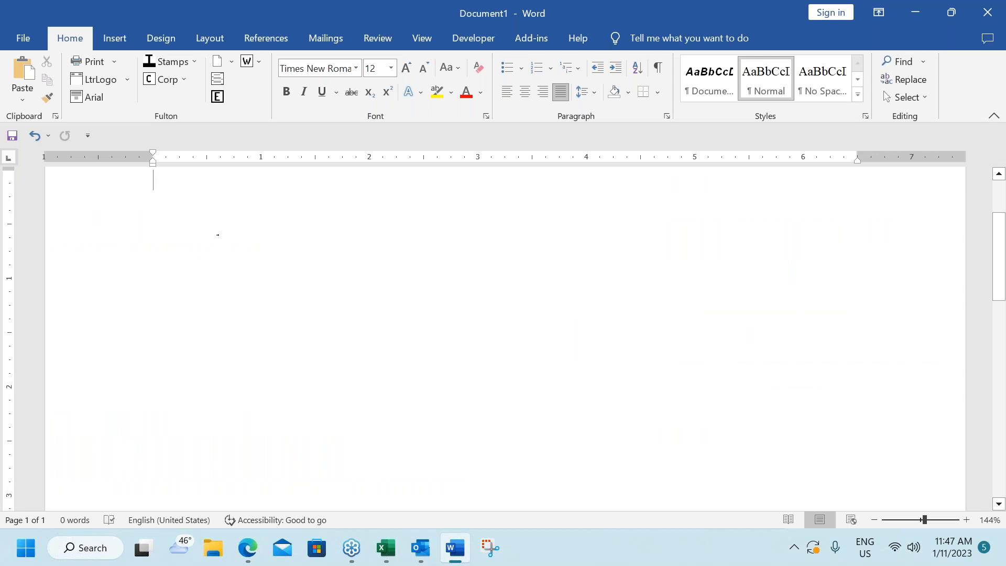
{"action": "key", "text": "super+v"}
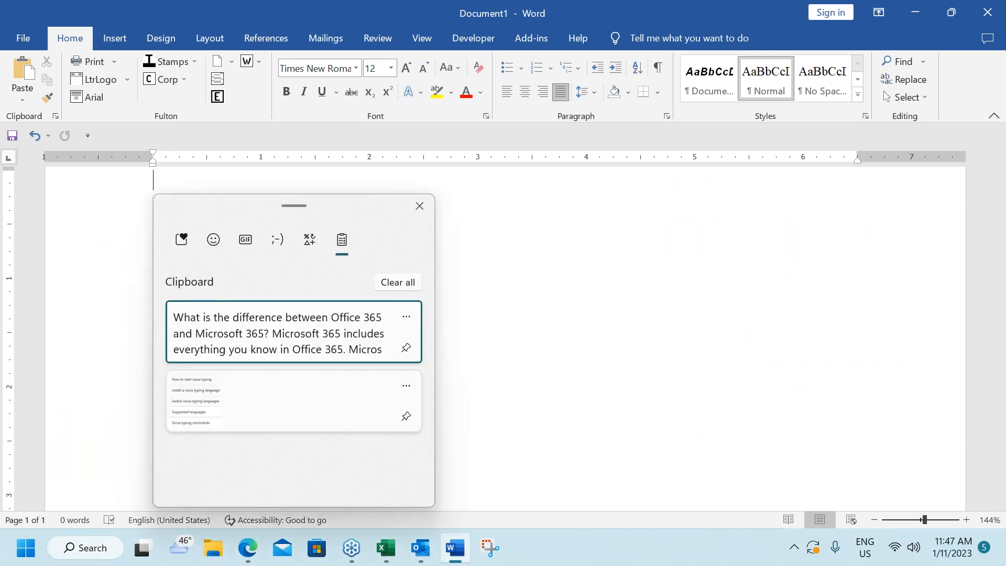
{"action": "left_click", "coordinate": [212, 410]}
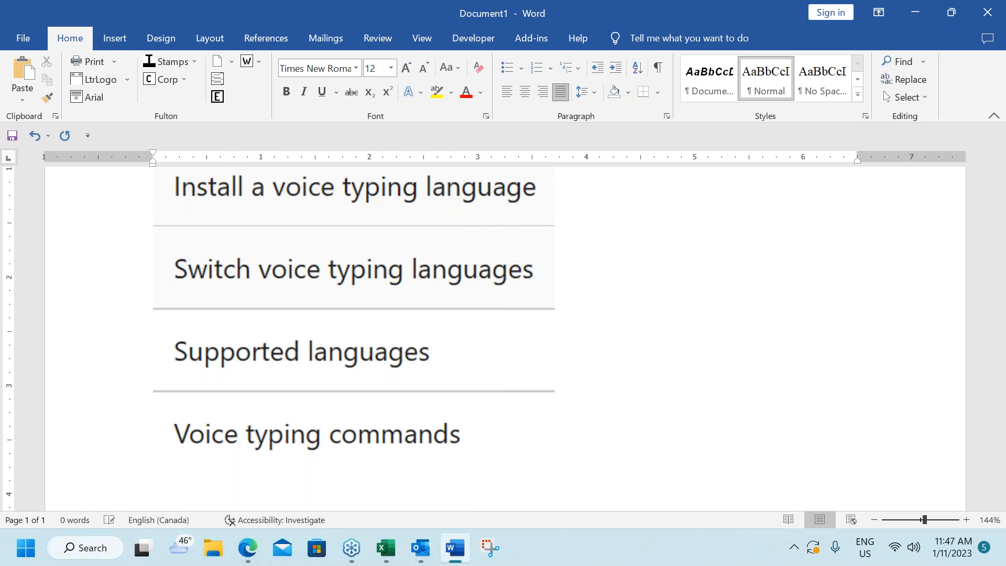
{"action": "key", "text": "super+v"}
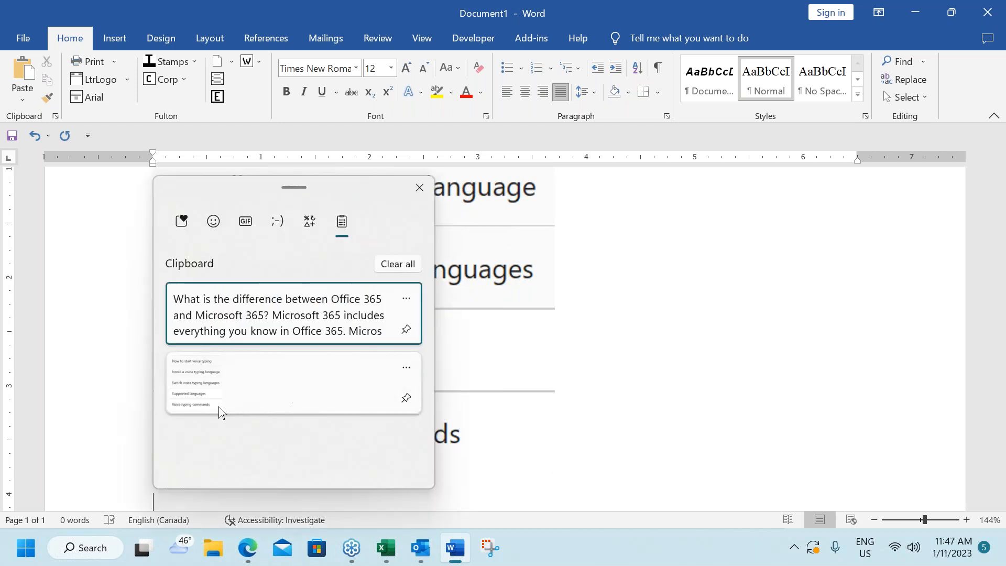
{"action": "left_click", "coordinate": [254, 325]}
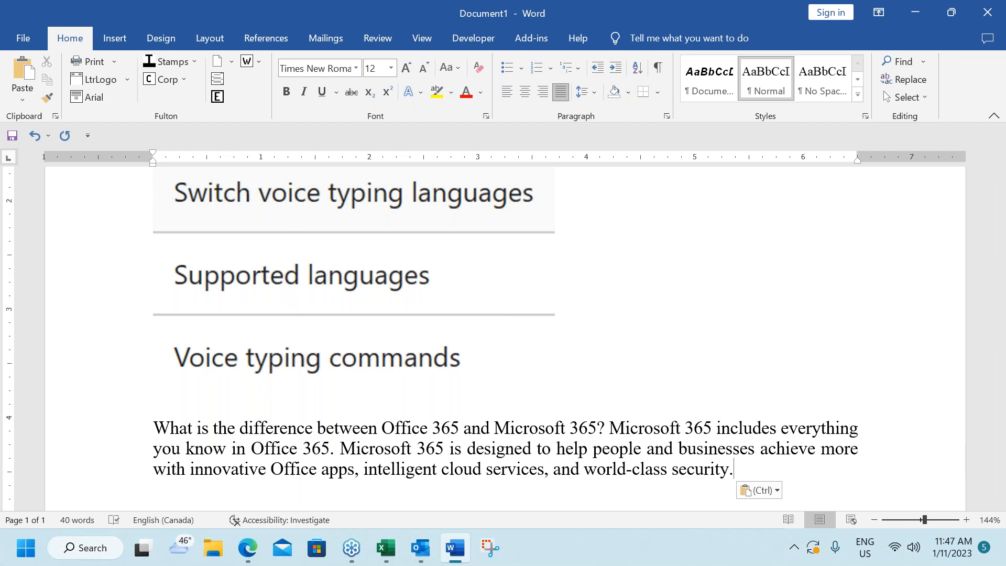
Delete all content from the Word document and clear all items from the clipboard history.
{"action": "key", "text": "ctrl+a"}
{"action": "key", "text": "Delete"}
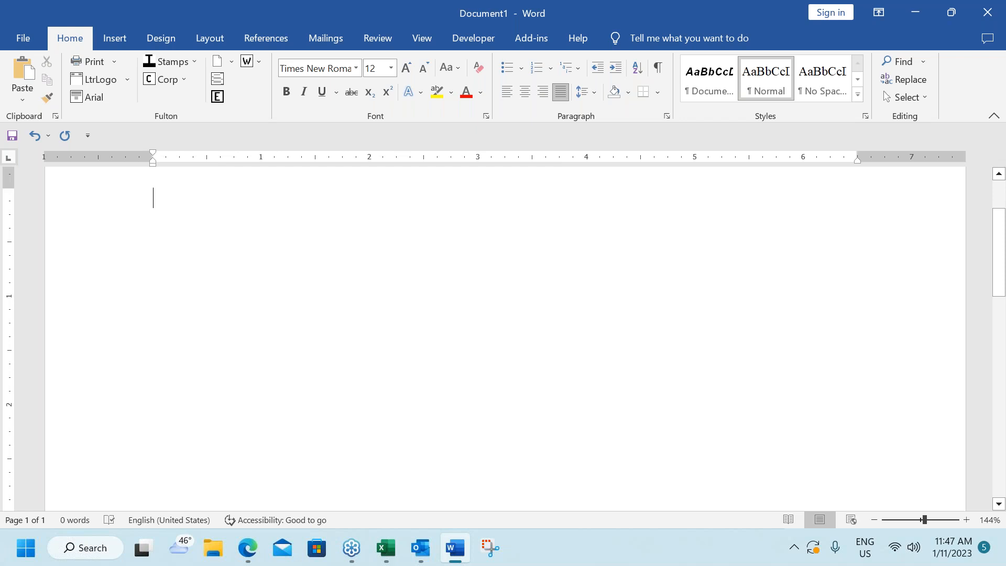
{"action": "key", "text": "super+v"}
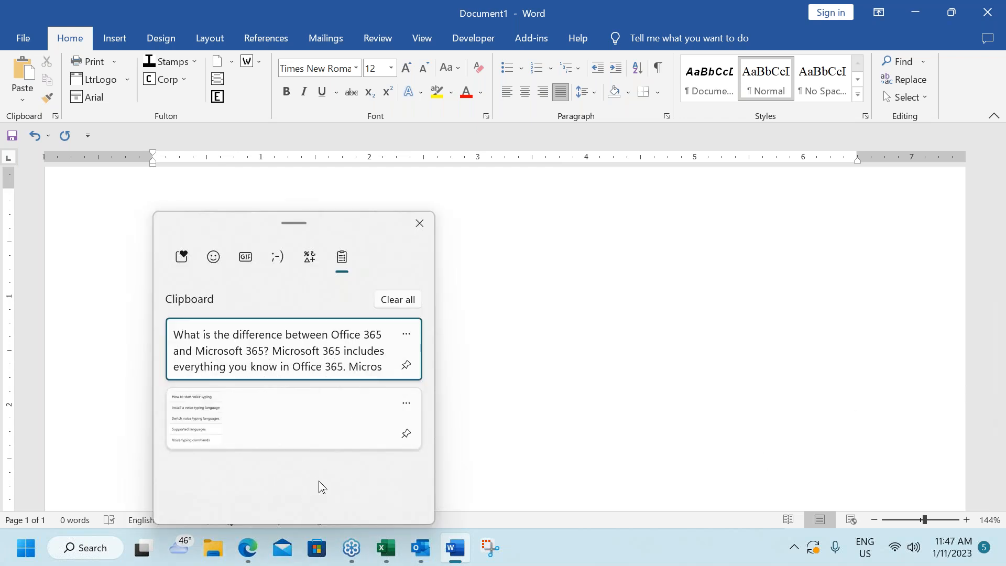
{"action": "left_click", "coordinate": [398, 303]}
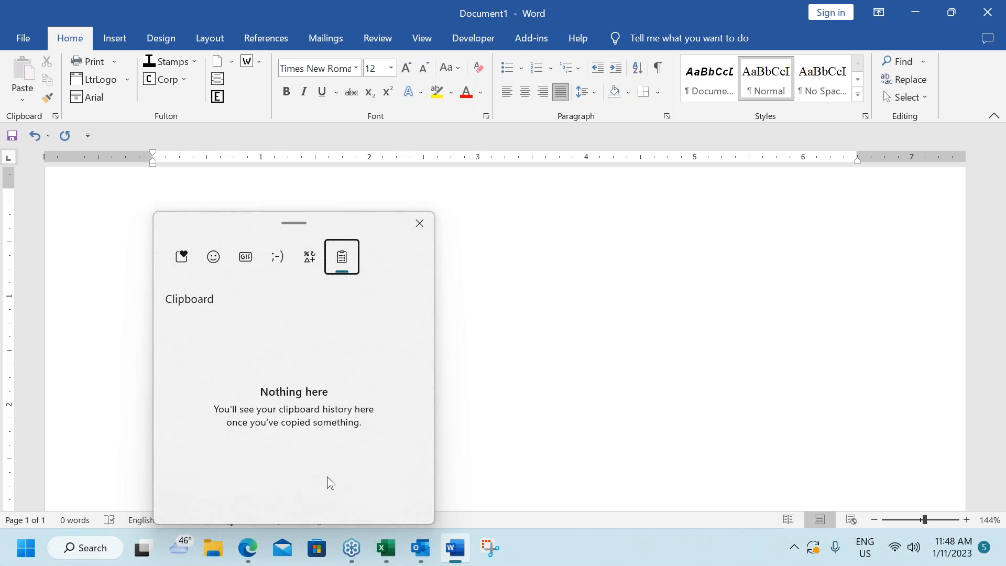
{"action": "left_click", "coordinate": [419, 223]}
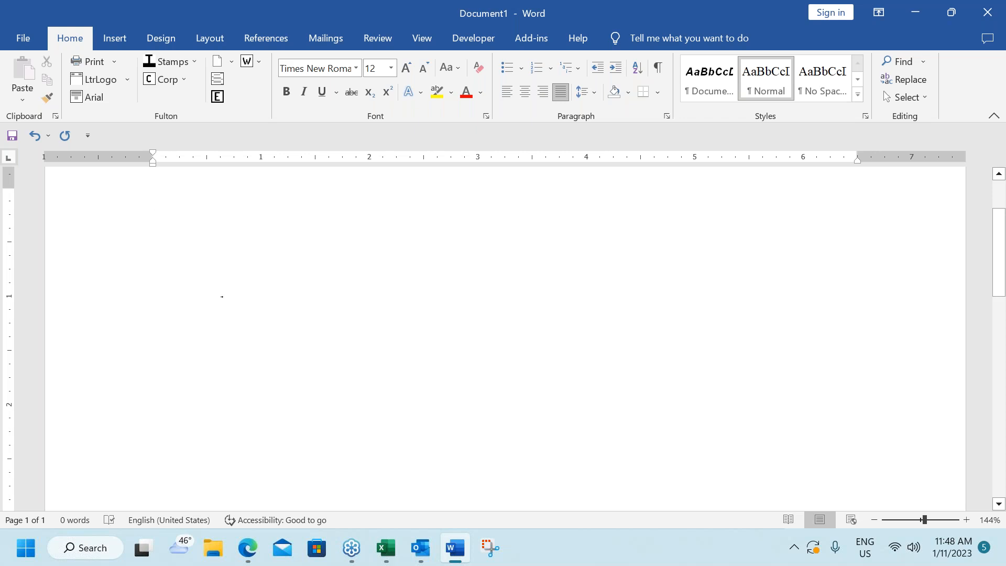
Open the emoji panel and look through its emoji, GIF and kaomoji sections and the emoji categories up to Food and plants.
{"action": "key", "text": "super+period"}
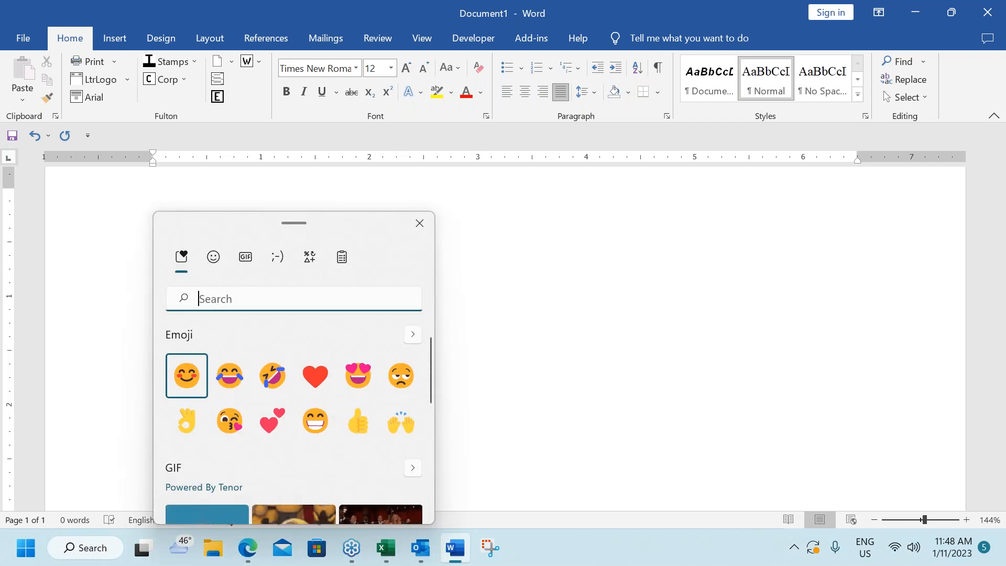
{"action": "scroll", "coordinate": [348, 362], "scroll_direction": "down", "scroll_amount": 1}
{"action": "scroll", "coordinate": [347, 362], "scroll_direction": "down", "scroll_amount": 1}
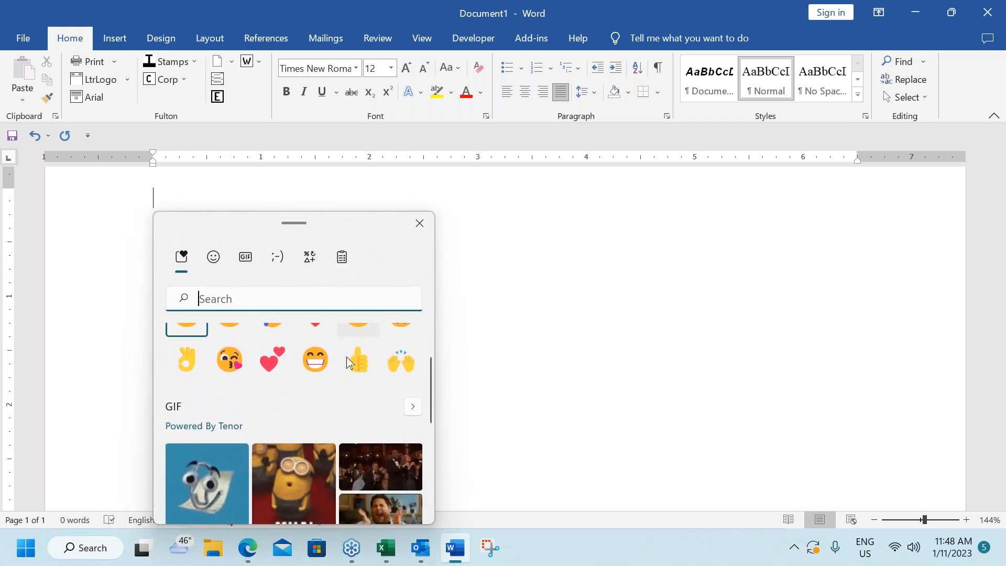
{"action": "scroll", "coordinate": [354, 361], "scroll_direction": "down", "scroll_amount": 2}
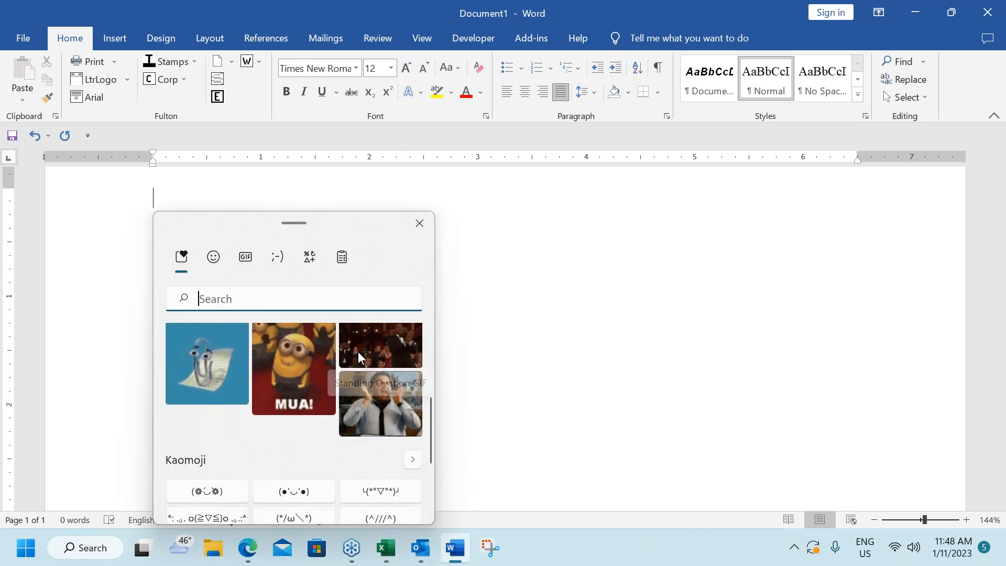
{"action": "scroll", "coordinate": [359, 351], "scroll_direction": "up", "scroll_amount": 3}
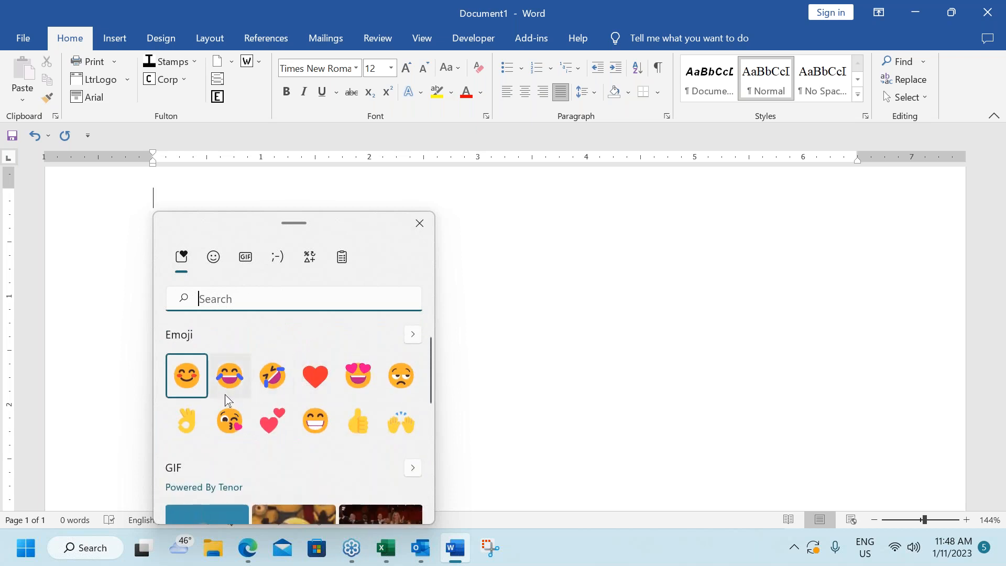
{"action": "left_click", "coordinate": [216, 256]}
{"action": "left_click", "coordinate": [244, 260]}
{"action": "left_click", "coordinate": [270, 262]}
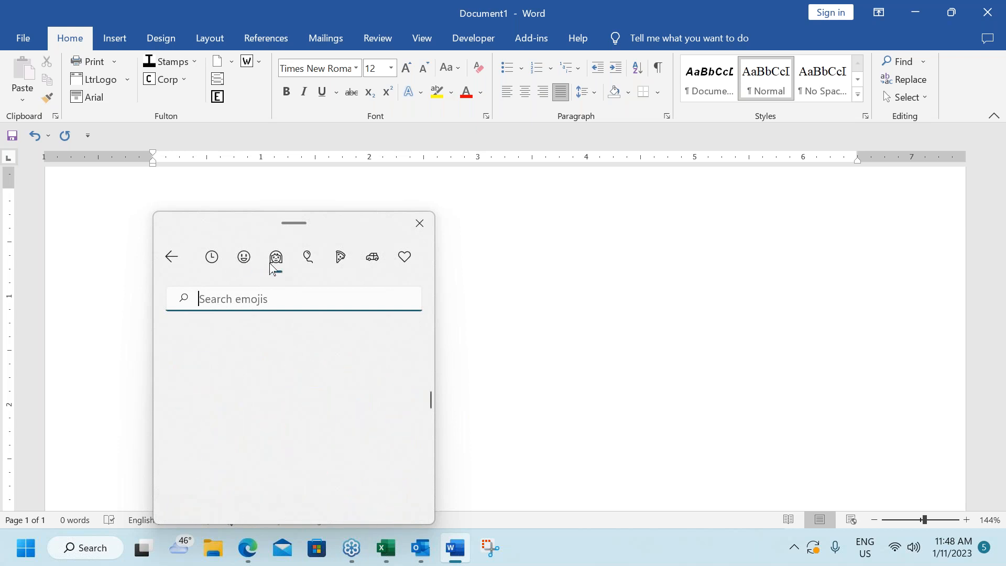
{"action": "left_click", "coordinate": [312, 259]}
{"action": "left_click", "coordinate": [336, 259]}
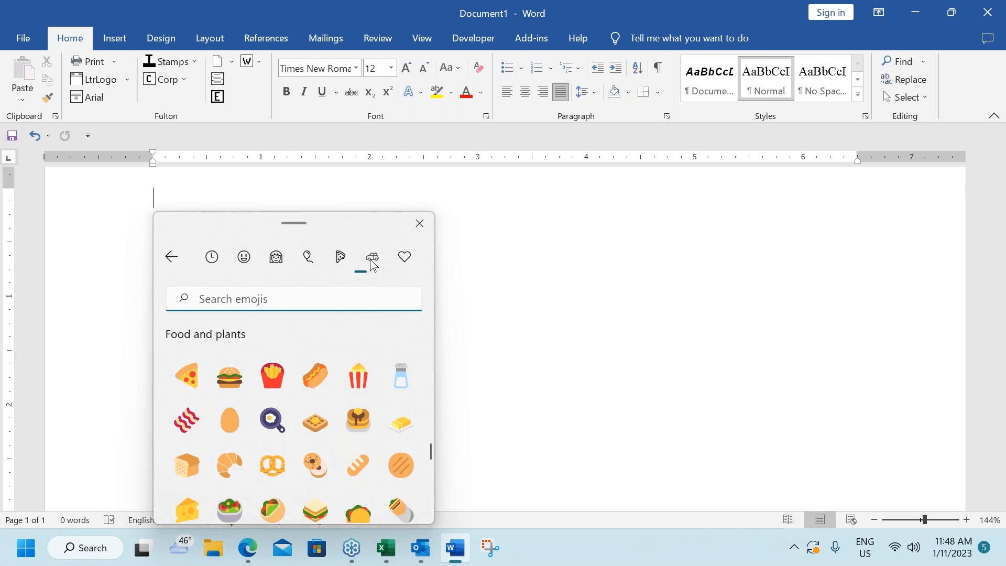
Insert three taxi emojis, a minibus and a fire engine from the Transportation and places category, and close the emoji panel.
{"action": "left_click", "coordinate": [371, 259]}
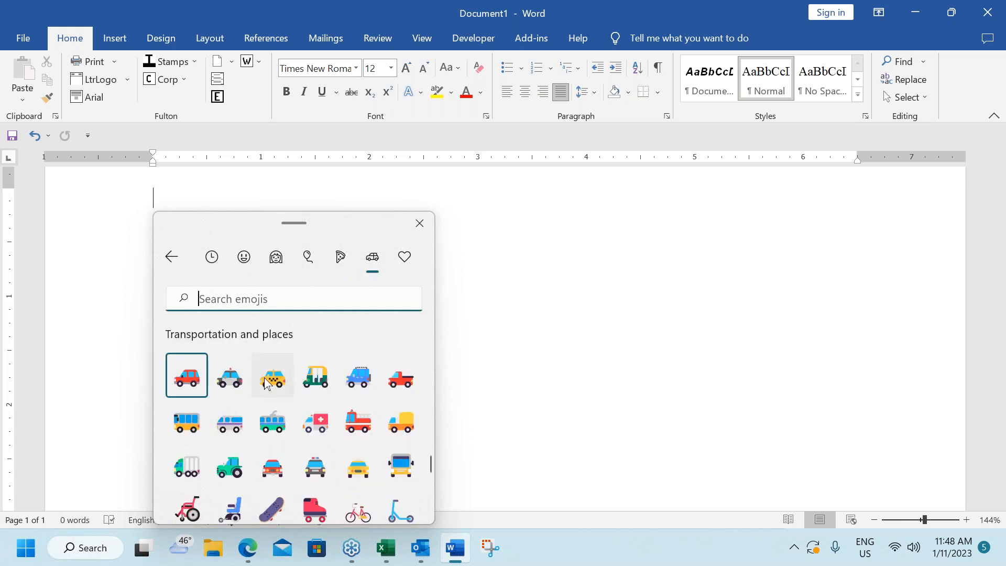
{"action": "left_click", "coordinate": [271, 376]}
{"action": "left_click", "coordinate": [272, 376]}
{"action": "left_click", "coordinate": [272, 376]}
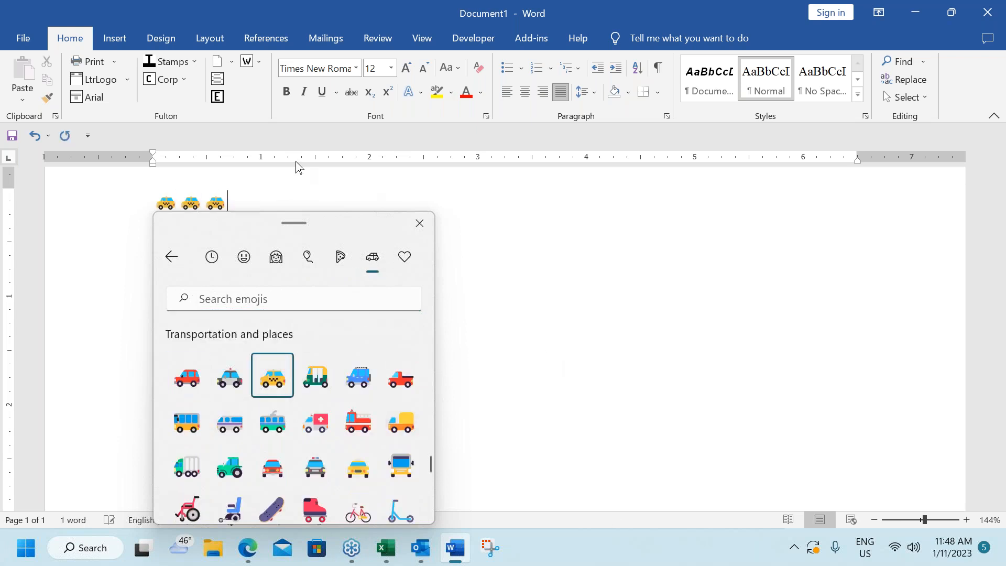
{"action": "left_click_drag", "start_coordinate": [299, 225], "coordinate": [506, 184]}
{"action": "left_click", "coordinate": [438, 383]}
{"action": "left_click", "coordinate": [551, 382]}
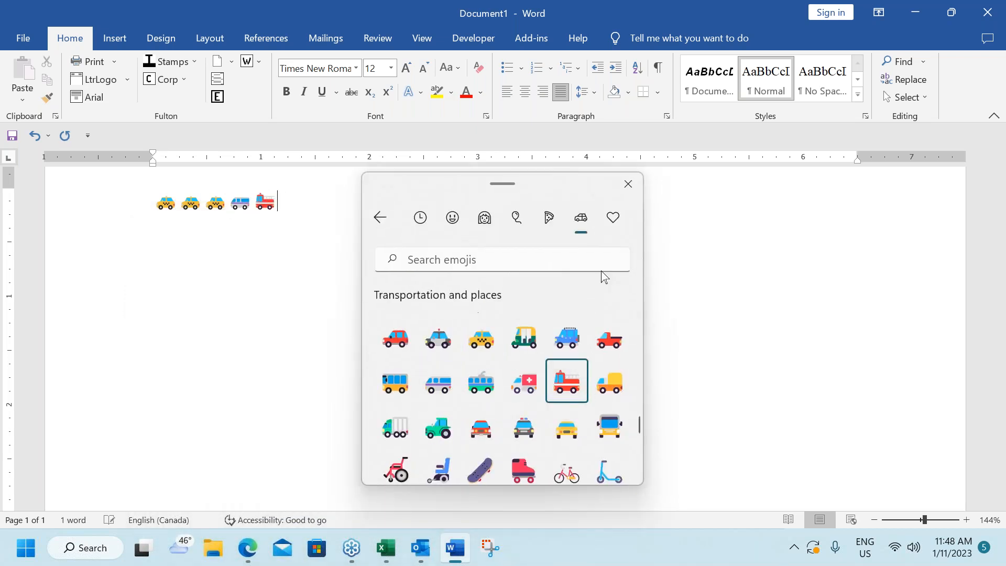
{"action": "left_click", "coordinate": [627, 185]}
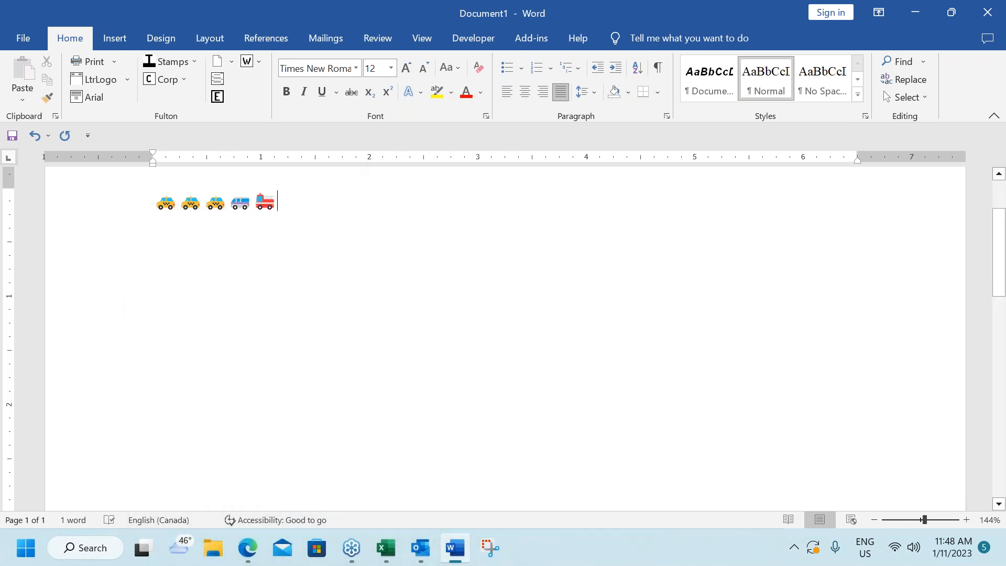
Delete all five vehicle emojis from the document.
{"action": "key", "text": "BackSpace"}
{"action": "key", "text": "BackSpace"}
{"action": "key", "text": "BackSpace"}
{"action": "key", "text": "BackSpace"}
{"action": "key", "text": "BackSpace"}
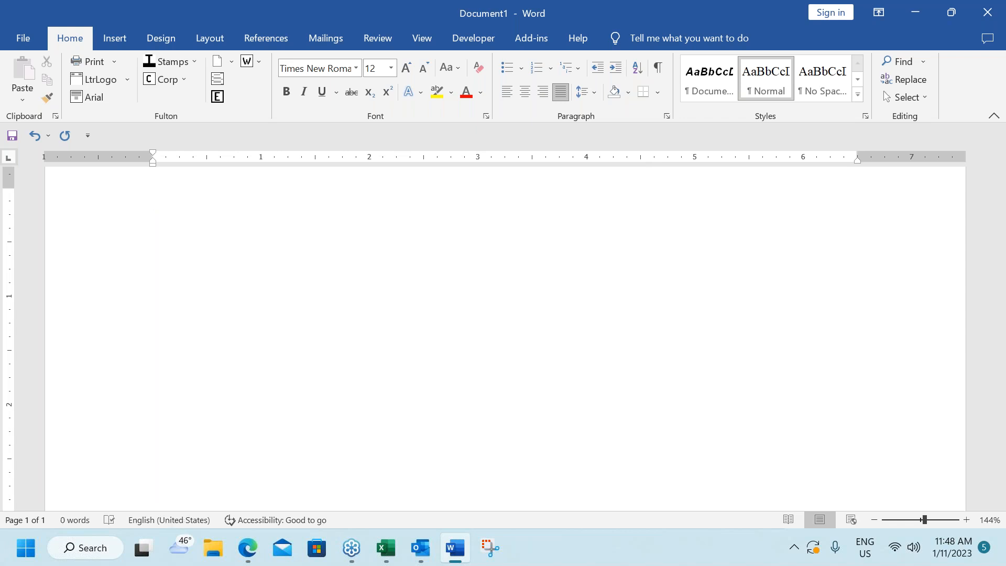
Reopen the emoji panel at the start of the document to view the recently used emojis, and close it.
{"action": "scroll", "coordinate": [505, 336], "scroll_direction": "up", "scroll_amount": 3}
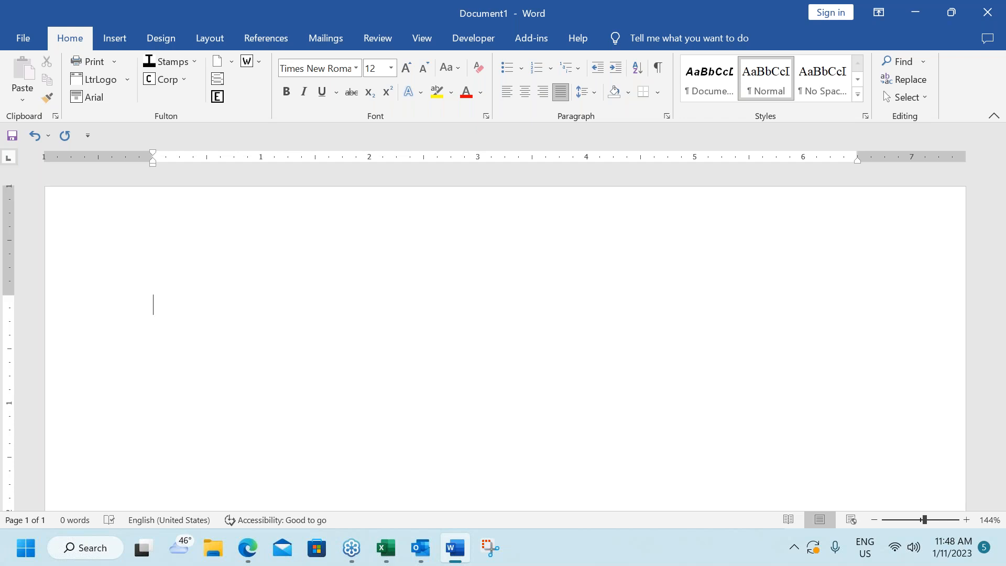
{"action": "key", "text": "super+period"}
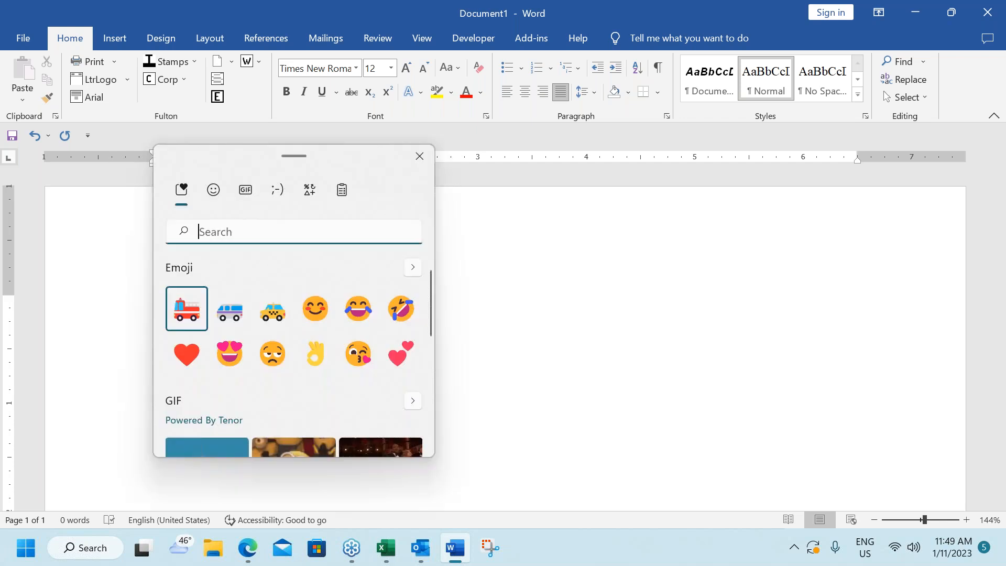
{"action": "left_click", "coordinate": [419, 158]}
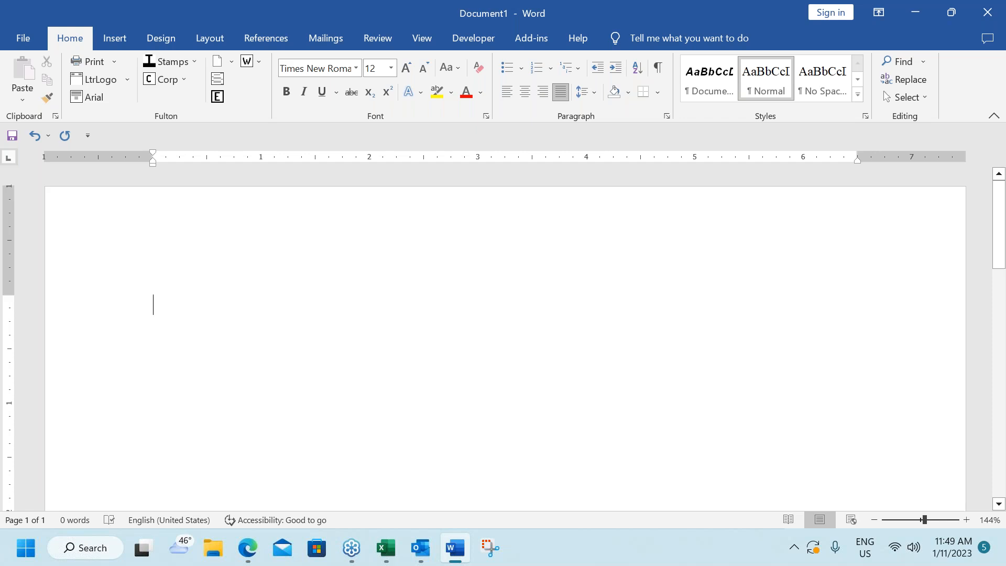
Use Task View to switch to the Book1 workbook in Excel, maximize its window, and return to Document1 in Word.
{"action": "key", "text": "super+Tab"}
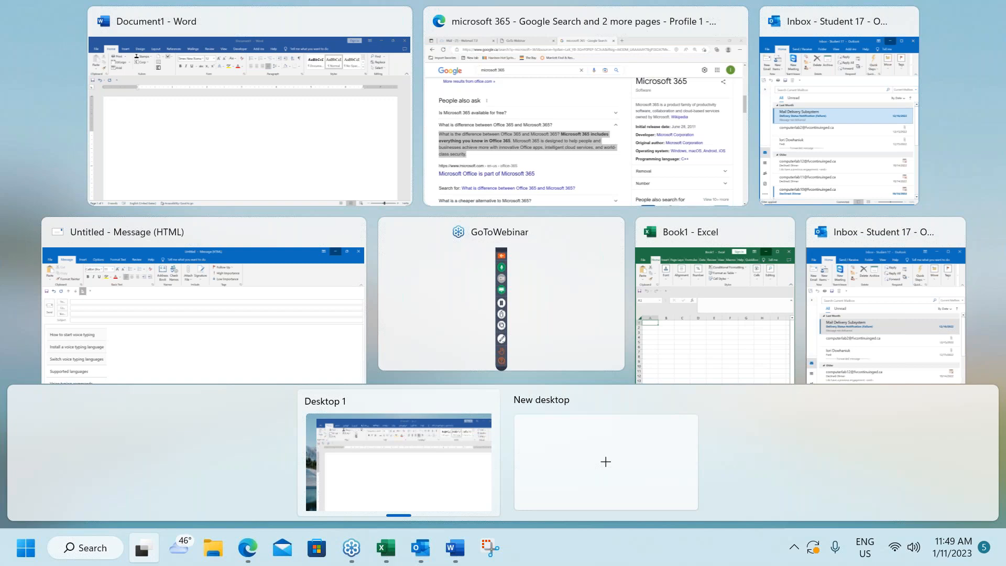
{"action": "left_click", "coordinate": [705, 281]}
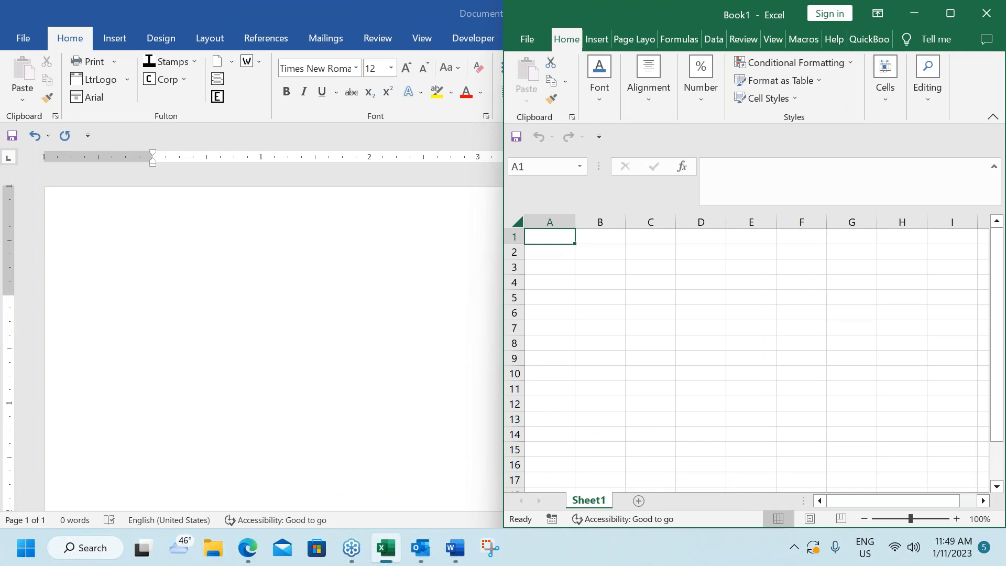
{"action": "left_click", "coordinate": [955, 7]}
{"action": "mouse_move", "coordinate": [954, 7]}
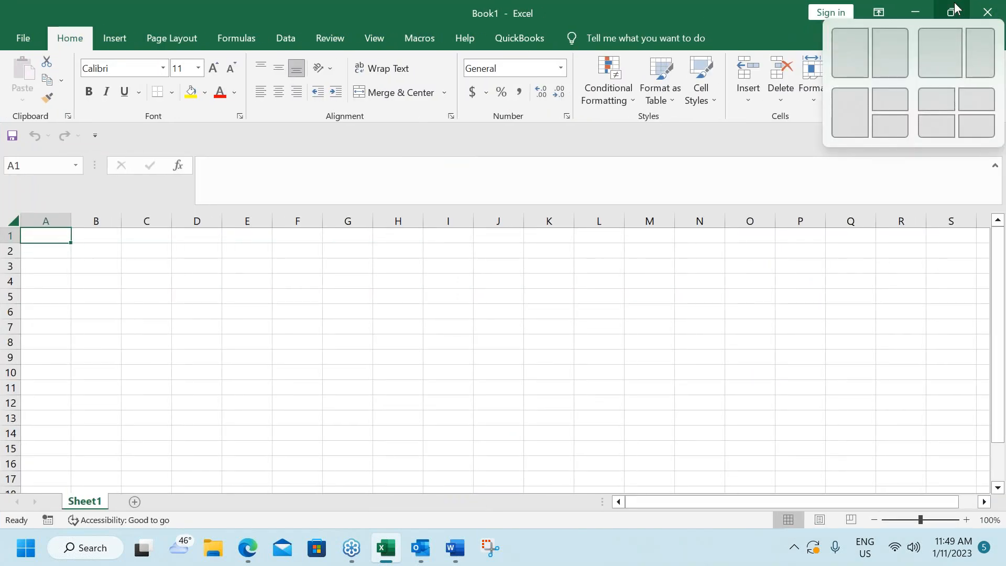
{"action": "key", "text": "super+Tab"}
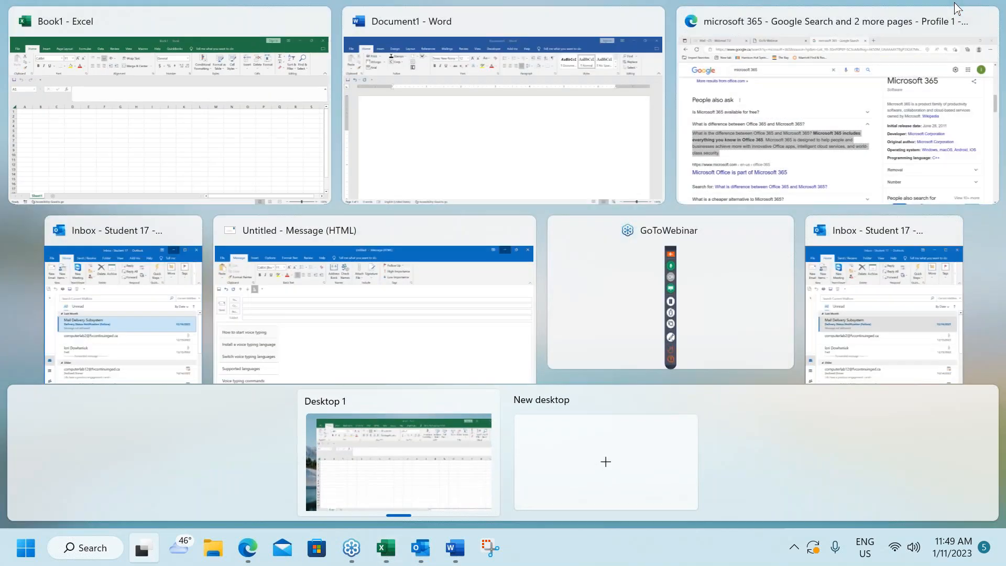
{"action": "left_click", "coordinate": [511, 113]}
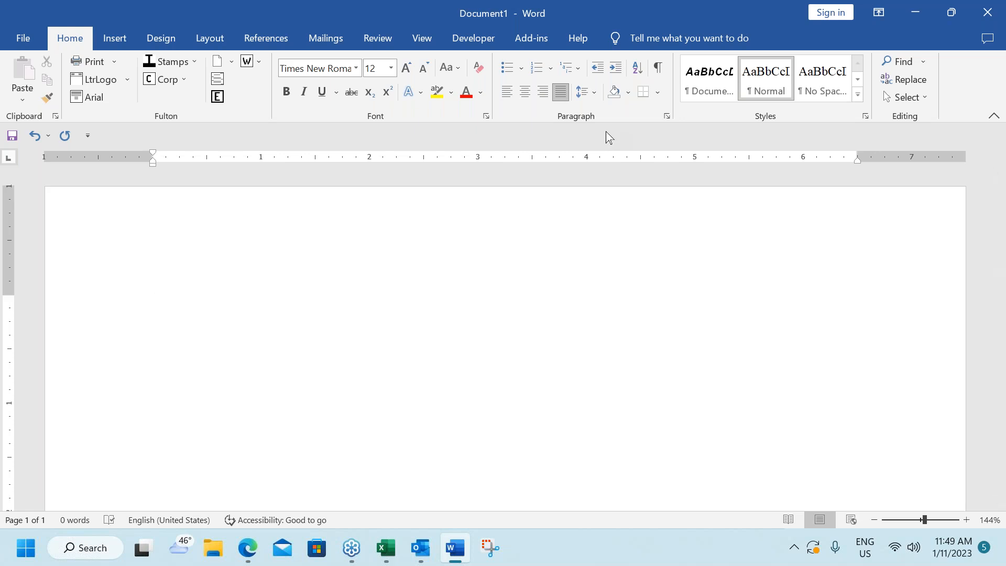
Dictate a sentence into the blank document with voice typing and delete the dictated text.
{"action": "key", "text": "super+h"}
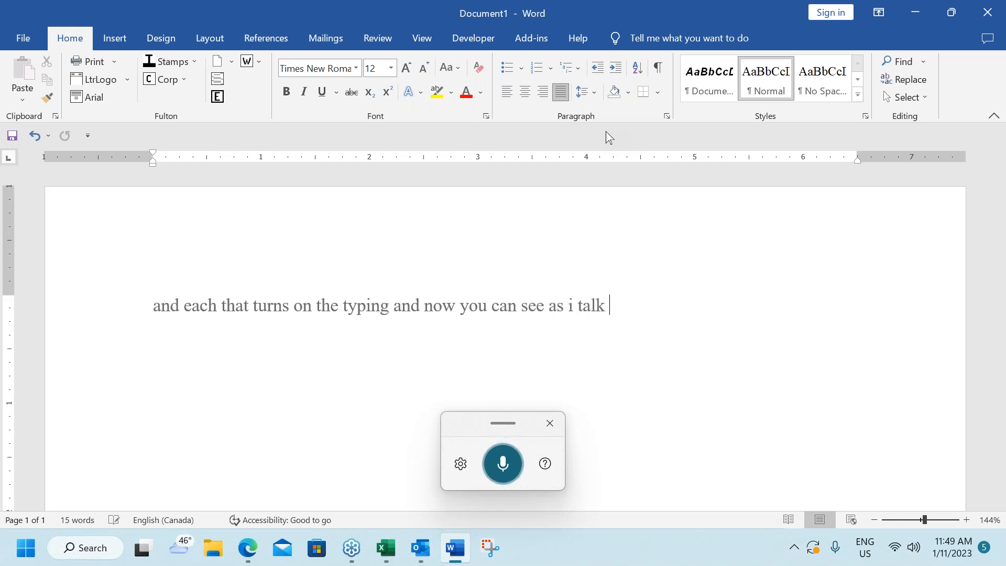
{"action": "left_click", "coordinate": [550, 423]}
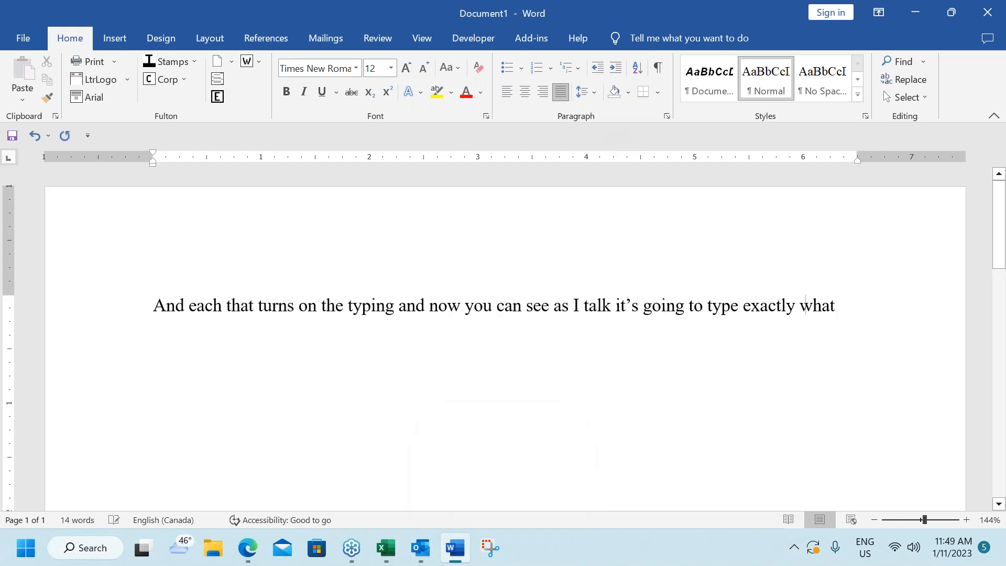
{"action": "key", "text": "ctrl+a"}
{"action": "key", "text": "BackSpace"}
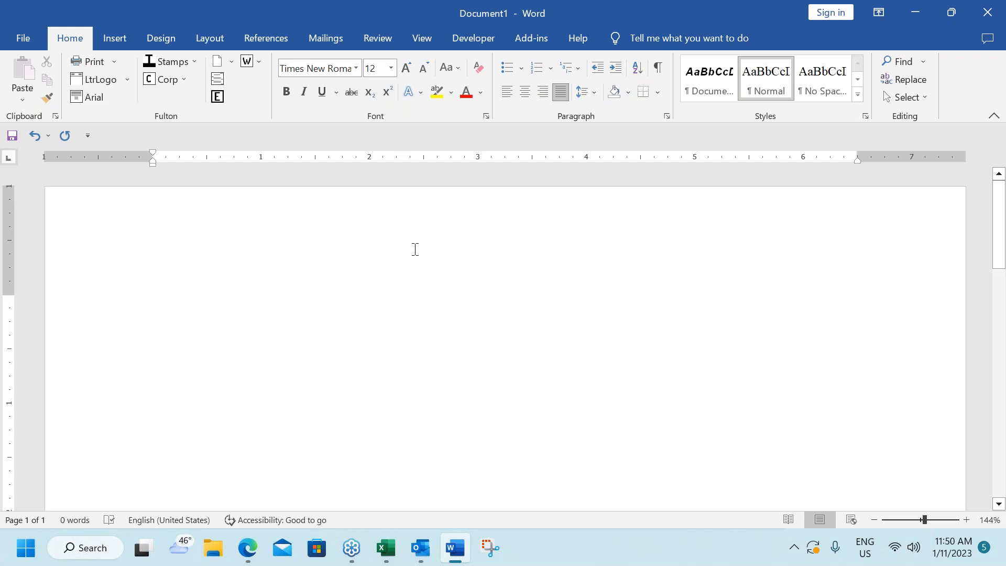
Show the desktop and bring the Word document back.
{"action": "left_click", "coordinate": [1005, 562]}
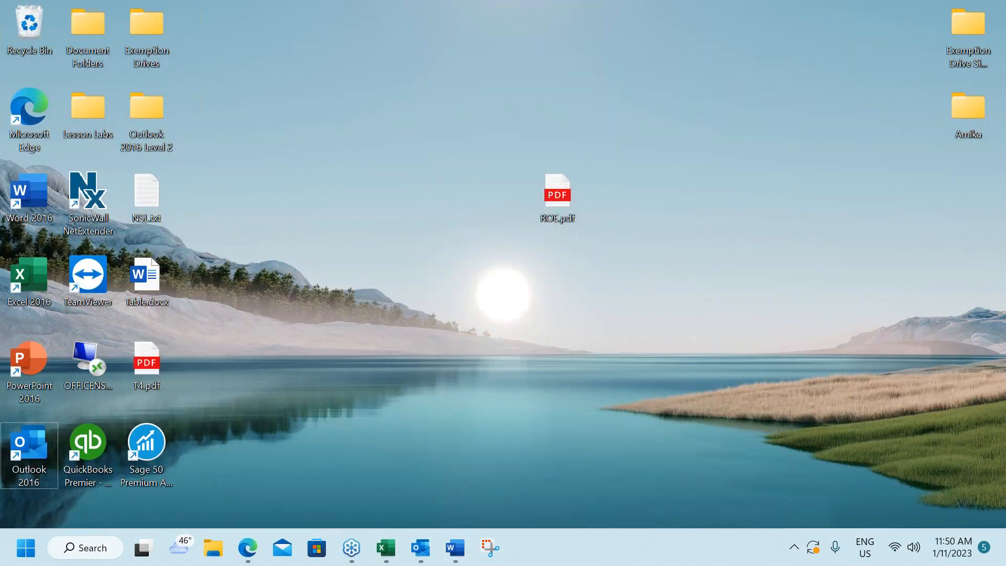
{"action": "left_click", "coordinate": [455, 548]}
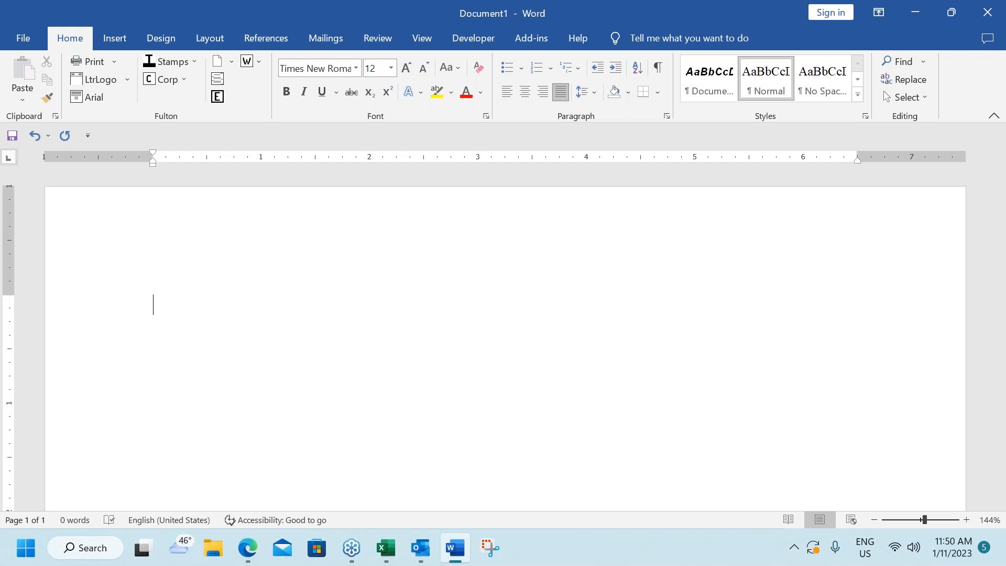
Reveal the desktop once more and restore the Document1 window.
{"action": "key", "text": "super+d"}
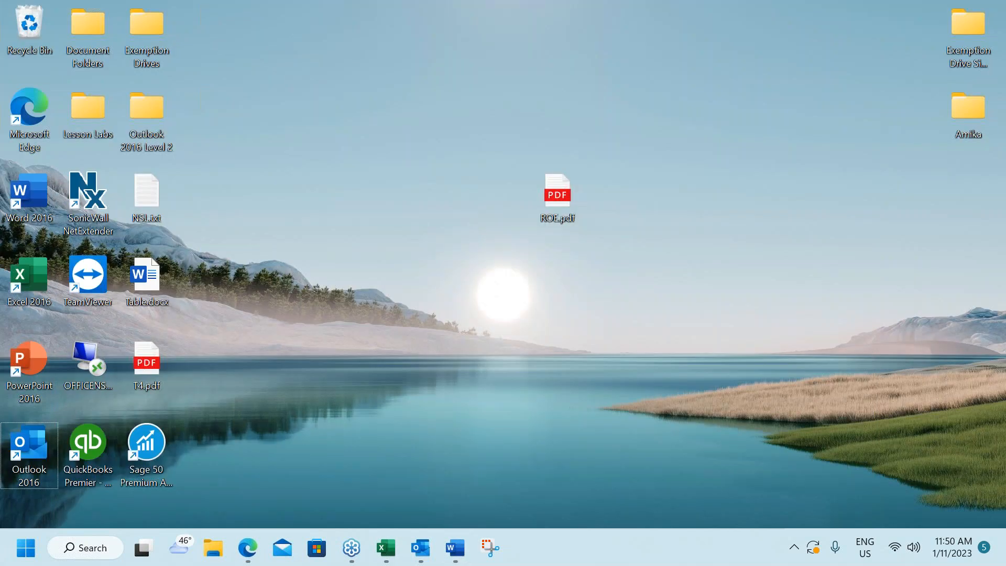
{"action": "key", "text": "super+d"}
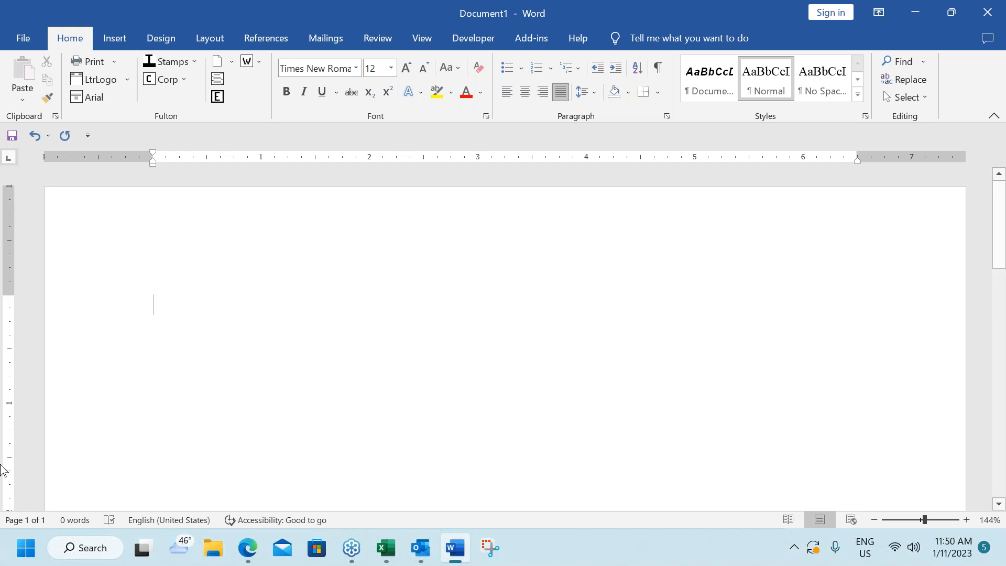
View the Start button's shortcut list containing Task Manager and dismiss it, open Task Manager directly and close it.
{"action": "right_click", "coordinate": [26, 554]}
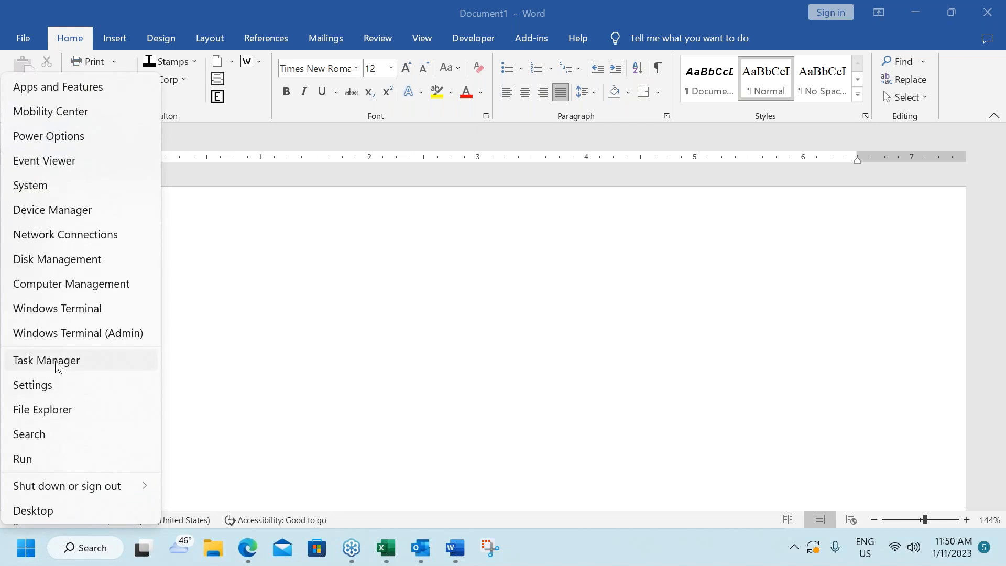
{"action": "left_click", "coordinate": [471, 295]}
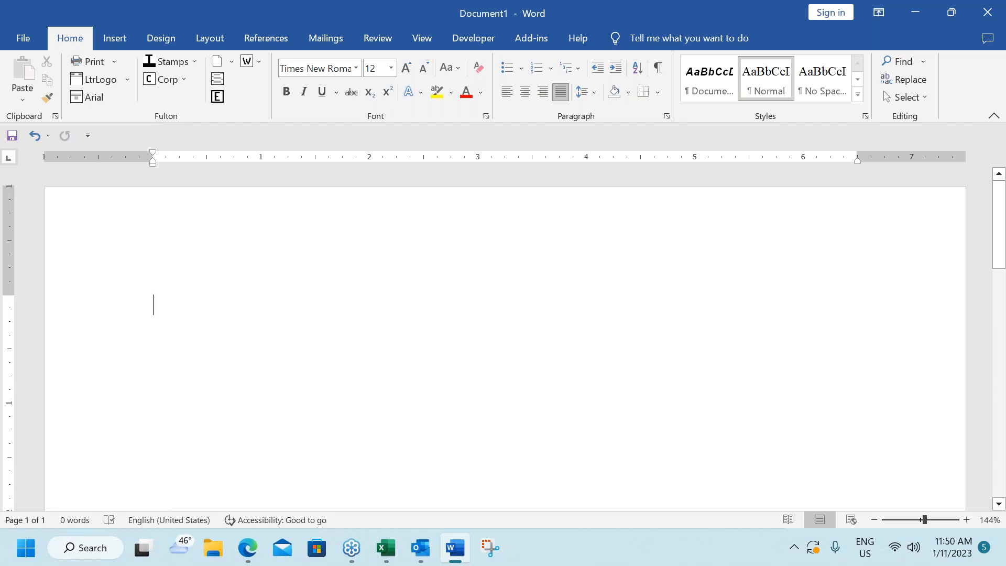
{"action": "key", "text": "ctrl+shift+Escape"}
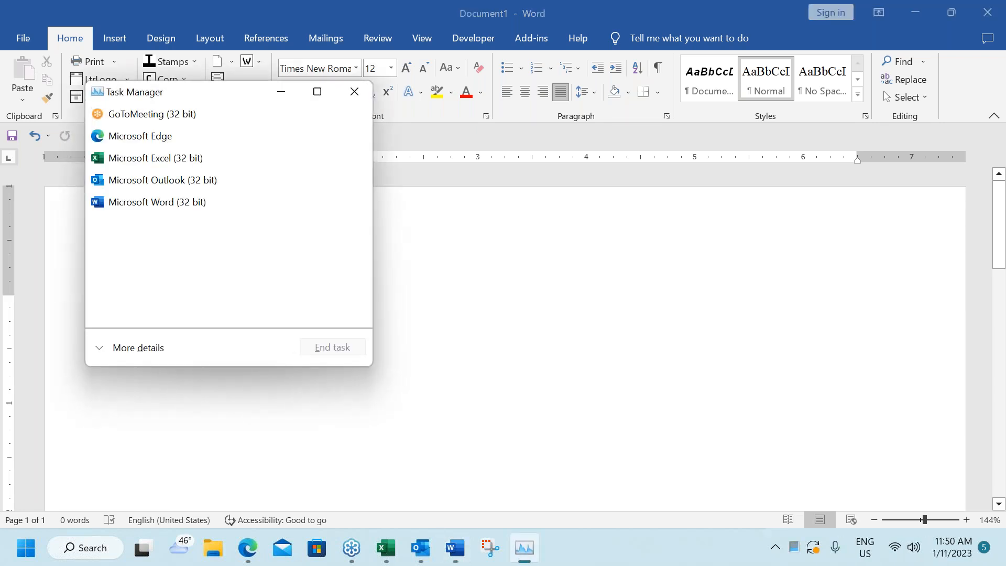
{"action": "left_click", "coordinate": [357, 91]}
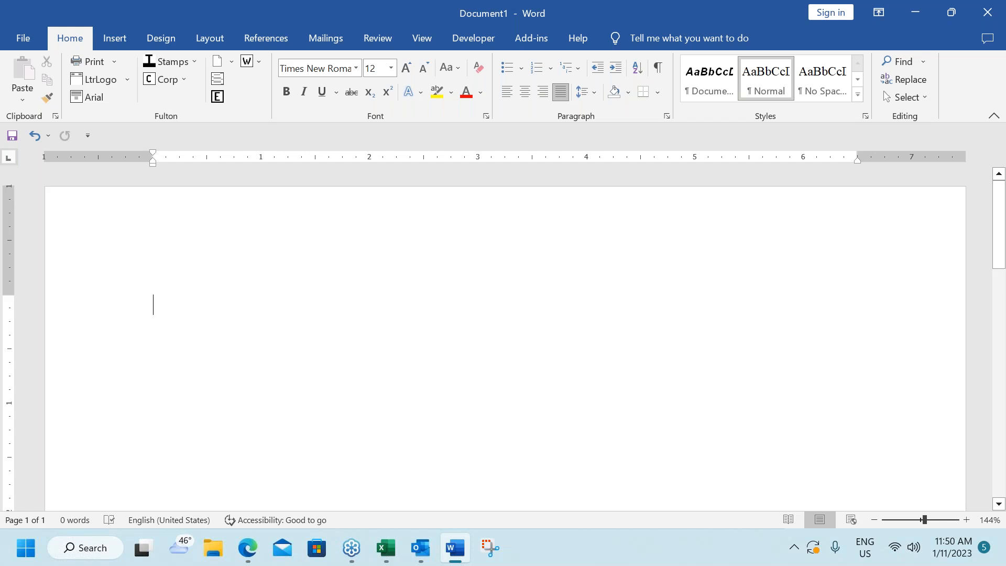
Lock the computer and unlock it to return to the Word document.
{"action": "key", "text": "super+l"}
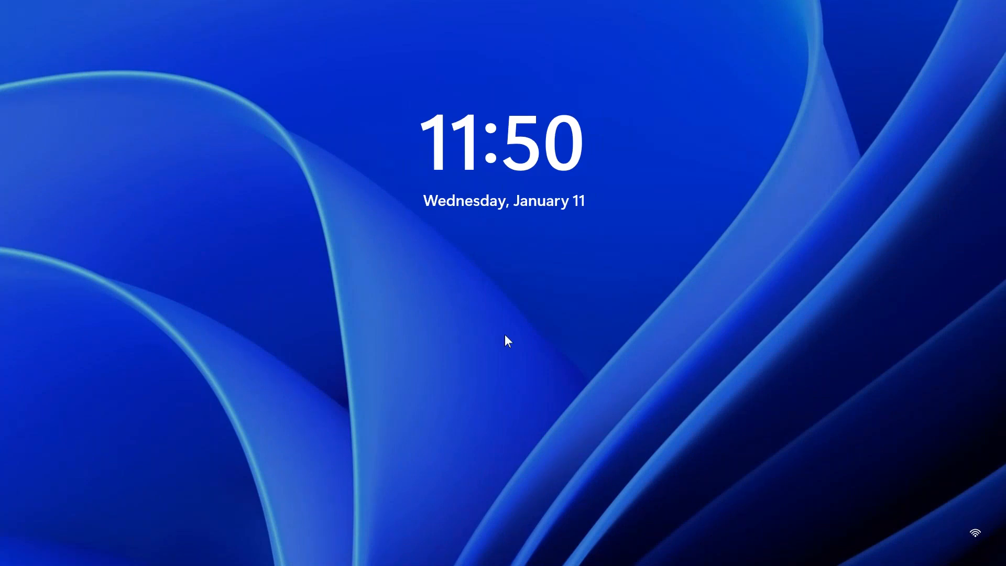
{"action": "left_click", "coordinate": [538, 319]}
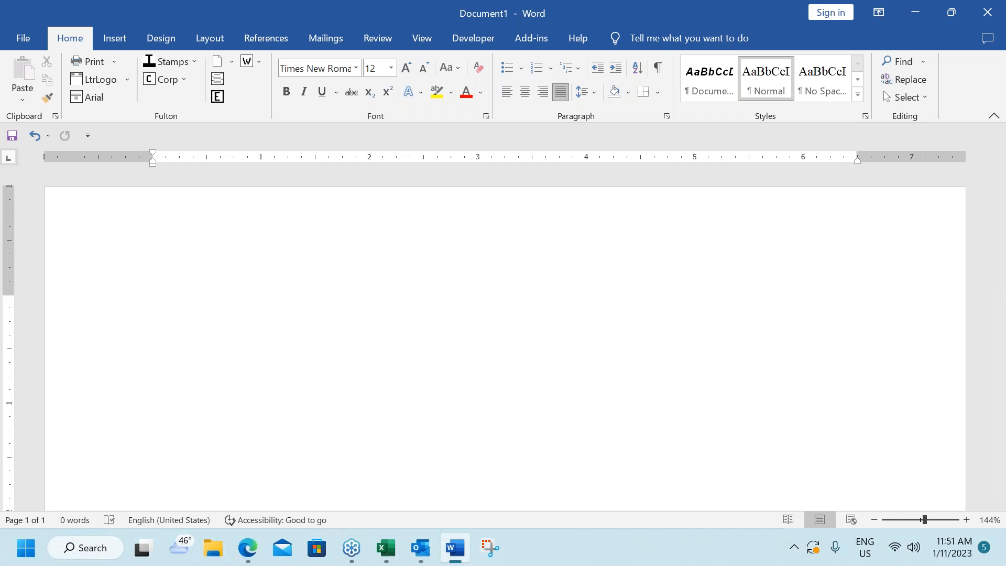
{"action": "key", "text": "super+l"}
Open File Explorer and close it, and repeat this using its taskbar shortcut.
{"action": "key", "text": "super+e"}
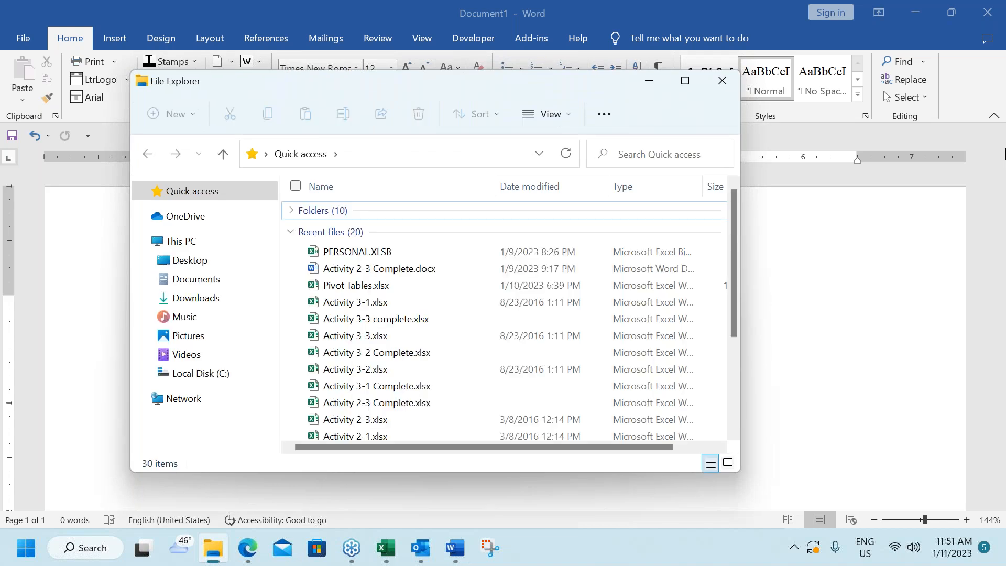
{"action": "left_click", "coordinate": [716, 74]}
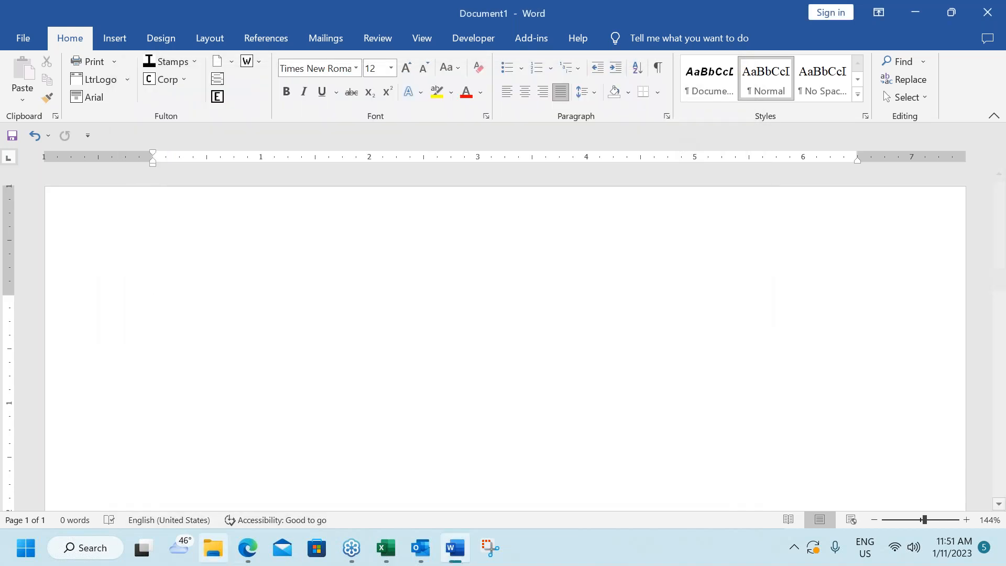
{"action": "left_click", "coordinate": [213, 549]}
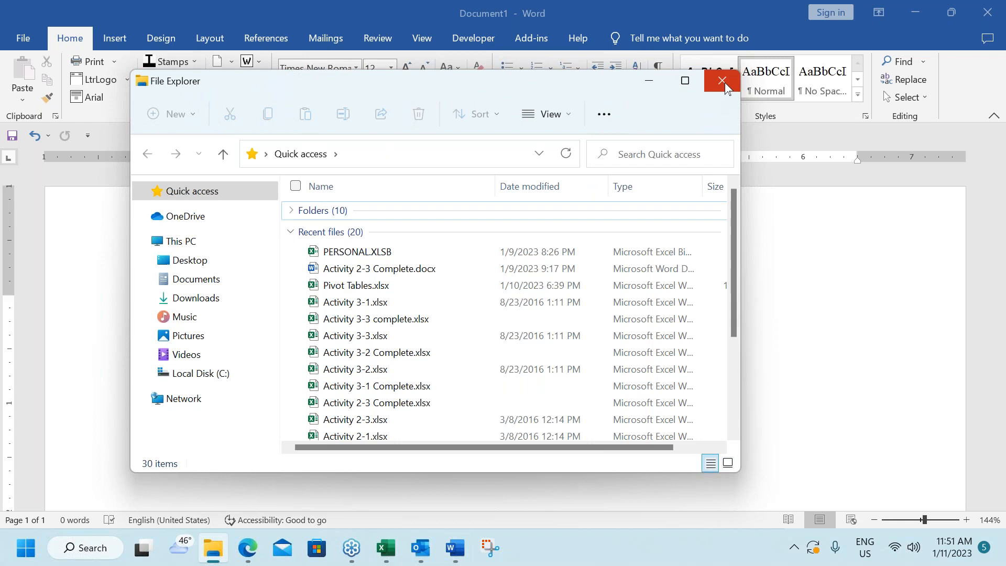
{"action": "left_click", "coordinate": [724, 83]}
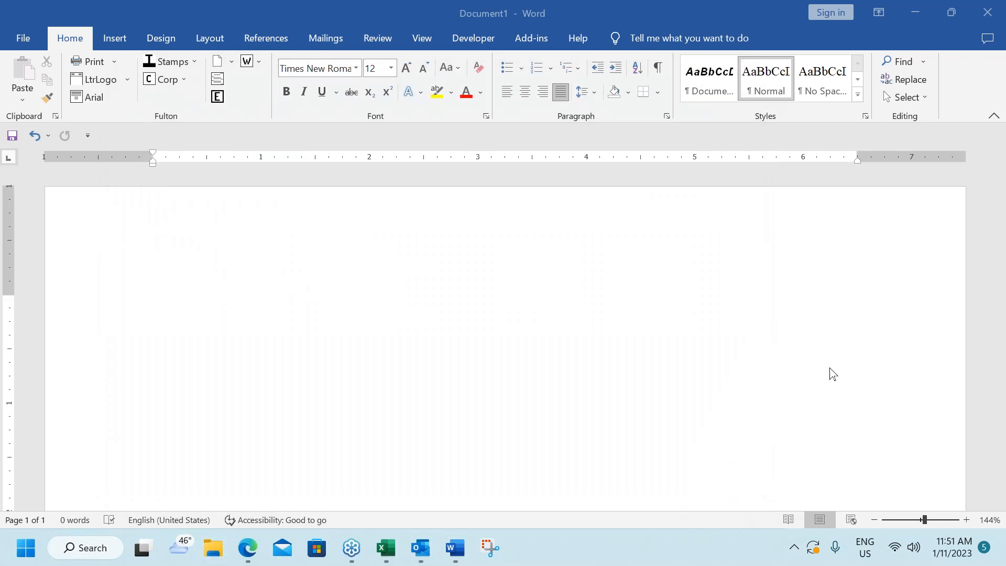
View the Start button's list of system shortcuts with both the keyboard and mouse methods, and dismiss it.
{"action": "key", "text": "super+x"}
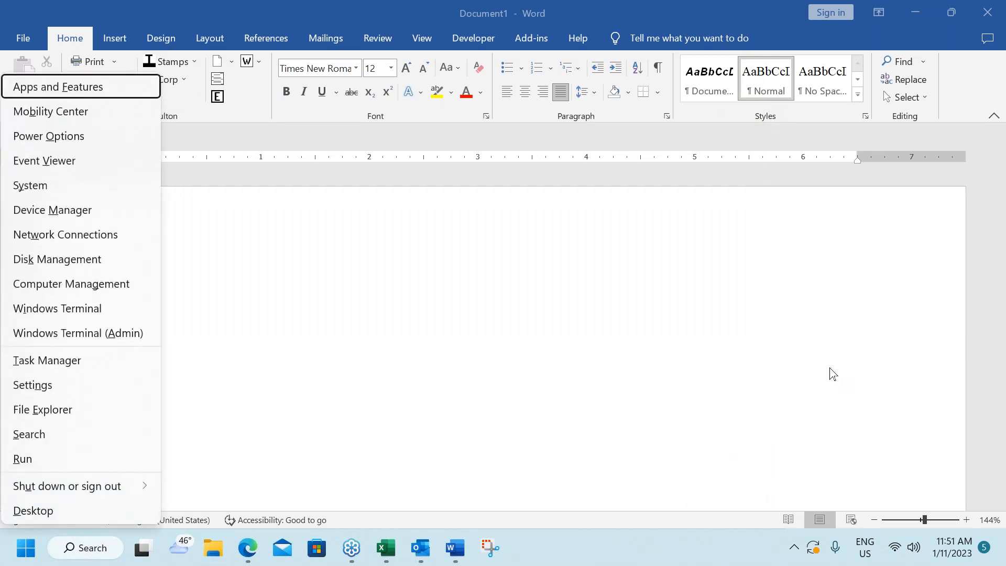
{"action": "right_click", "coordinate": [22, 554]}
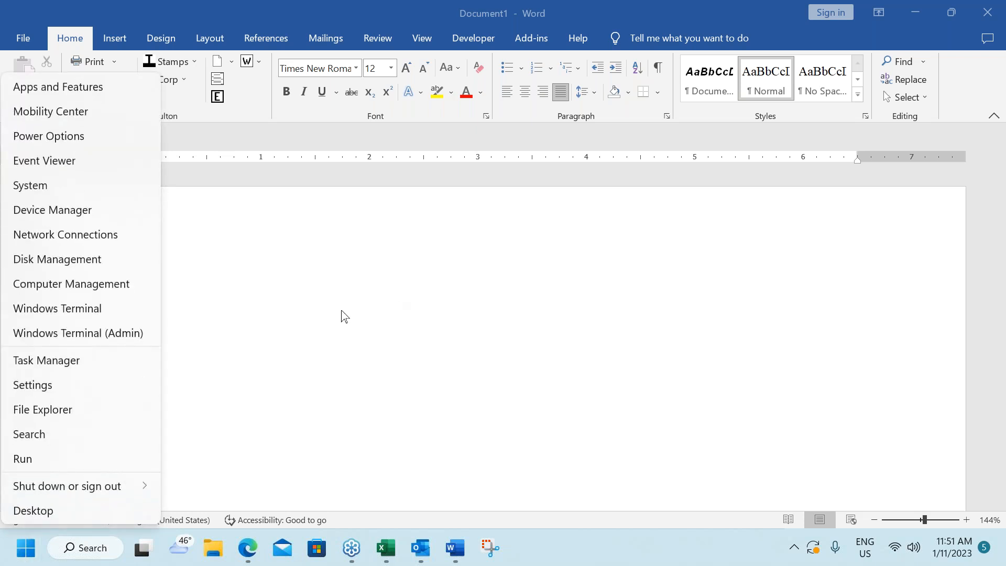
{"action": "left_click", "coordinate": [360, 306]}
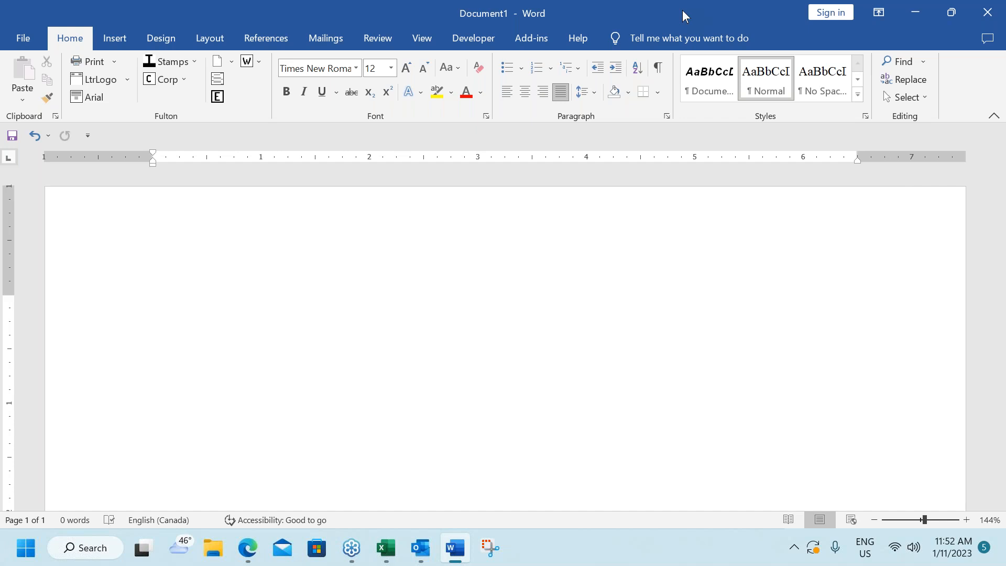
Restore the Word and Excel windows down to smaller sizes and bring up the first Outlook inbox window.
{"action": "left_click", "coordinate": [951, 13]}
{"action": "left_click_drag", "start_coordinate": [346, 23], "coordinate": [382, 30]}
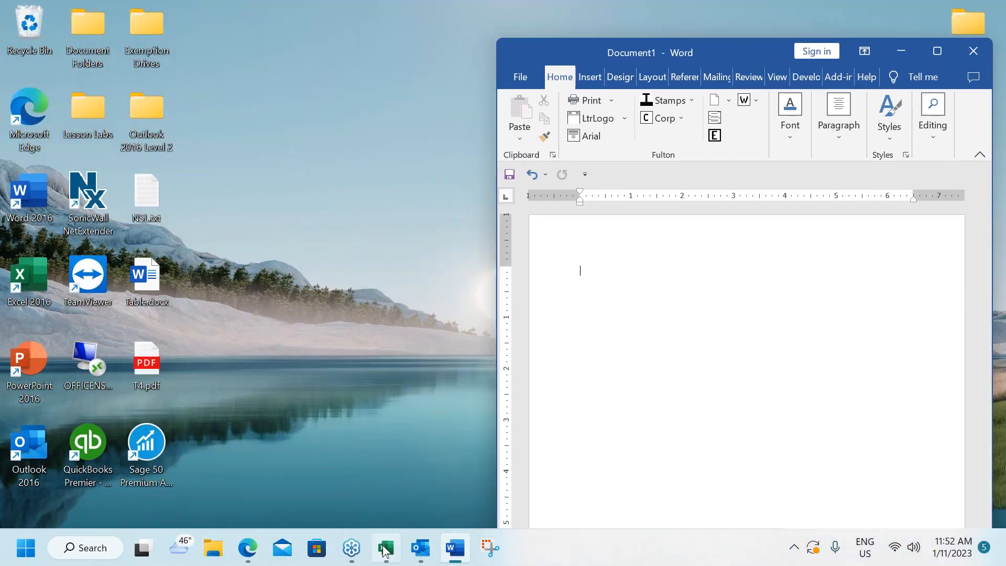
{"action": "left_click", "coordinate": [385, 547]}
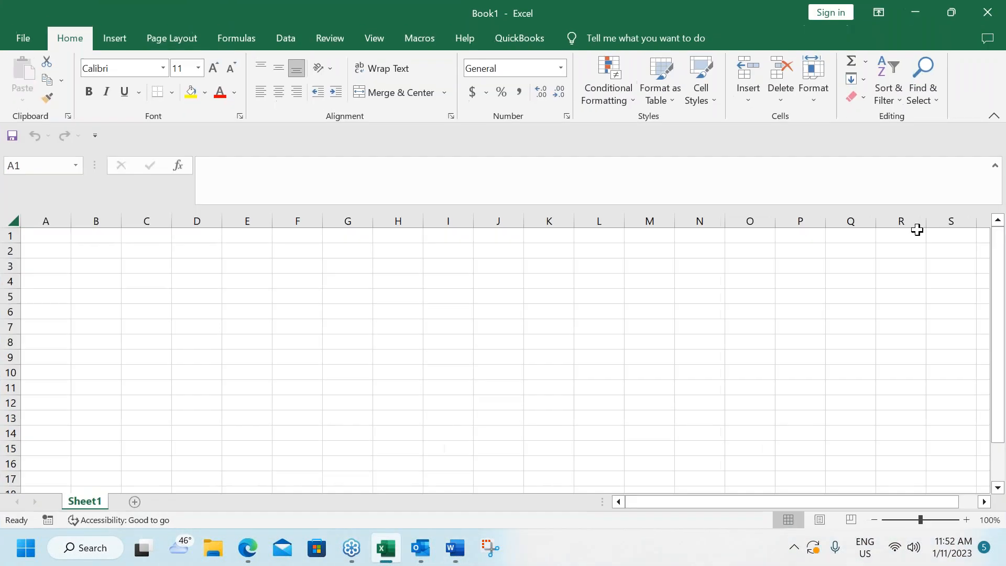
{"action": "left_click", "coordinate": [952, 15]}
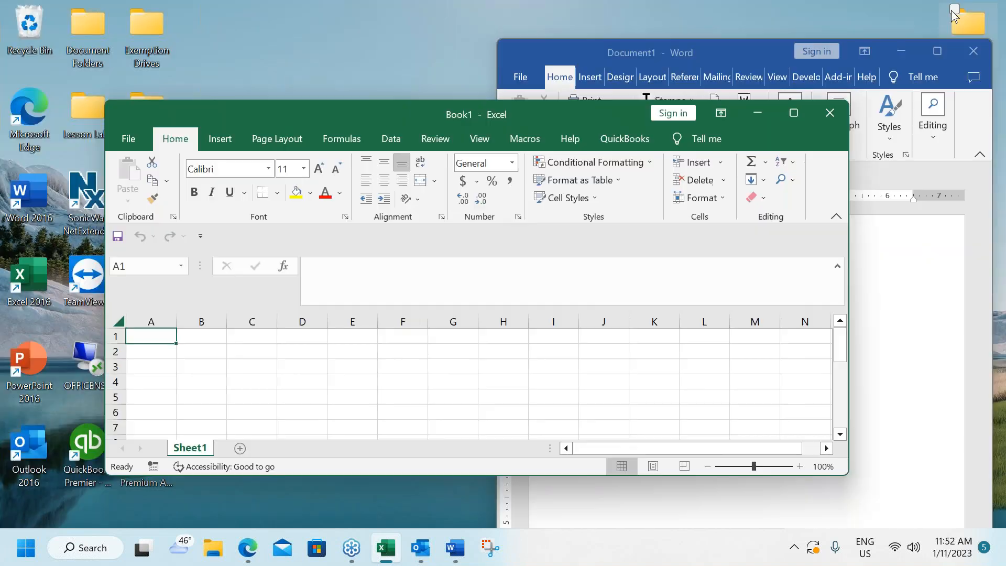
{"action": "left_click", "coordinate": [423, 550]}
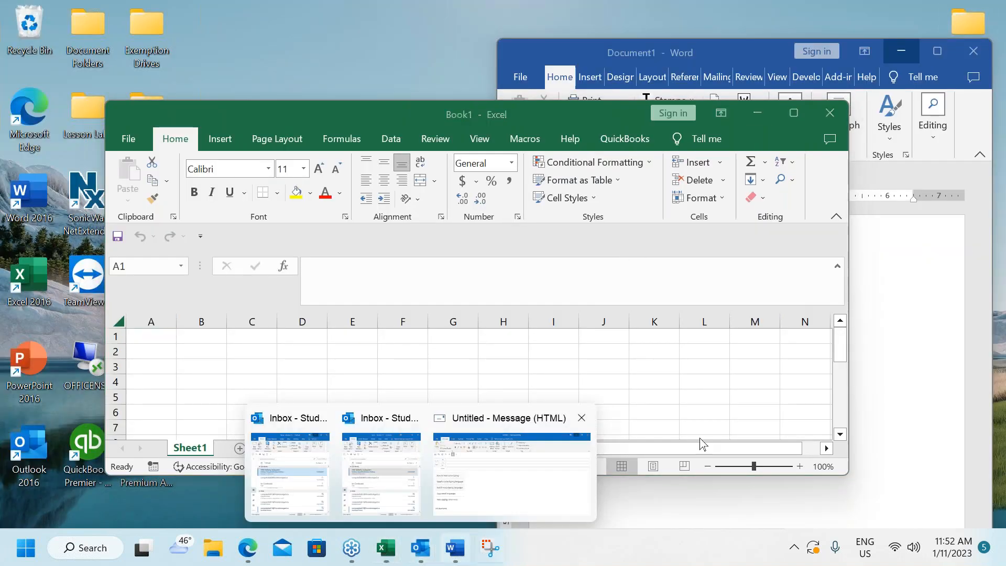
{"action": "left_click", "coordinate": [290, 426]}
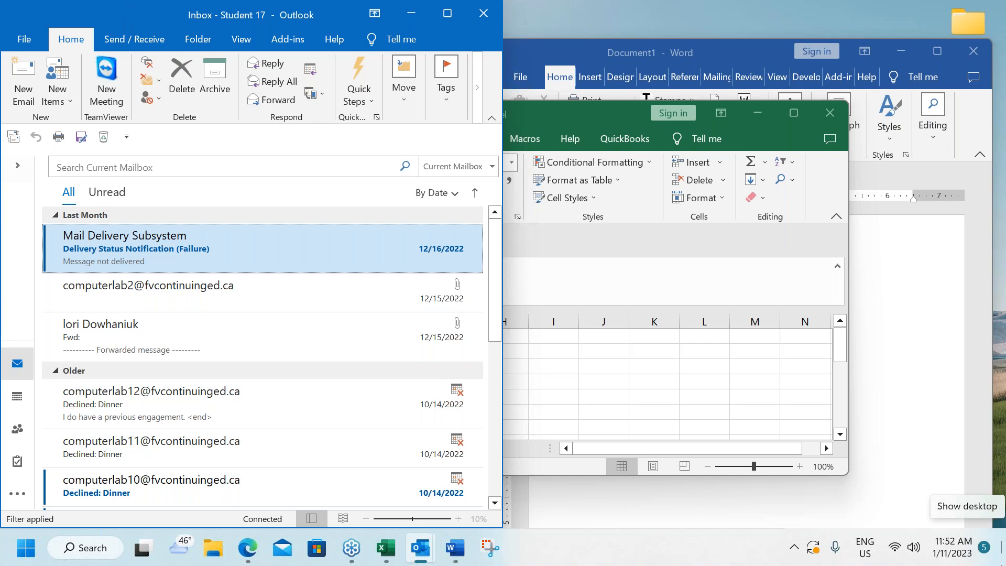
Minimize all open windows, including the Outlook inbox, to show the desktop.
{"action": "left_click", "coordinate": [1003, 547]}
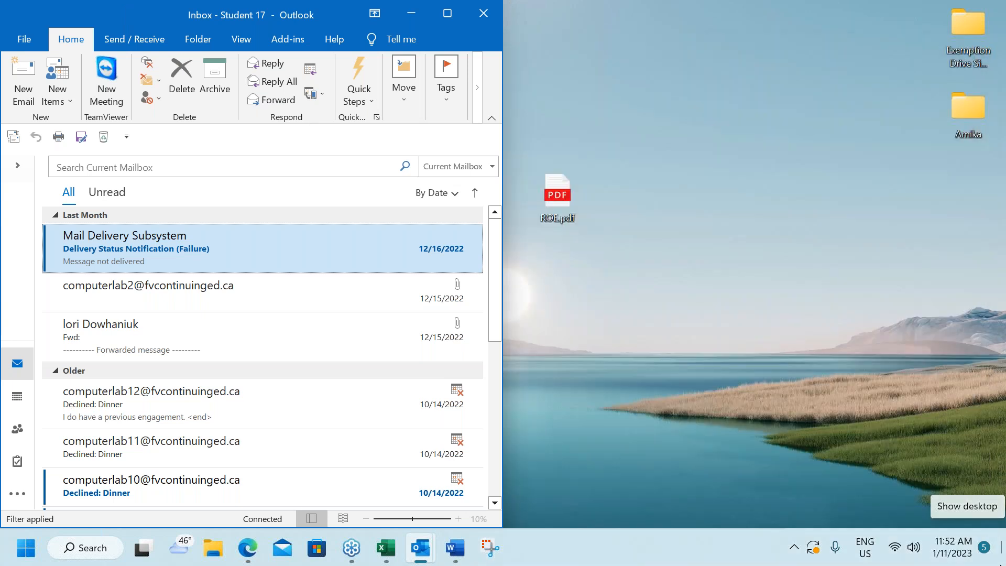
{"action": "left_click", "coordinate": [416, 13]}
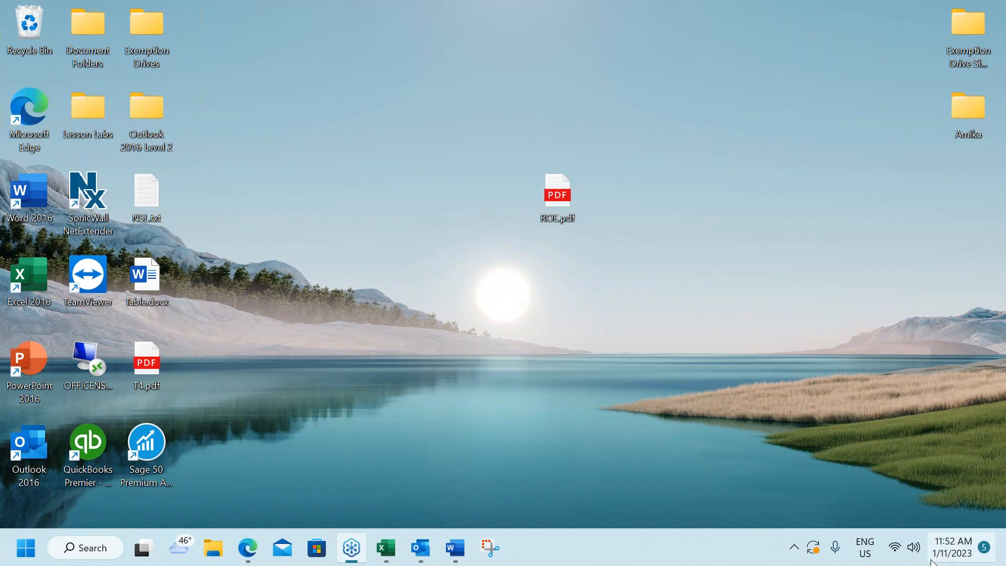
{"action": "mouse_move", "coordinate": [934, 552]}
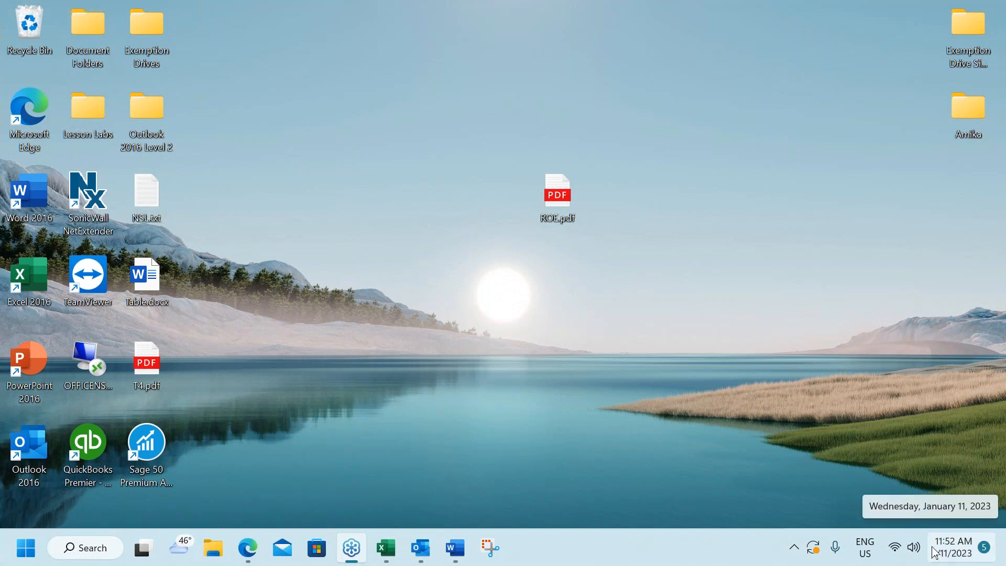